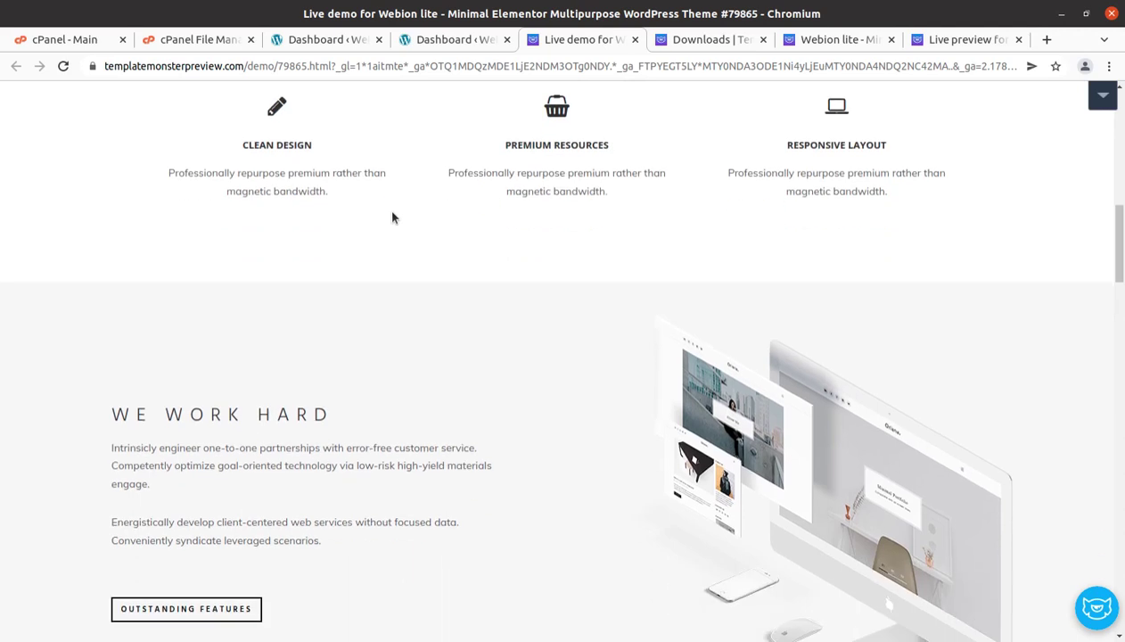
Examine the Webion Lite demo home page from the feature blocks through achievements, services and portfolio down to the footer
scroll(392, 218, down, 5)
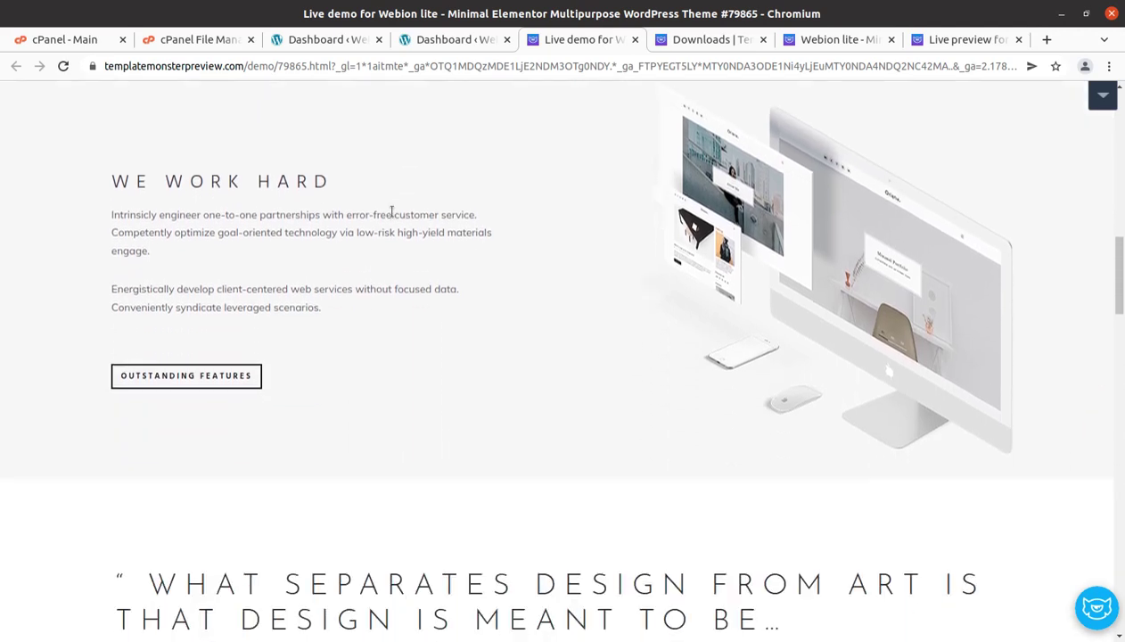
scroll(393, 217, down, 4)
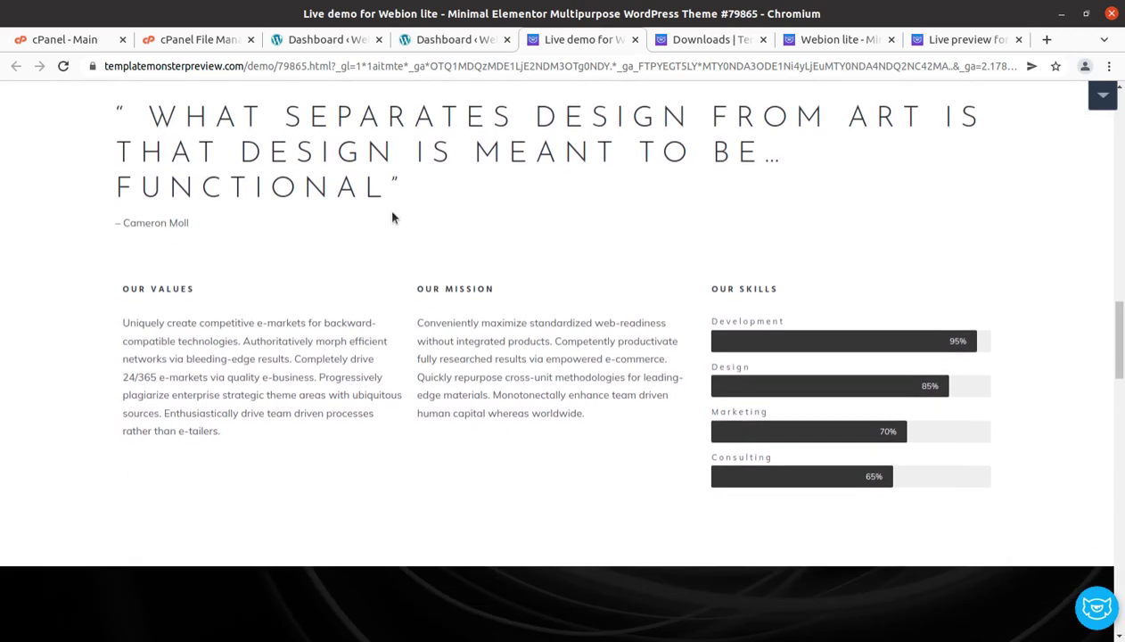
scroll(392, 218, down, 1)
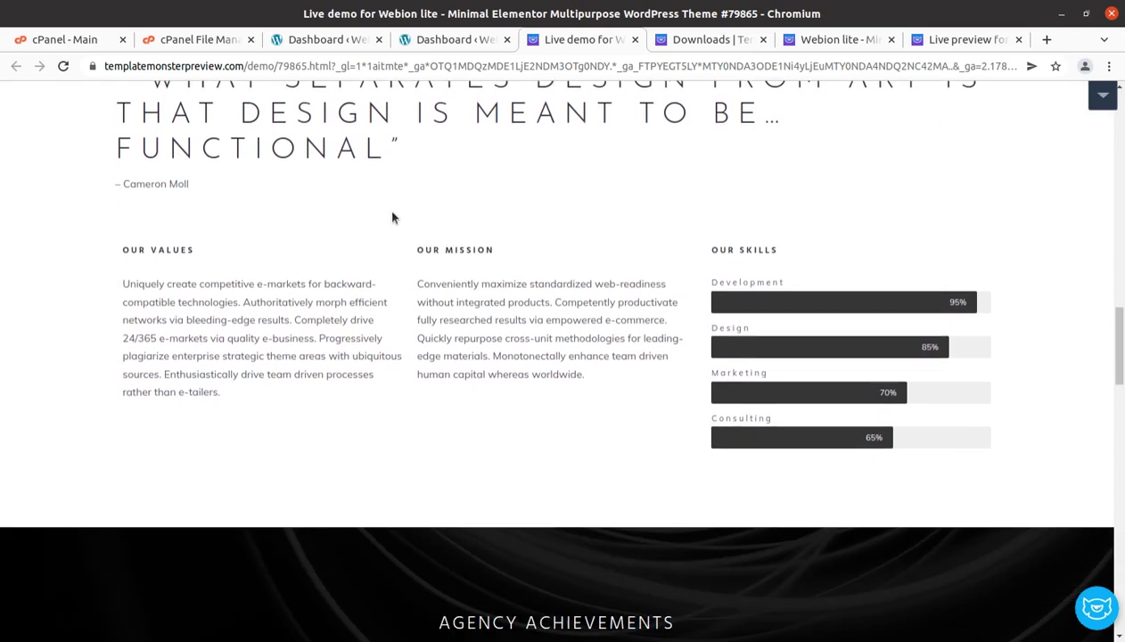
scroll(393, 218, down, 4)
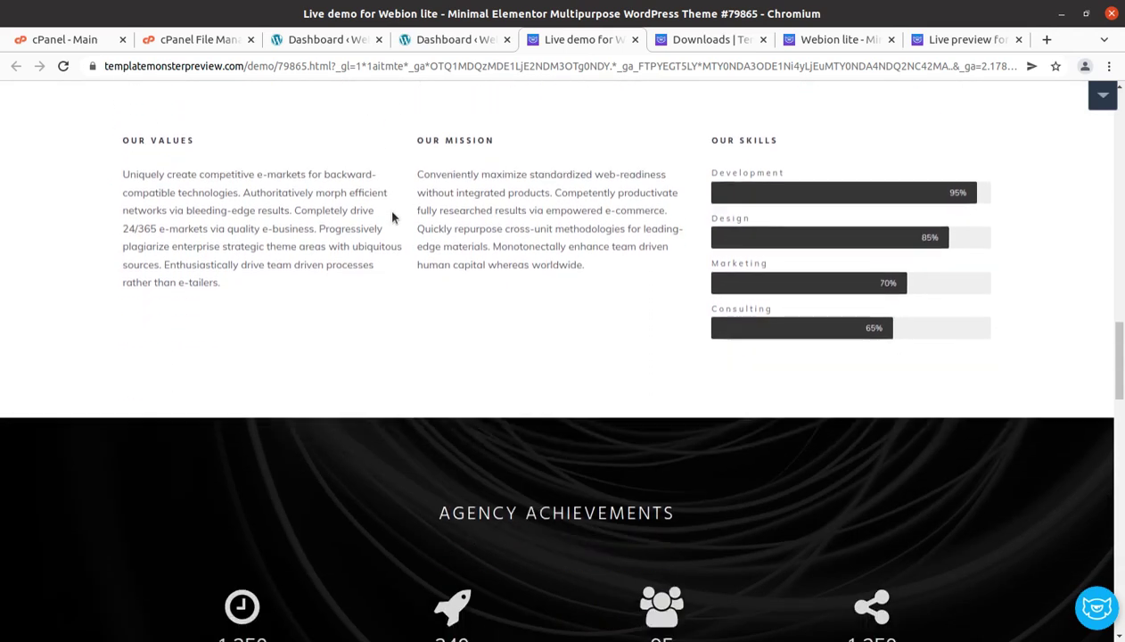
scroll(392, 217, down, 5)
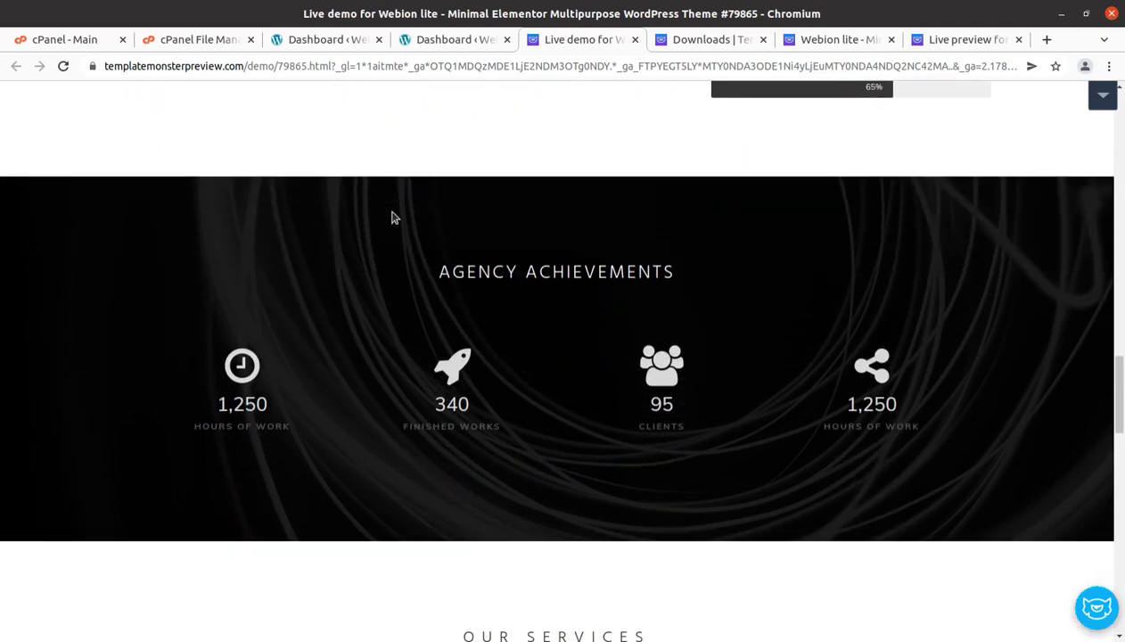
scroll(392, 218, down, 5)
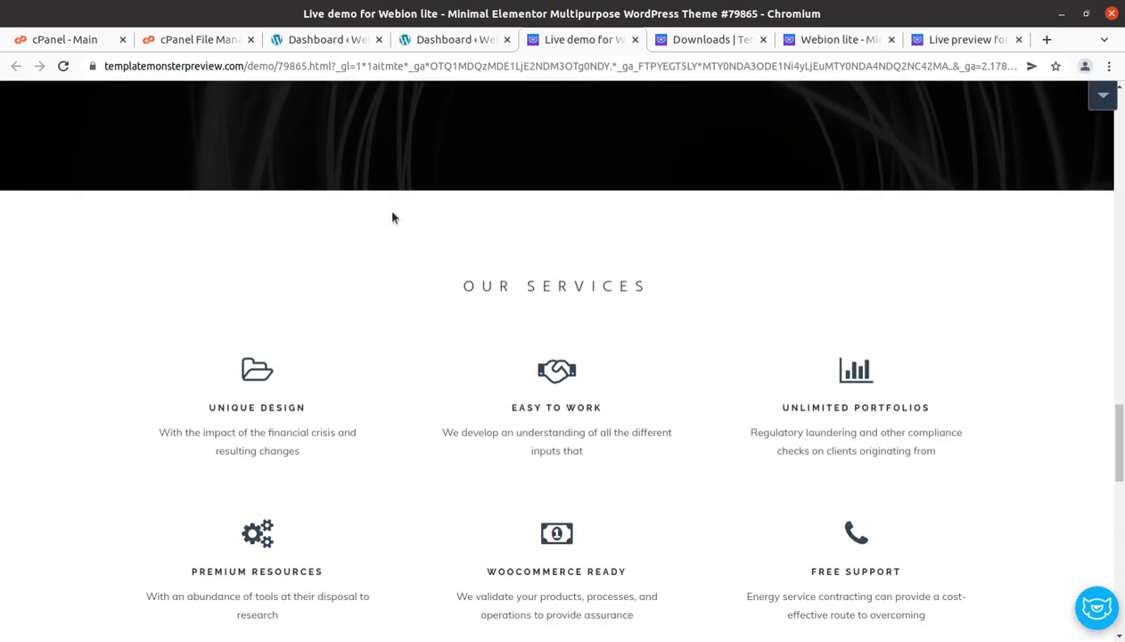
scroll(392, 218, down, 5)
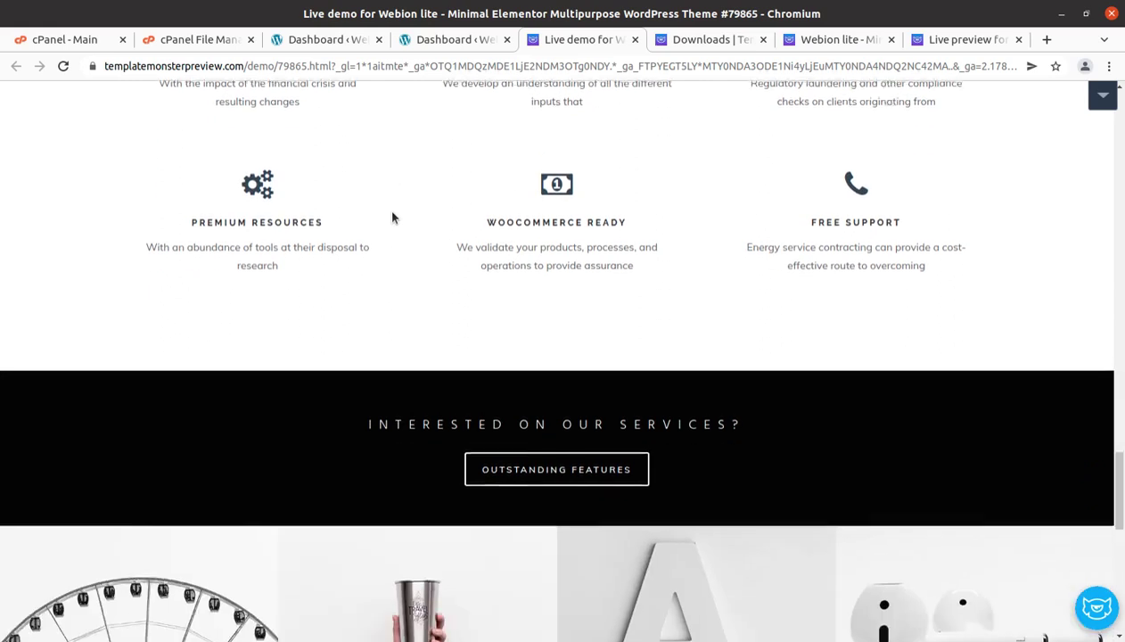
scroll(393, 217, down, 5)
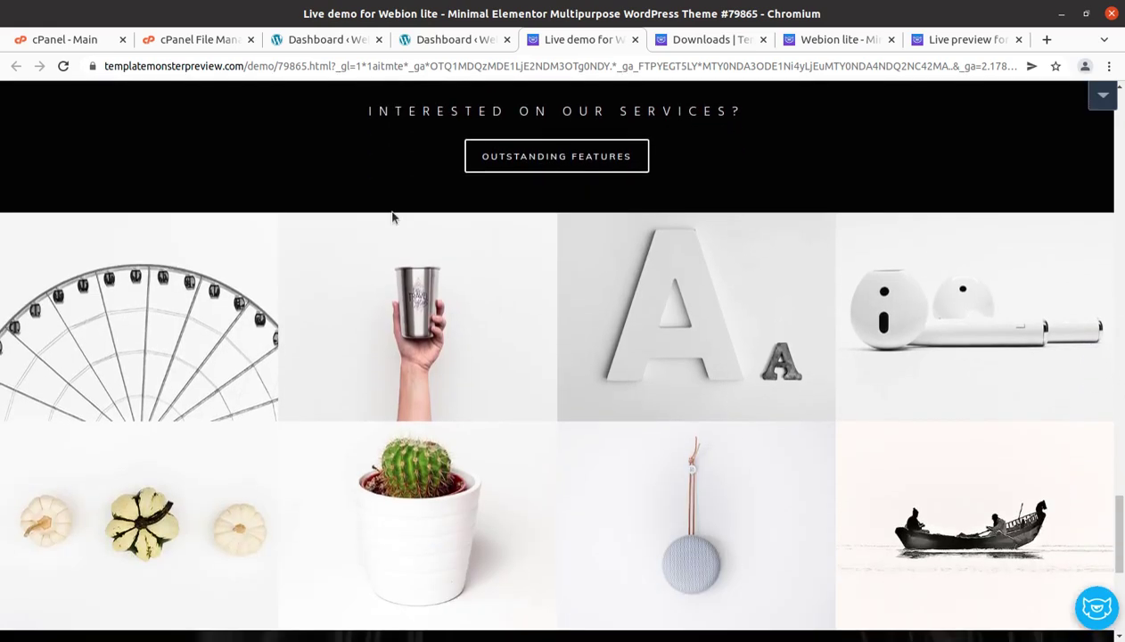
scroll(392, 216, down, 4)
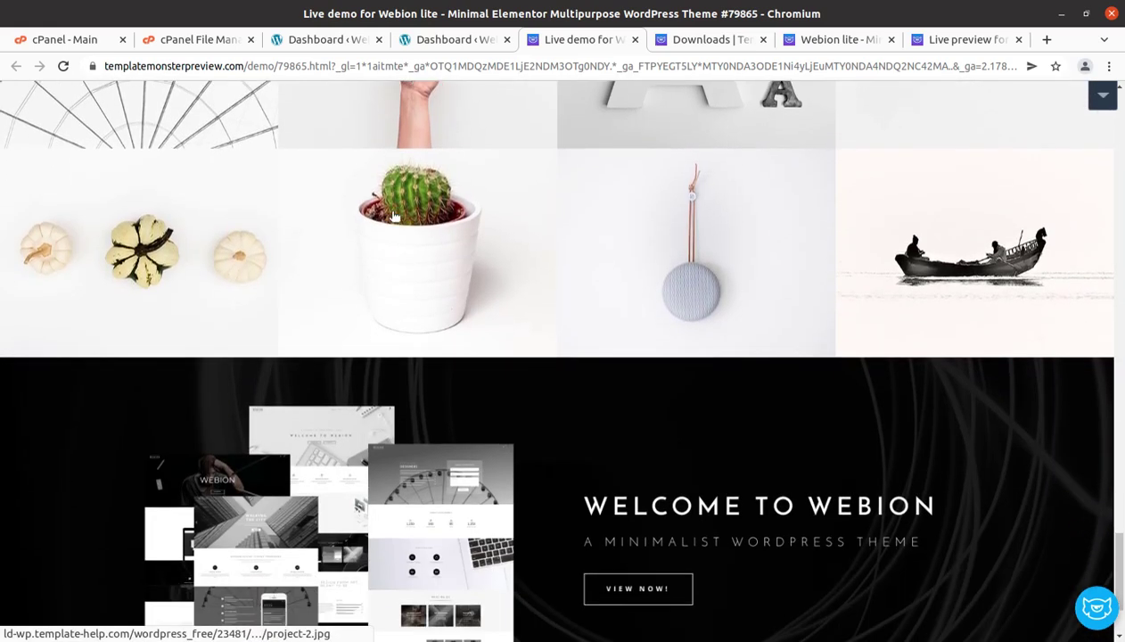
scroll(394, 217, down, 1)
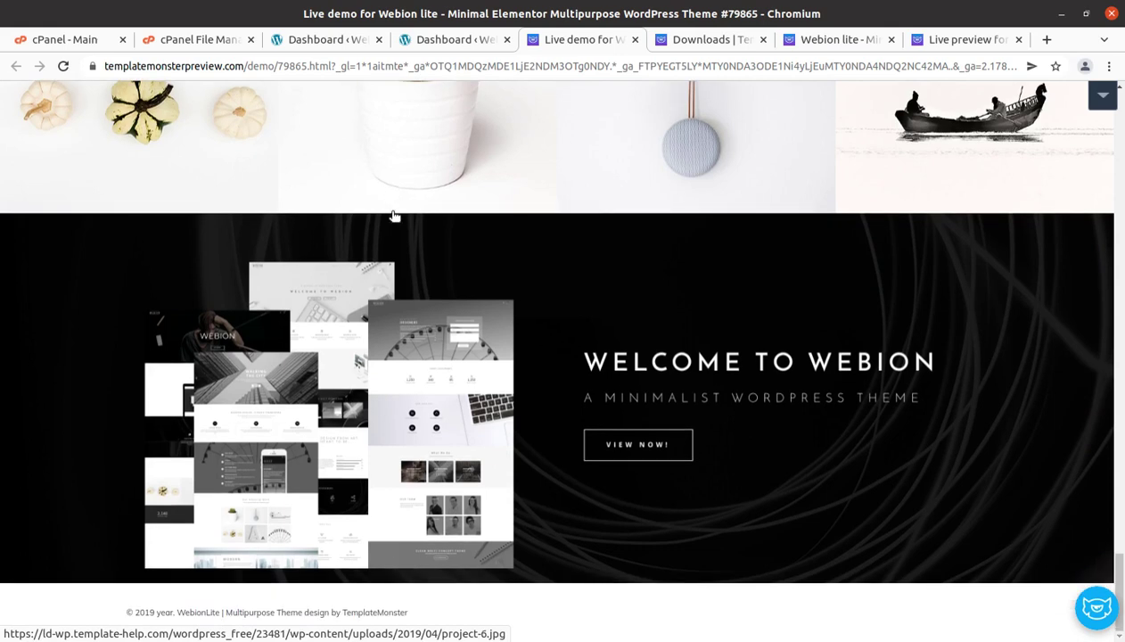
Open the demo's About page and examine its vision, mission, innovation, features and team sections
scroll(615, 288, up, 6)
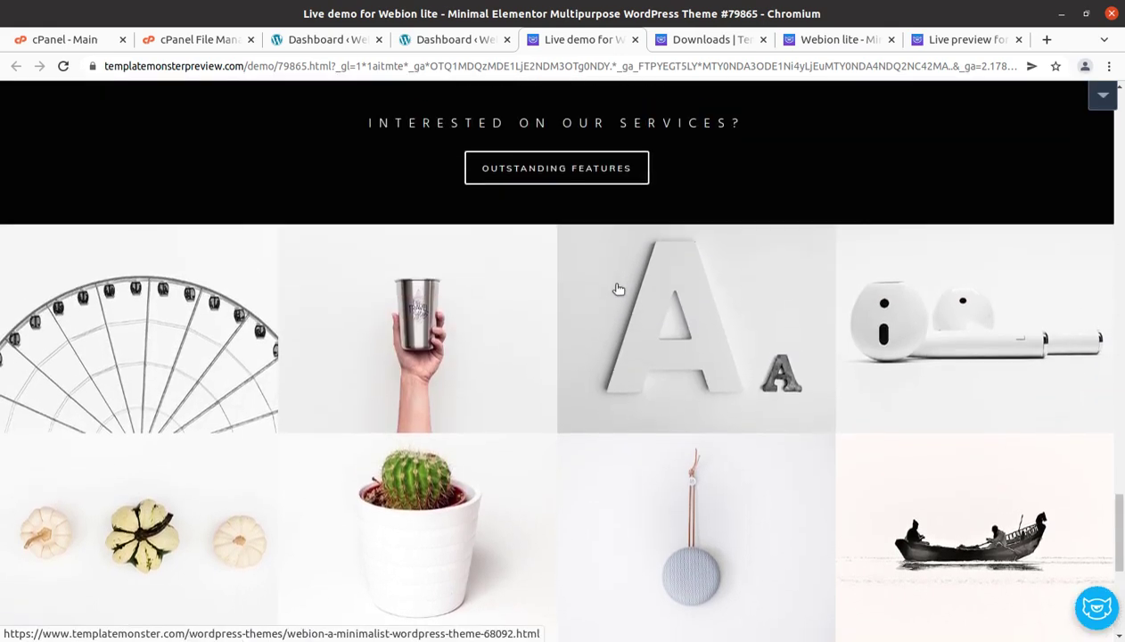
scroll(618, 289, up, 8)
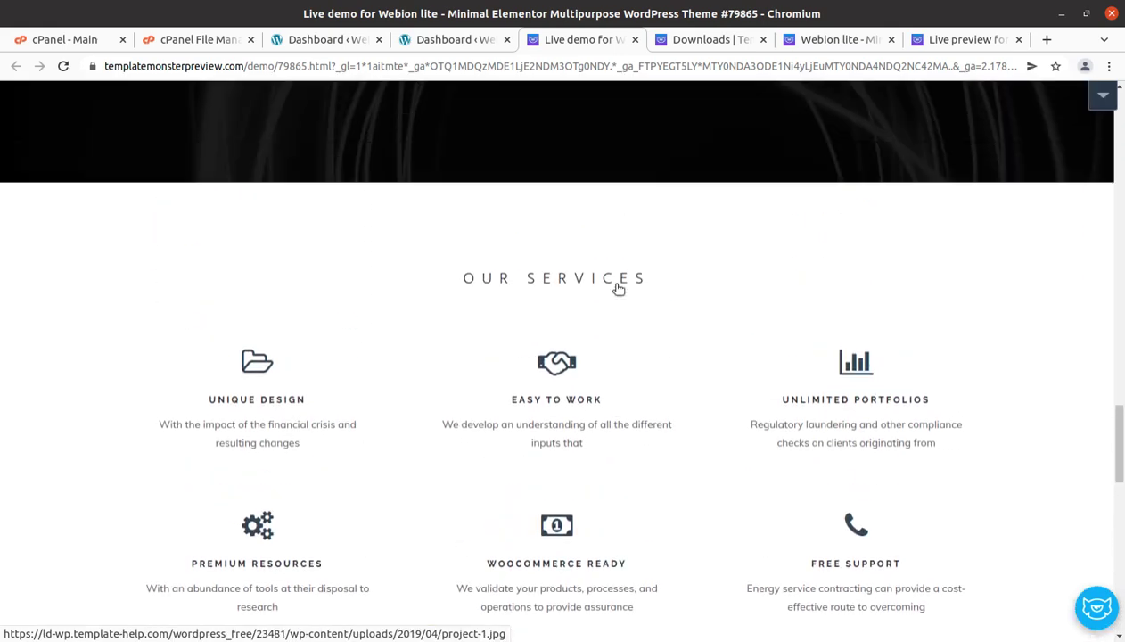
scroll(618, 289, up, 10)
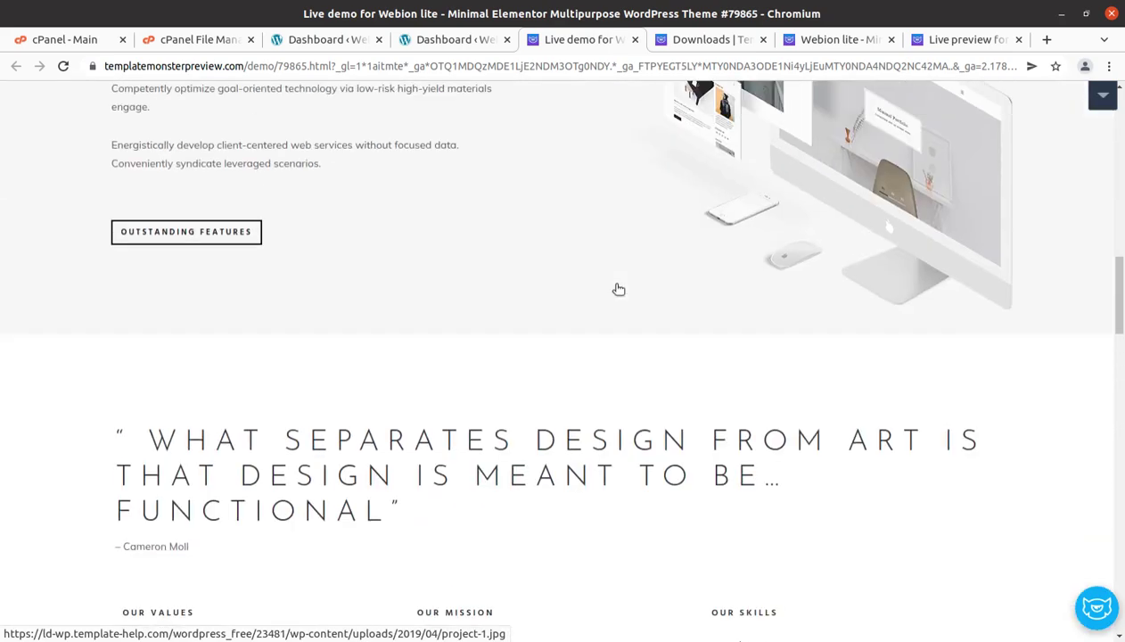
scroll(618, 289, up, 10)
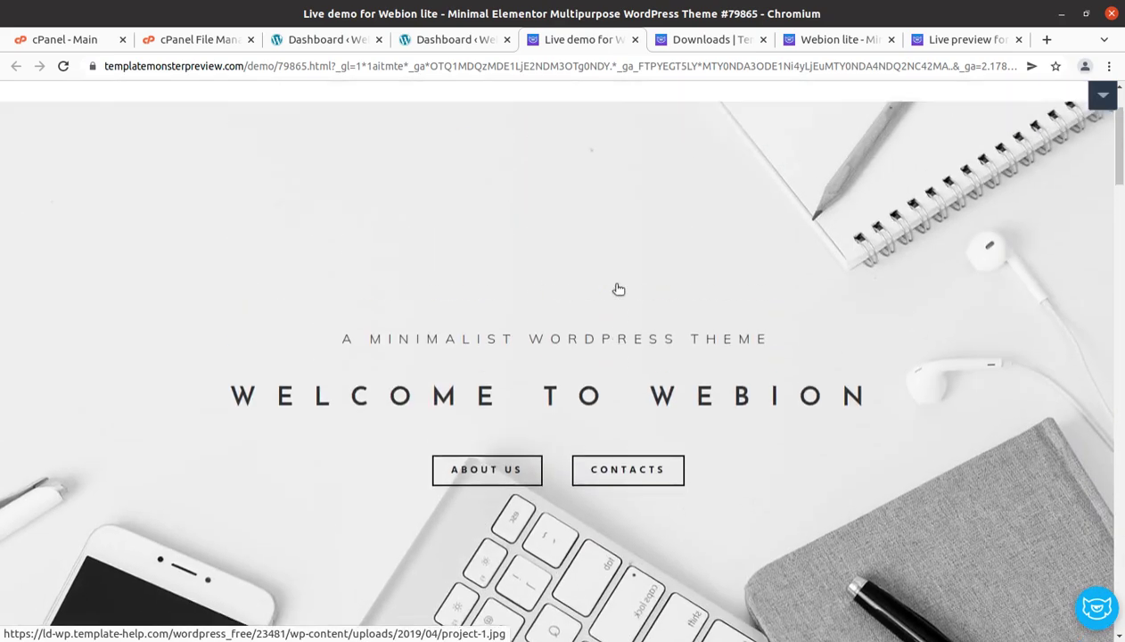
scroll(618, 289, up, 2)
click(864, 170)
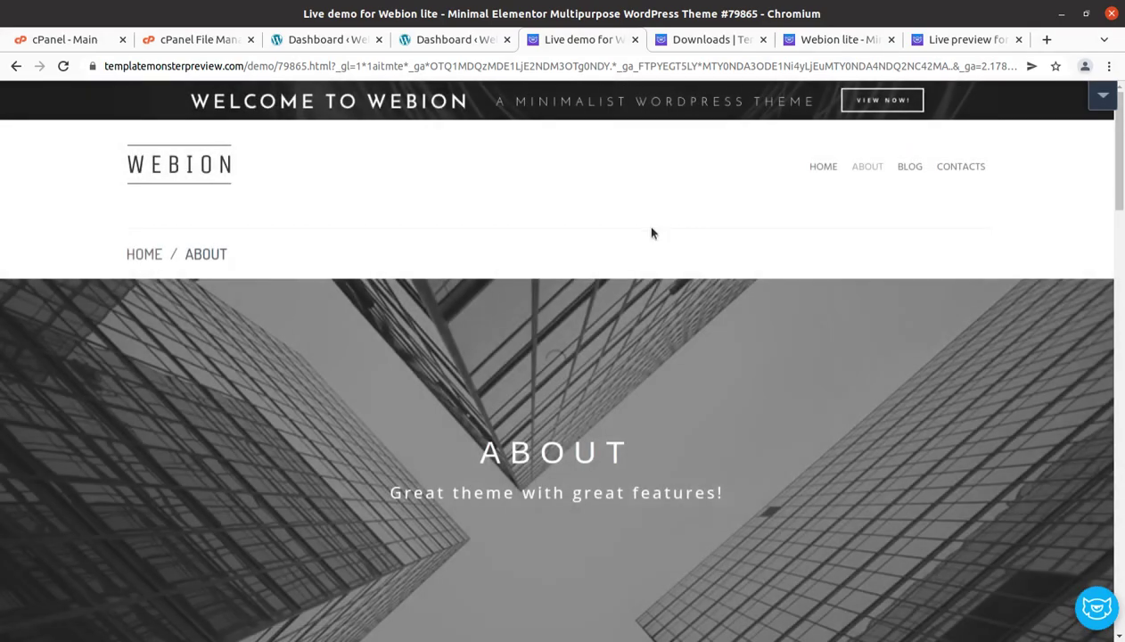
scroll(579, 246, down, 5)
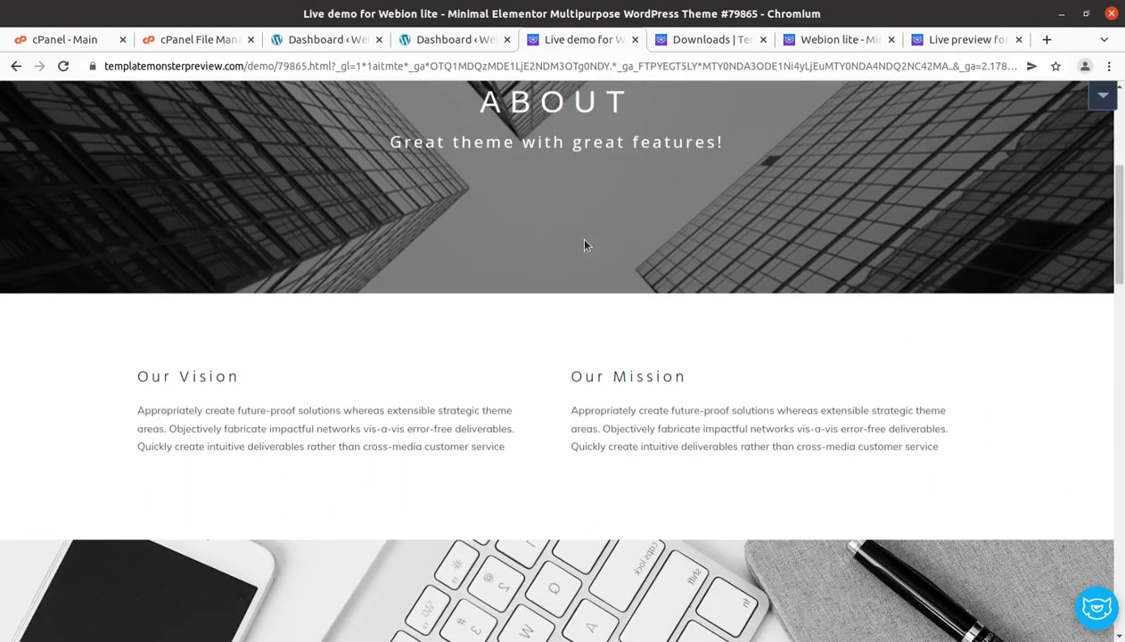
scroll(585, 244, down, 3)
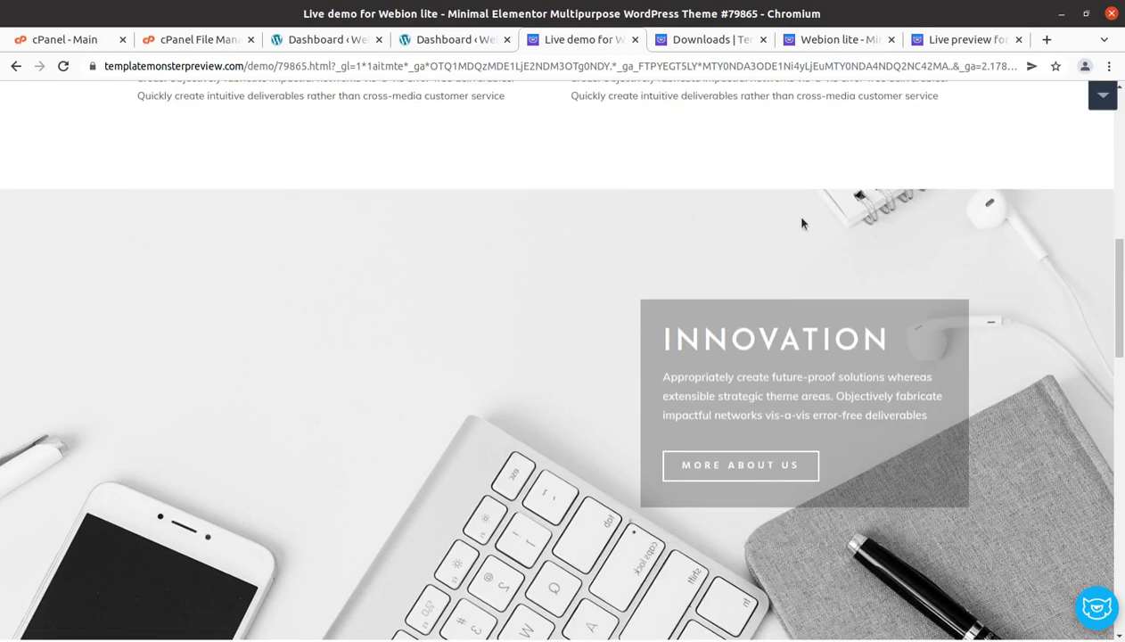
scroll(938, 219, down, 7)
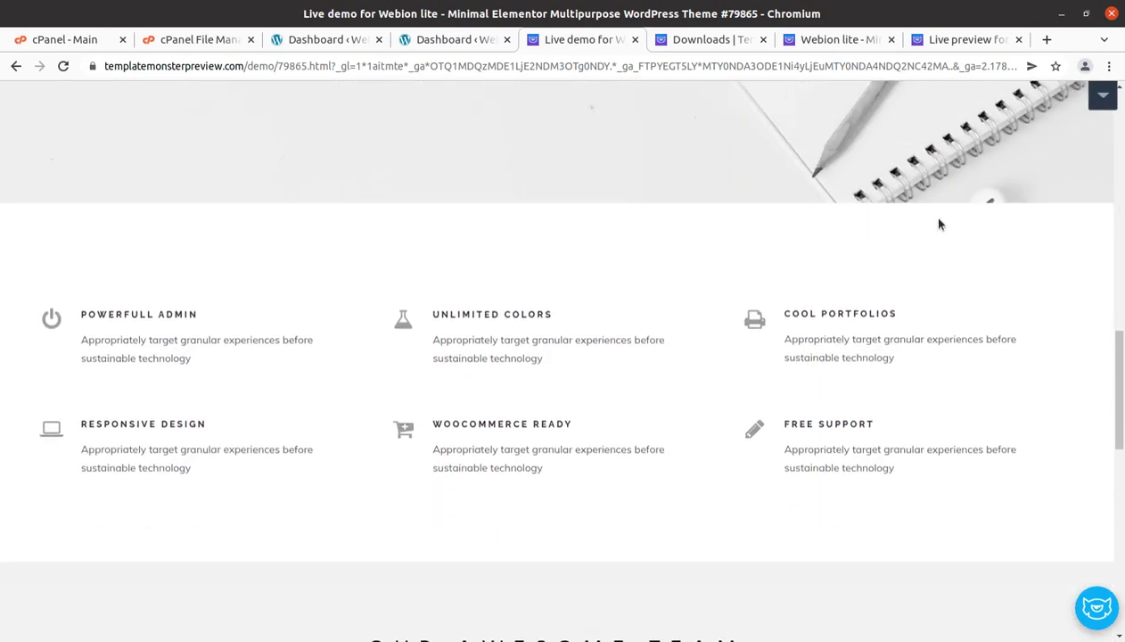
scroll(606, 267, down, 5)
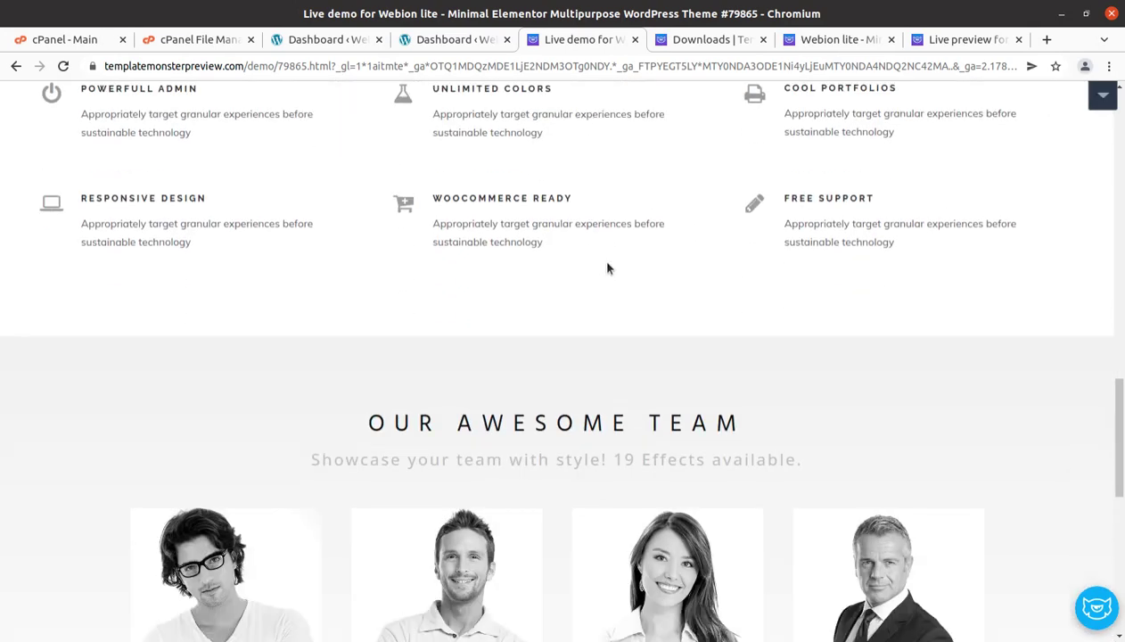
scroll(607, 268, down, 1)
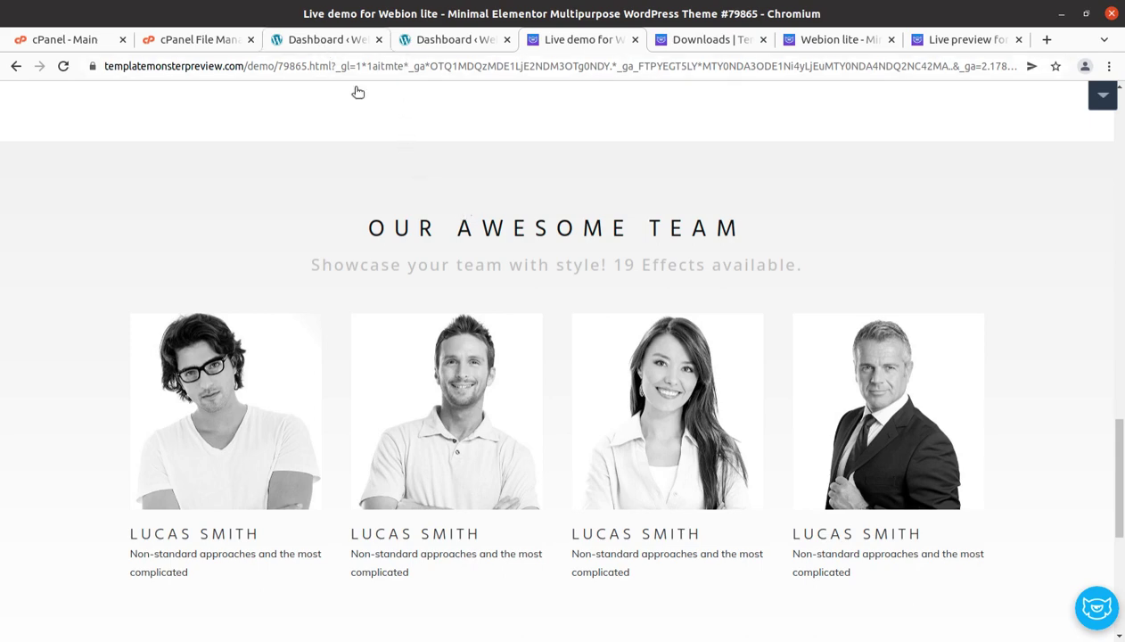
Return from the About page to the demo's home page
scroll(371, 272, up, 2)
scroll(371, 272, up, 10)
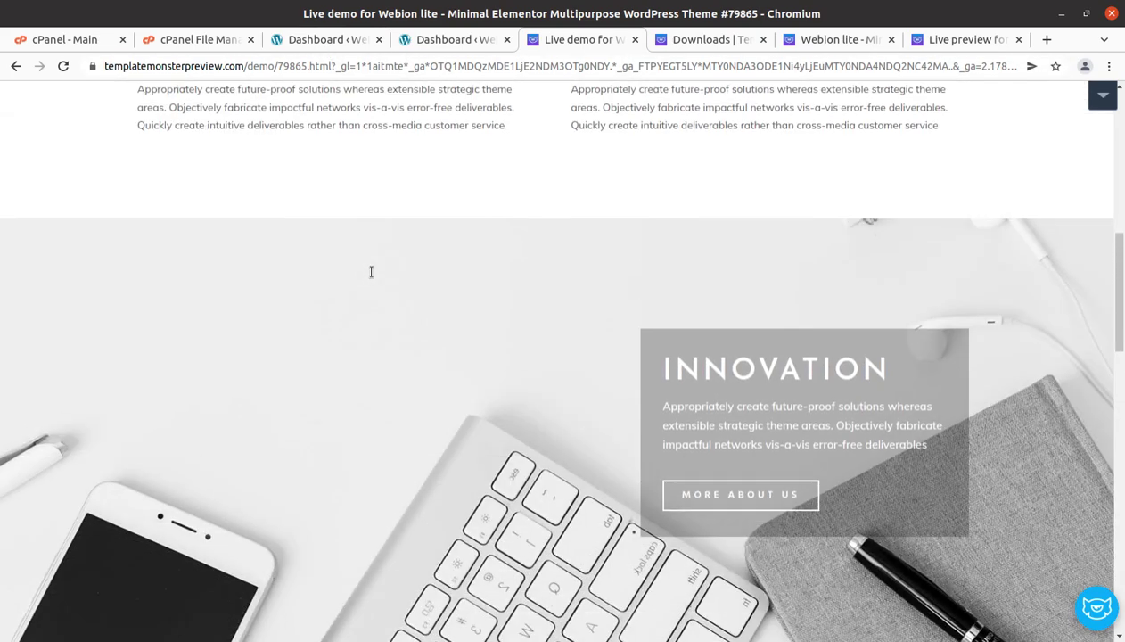
scroll(371, 272, up, 8)
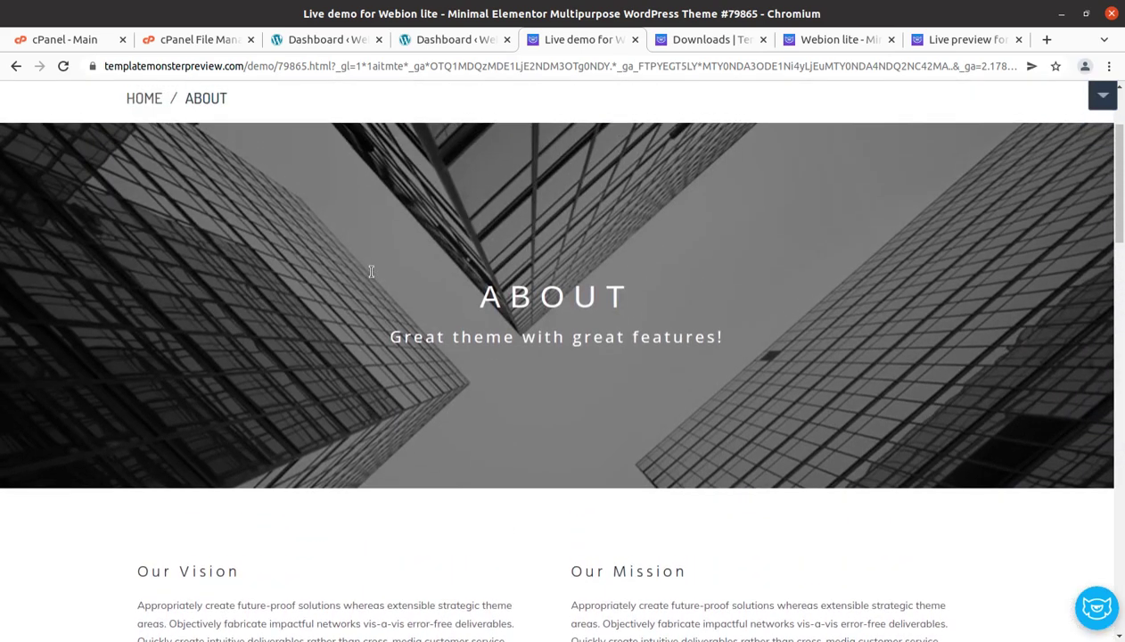
scroll(220, 198, up, 2)
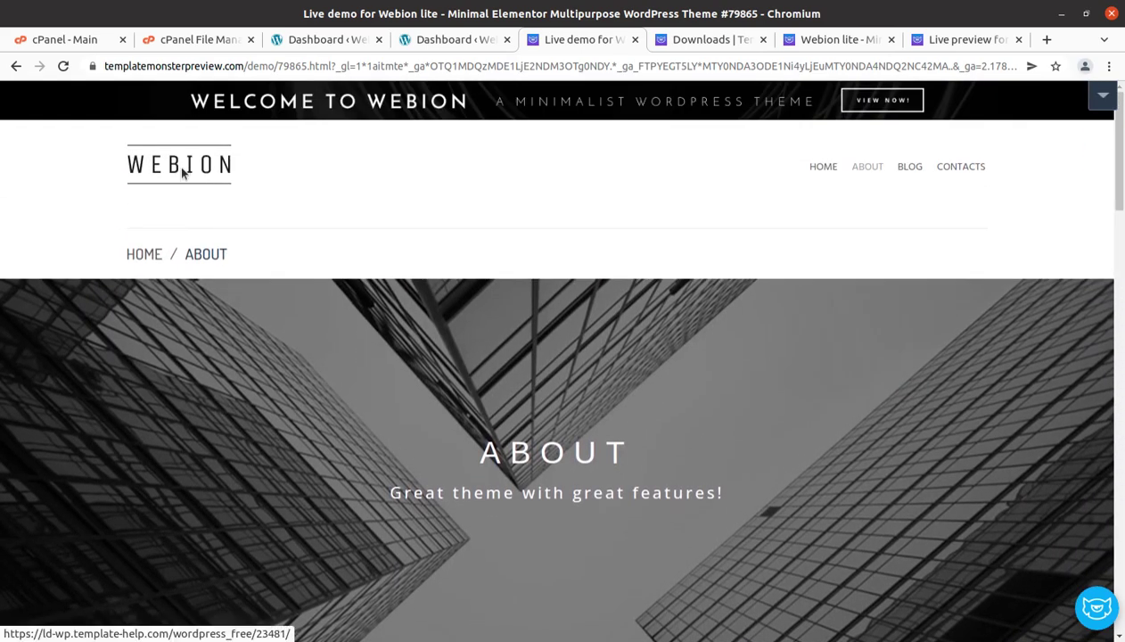
click(191, 170)
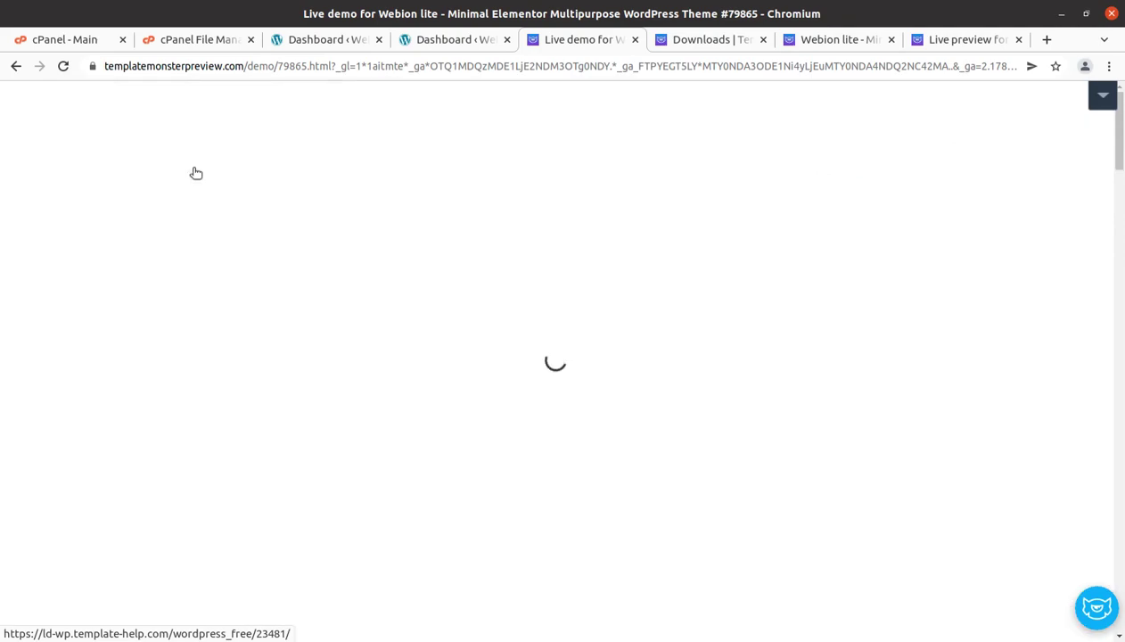
Review the home page from the welcome banner to the quote section and highlight the paragraph under Our Values
scroll(487, 253, down, 7)
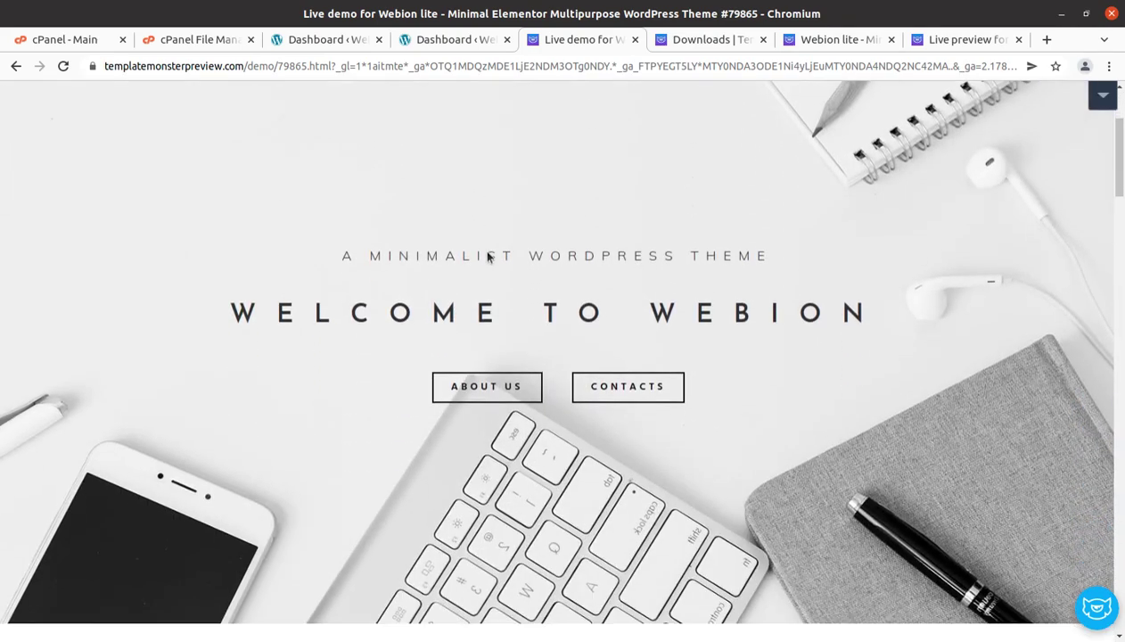
scroll(486, 256, down, 9)
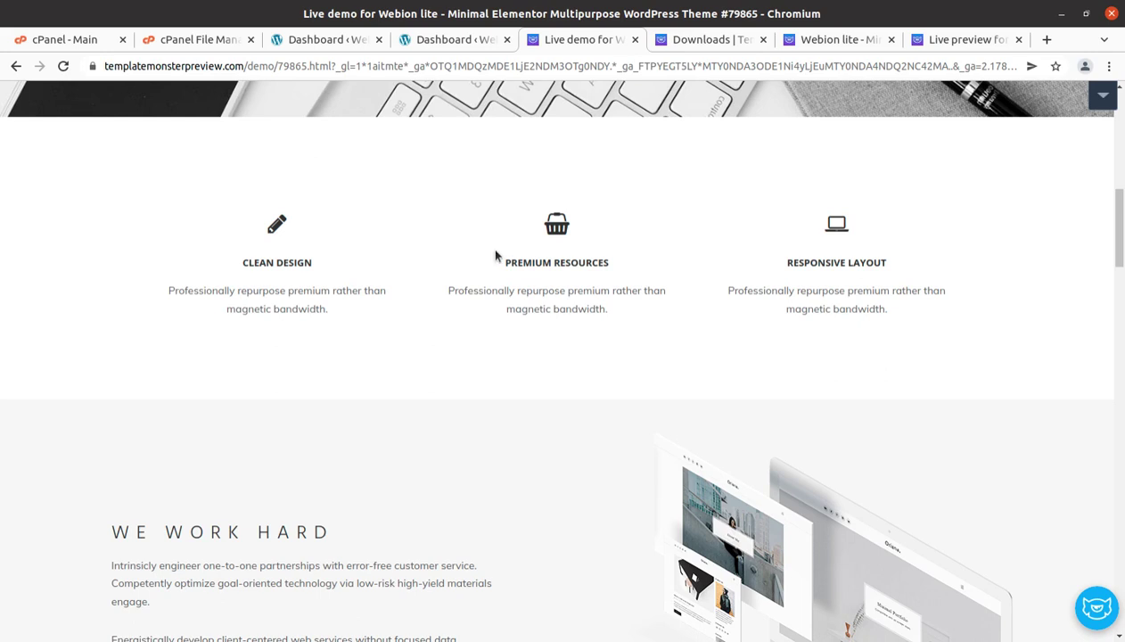
scroll(506, 239, down, 5)
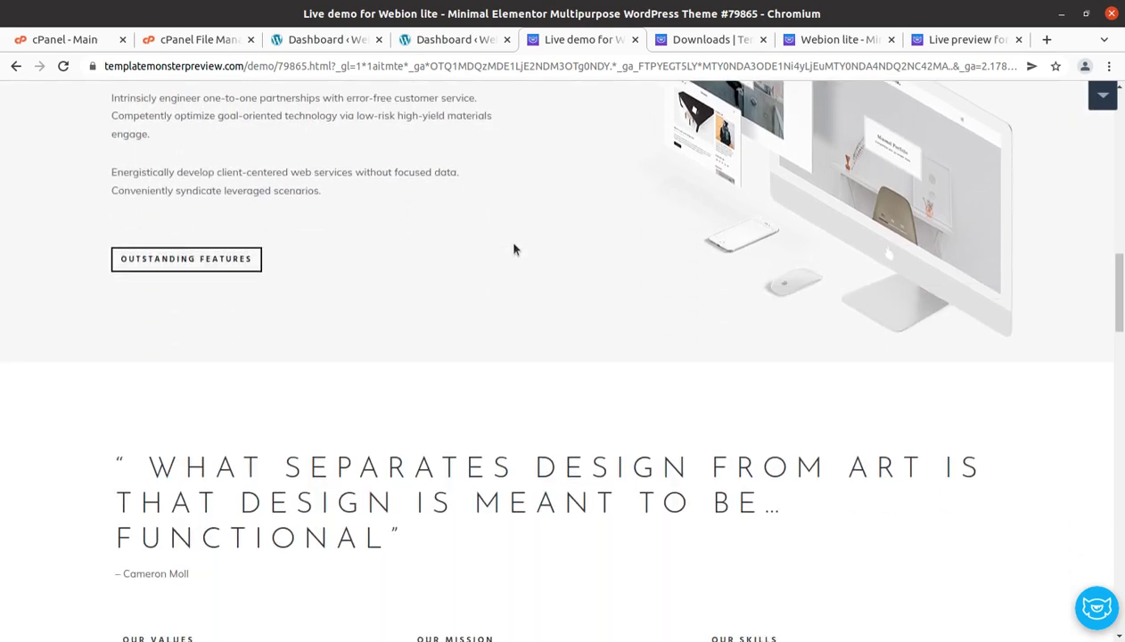
scroll(514, 247, down, 3)
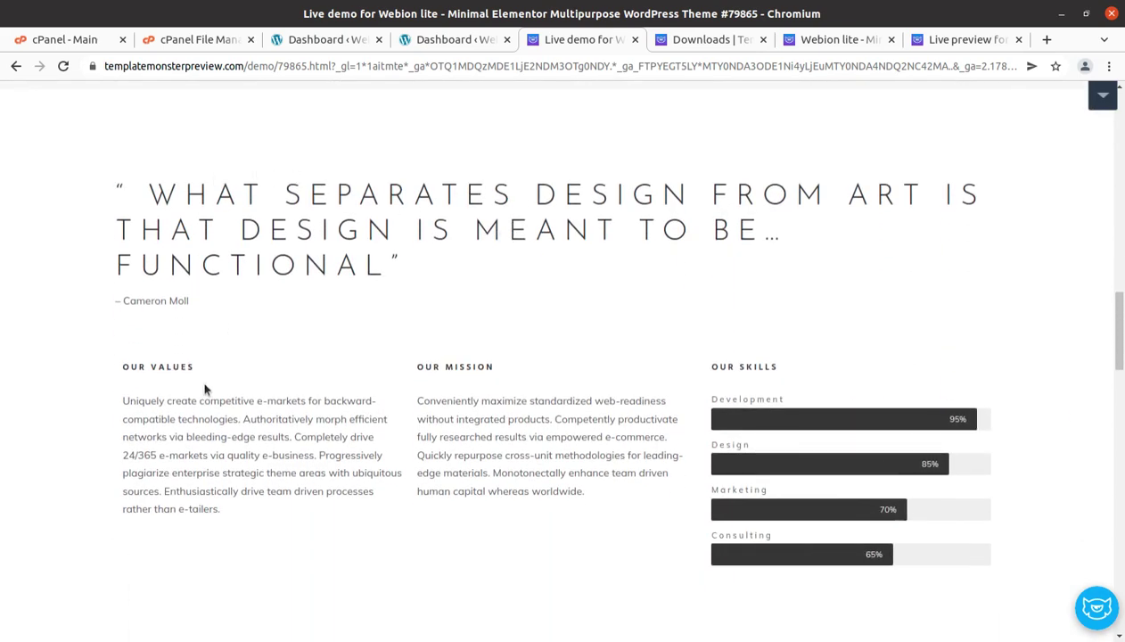
drag(108, 394, 220, 509)
drag(379, 427, 549, 499)
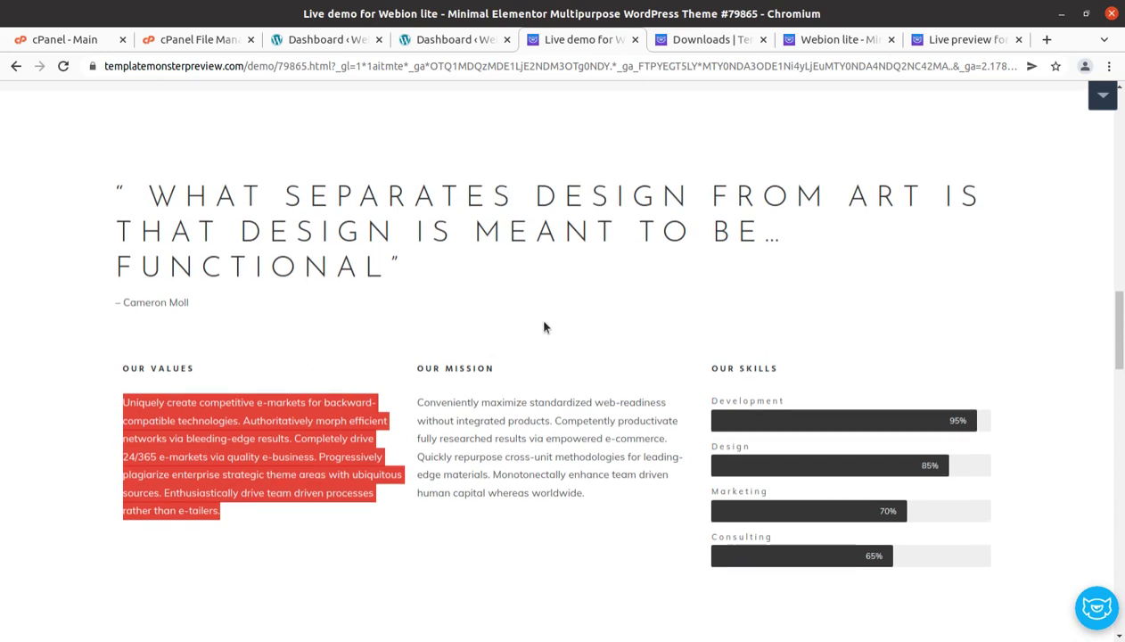
Look back over the home page sections from the design quote up to the Welcome to Webion banner
scroll(544, 328, up, 1)
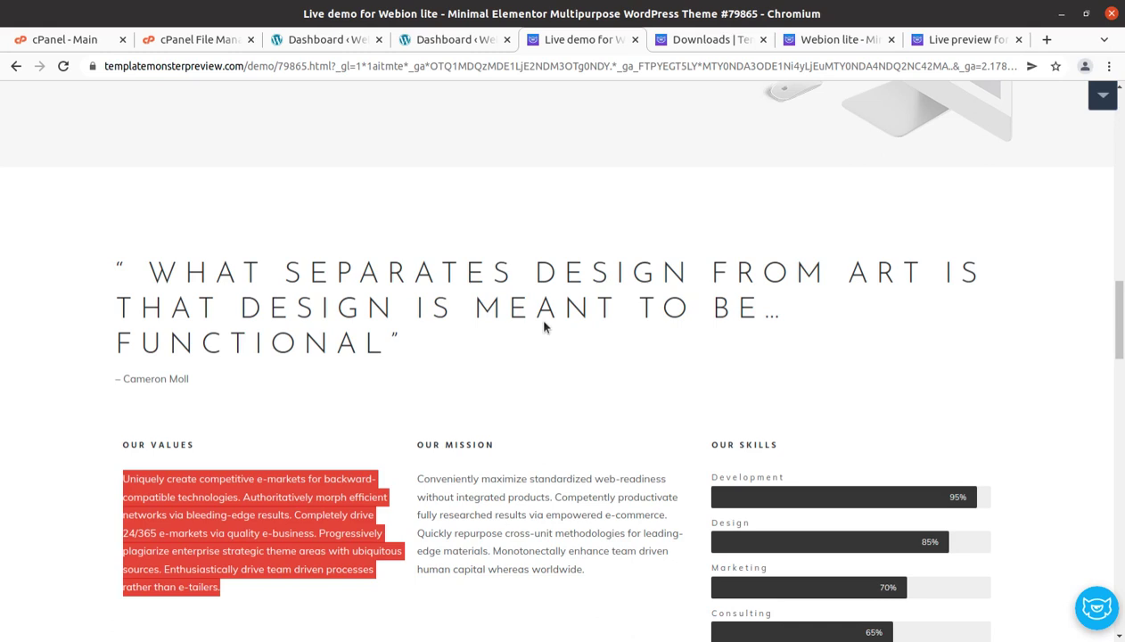
scroll(415, 301, up, 5)
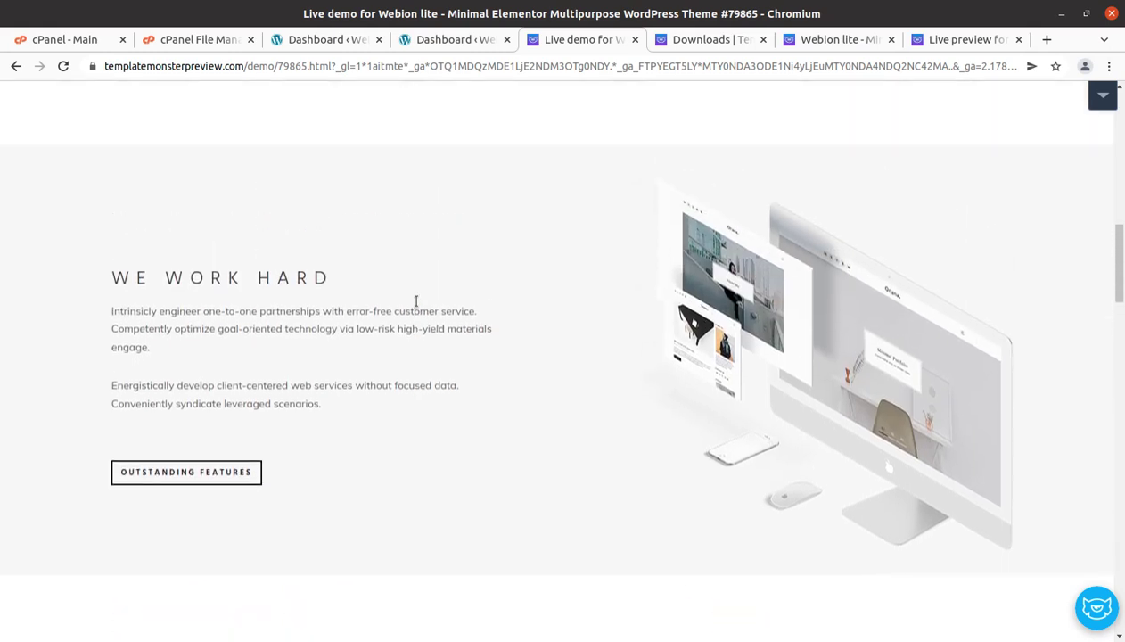
scroll(415, 301, up, 3)
scroll(415, 301, up, 1)
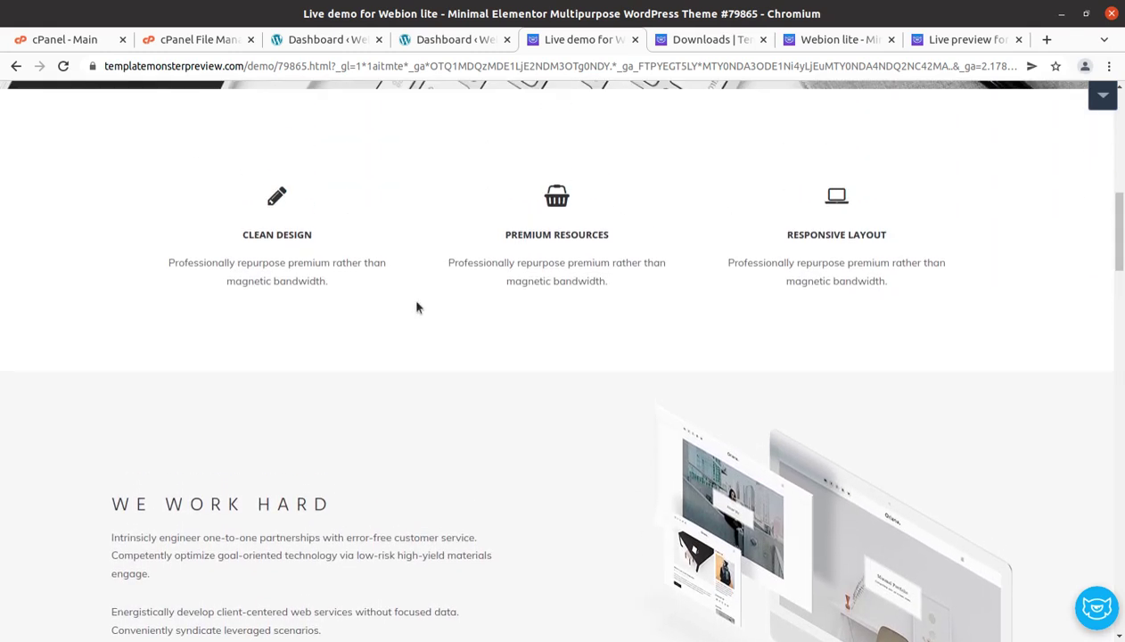
scroll(416, 307, up, 3)
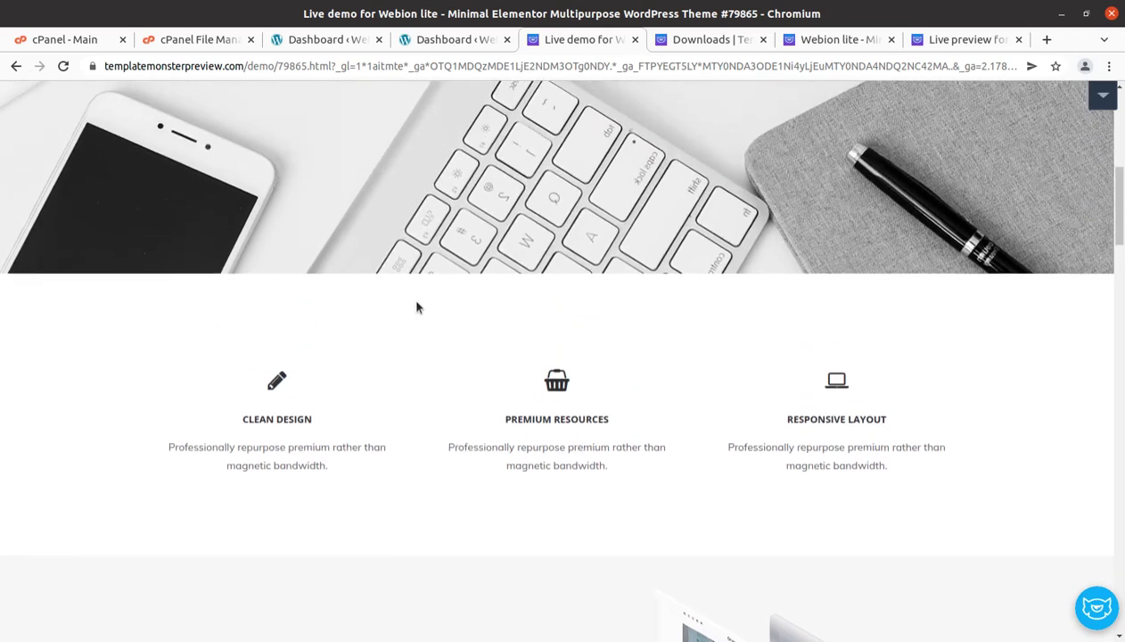
scroll(416, 308, up, 2)
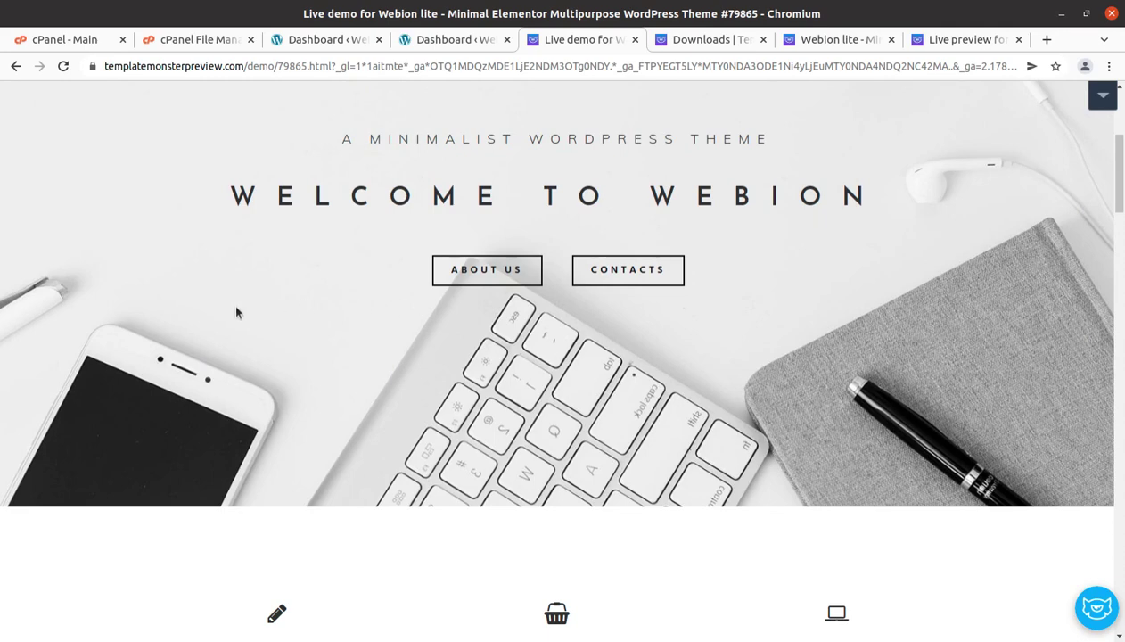
scroll(381, 361, up, 2)
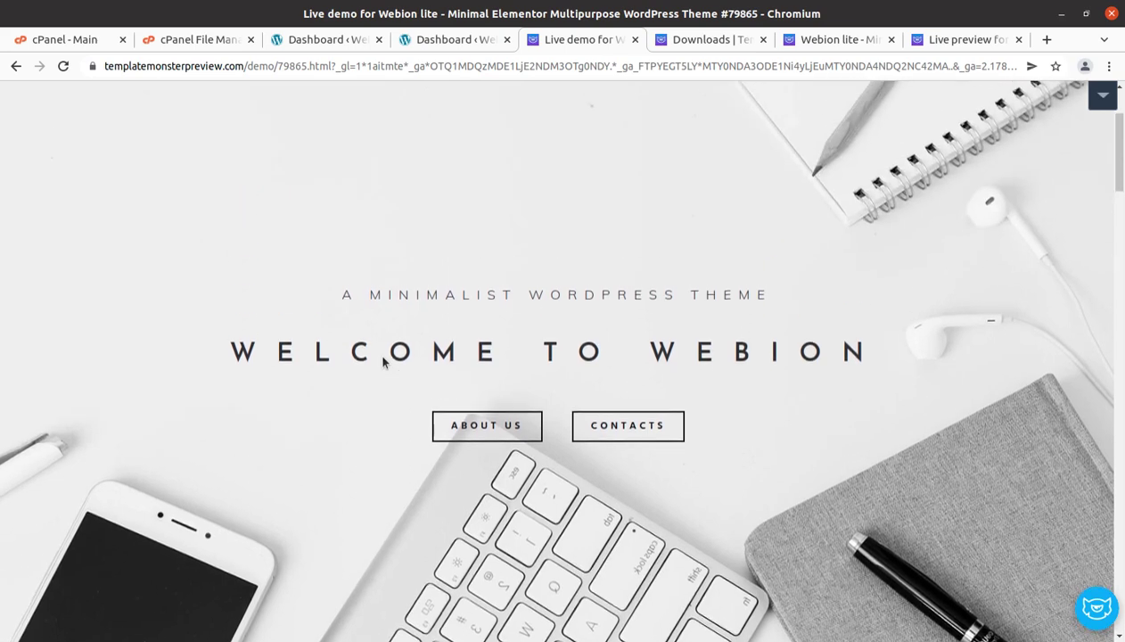
Open the demo's Contacts page and examine its contact details, contact form, map and bottom banner
scroll(384, 361, up, 2)
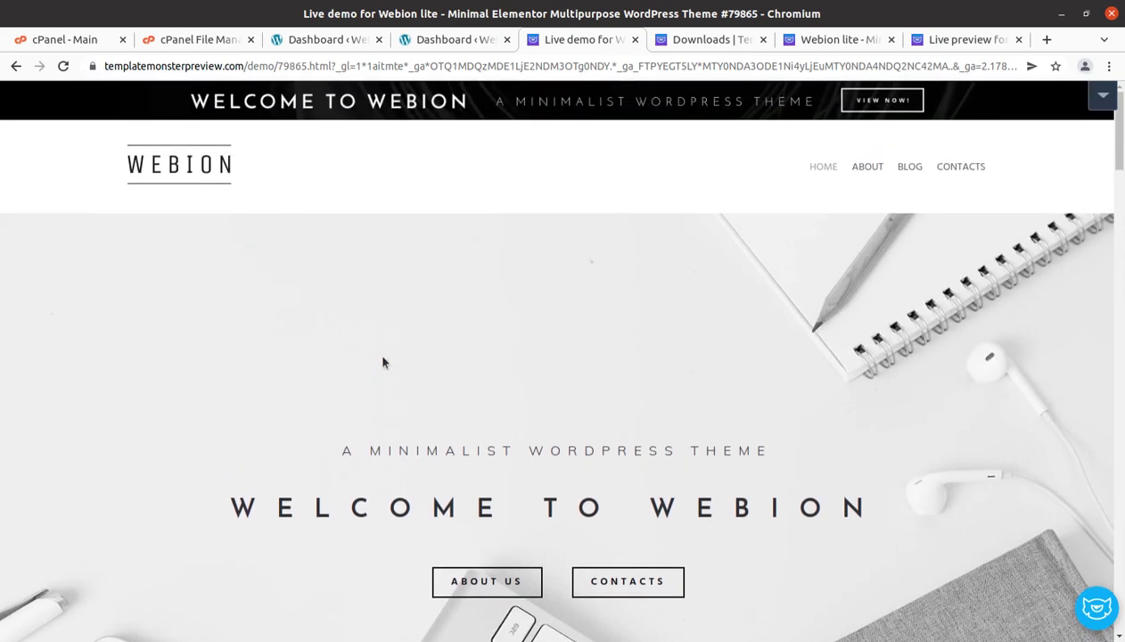
click(968, 167)
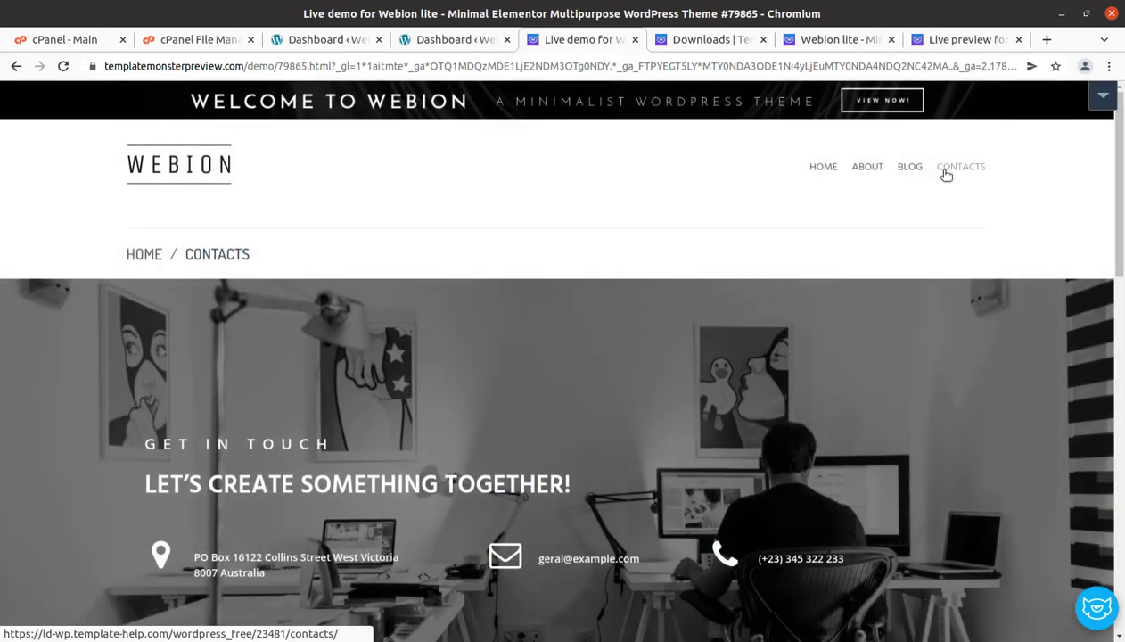
scroll(601, 228, down, 12)
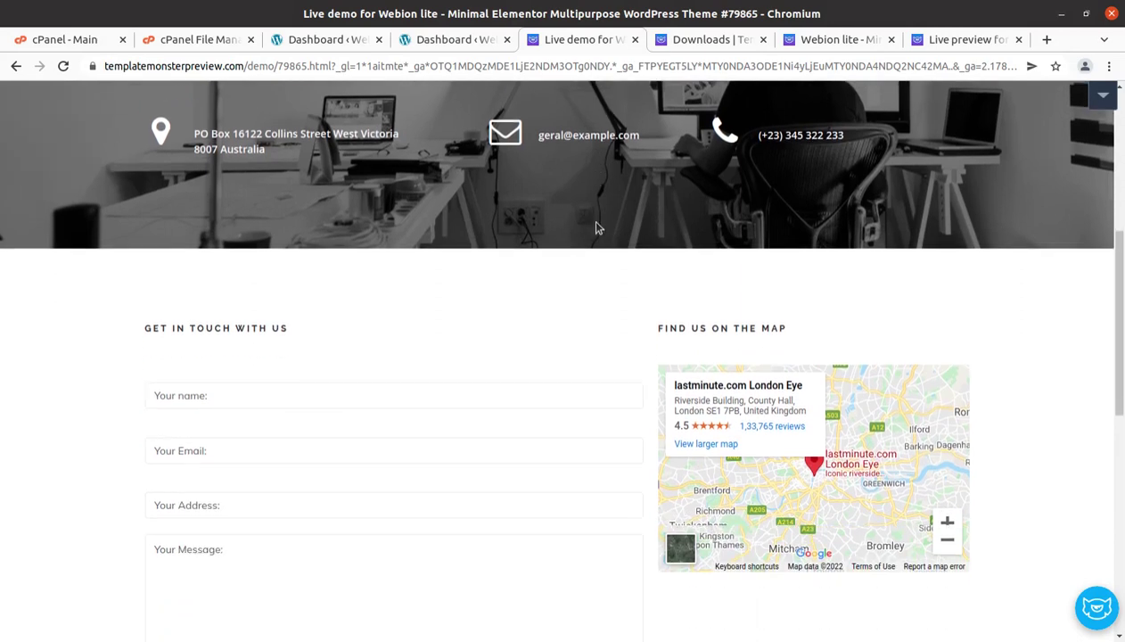
scroll(597, 228, down, 6)
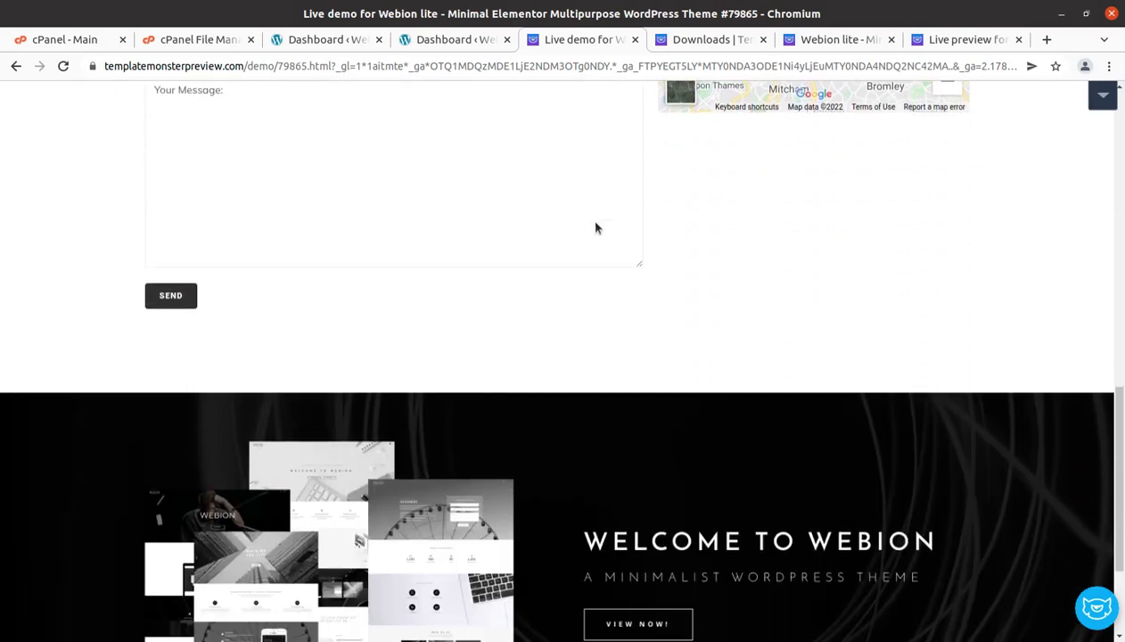
scroll(596, 228, up, 6)
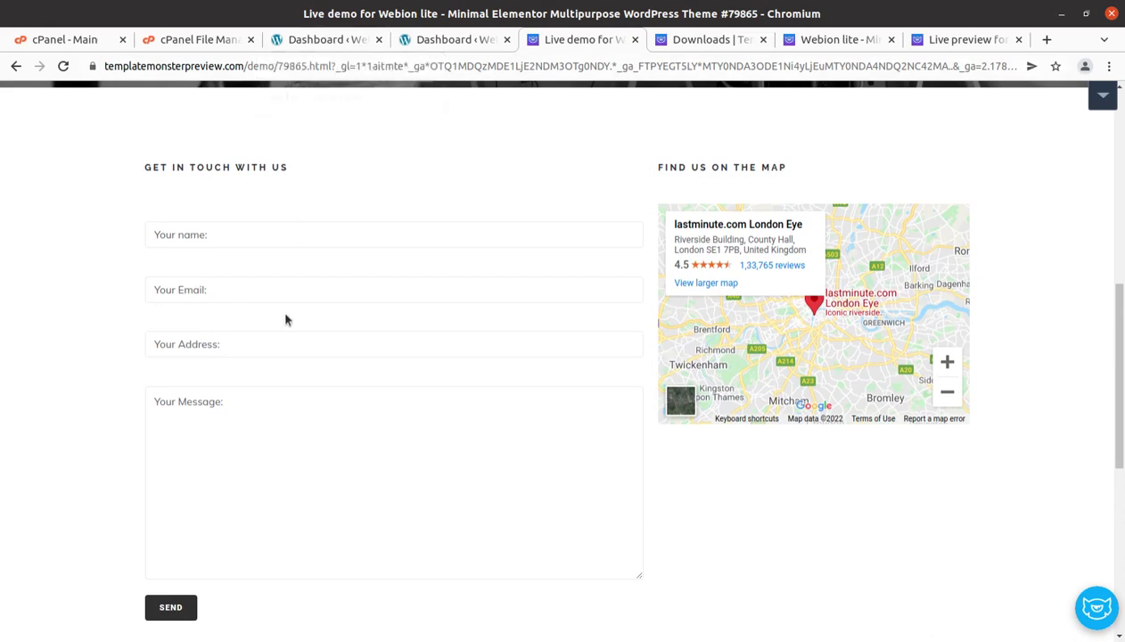
Switch to the site's WordPress dashboard, reload it, and check the WordPress version and active theme under At a Glance
key(ctrl+3)
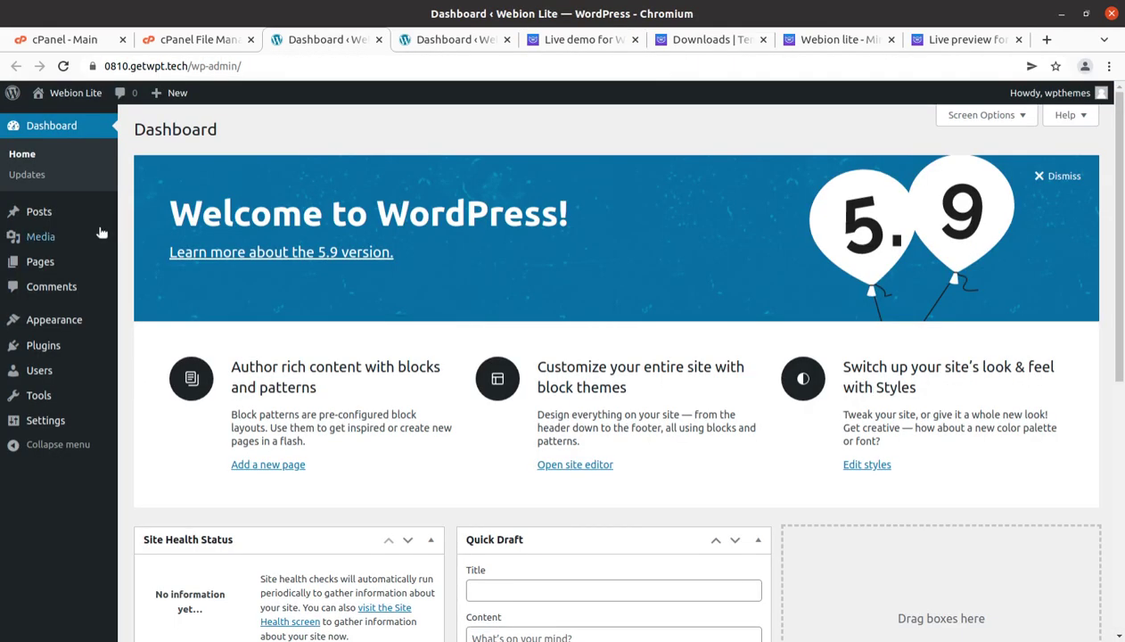
scroll(167, 408, down, 1)
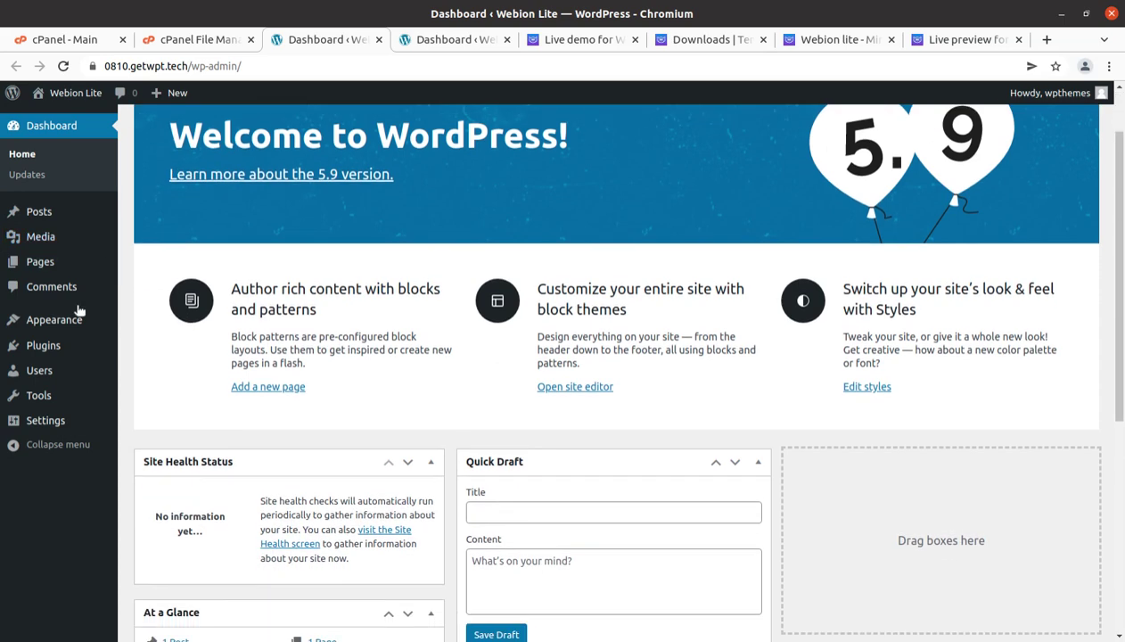
mouse_move(55, 319)
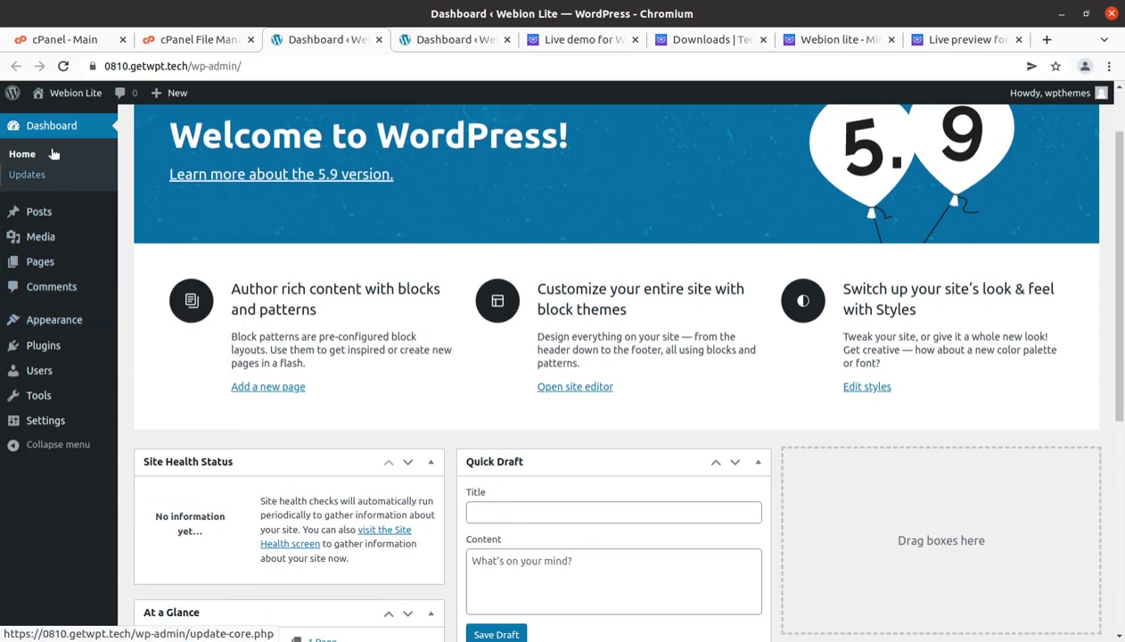
click(44, 126)
scroll(274, 521, down, 1)
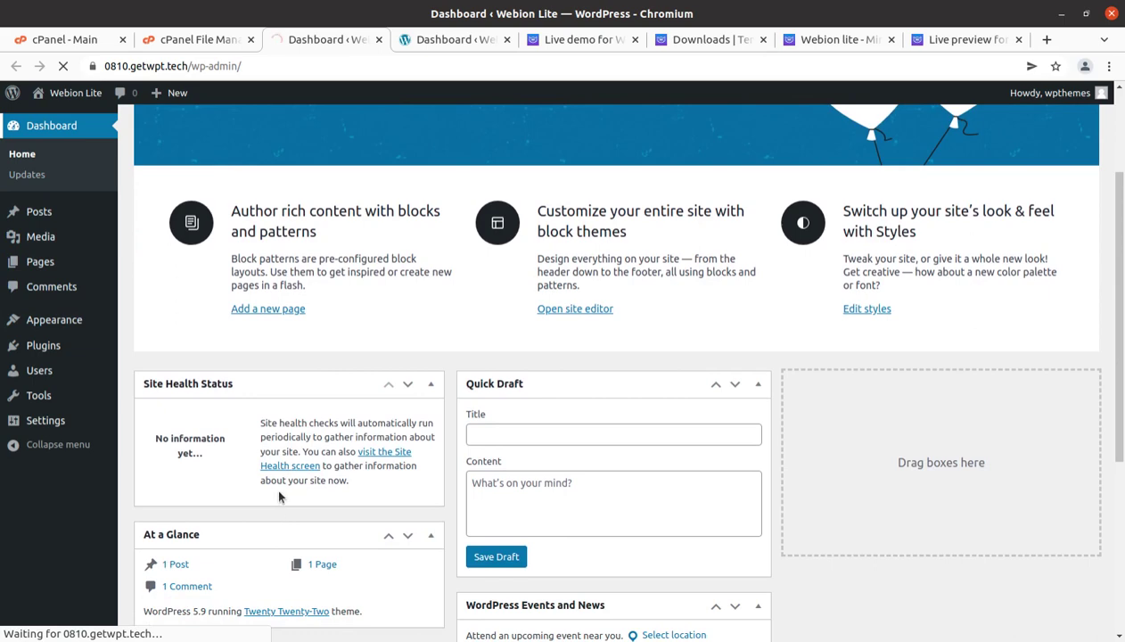
scroll(285, 484, down, 2)
scroll(296, 485, down, 1)
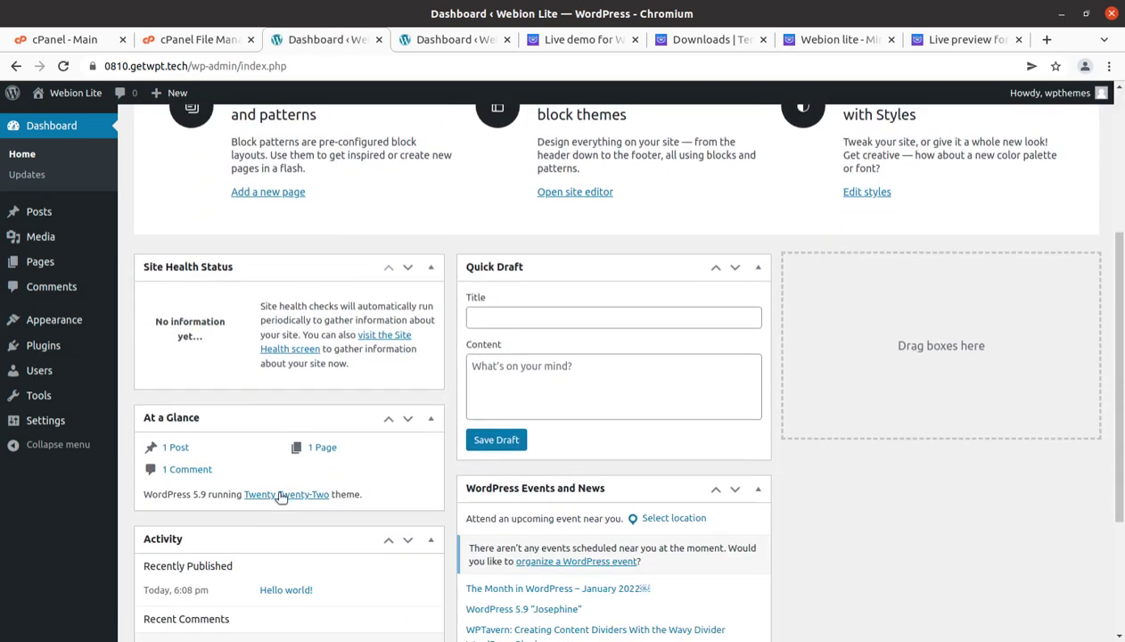
drag(191, 494, 331, 497)
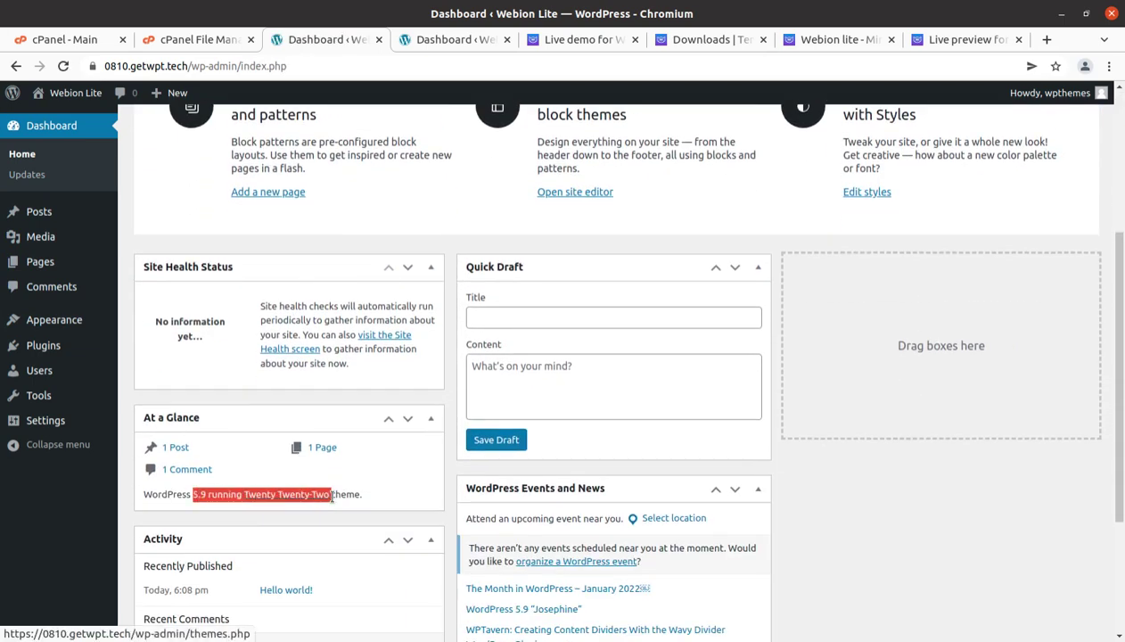
click(378, 446)
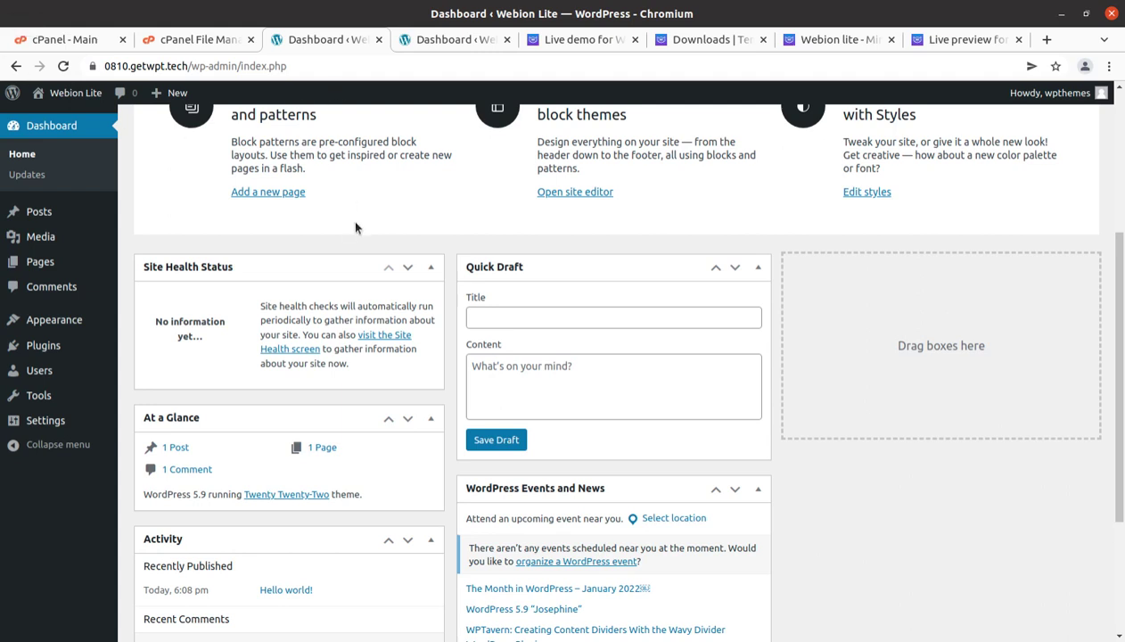
scroll(354, 228, up, 5)
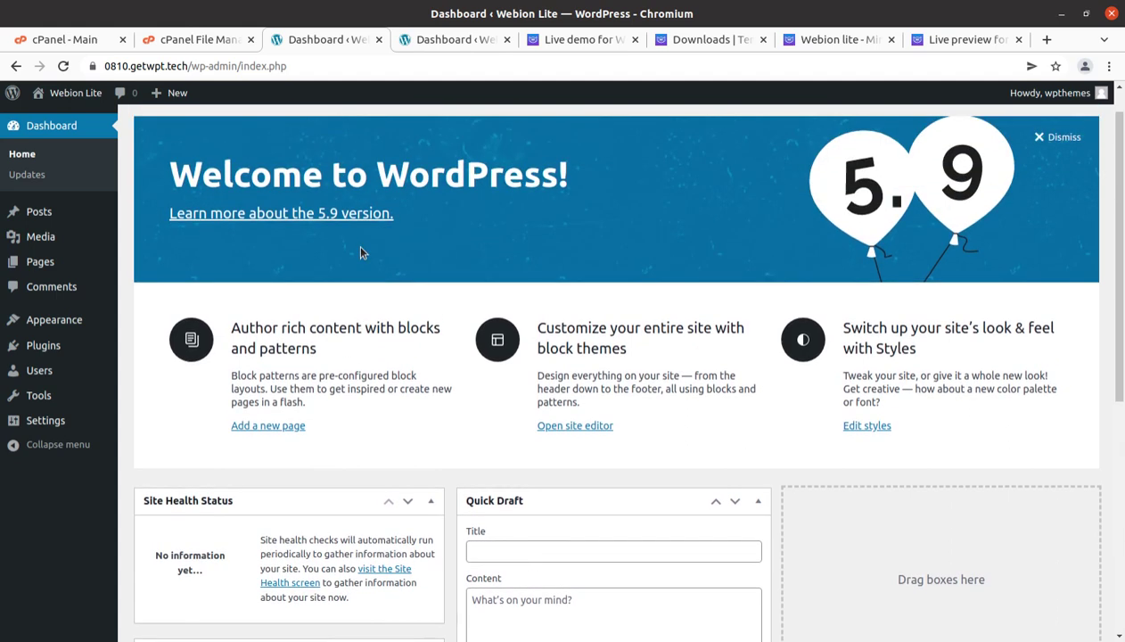
Switch to the file manager, open the theme folder inside webionlite_tm79865 and select webionlite.zip
key(alt+Tab)
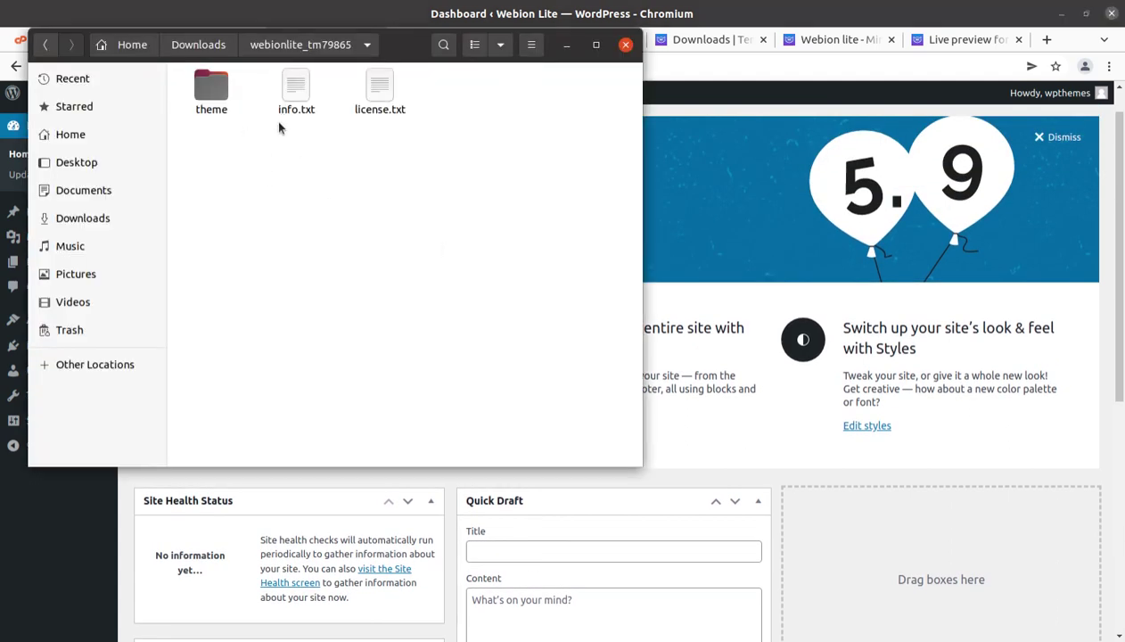
double_click(211, 85)
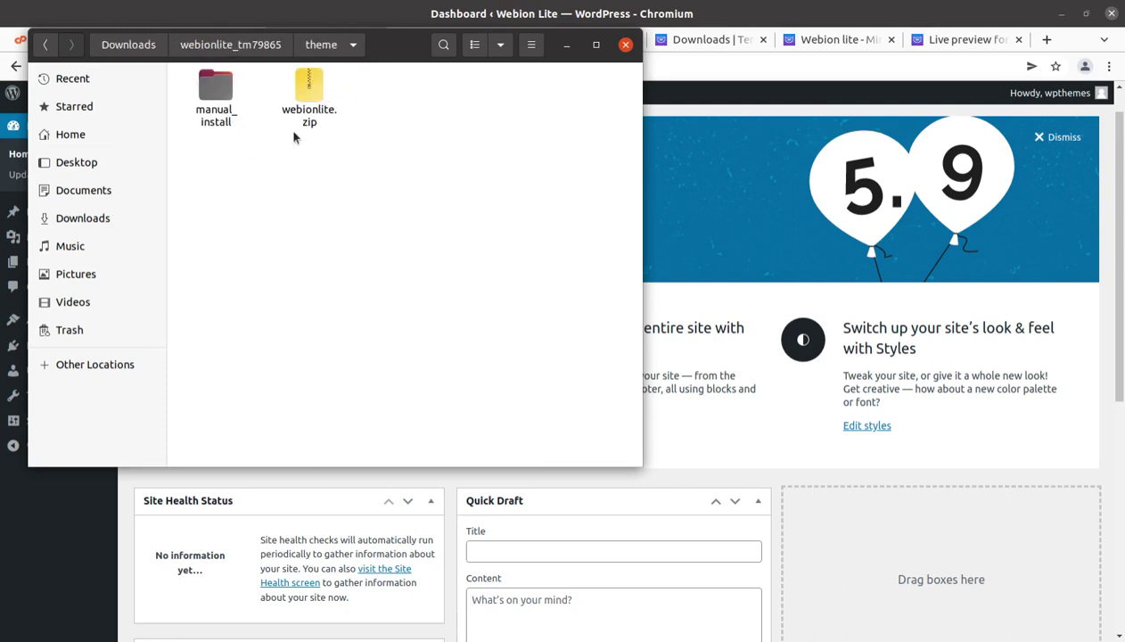
click(306, 94)
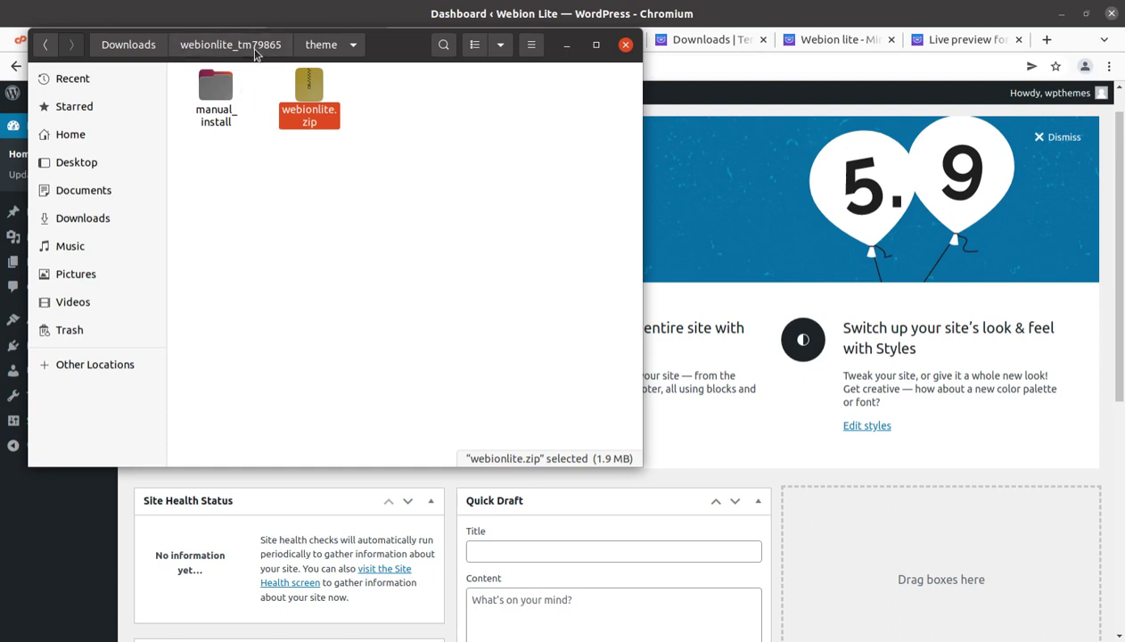
Open the manual_install folder and examine the demo images under uploads/2019/04
double_click(225, 95)
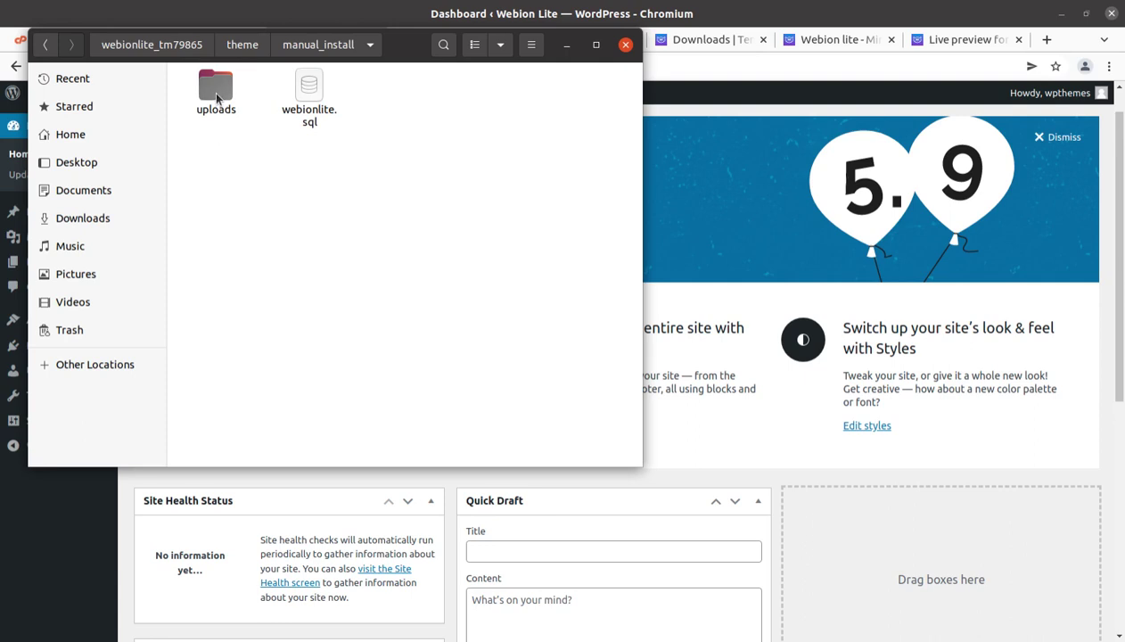
double_click(217, 96)
double_click(224, 97)
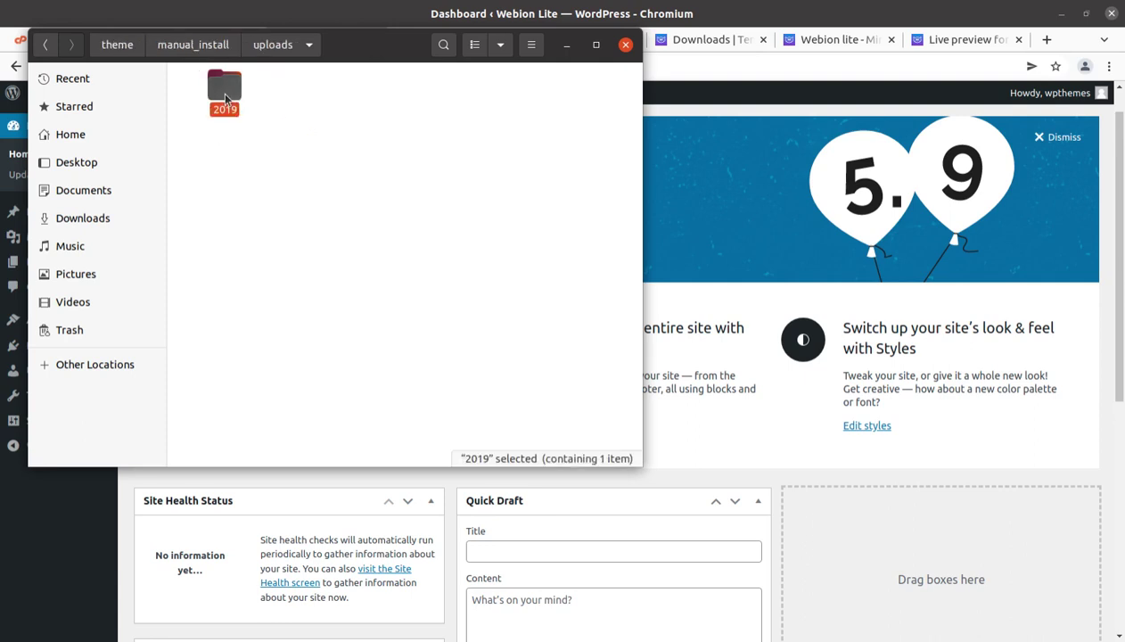
double_click(225, 96)
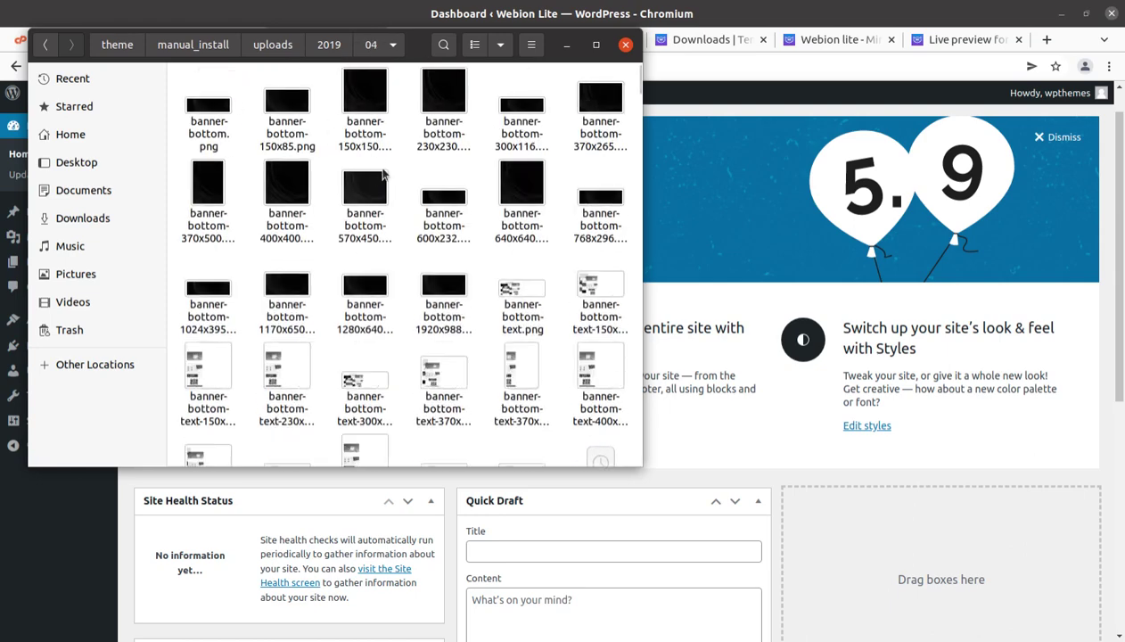
scroll(274, 70, down, 6)
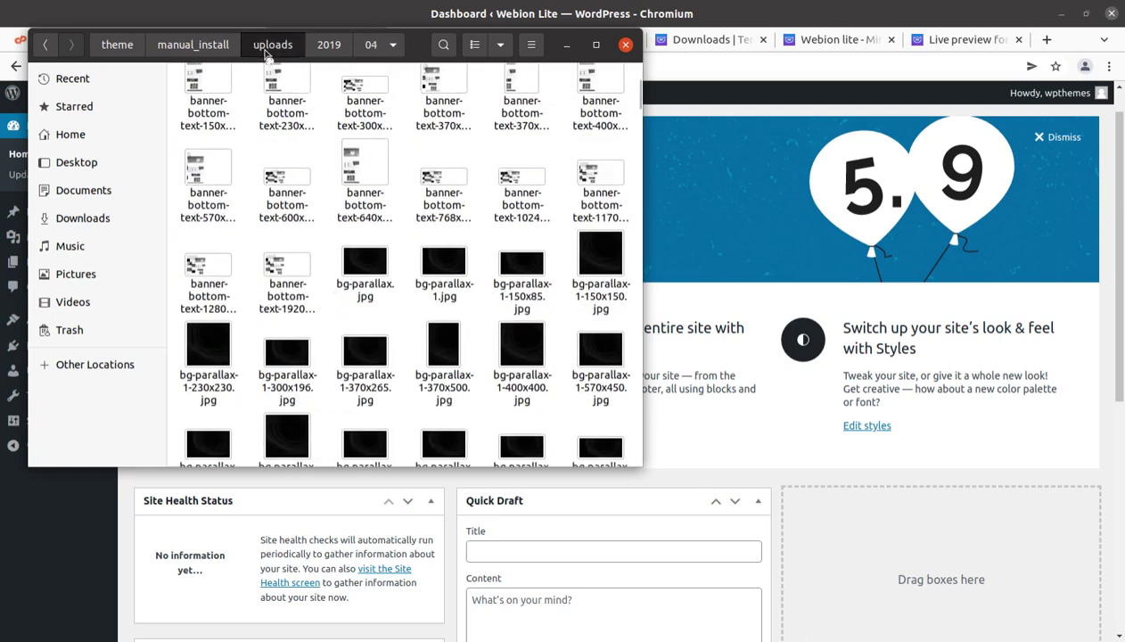
Go back up to the webionlite_tm79865 folder and minimize the file manager to return to the dashboard
click(275, 42)
click(207, 47)
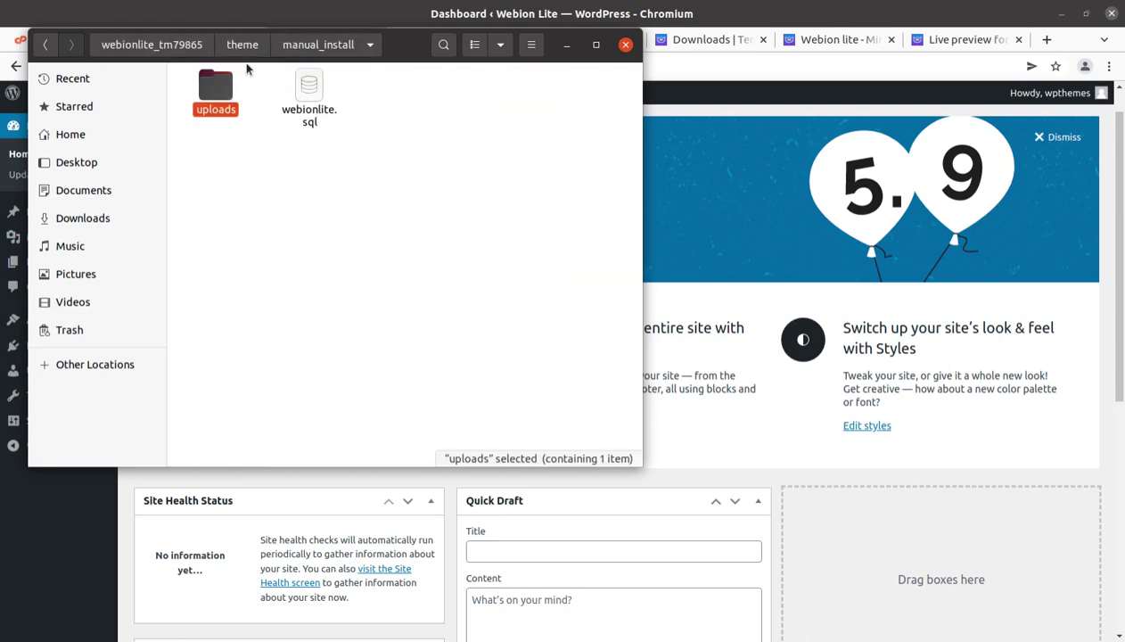
click(184, 46)
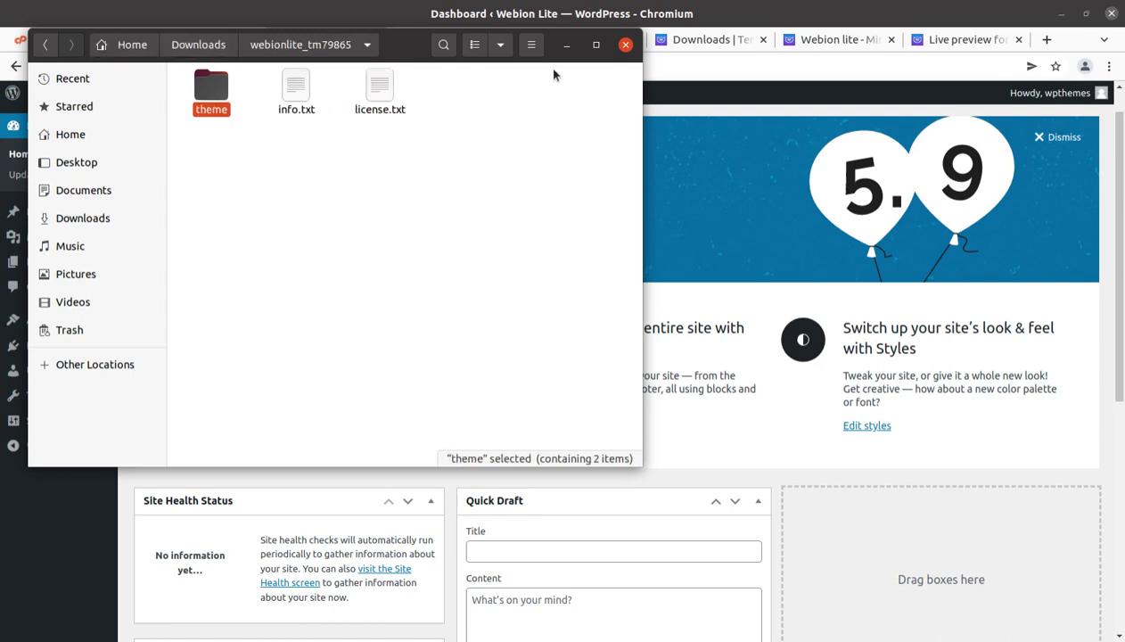
click(566, 45)
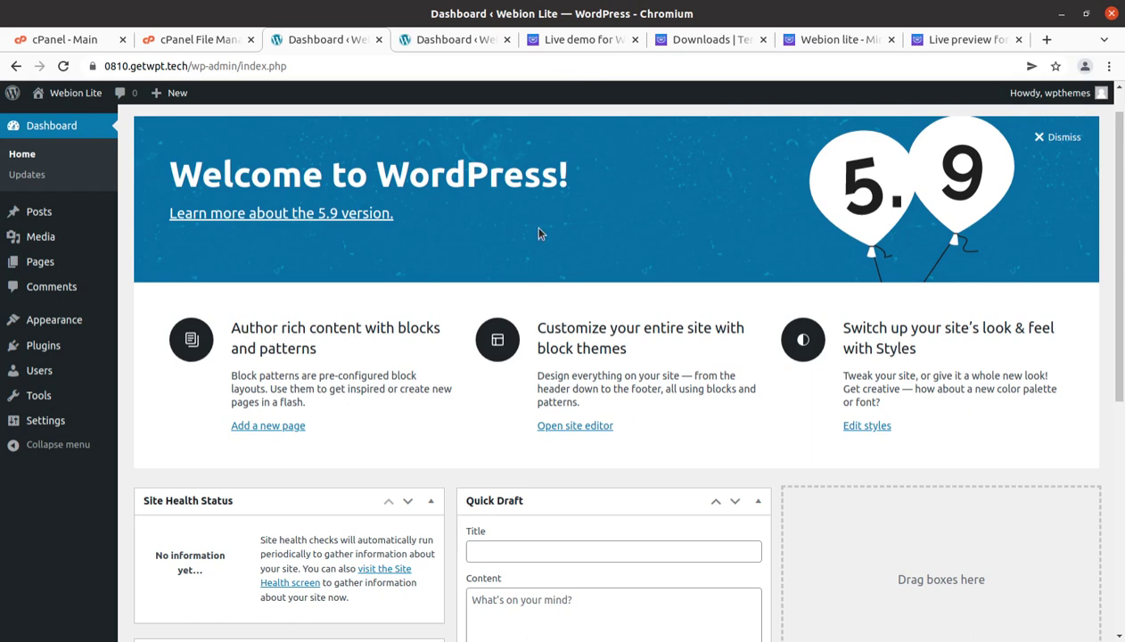
Look over the dashboard's Site Health Status, At a Glance, Activity, Quick Draft and WordPress Events and News widgets
scroll(335, 290, down, 4)
scroll(335, 289, down, 4)
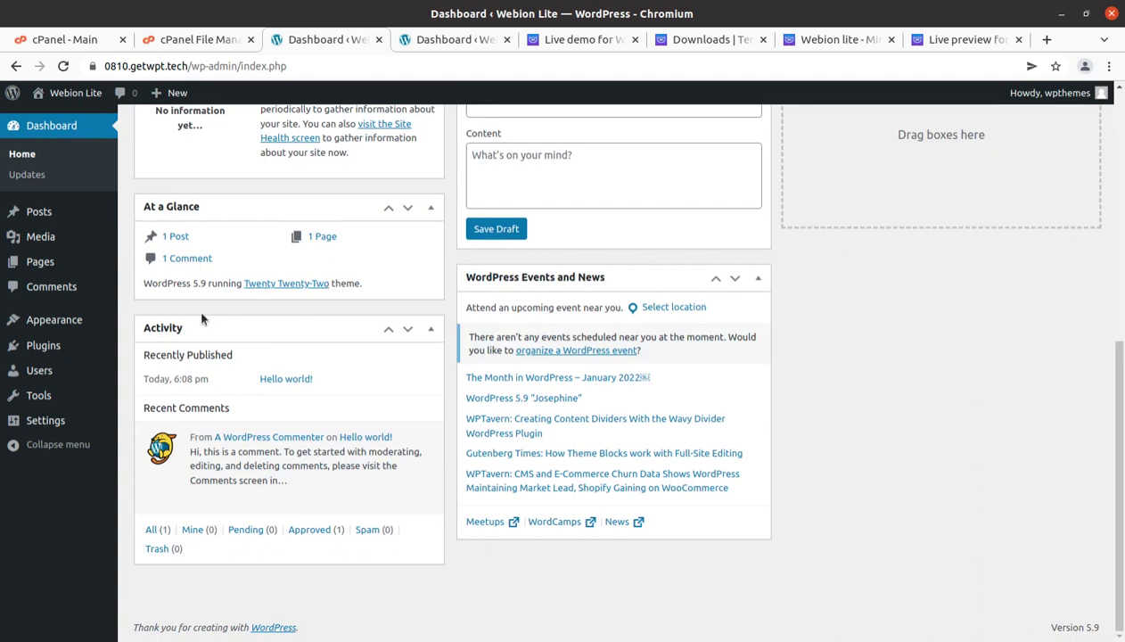
mouse_move(156, 454)
scroll(146, 347, up, 2)
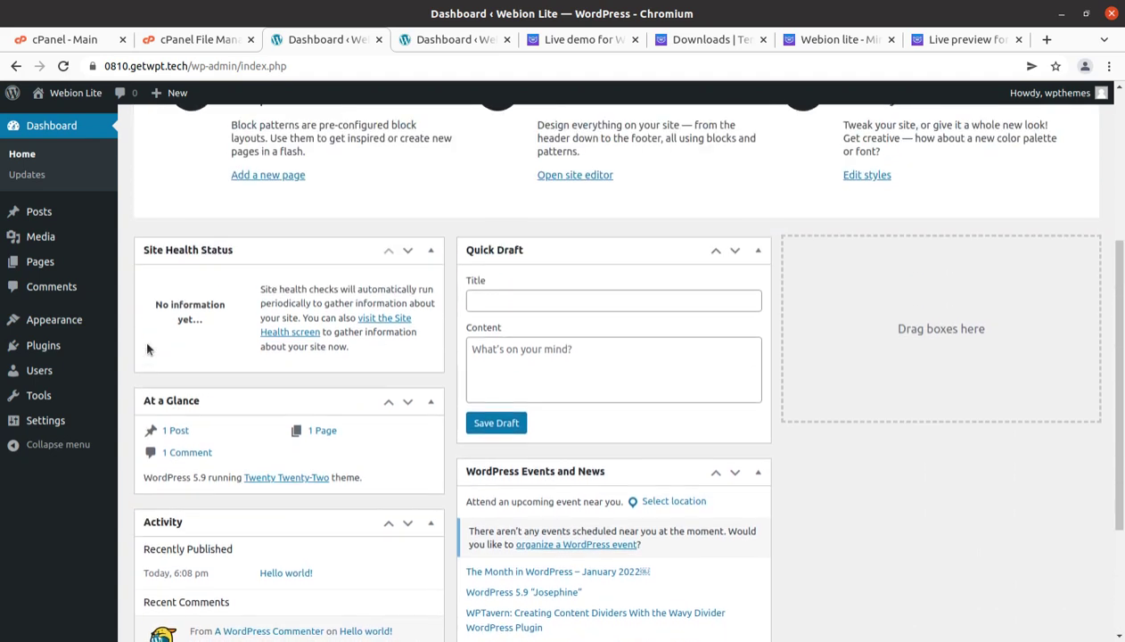
scroll(145, 348, up, 1)
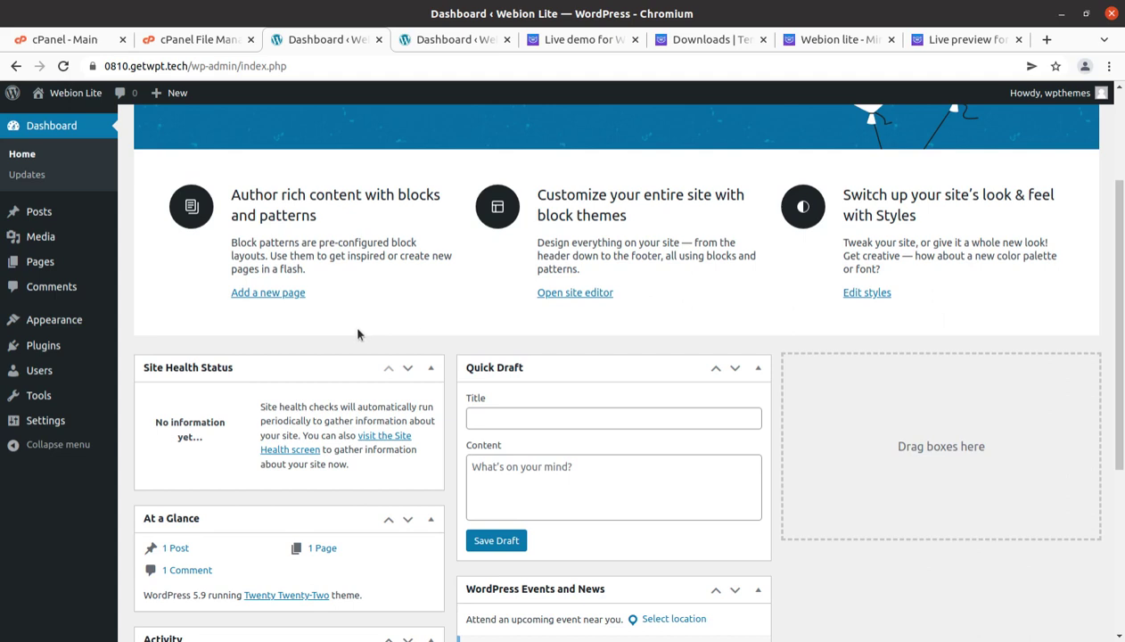
scroll(250, 331, up, 3)
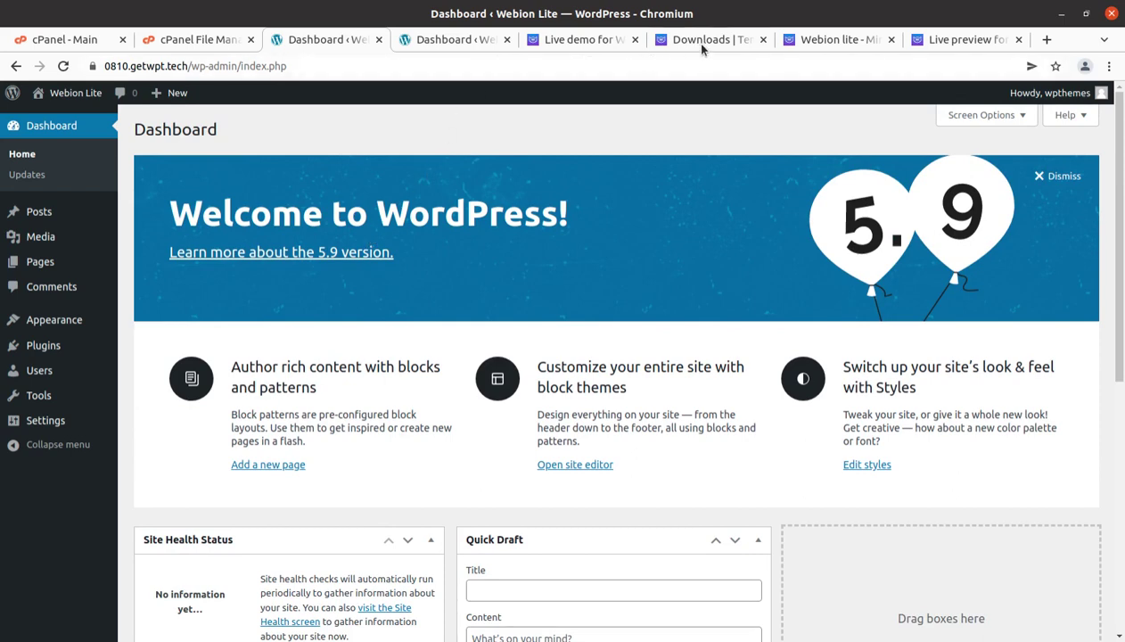
View the Webion lite product page and the TemplateMonster account's Downloads page
click(814, 39)
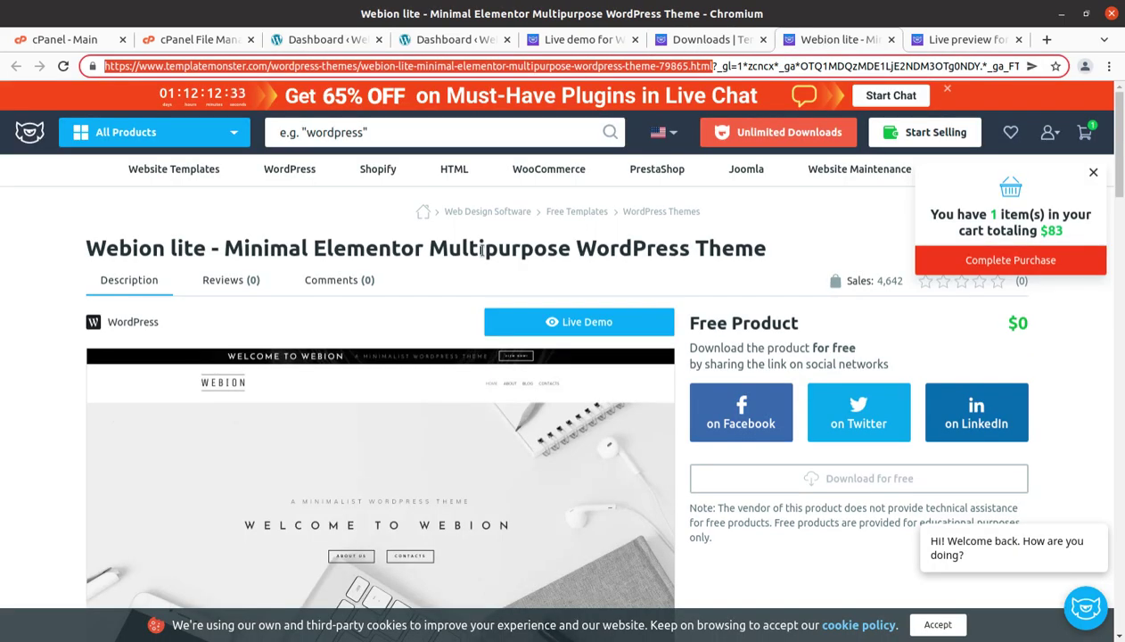
scroll(464, 267, down, 5)
click(664, 39)
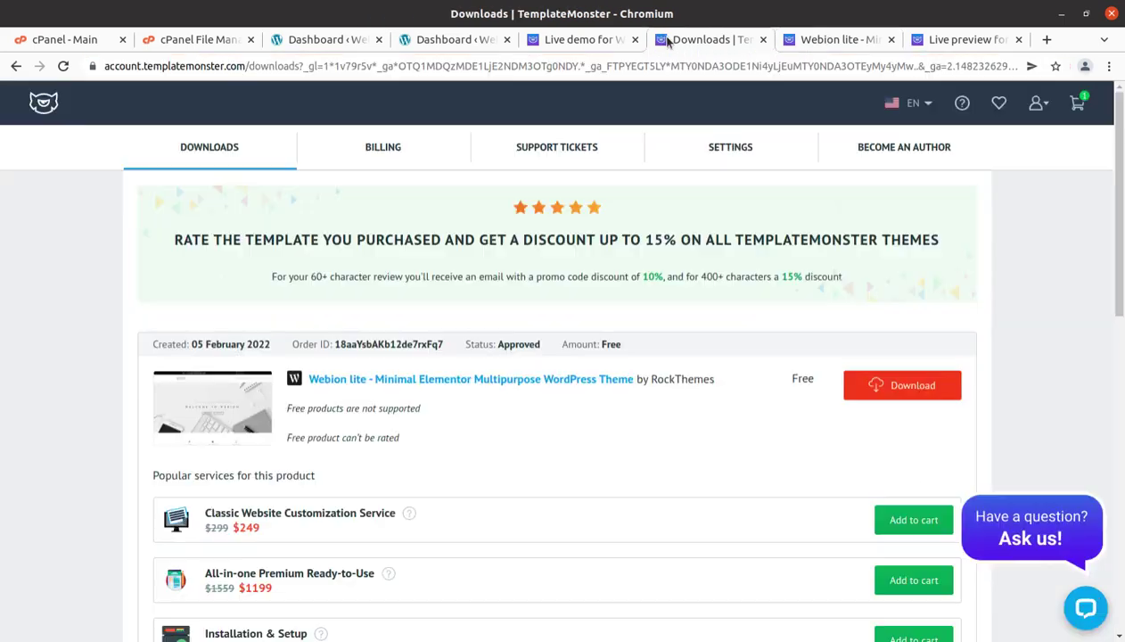
Switch back to the live demo, return from Contacts to its home page and review the welcome banner and feature columns
click(570, 39)
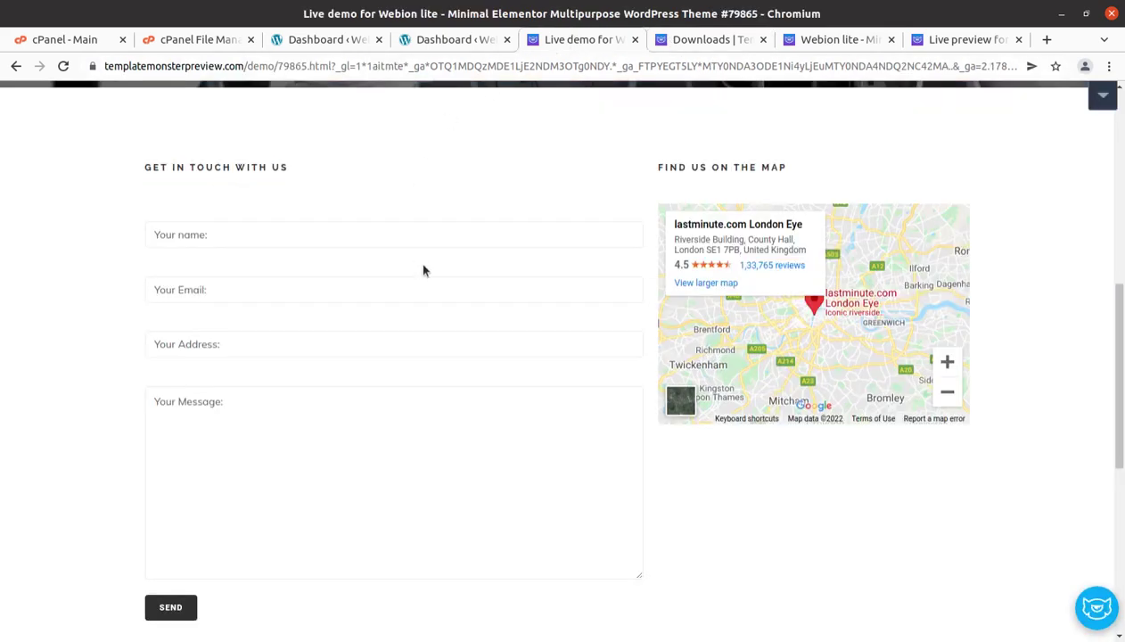
scroll(424, 270, up, 6)
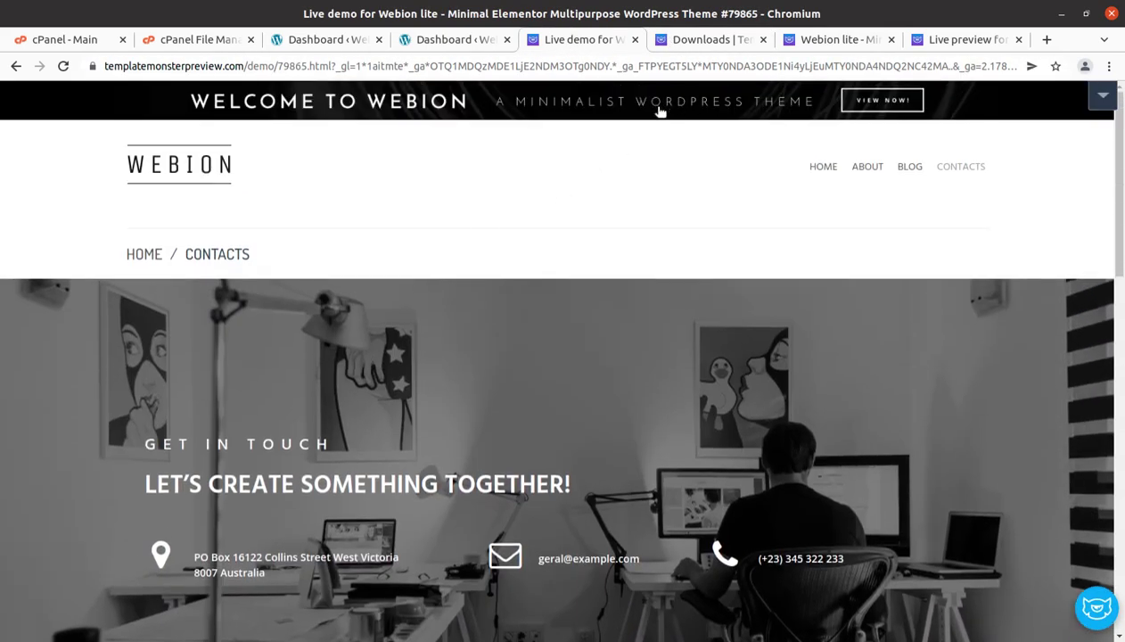
scroll(502, 284, down, 2)
scroll(356, 241, up, 1)
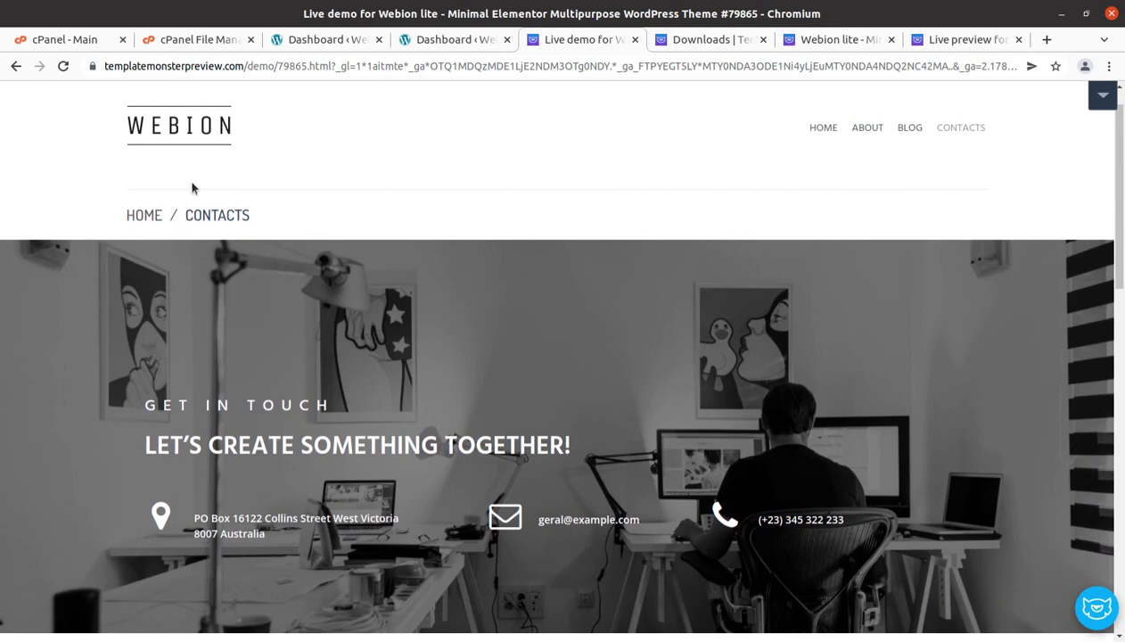
click(178, 127)
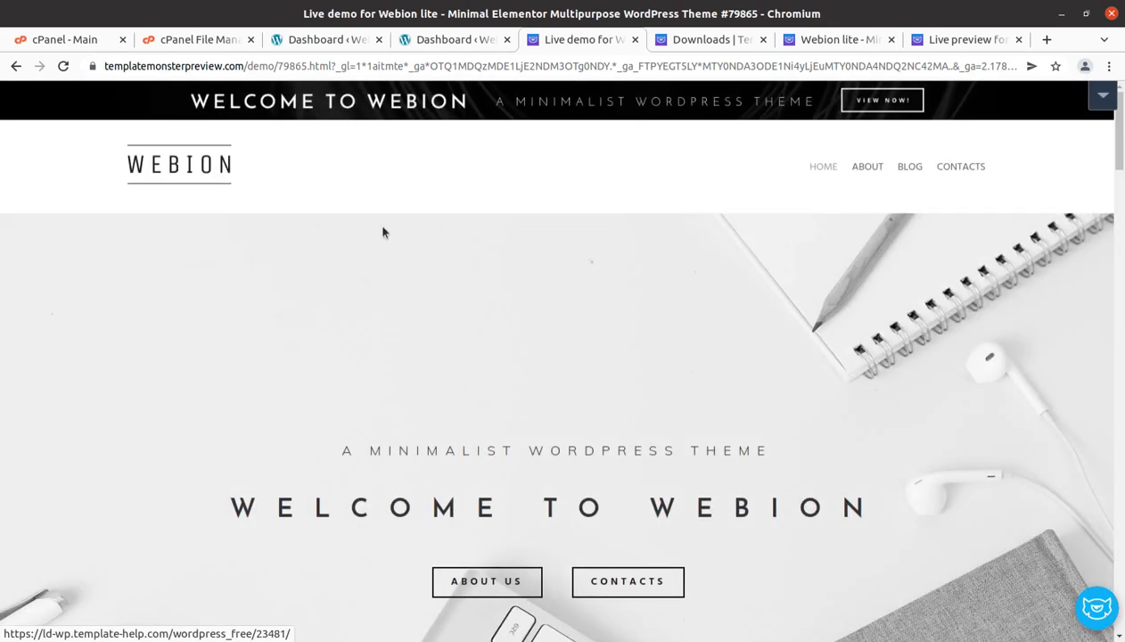
scroll(463, 241, down, 3)
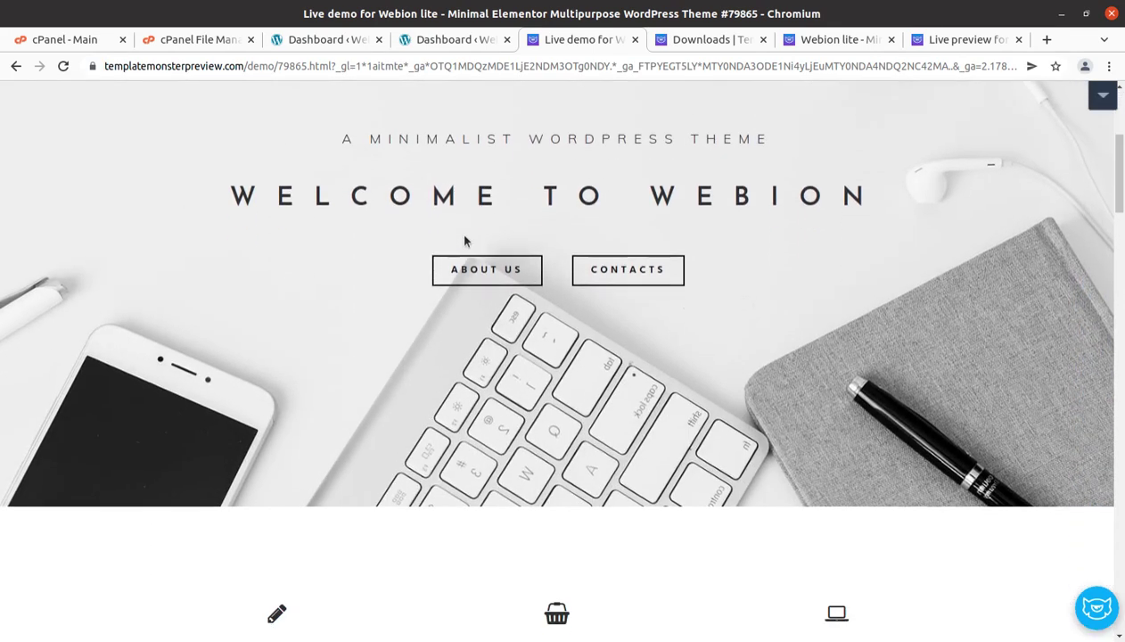
scroll(485, 250, down, 3)
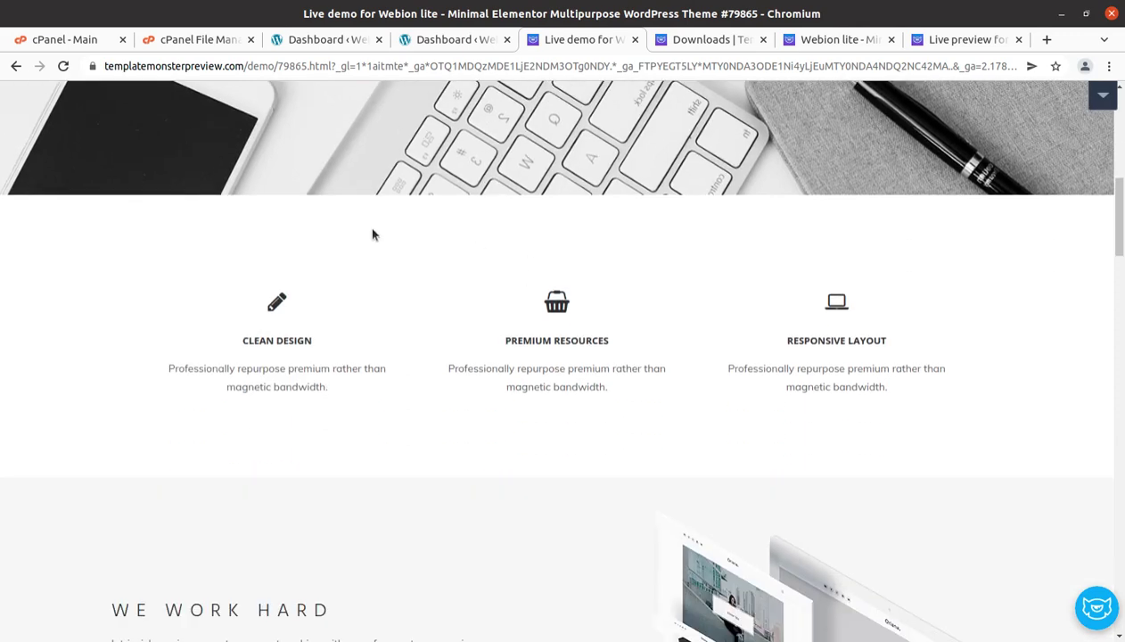
Return to the WordPress dashboard and open the theme upload form on the Add Themes page
click(331, 45)
mouse_move(49, 328)
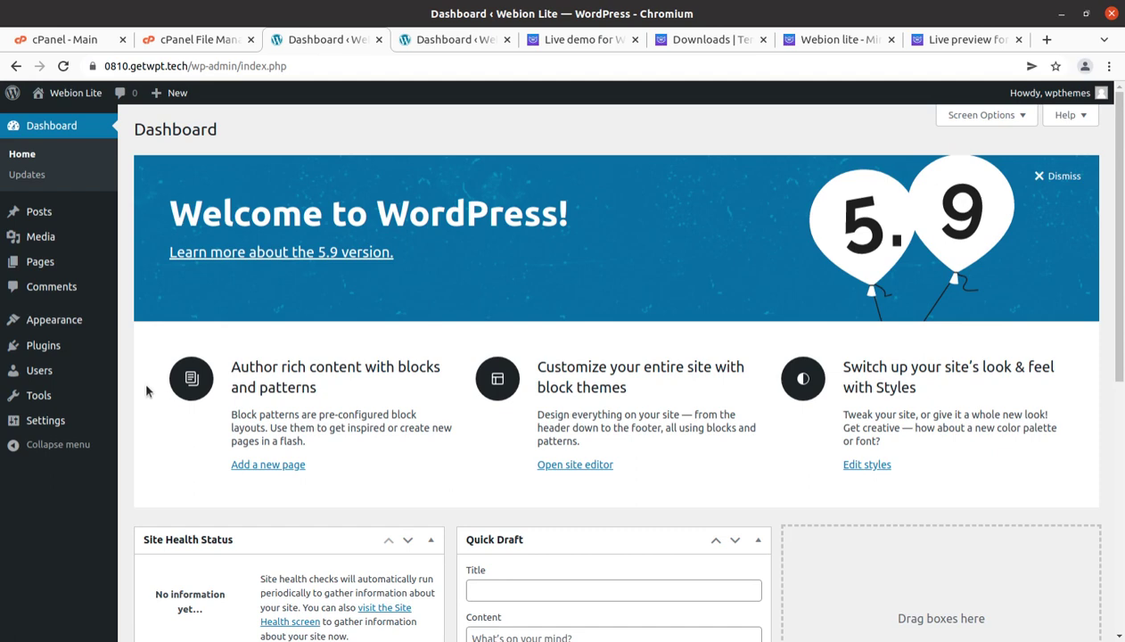
scroll(185, 375, down, 5)
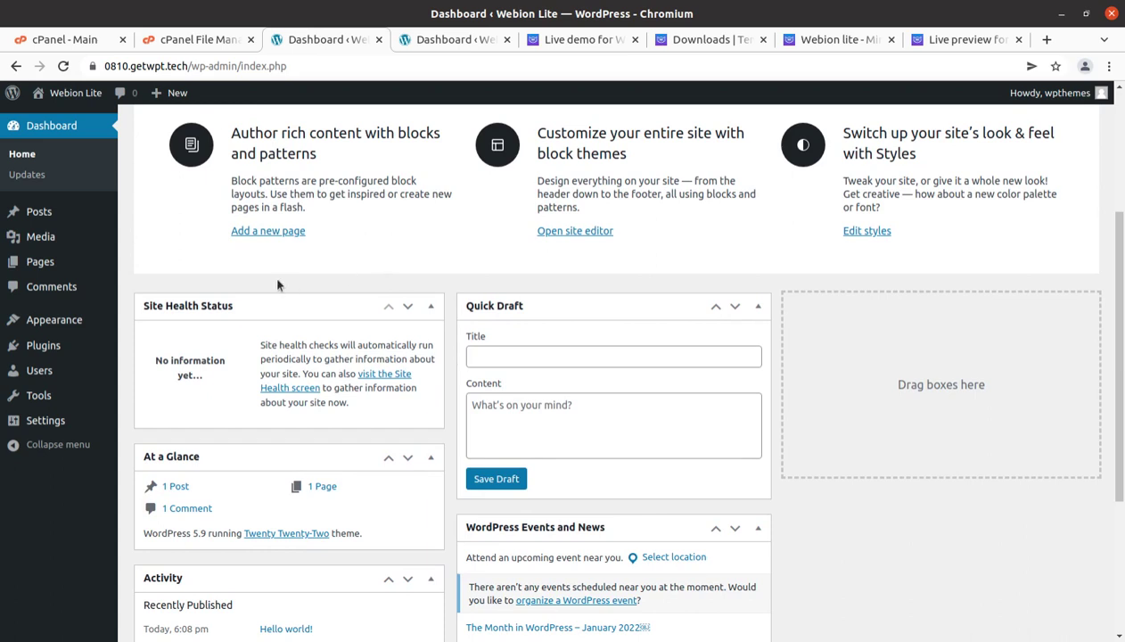
mouse_move(119, 340)
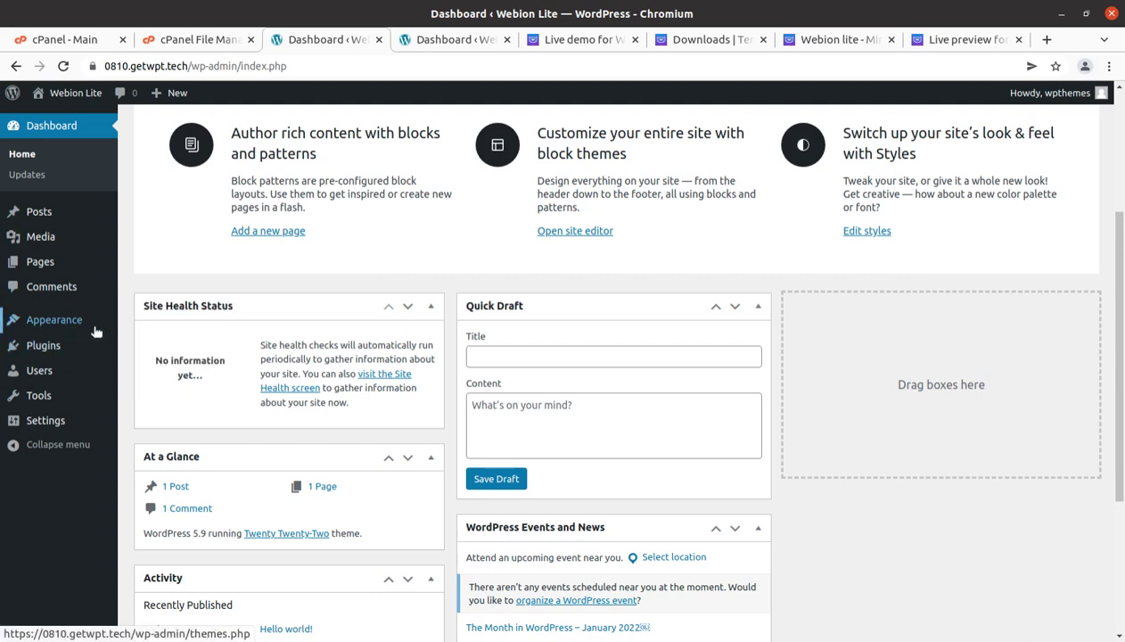
mouse_move(82, 323)
click(141, 324)
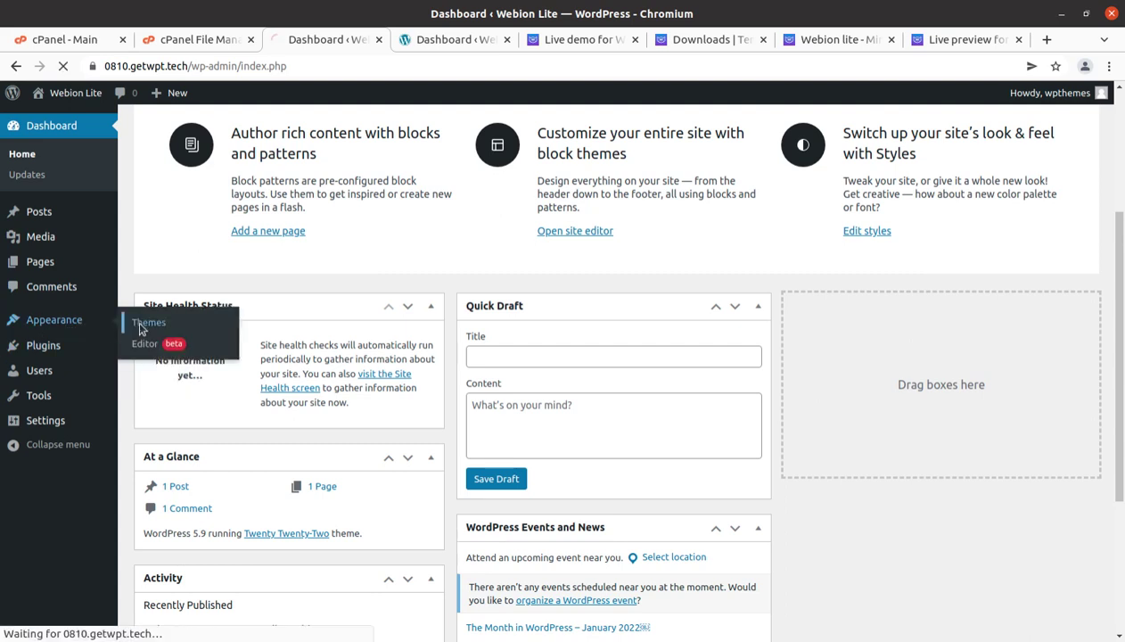
scroll(215, 334, up, 1)
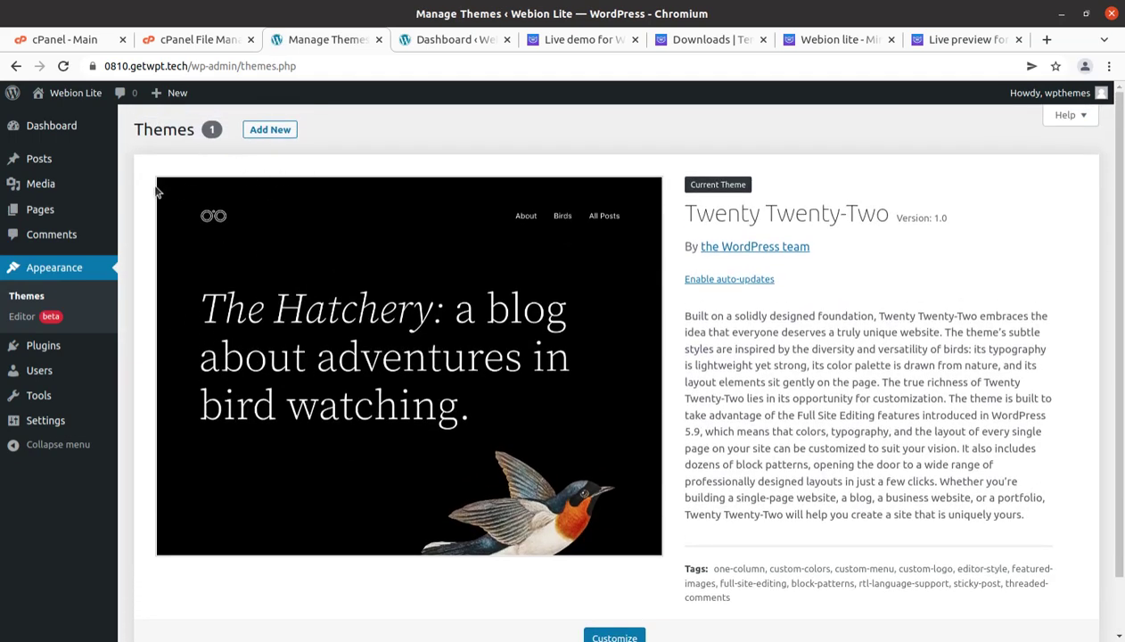
click(271, 131)
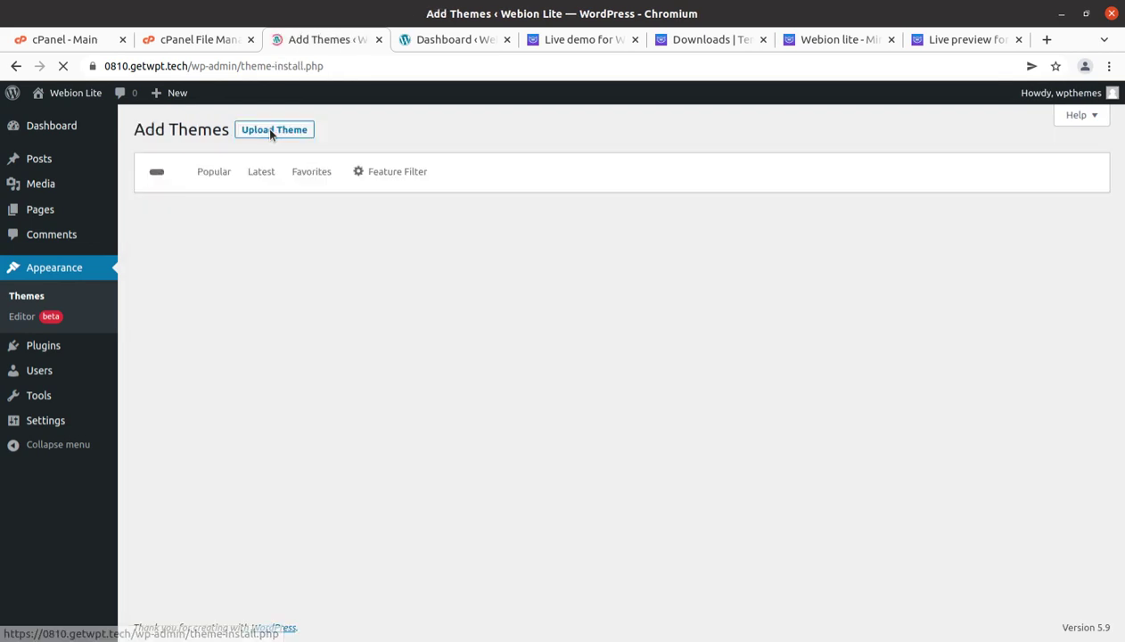
click(273, 131)
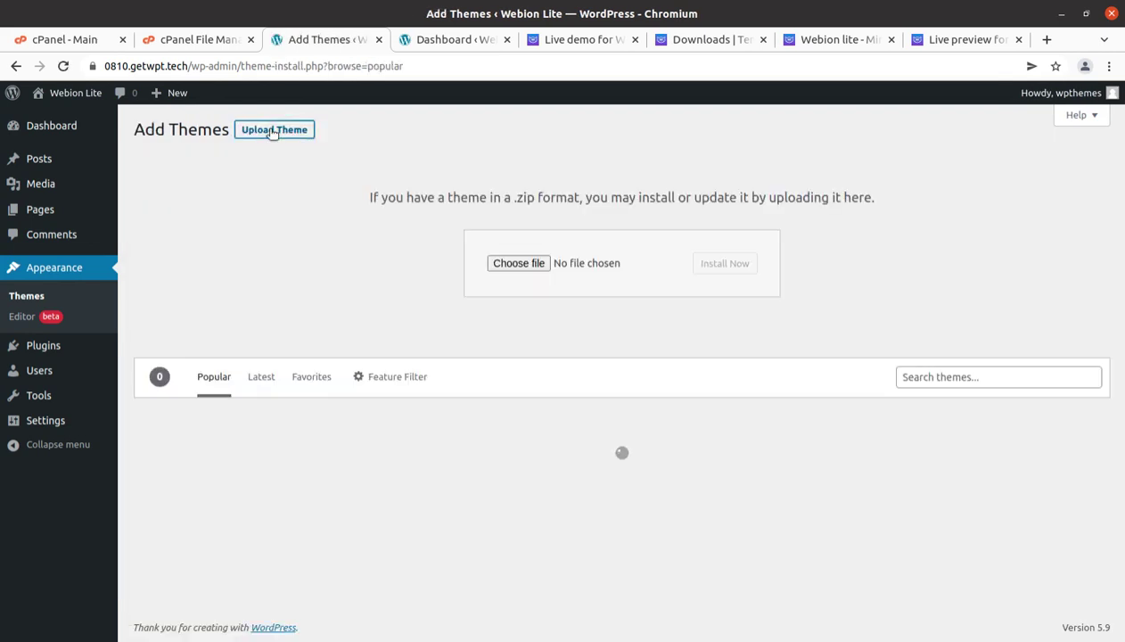
Choose webionlite.zip from the Downloads/webionlite_tm79865/theme folder as the theme file to upload
click(512, 260)
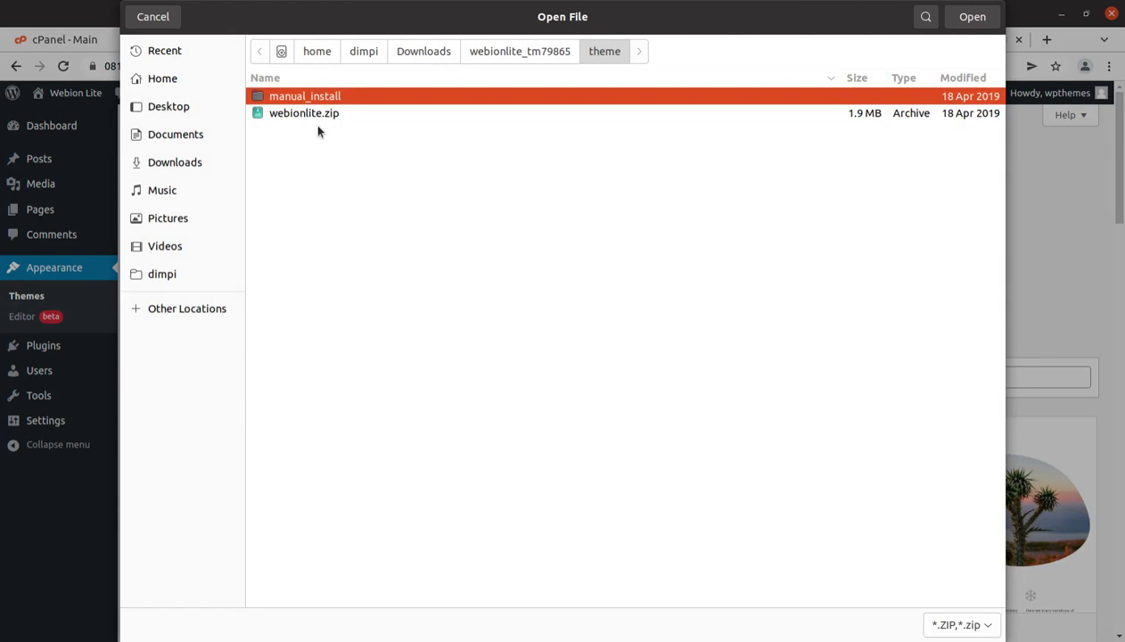
click(419, 52)
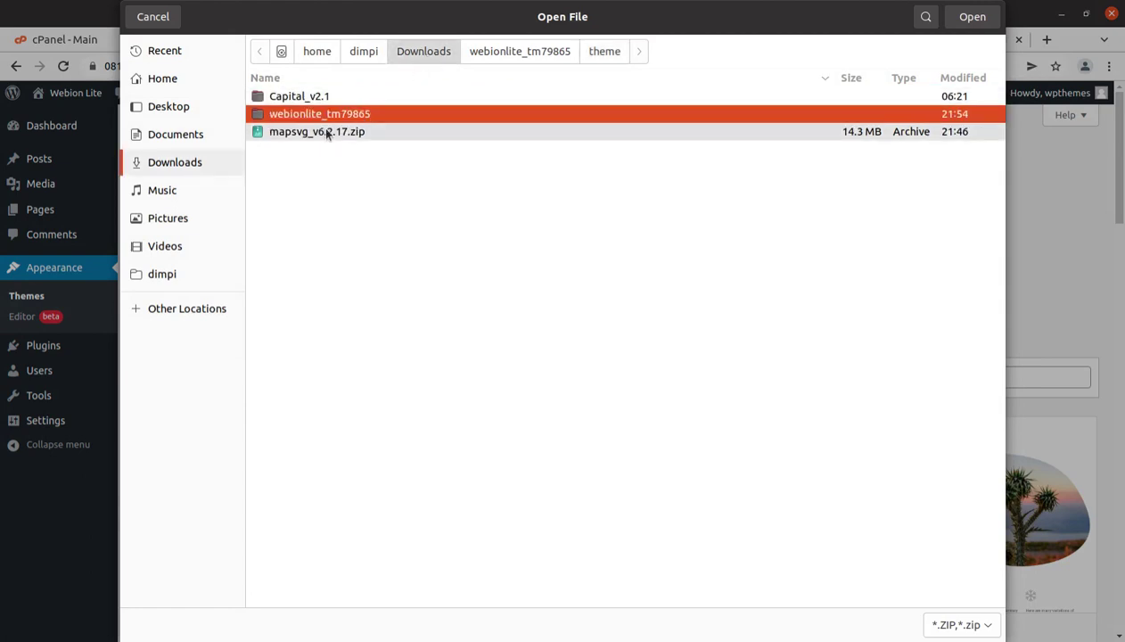
double_click(326, 115)
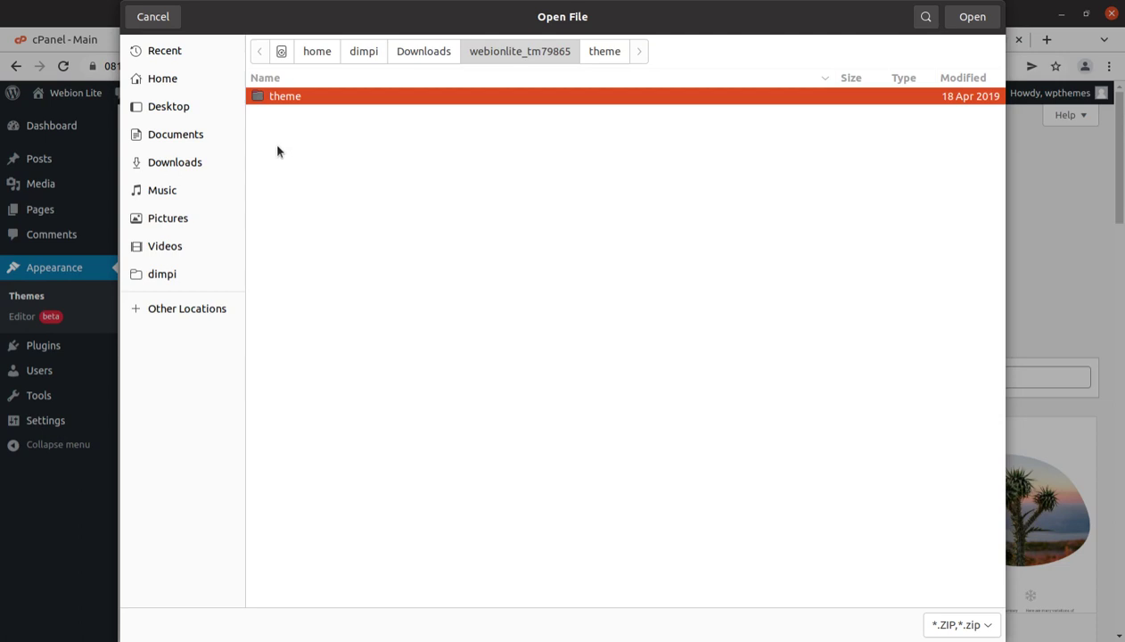
double_click(332, 102)
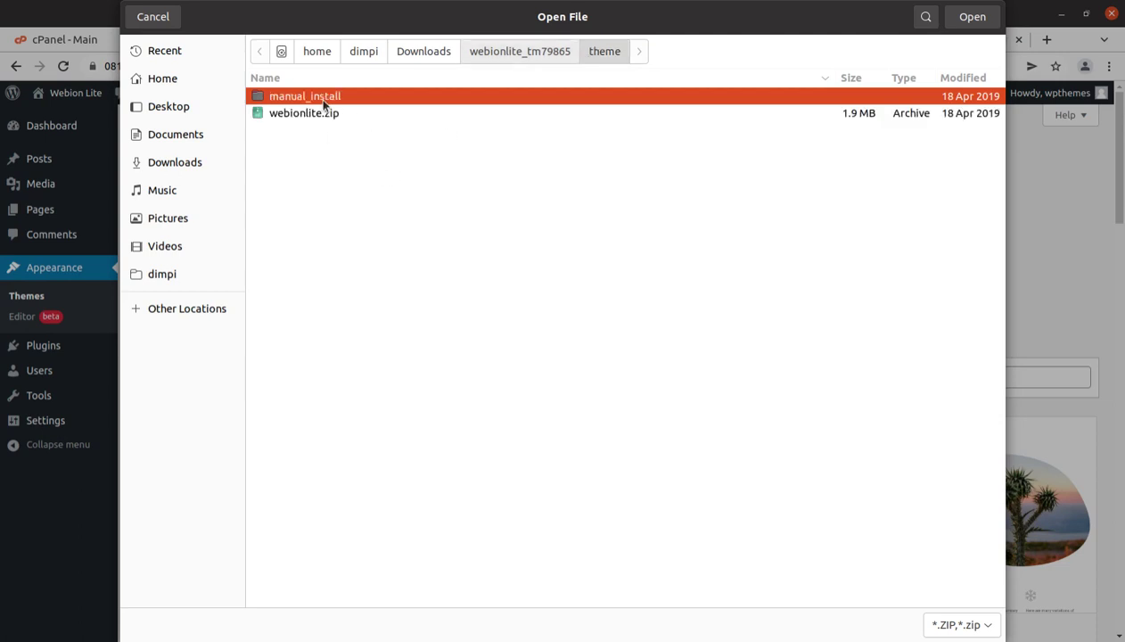
click(321, 117)
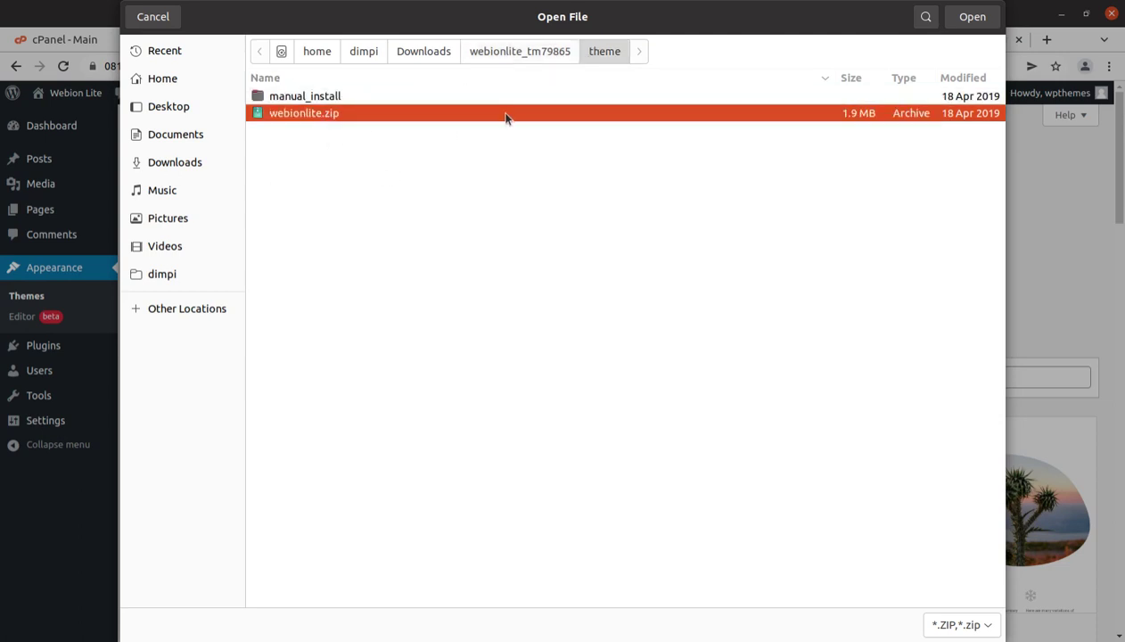
click(972, 17)
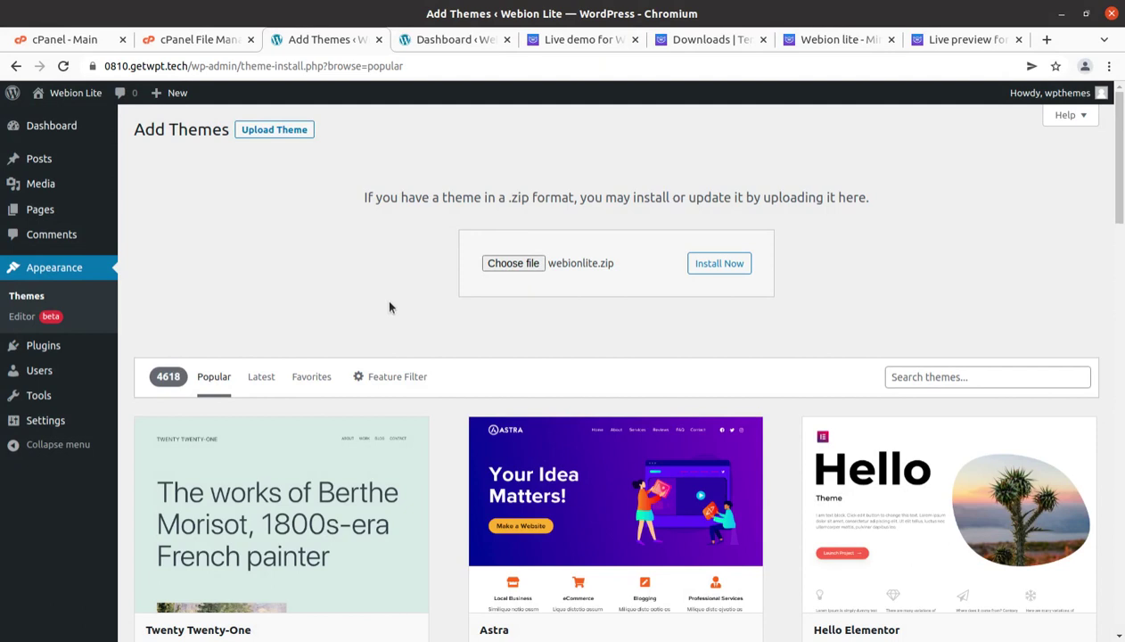
Install the theme from the chosen webionlite.zip and activate it
click(707, 270)
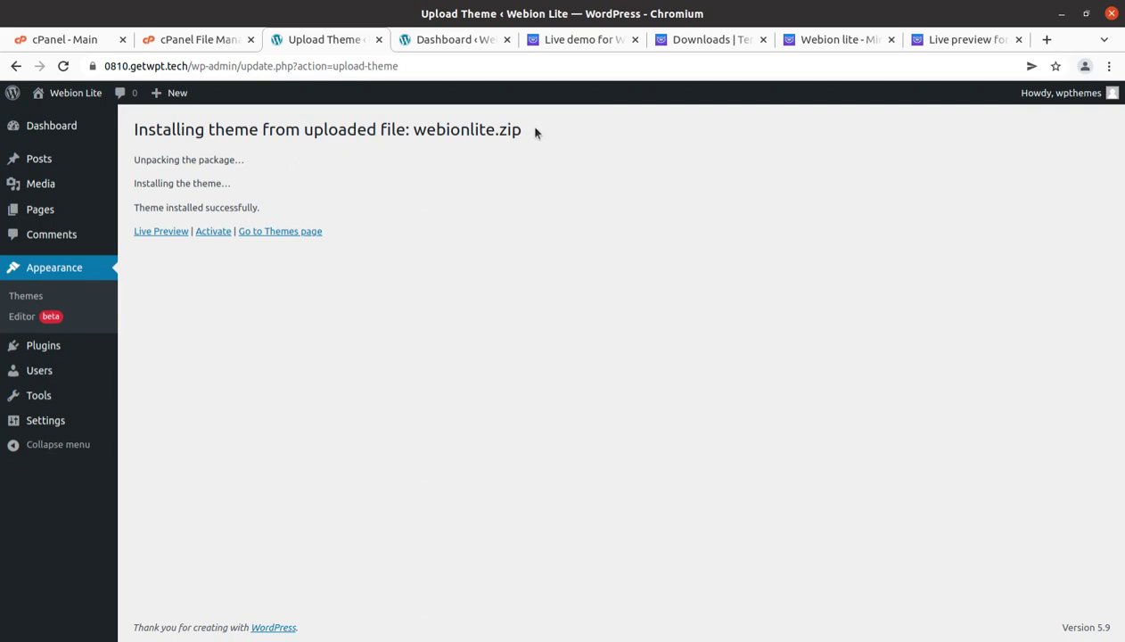
drag(277, 217, 134, 207)
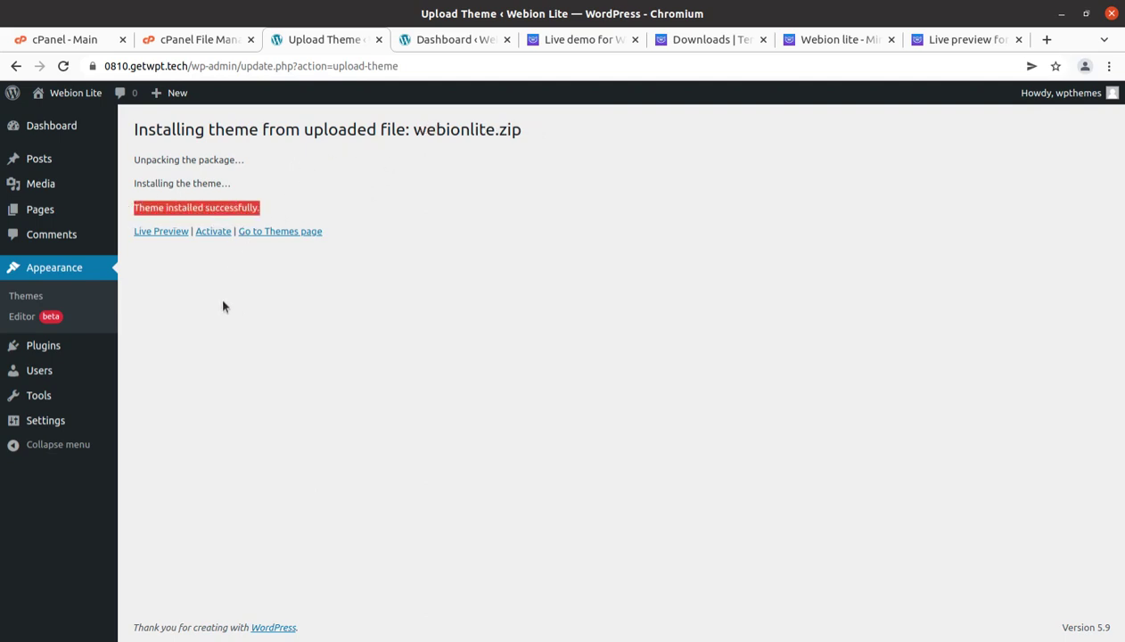
click(211, 231)
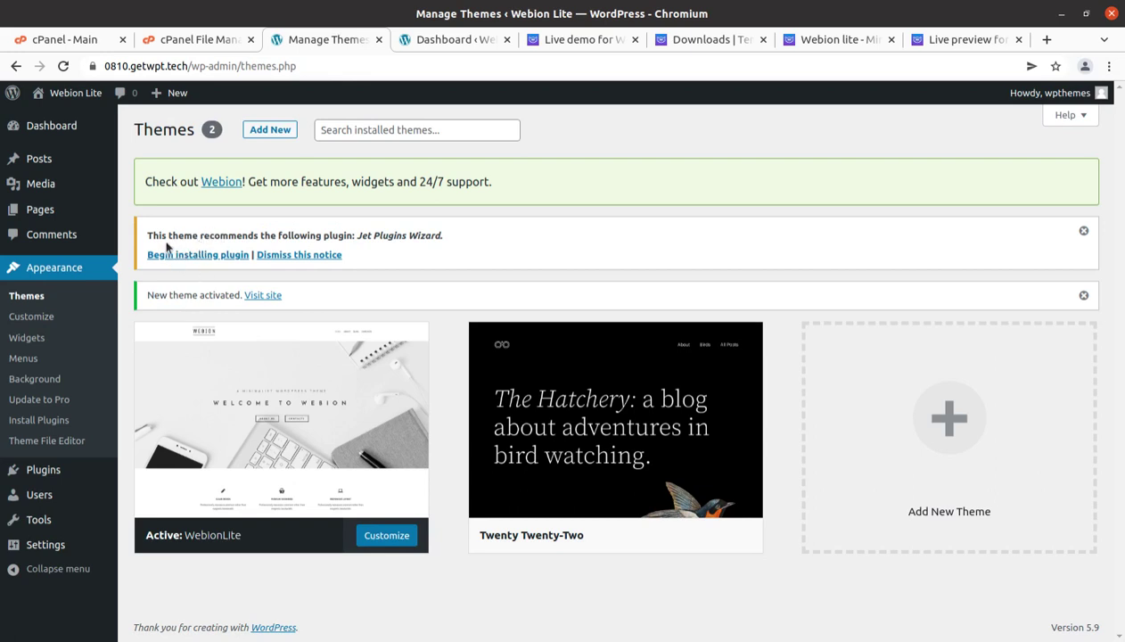
Read the recommended plugin notice and install the Jet Plugins Wizard plugin
drag(145, 237, 440, 236)
click(505, 267)
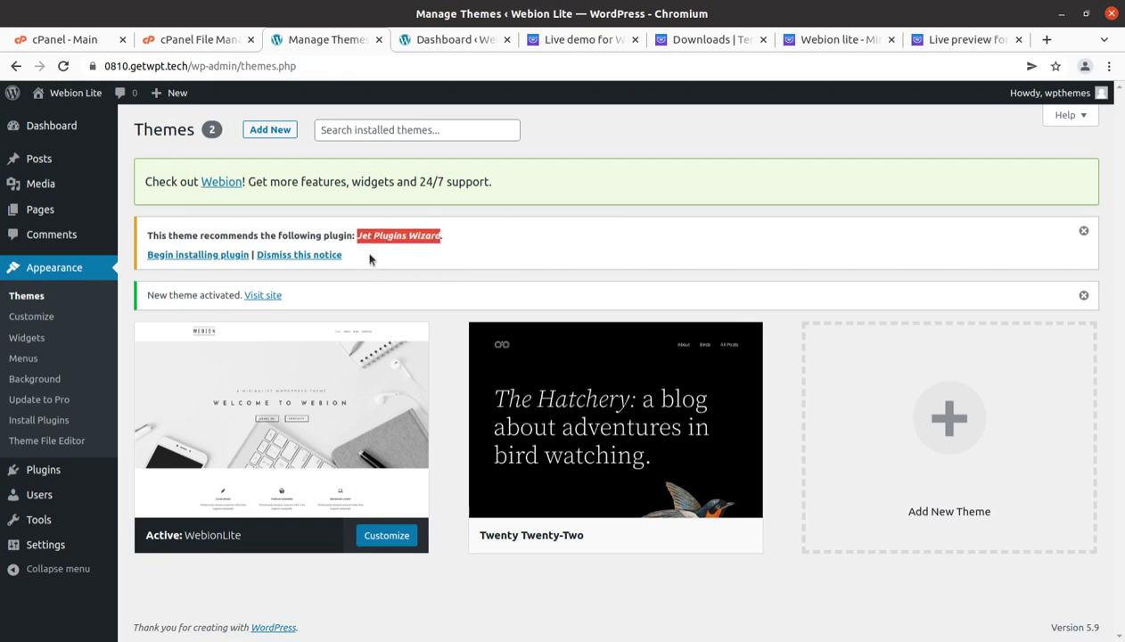
click(214, 255)
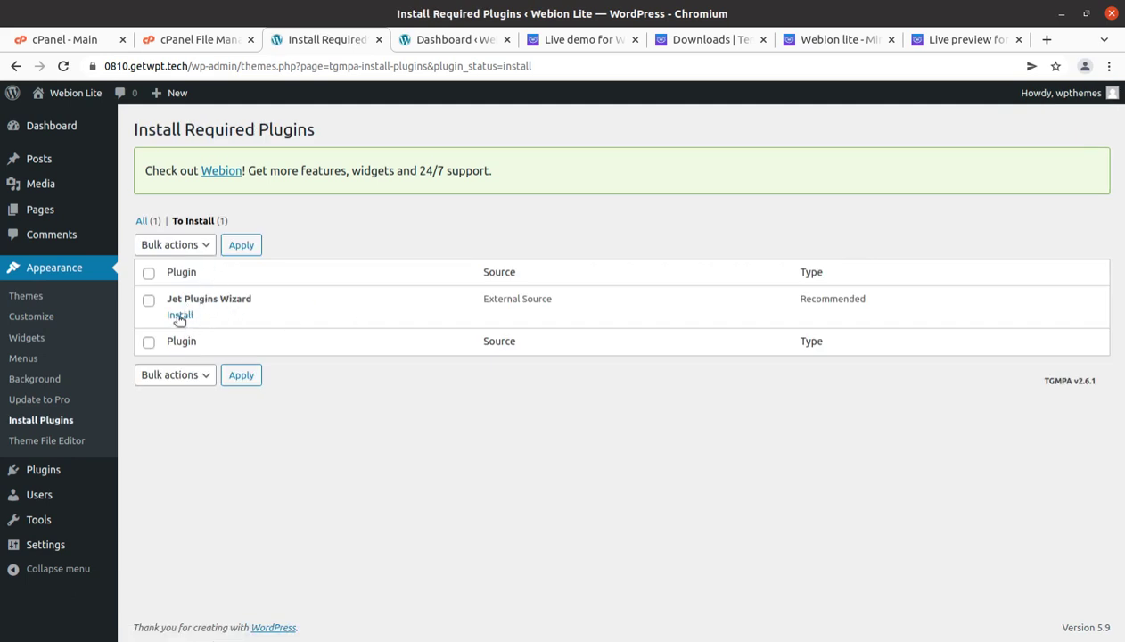
click(180, 317)
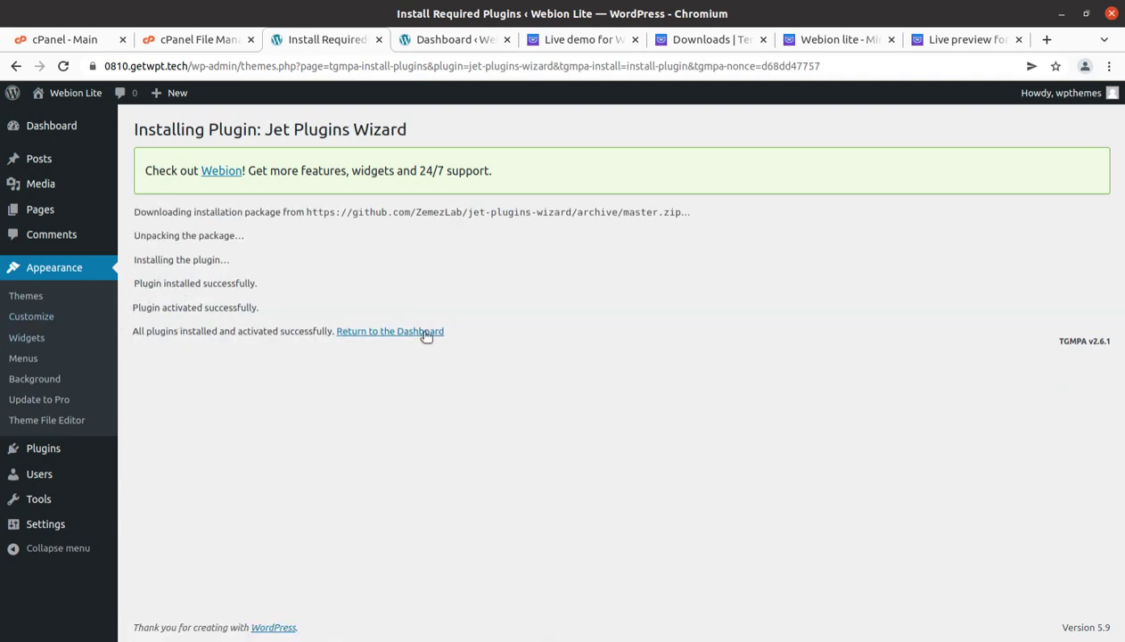
Return to the dashboard and read the WebionLite wizard notice about selecting a skin, installing plugins and importing demo data
click(395, 334)
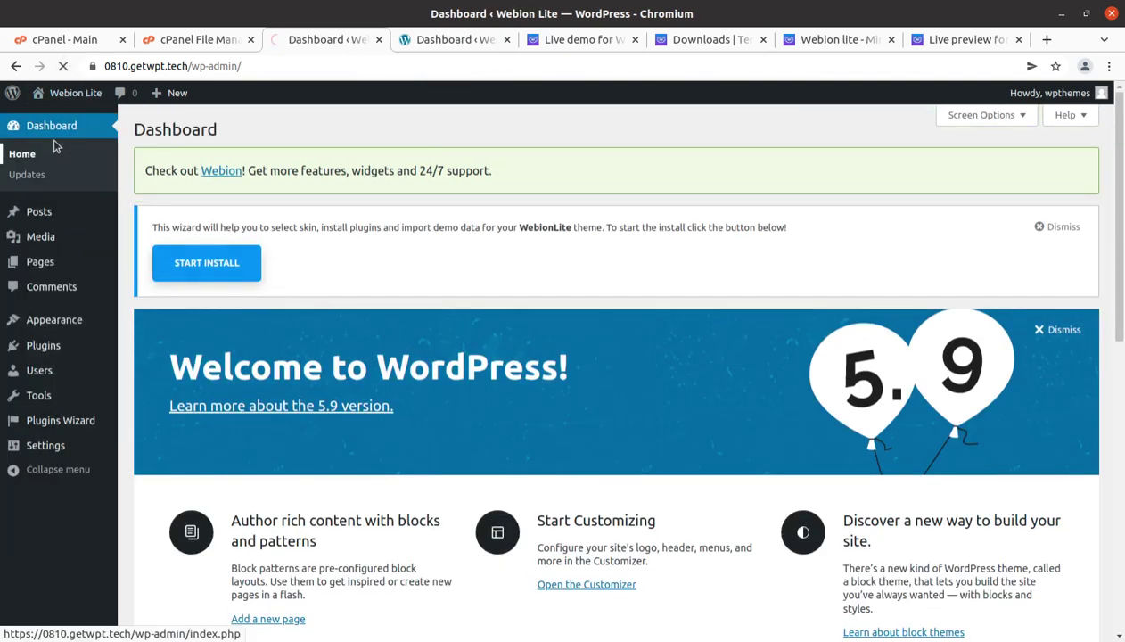
click(52, 140)
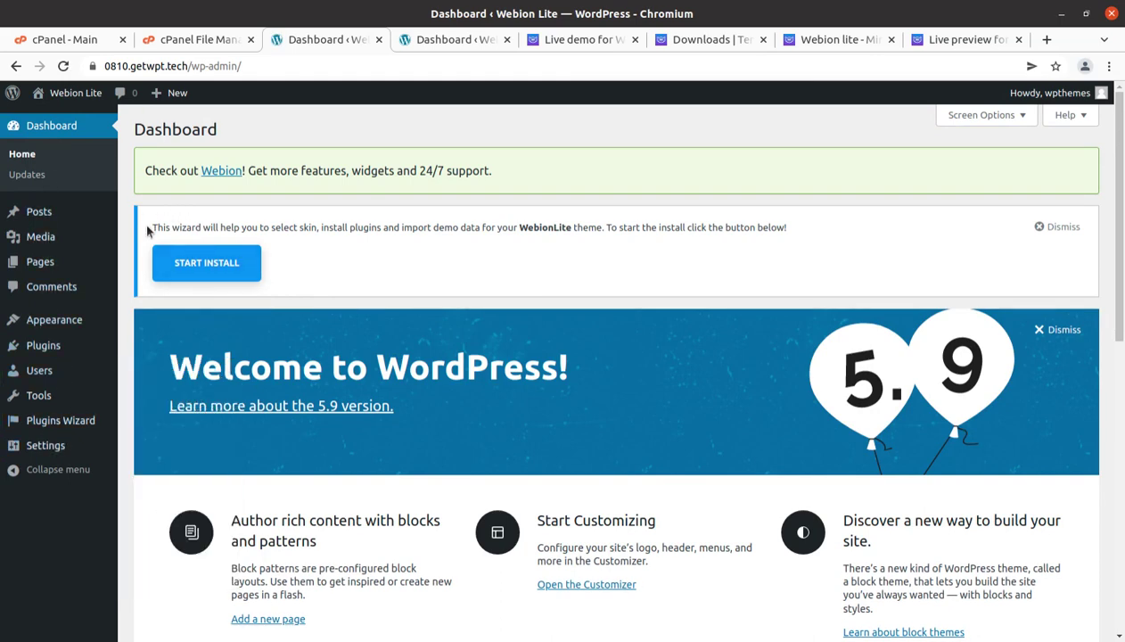
drag(149, 229, 382, 229)
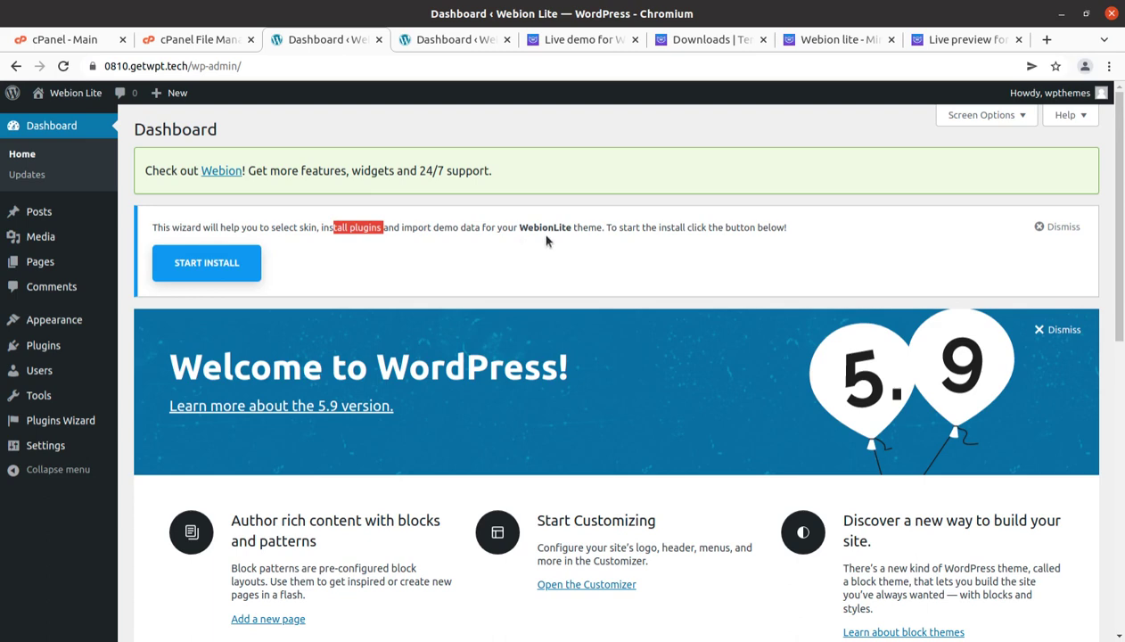
drag(518, 227, 570, 230)
click(564, 255)
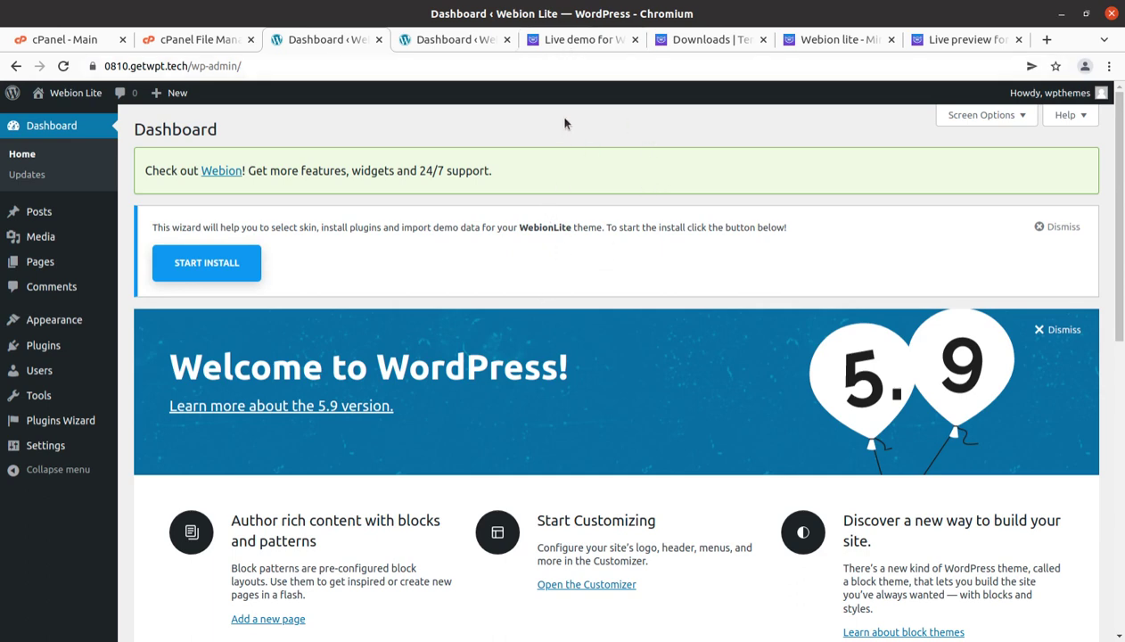
View the Webion lite live demo and check the theme's author on the TemplateMonster Downloads page
click(580, 40)
scroll(492, 352, up, 3)
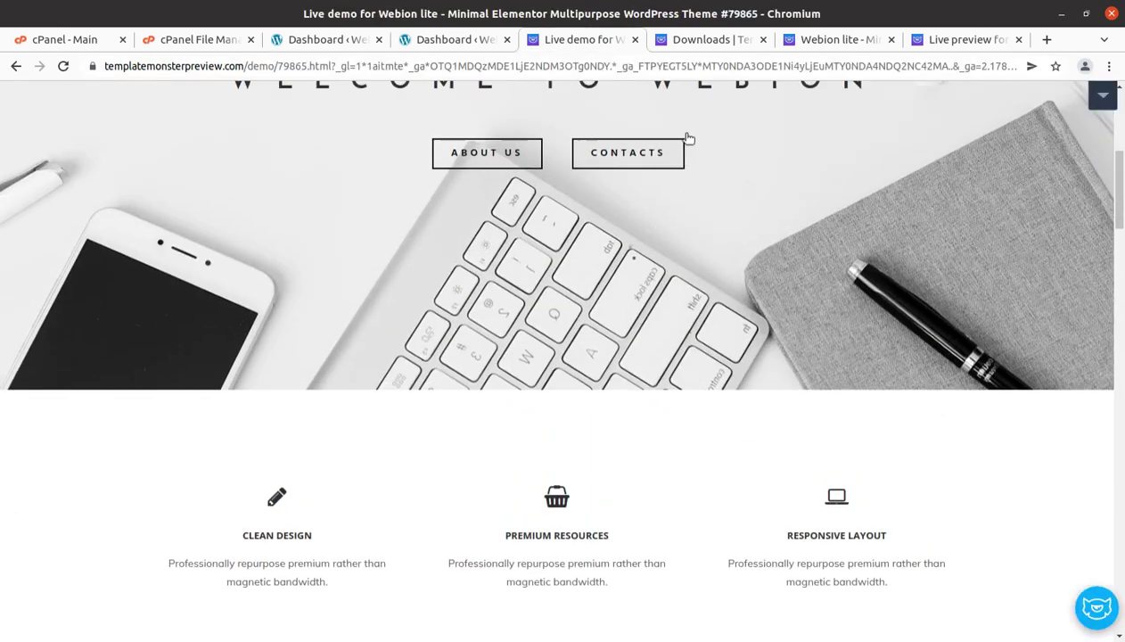
click(721, 40)
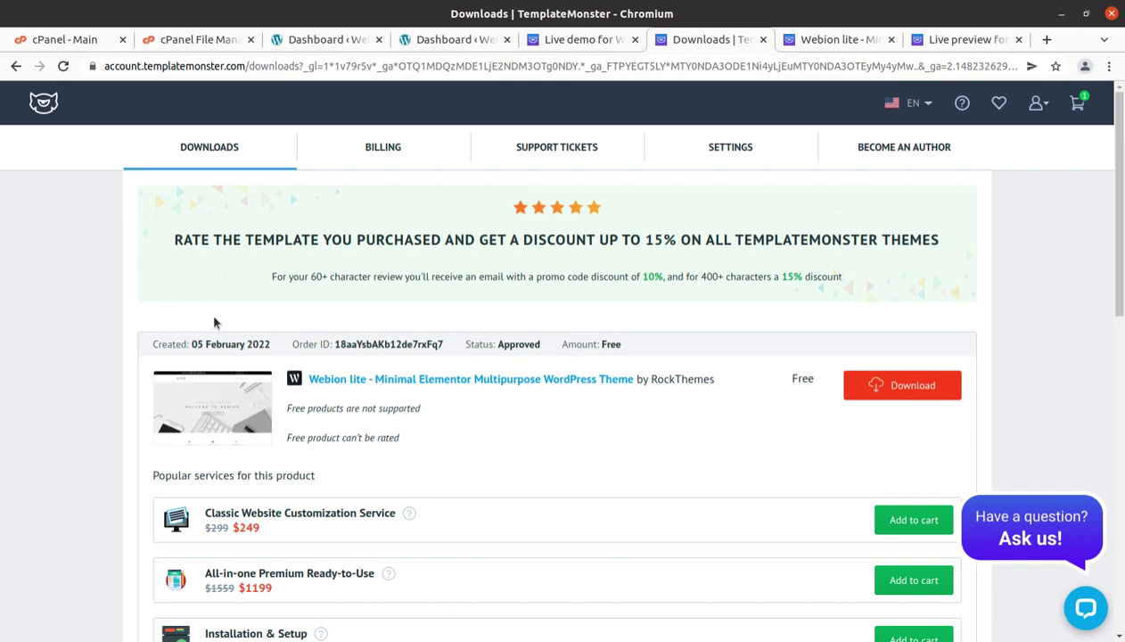
drag(740, 382, 638, 374)
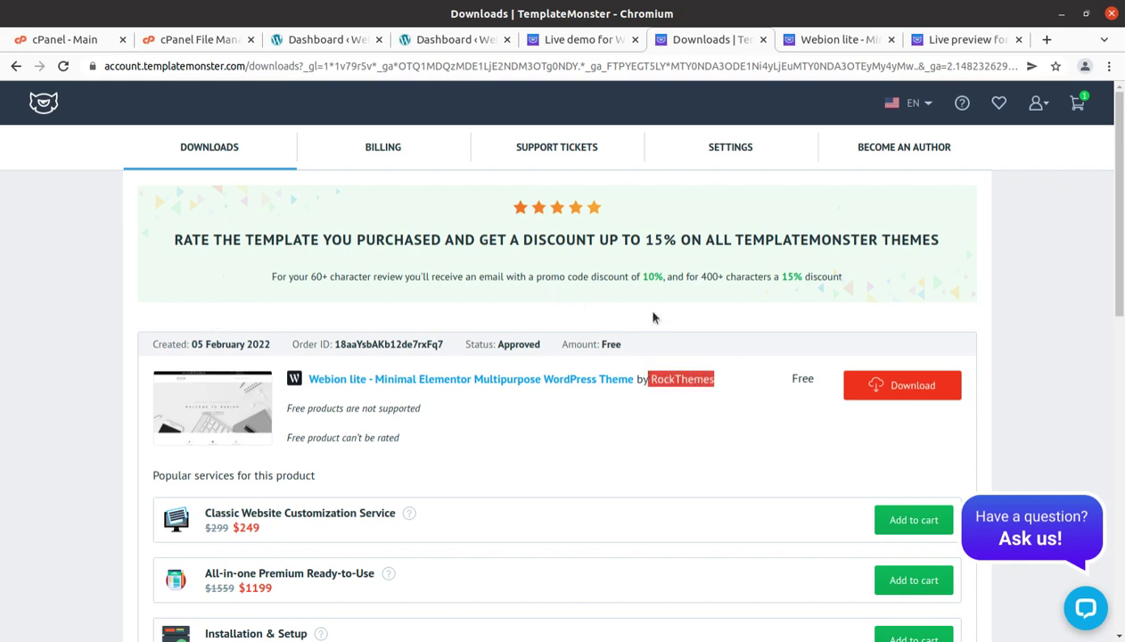
Examine the price and free download conditions on the Webion lite product page
click(825, 41)
scroll(366, 317, up, 3)
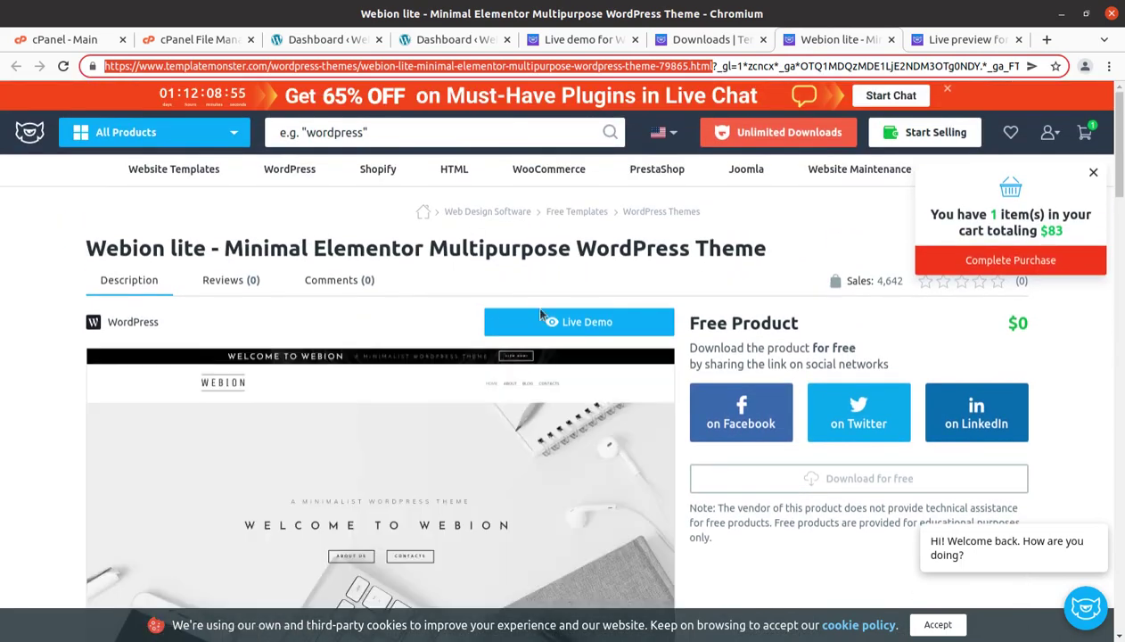
scroll(306, 297, down, 1)
scroll(306, 297, down, 1)
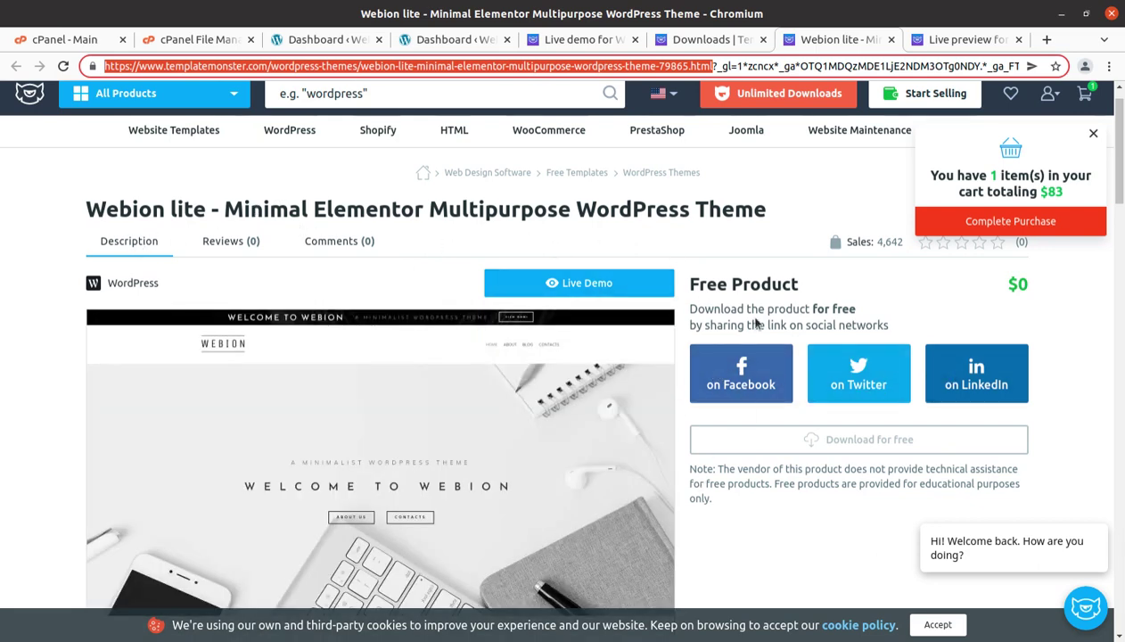
double_click(1018, 285)
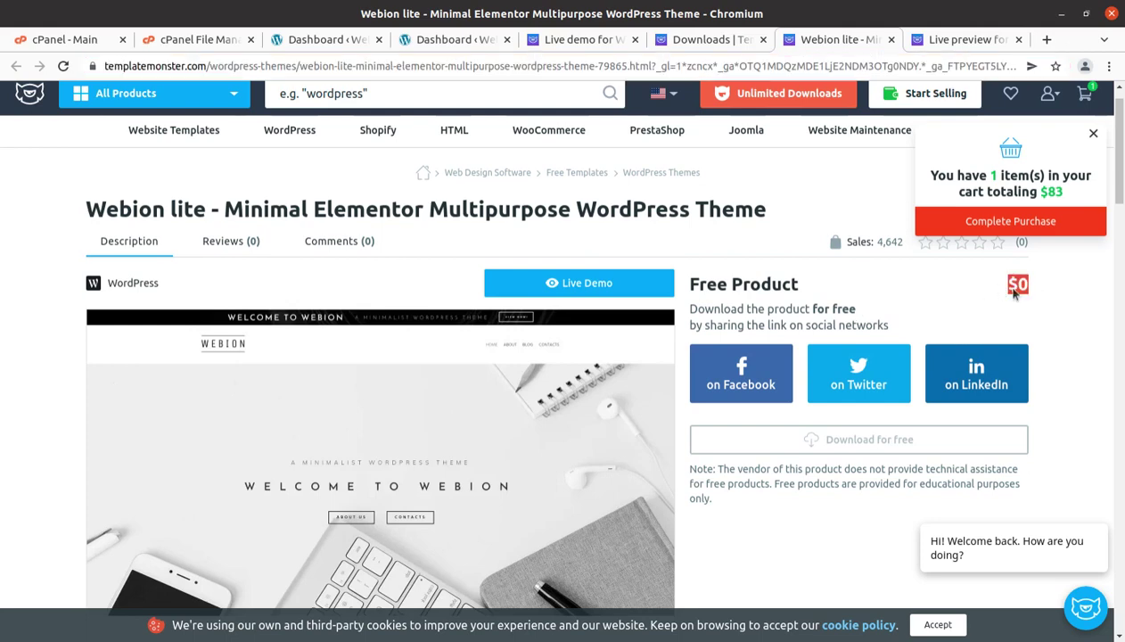
click(959, 285)
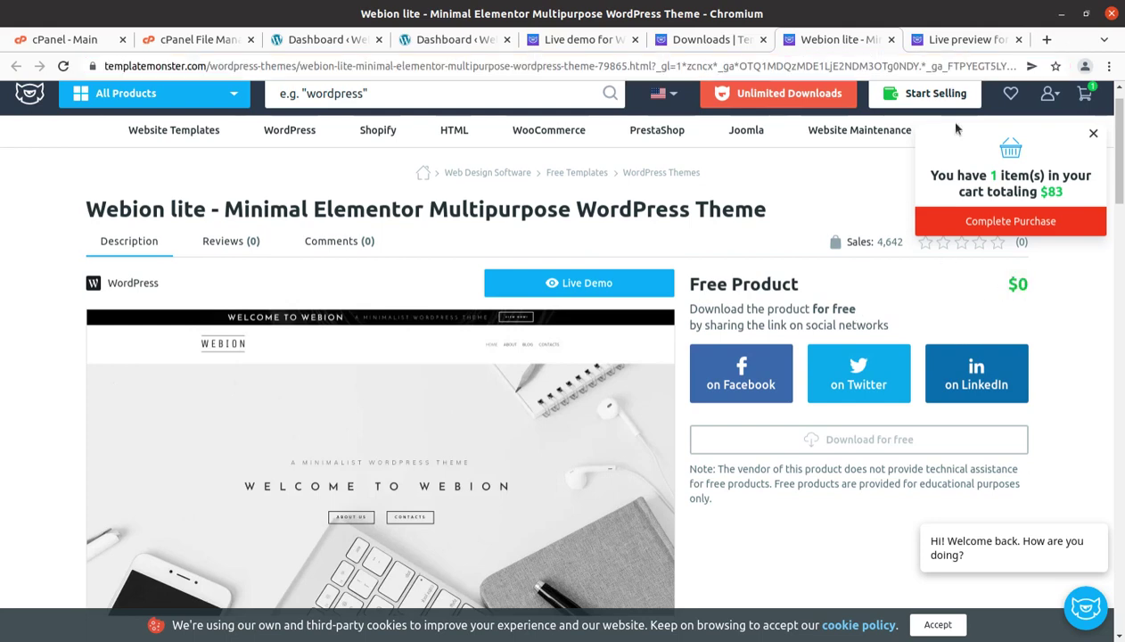
View the full Webion theme's live preview and check the cart total on the Webion lite product page
click(938, 50)
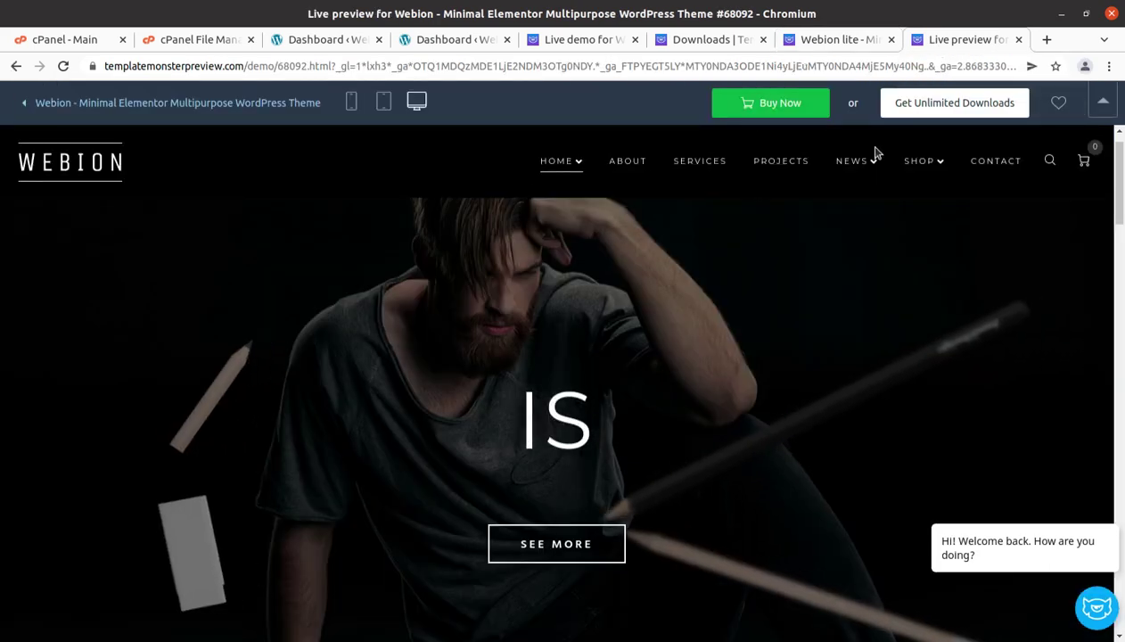
click(847, 45)
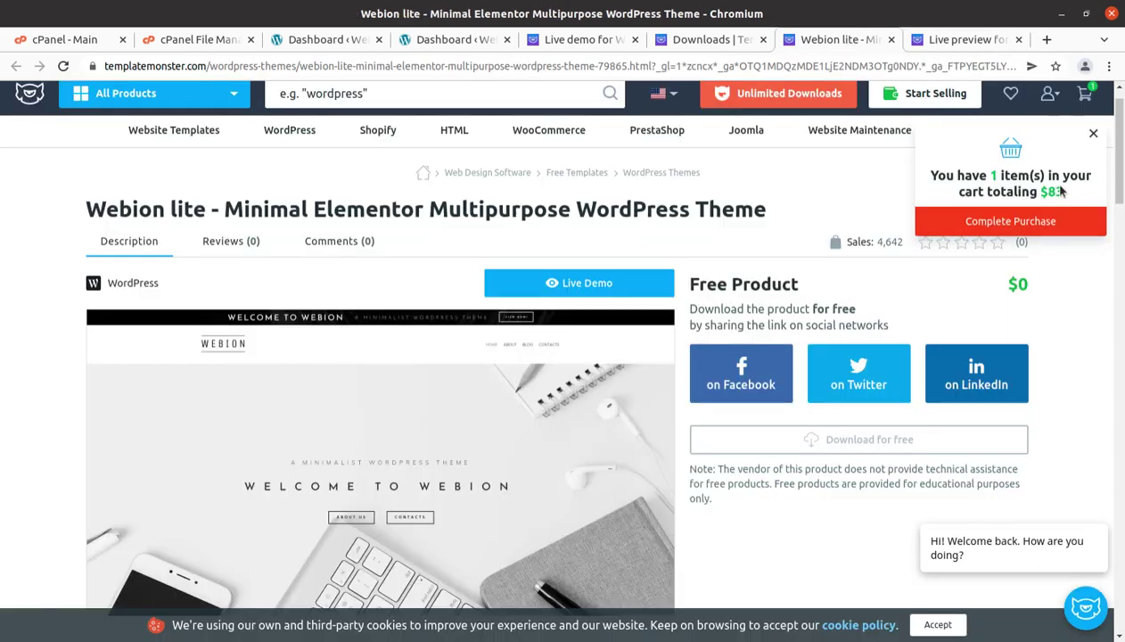
drag(1066, 193, 1037, 183)
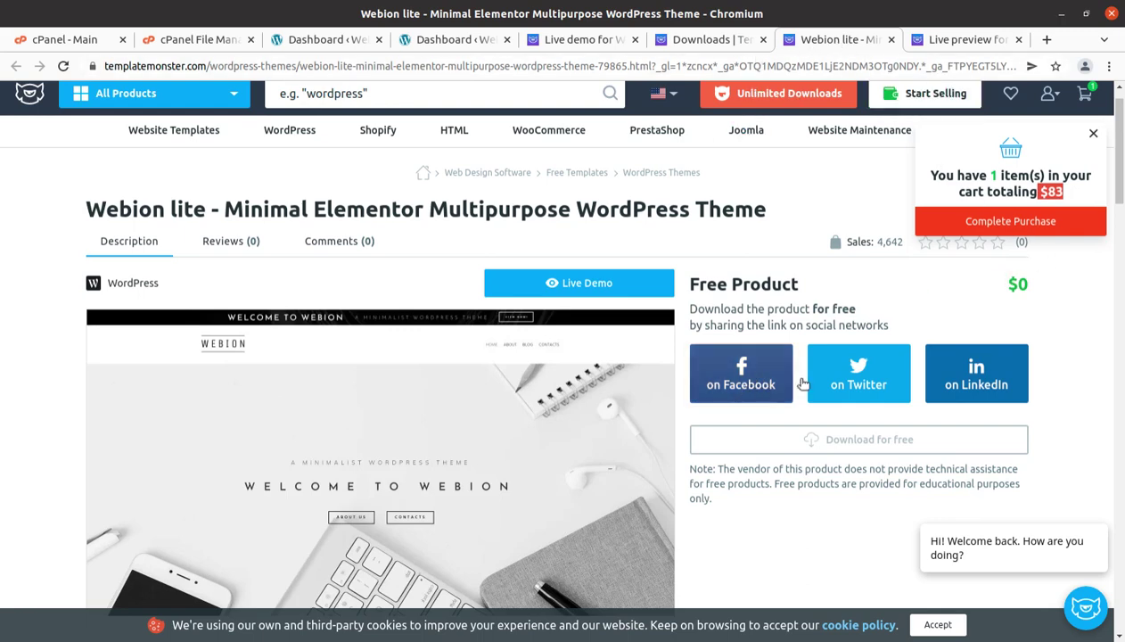
Revisit the Downloads page and view the top of the Webion lite live demo's home page
click(690, 42)
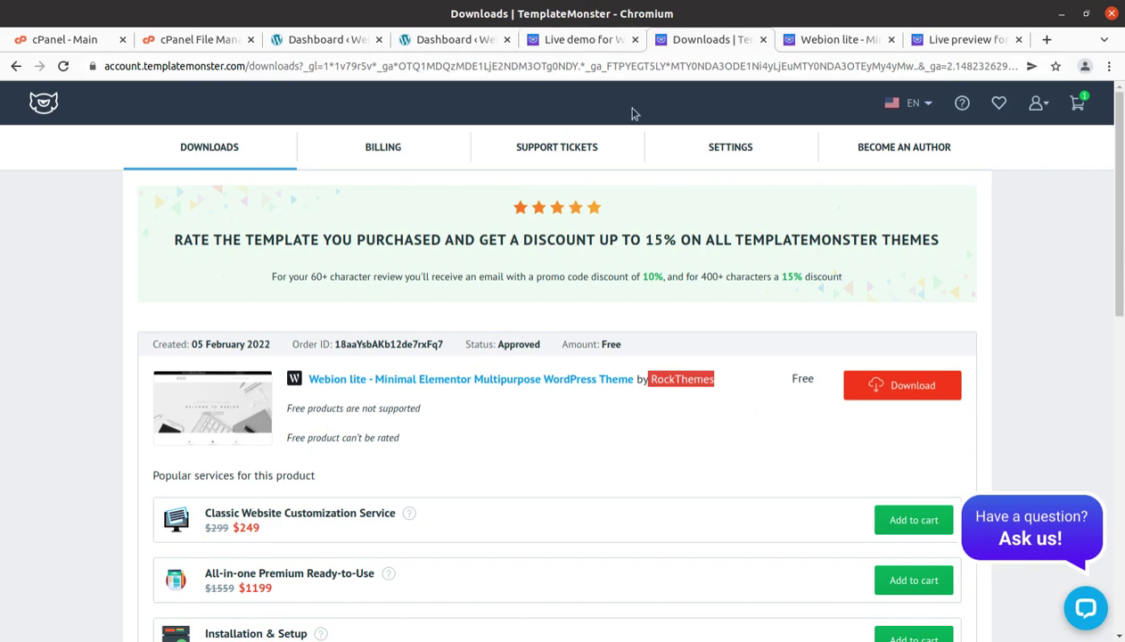
click(595, 42)
scroll(440, 408, up, 5)
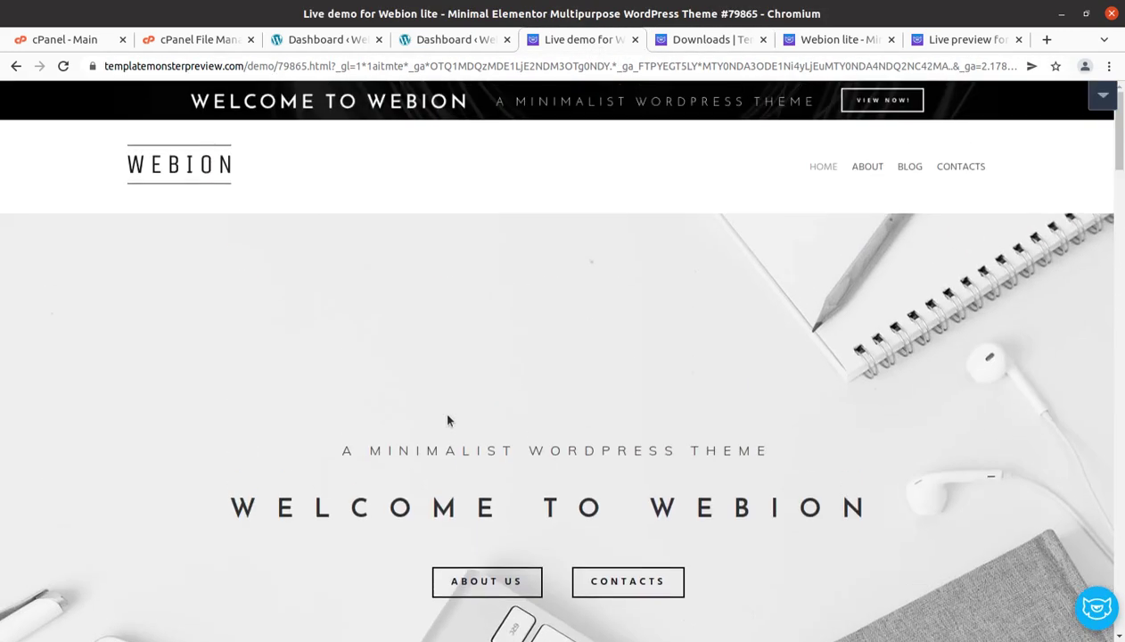
Look through the Webion lite demo home page from the welcome banner down to the project image gallery
scroll(441, 408, down, 2)
scroll(449, 420, down, 10)
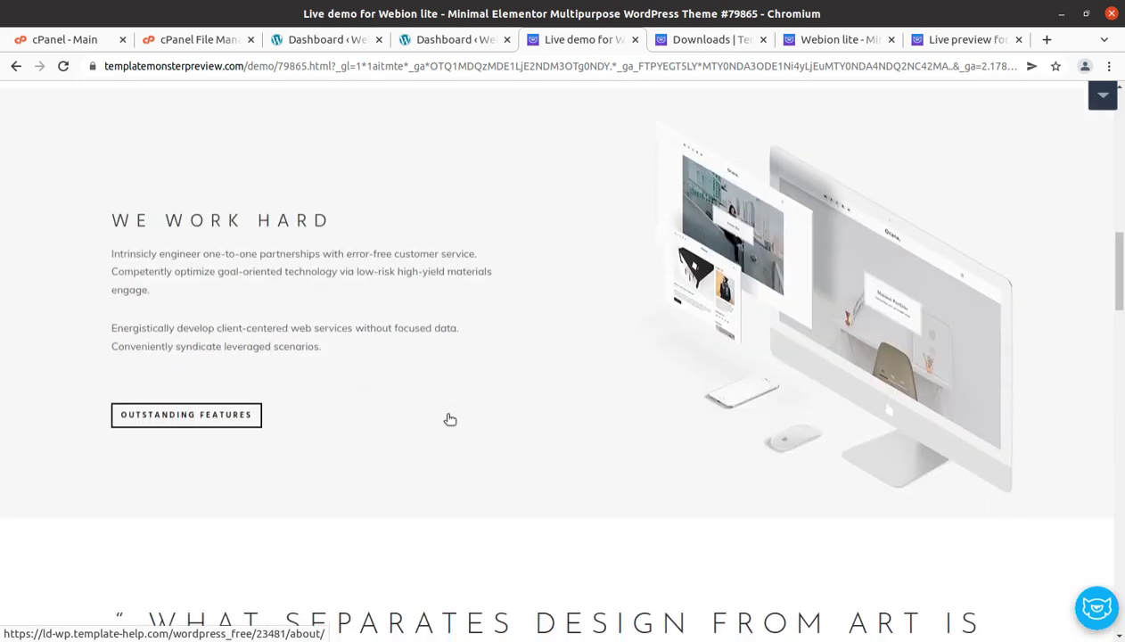
scroll(451, 419, down, 4)
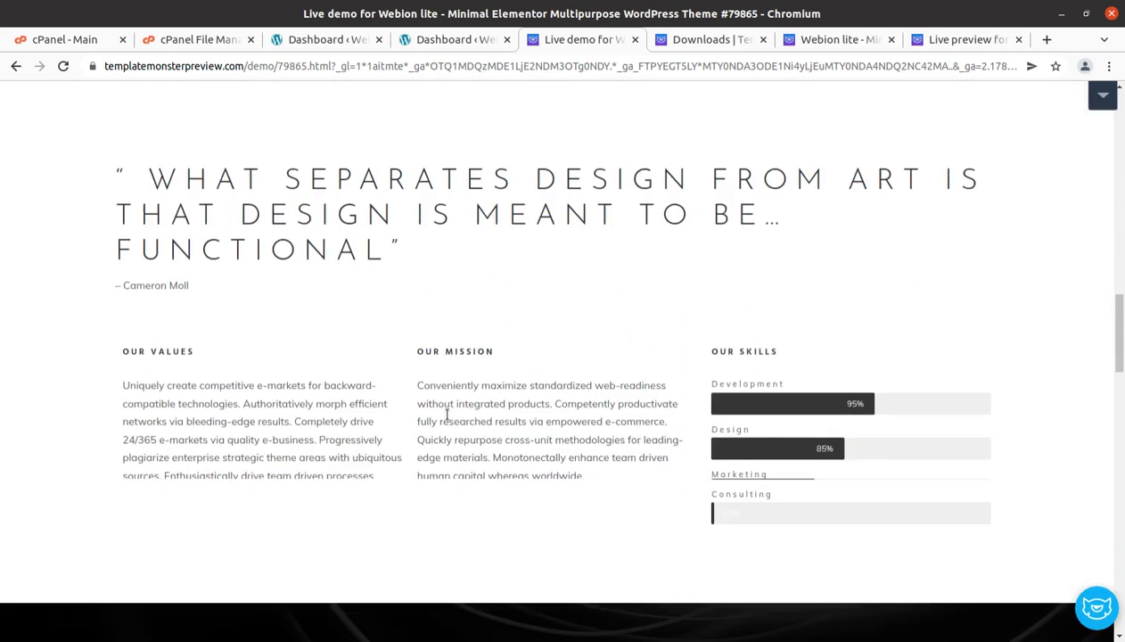
scroll(447, 414, down, 8)
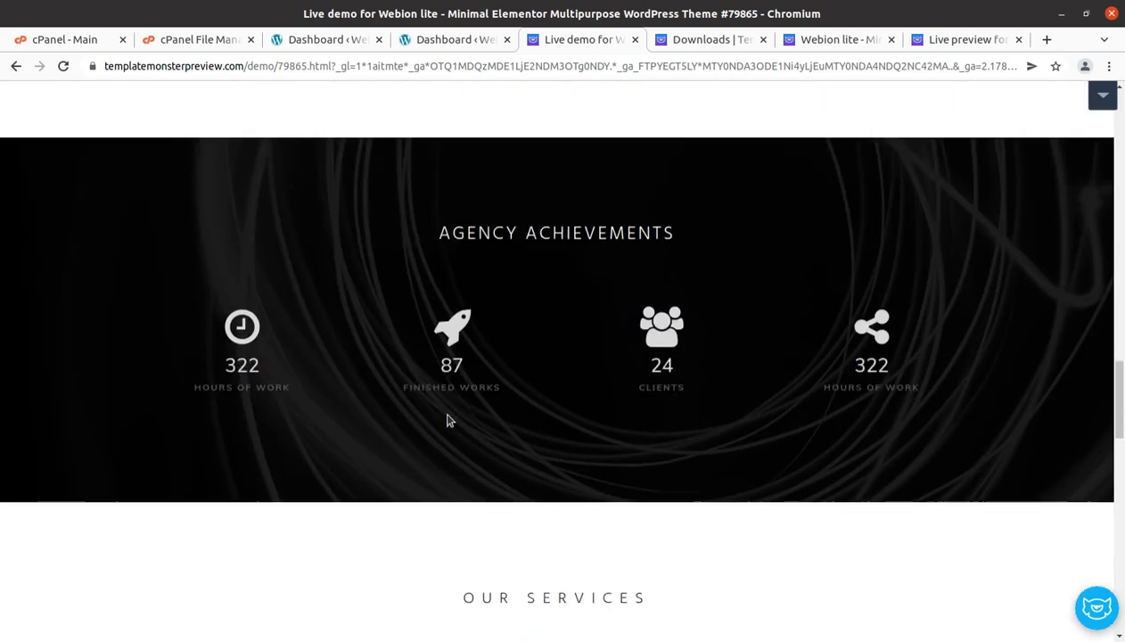
scroll(448, 420, down, 5)
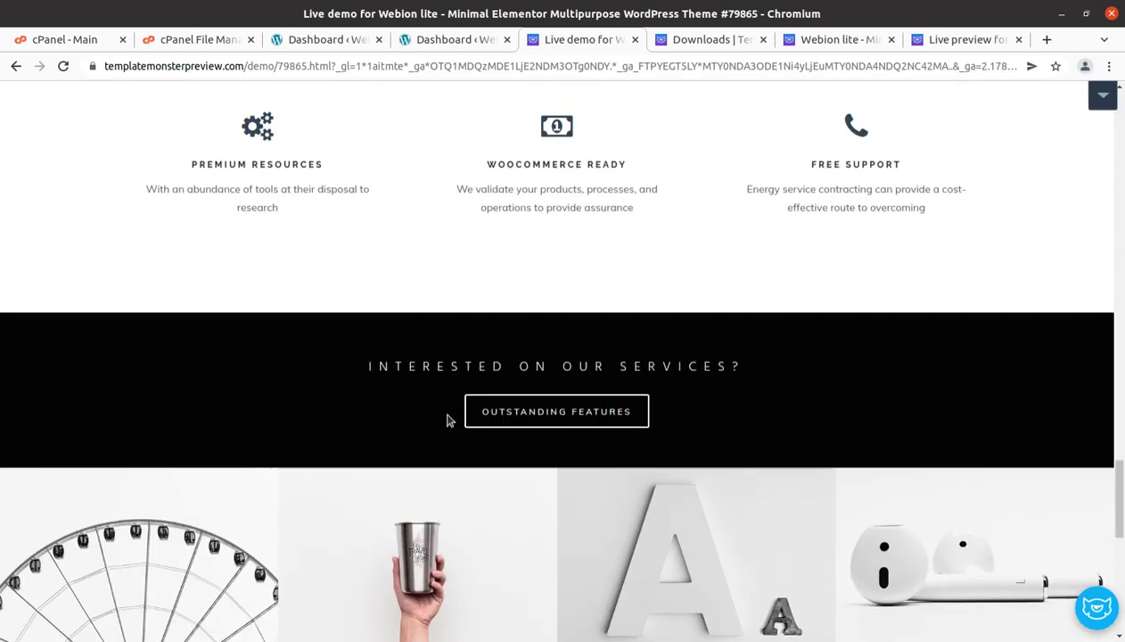
scroll(448, 420, down, 2)
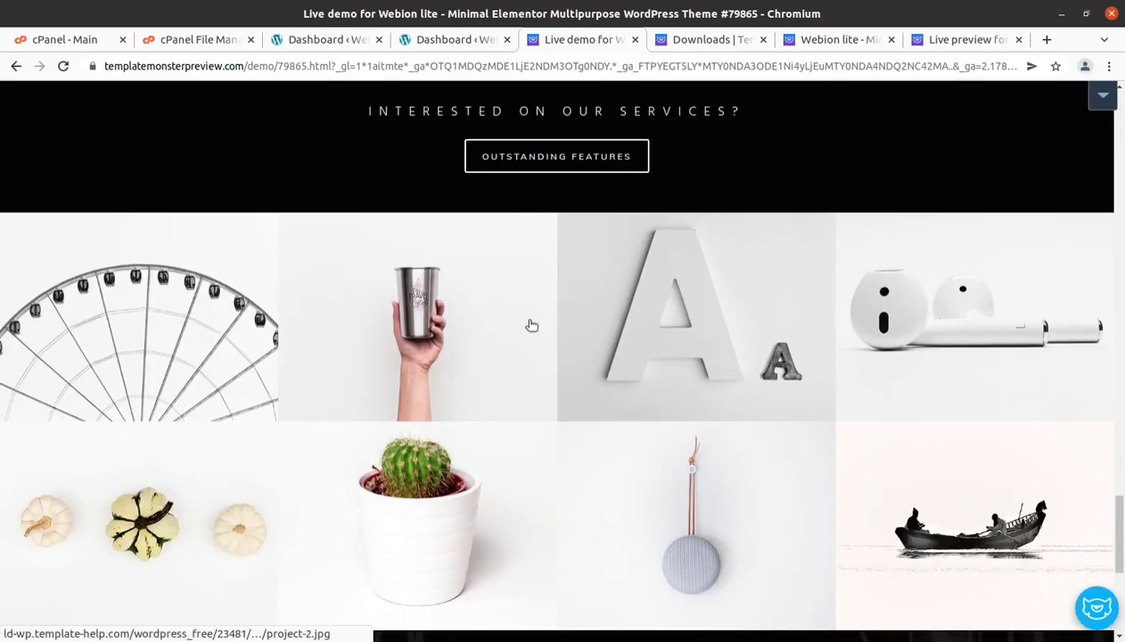
Return to the WordPress dashboard showing the WebionLite wizard notice and start the installation wizard
click(460, 39)
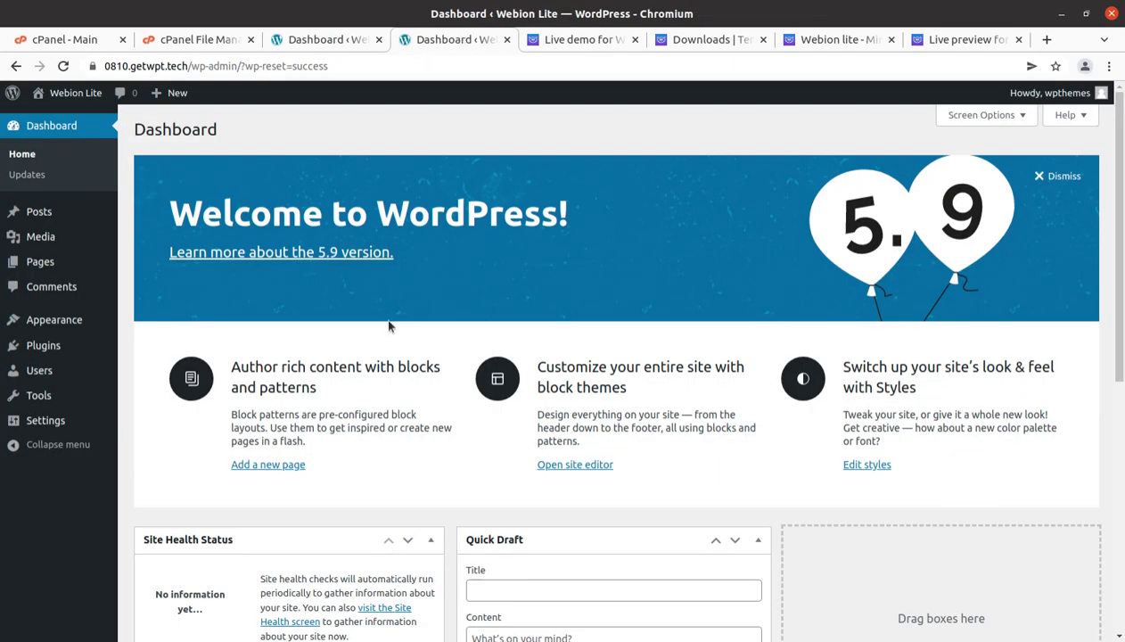
click(299, 41)
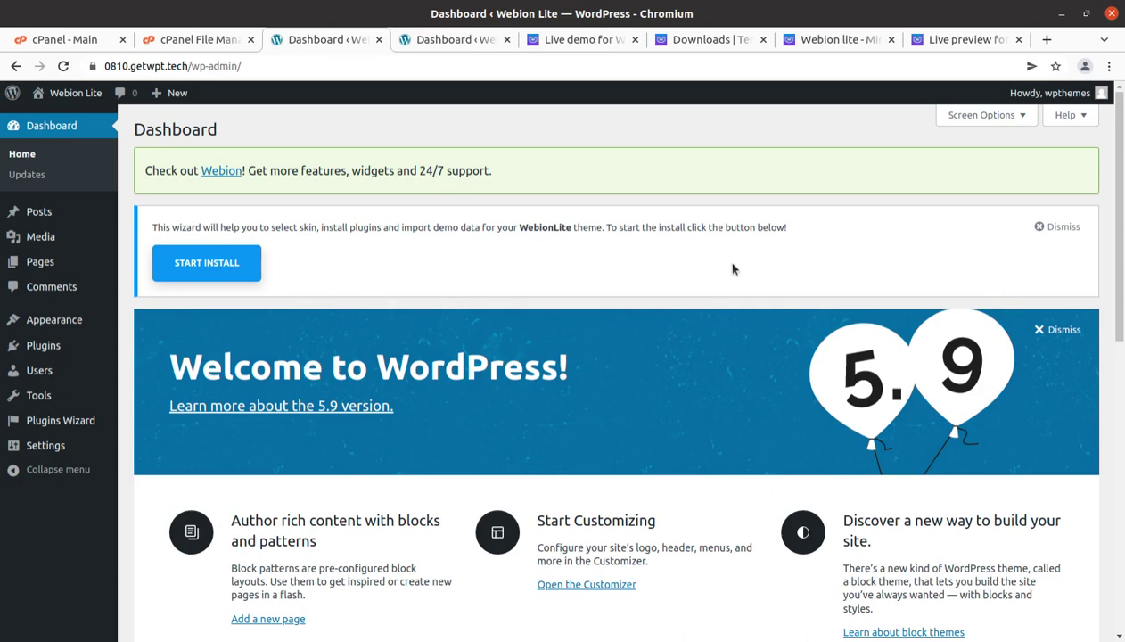
drag(152, 222, 210, 228)
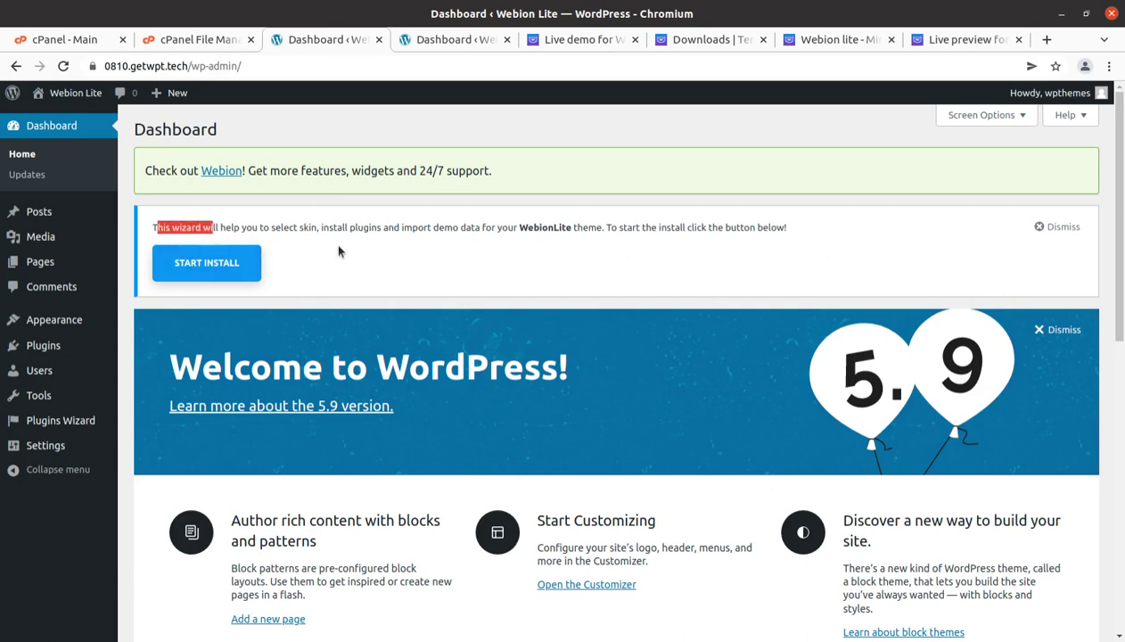
click(382, 251)
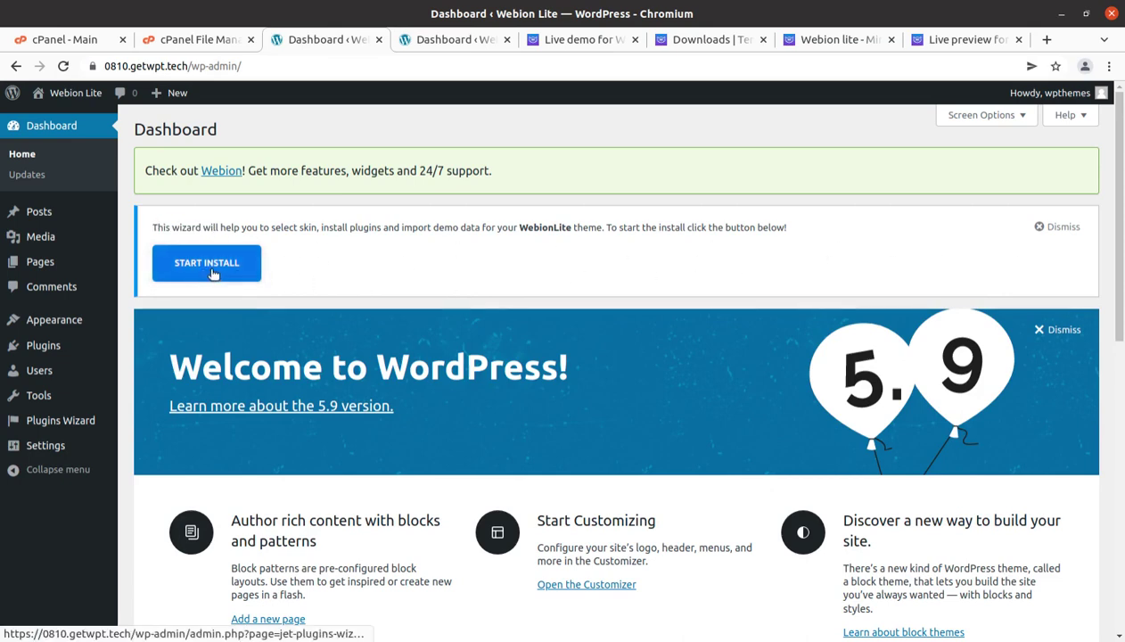
click(206, 264)
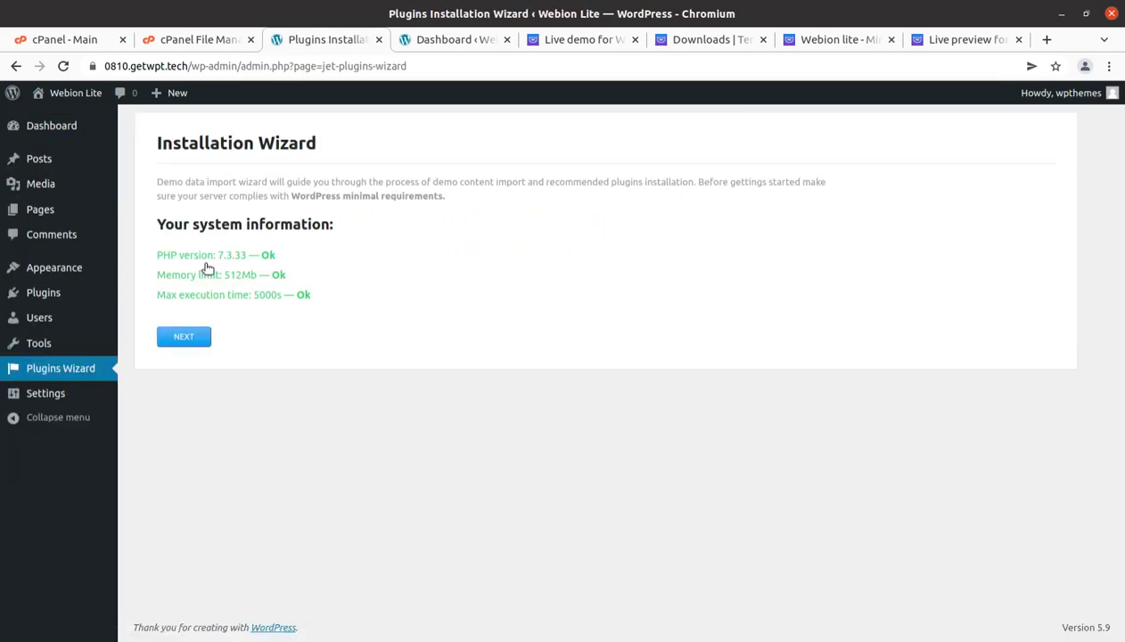
Check the PHP version, memory limit and max execution time in the Installation Wizard, and proceed to the skin selection
drag(152, 218, 294, 297)
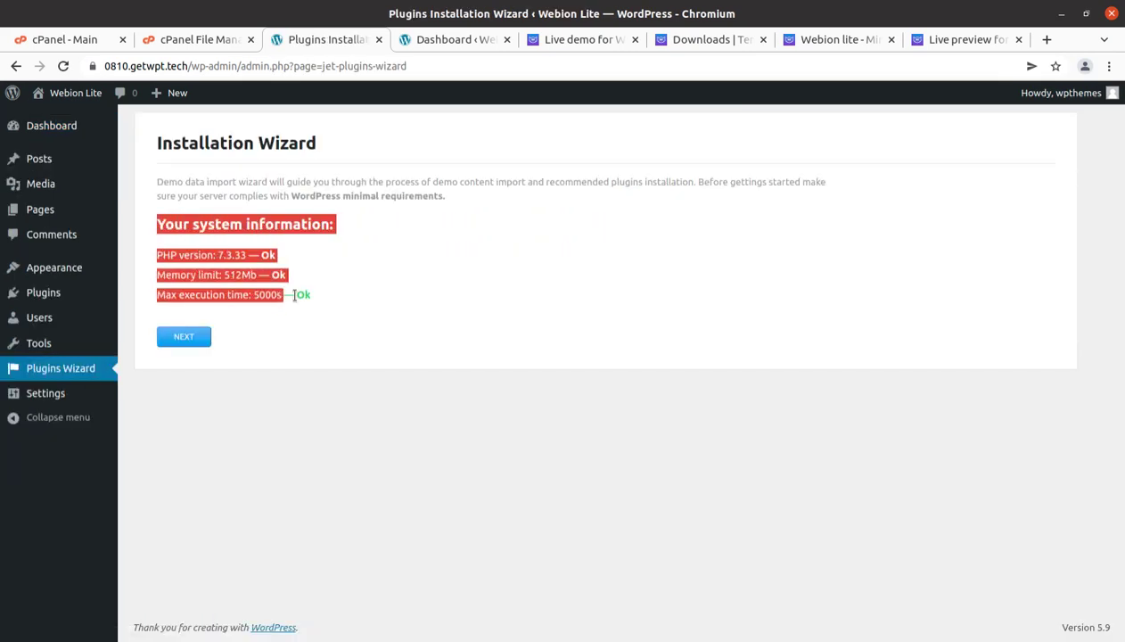
click(340, 298)
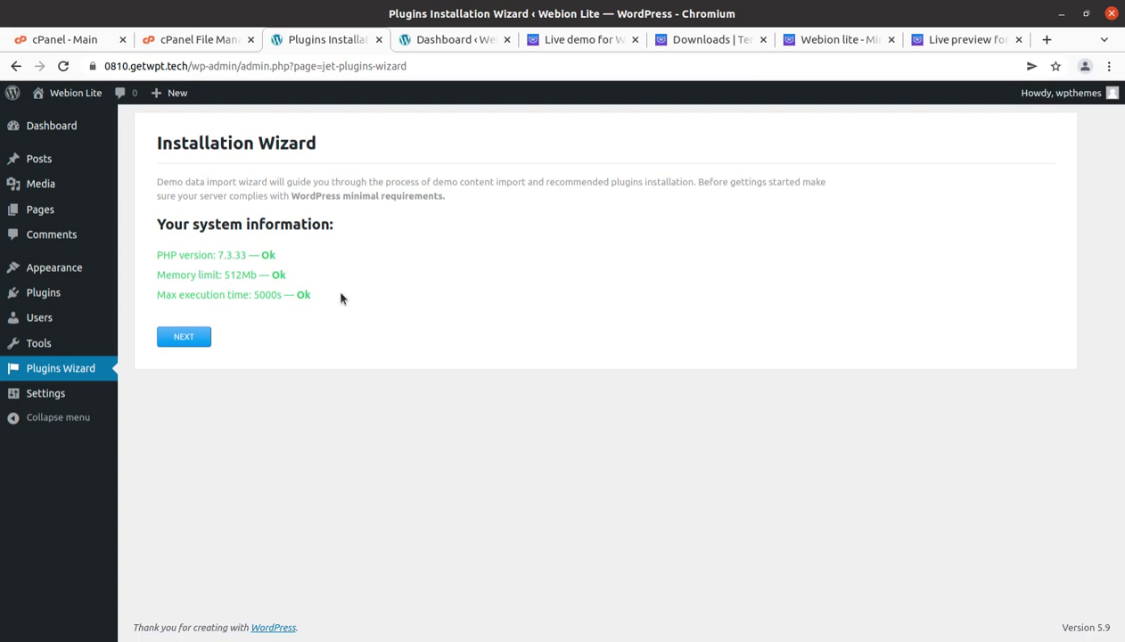
drag(339, 298, 157, 255)
click(388, 263)
drag(327, 299, 149, 261)
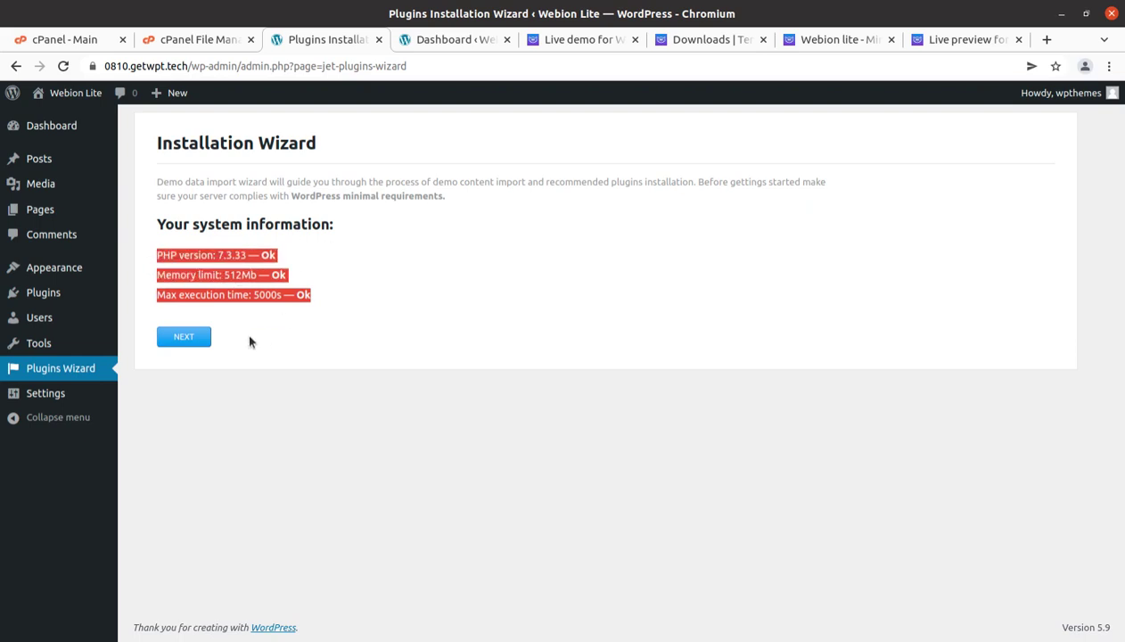
click(309, 341)
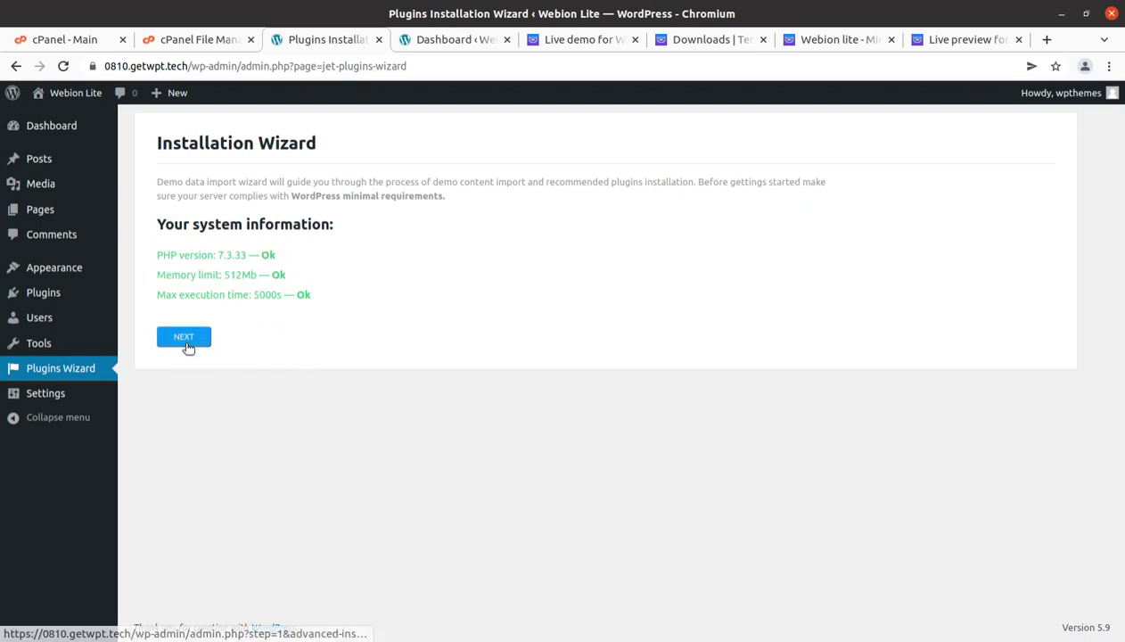
click(185, 340)
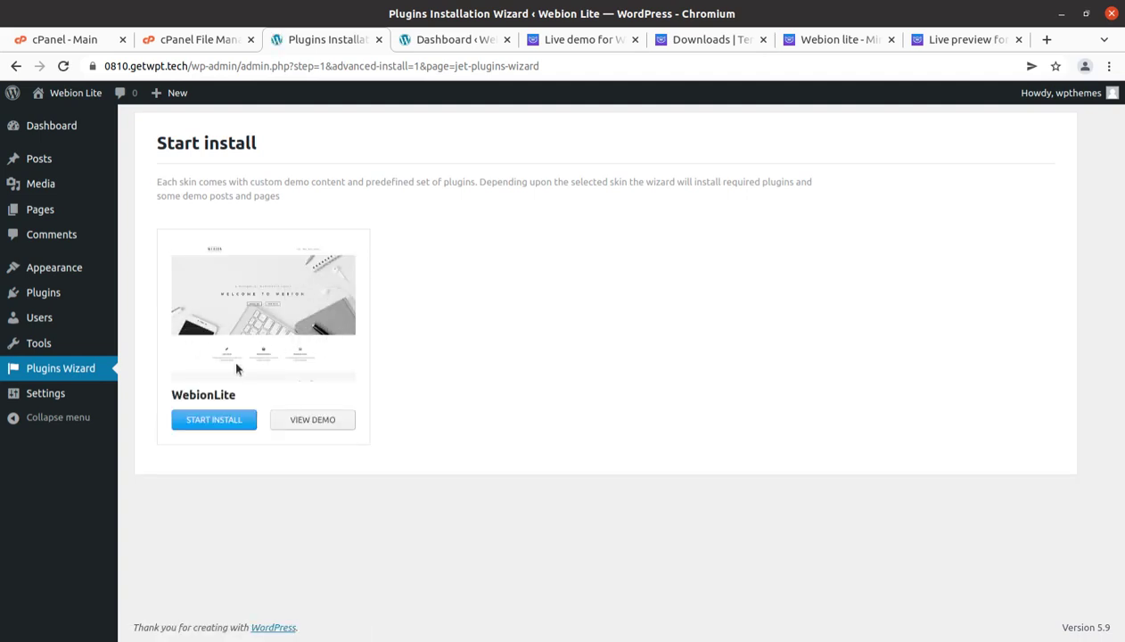
Start the installation of the WebionLite skin in the wizard
drag(246, 396, 171, 394)
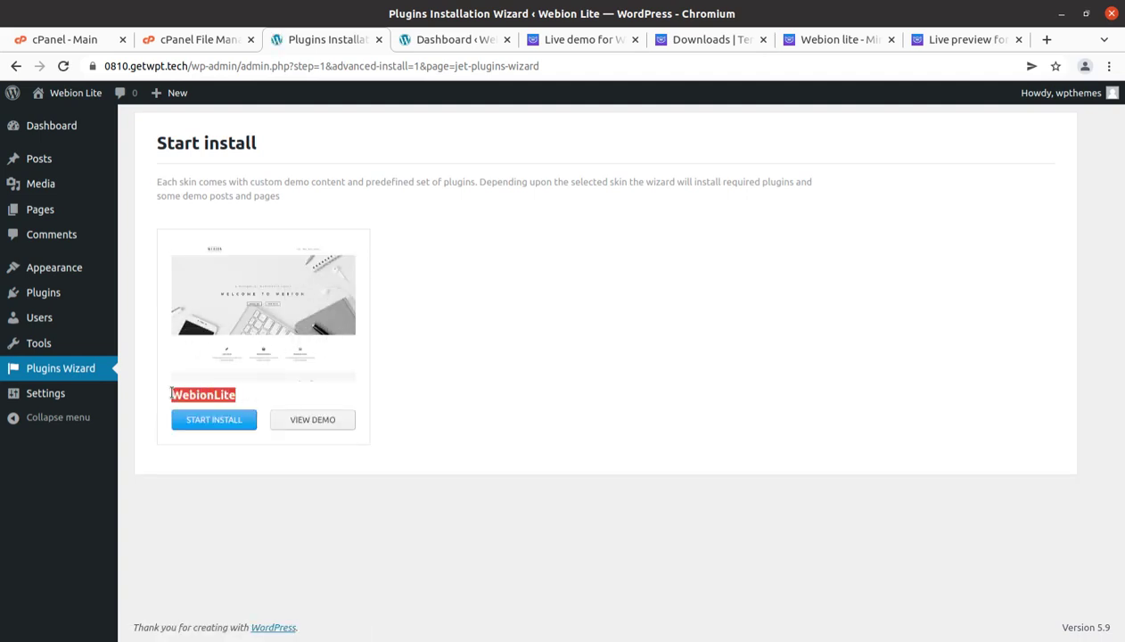
click(305, 456)
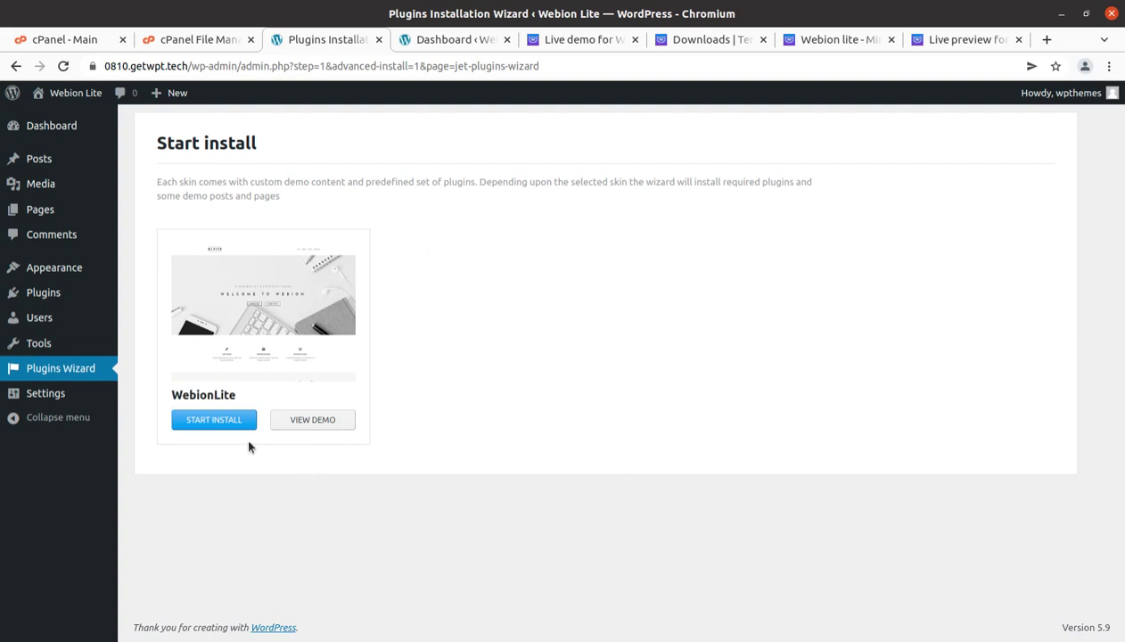
click(205, 416)
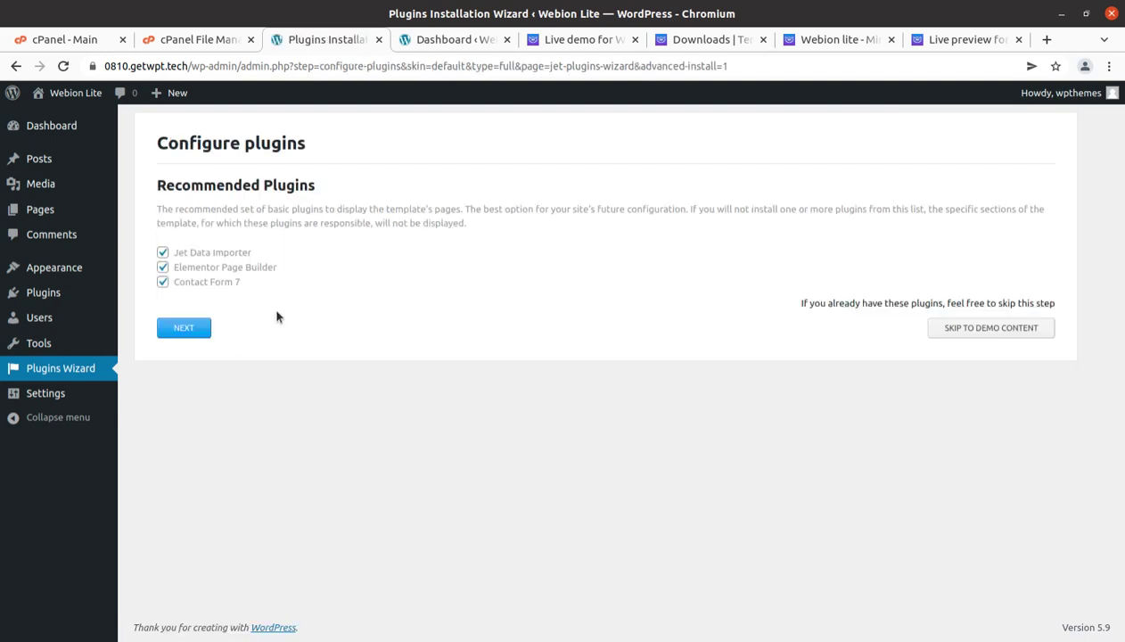
Review the recommended plugins and install Jet Data Importer, Elementor Page Builder and Contact Form 7
drag(165, 183, 313, 223)
click(317, 279)
drag(299, 264, 177, 269)
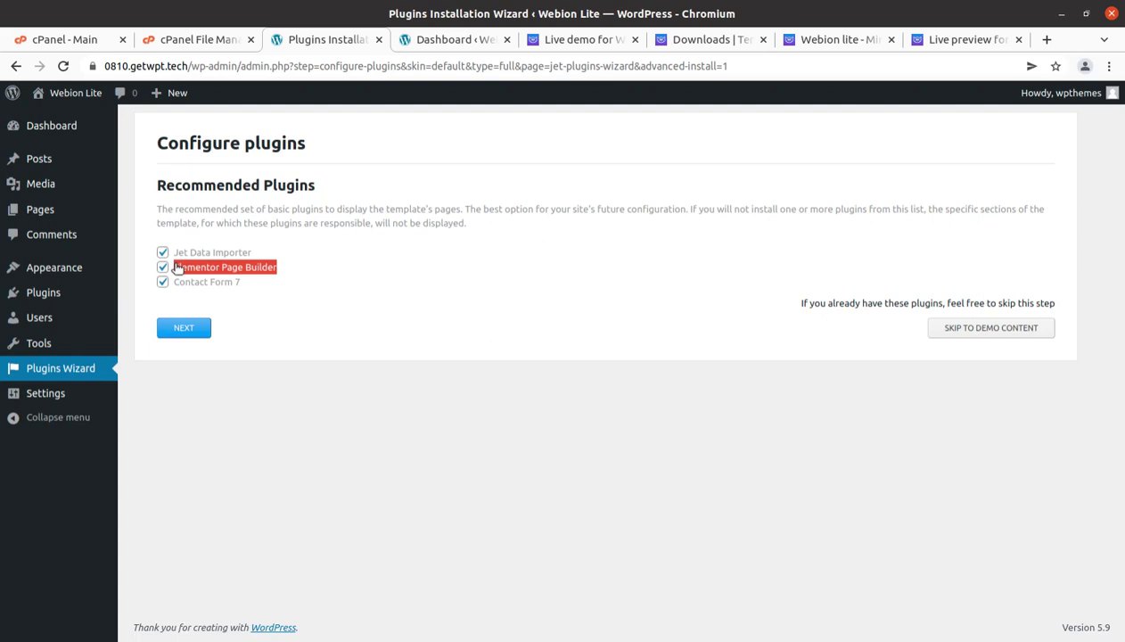
click(397, 254)
drag(300, 260, 170, 270)
click(282, 256)
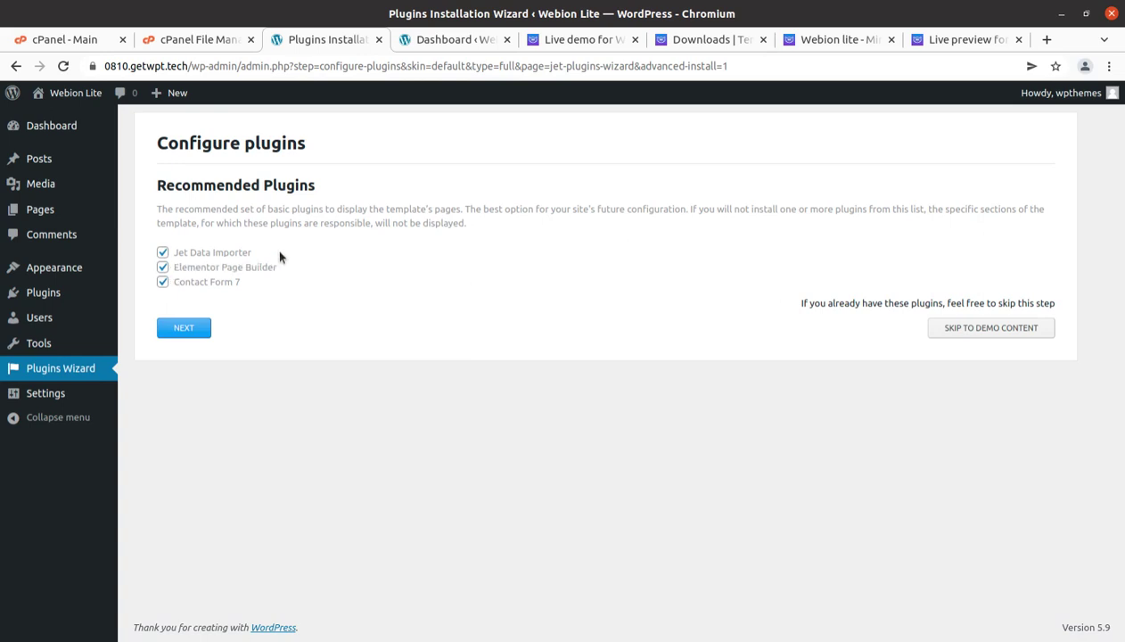
drag(279, 254, 175, 254)
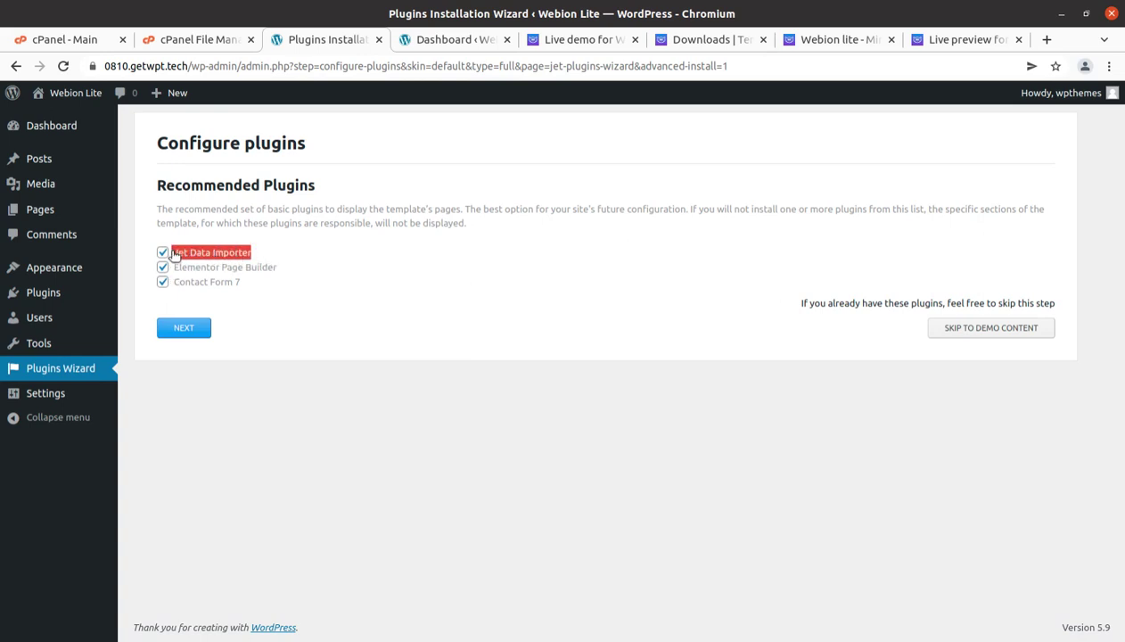
drag(260, 282, 178, 284)
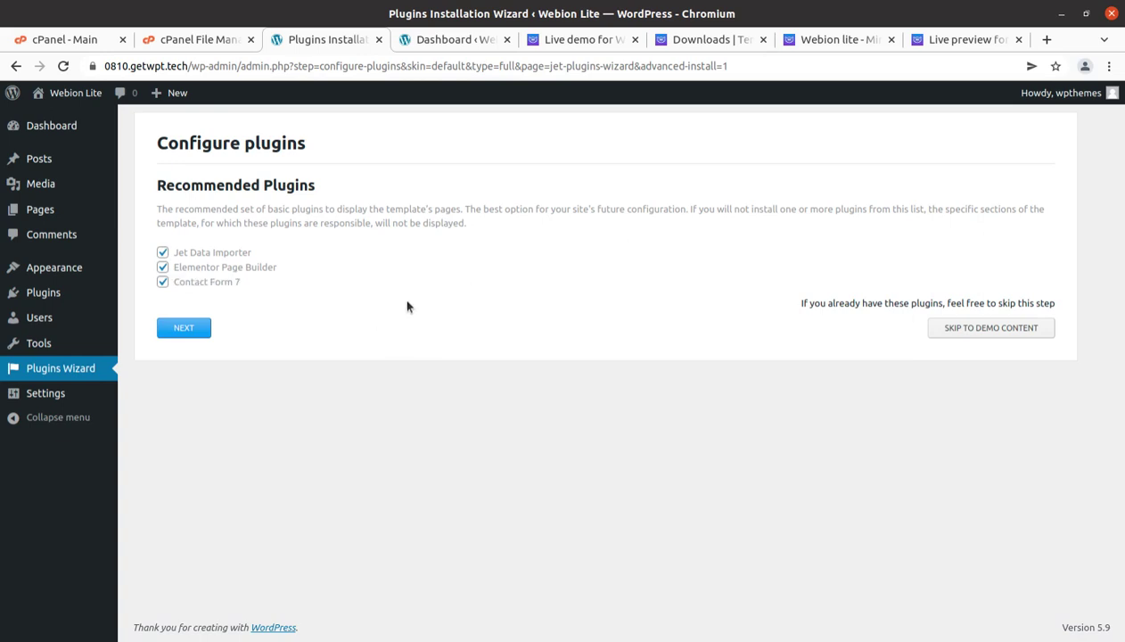
click(198, 325)
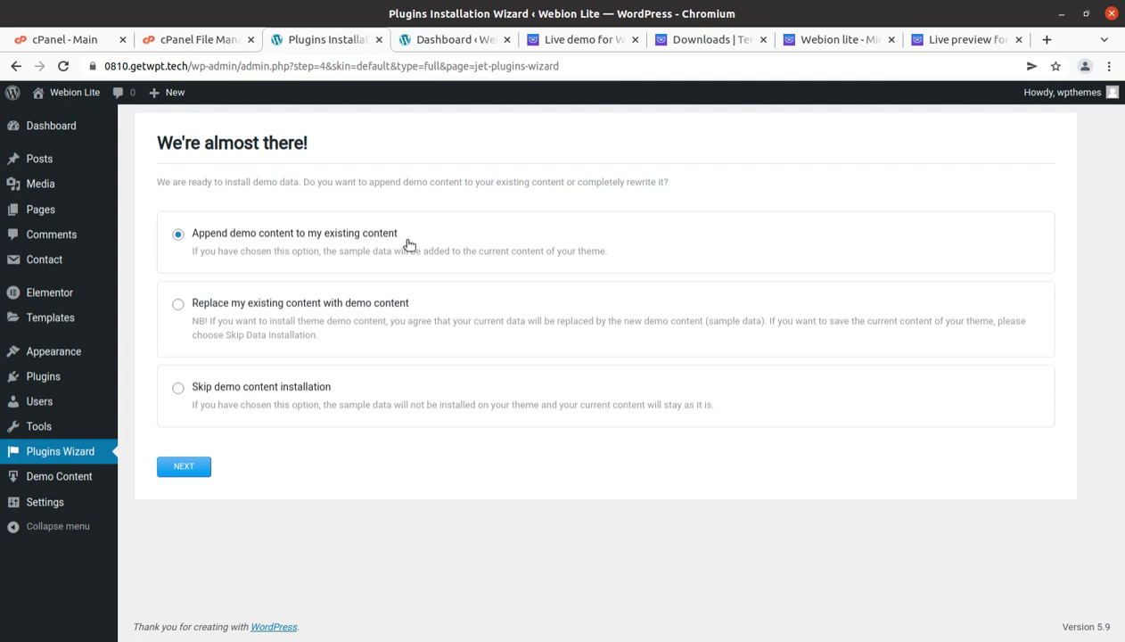
Compare the demo content options, import the sample data with "Append demo content to my existing content", and follow the import progress
drag(410, 237, 191, 228)
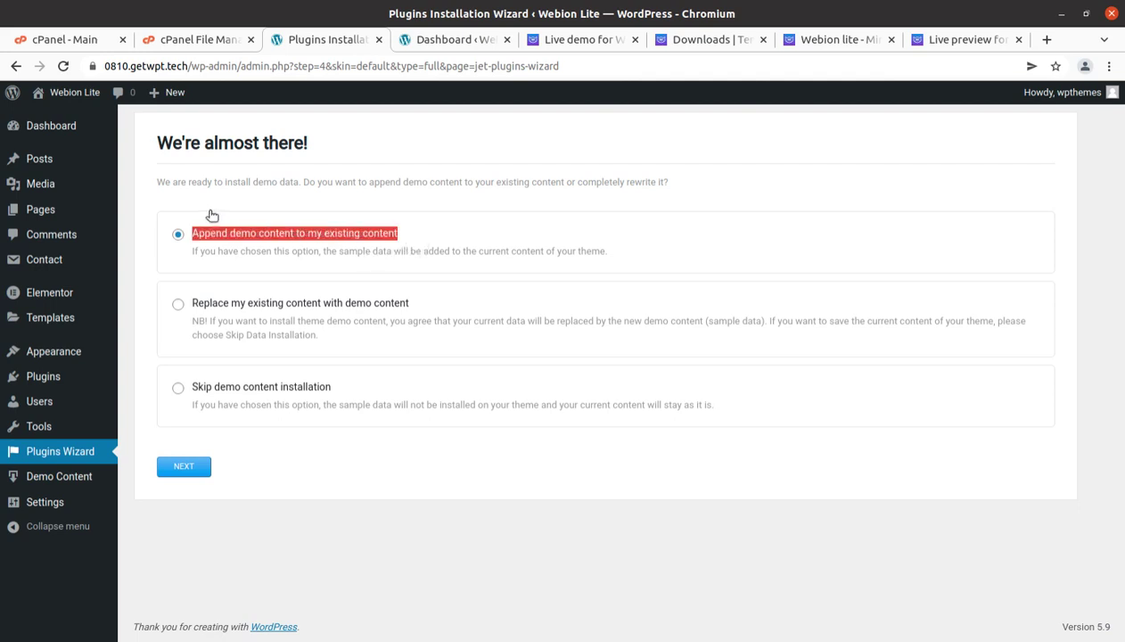
click(430, 267)
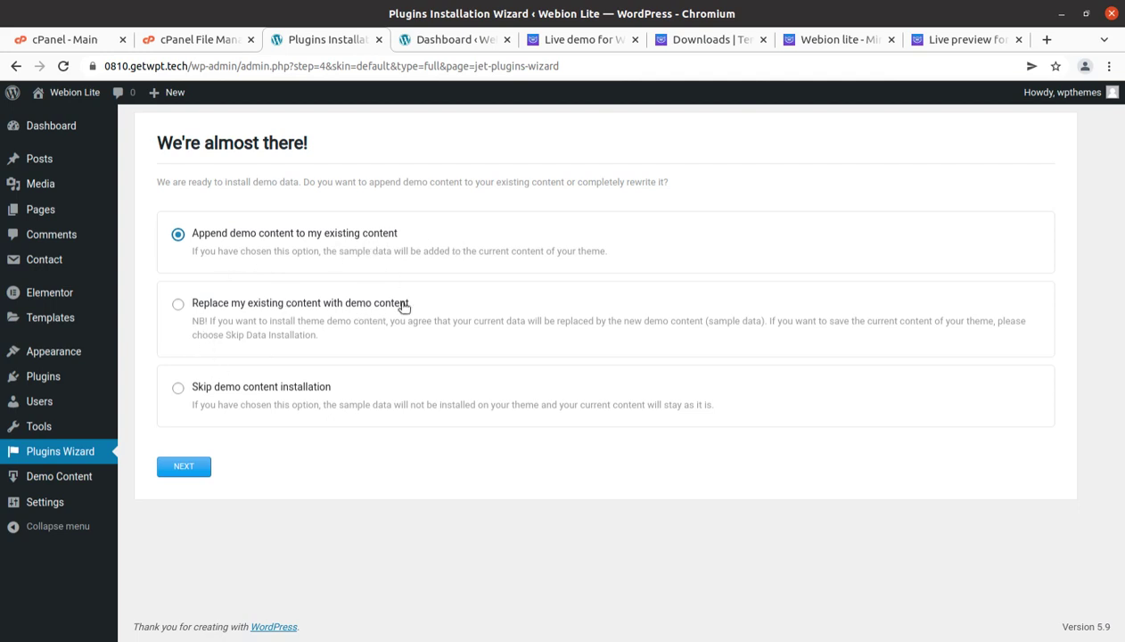
drag(410, 304, 387, 304)
click(437, 301)
click(179, 234)
click(189, 471)
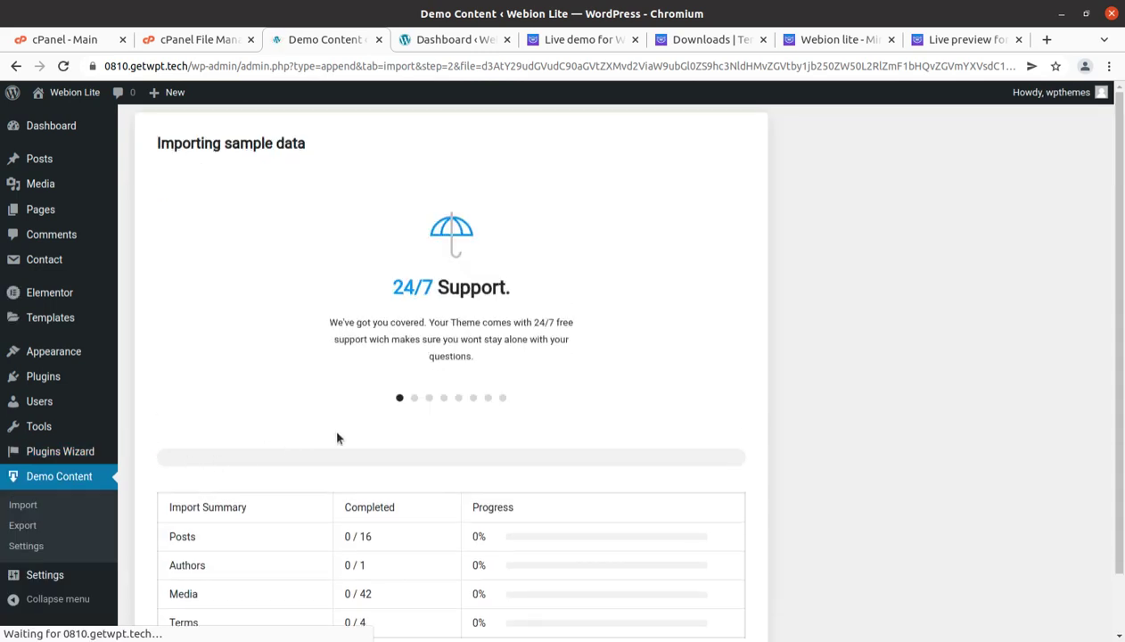
scroll(333, 426, down, 3)
scroll(339, 437, up, 1)
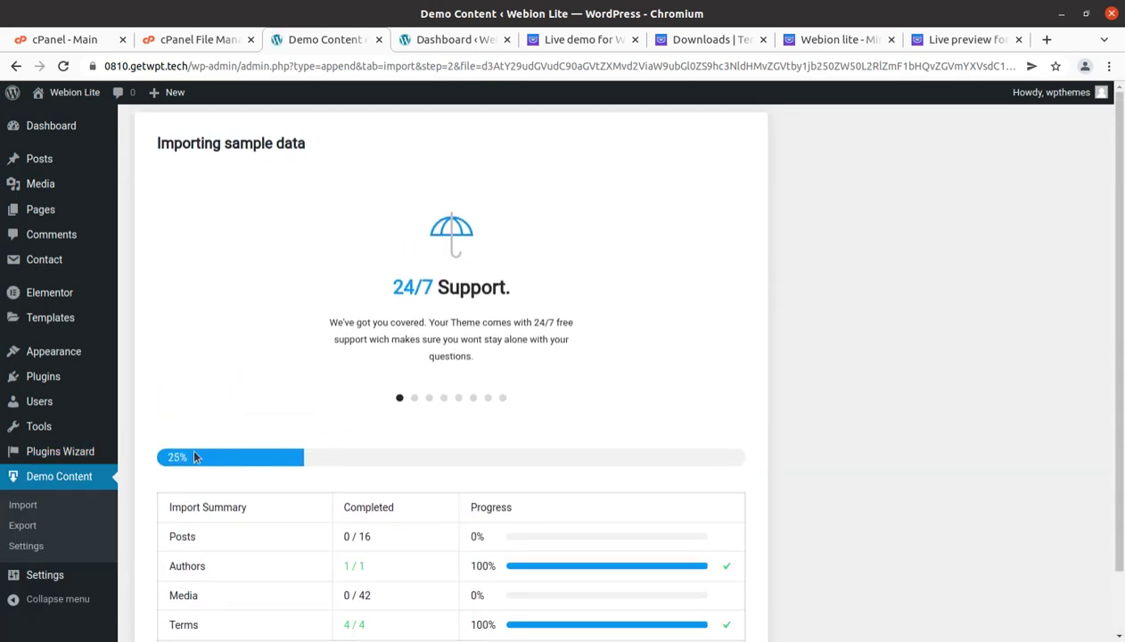
scroll(261, 431, down, 1)
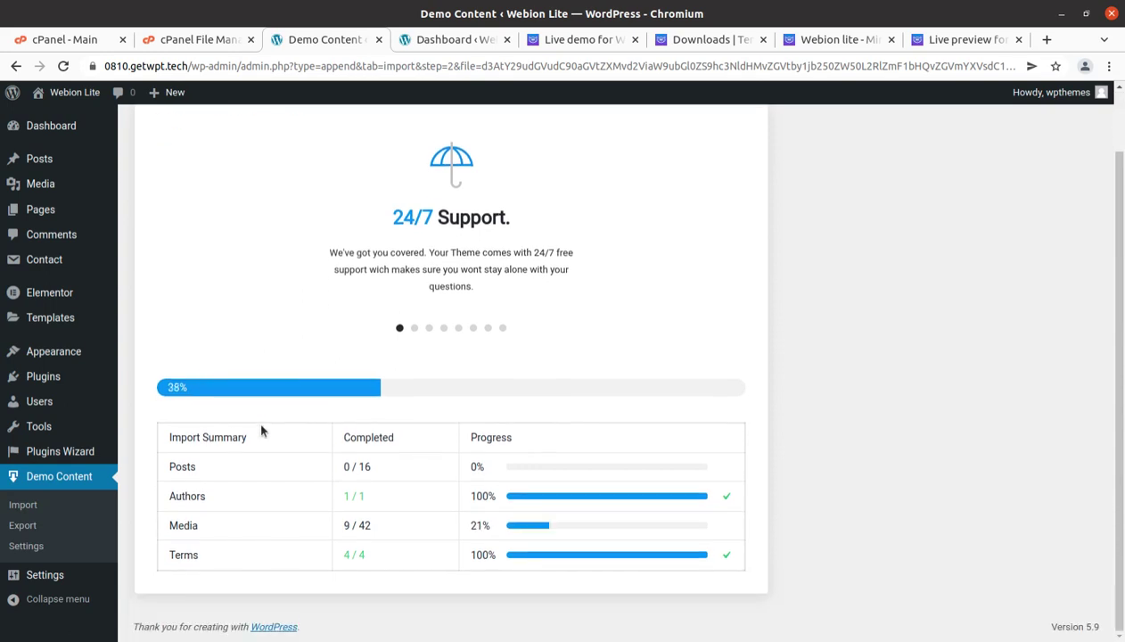
scroll(262, 432, up, 1)
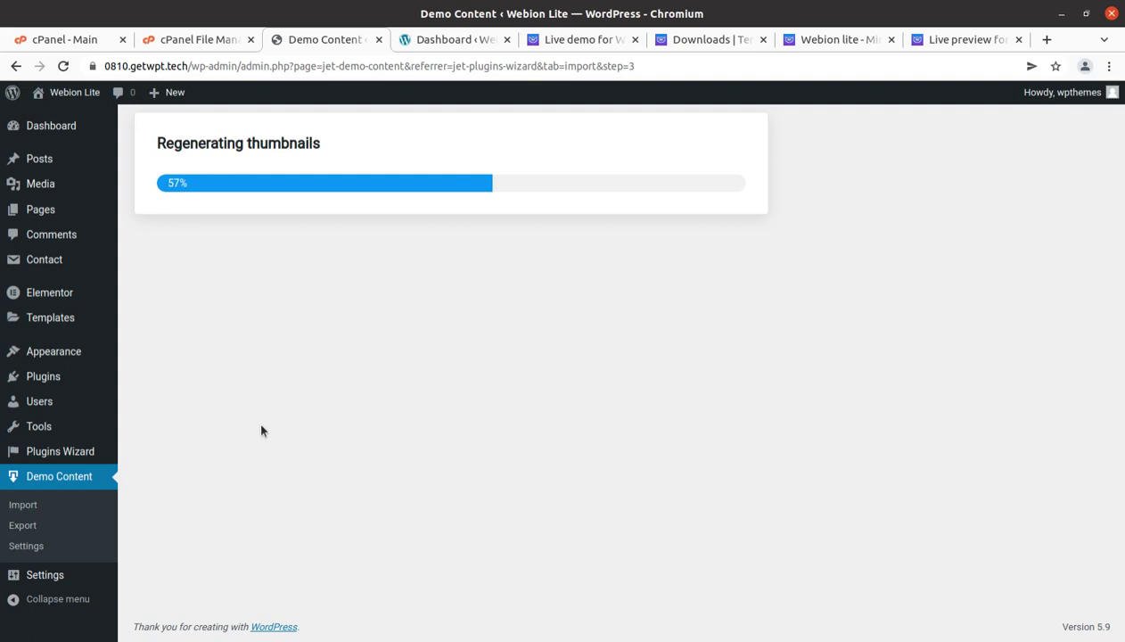
Revisit the full Webion live preview and the Webion lite product page, and read the review discount offer on the TemplateMonster Downloads page
click(713, 39)
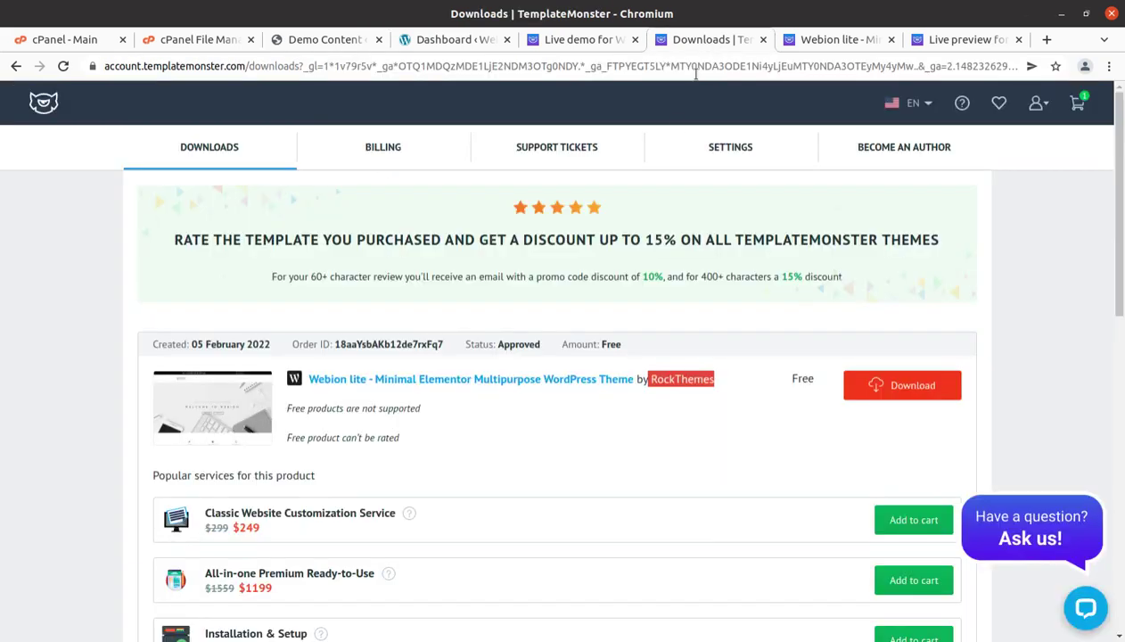
click(937, 39)
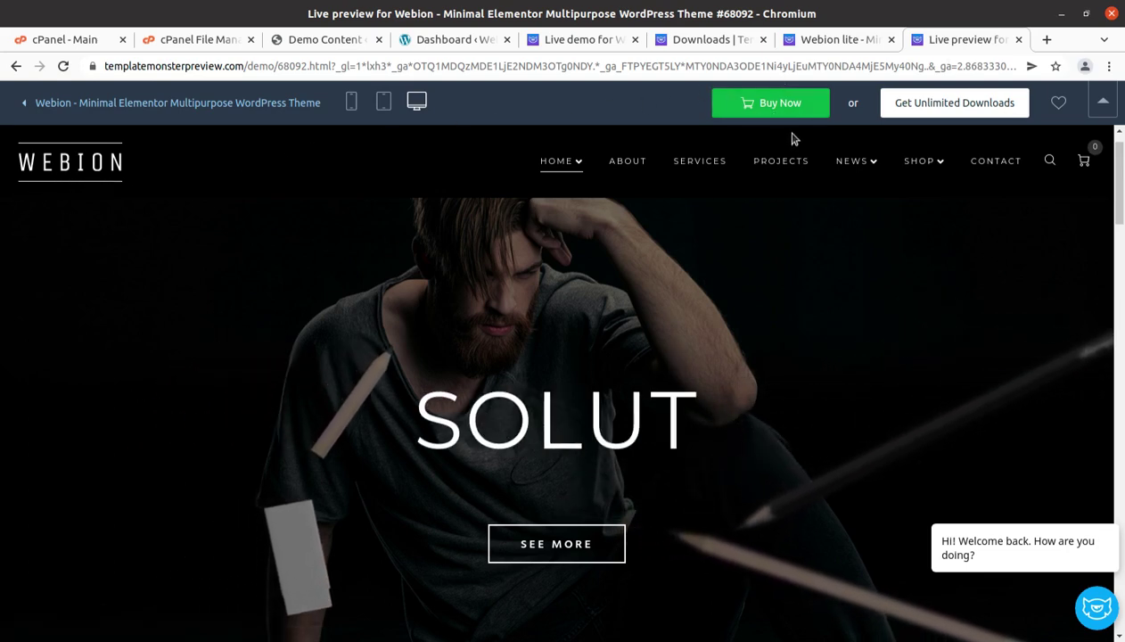
mouse_move(852, 178)
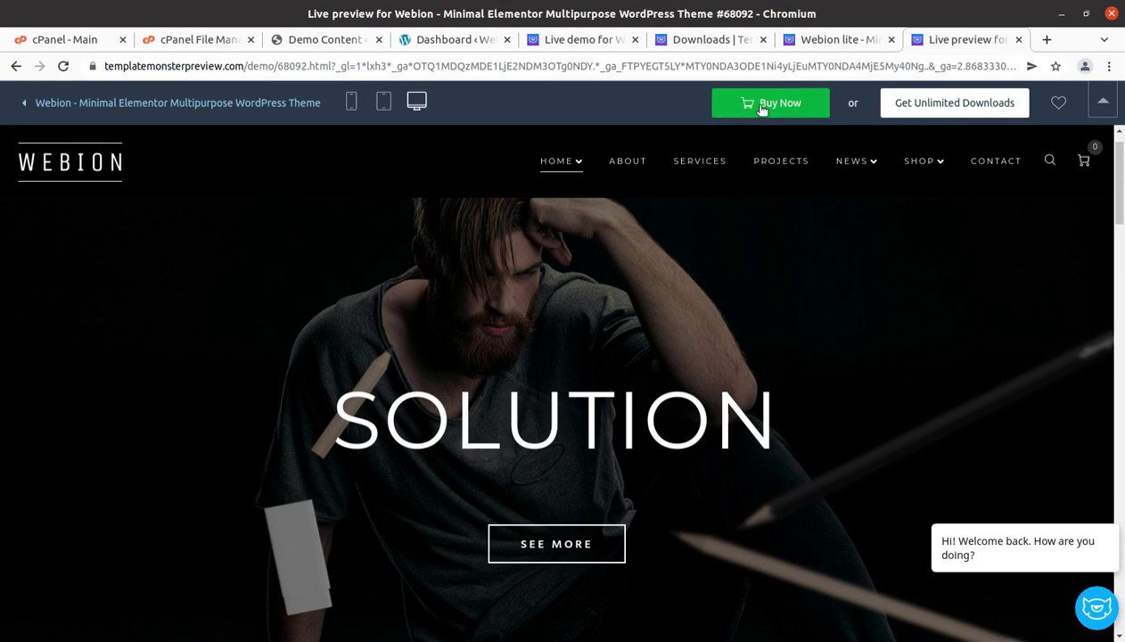
click(844, 40)
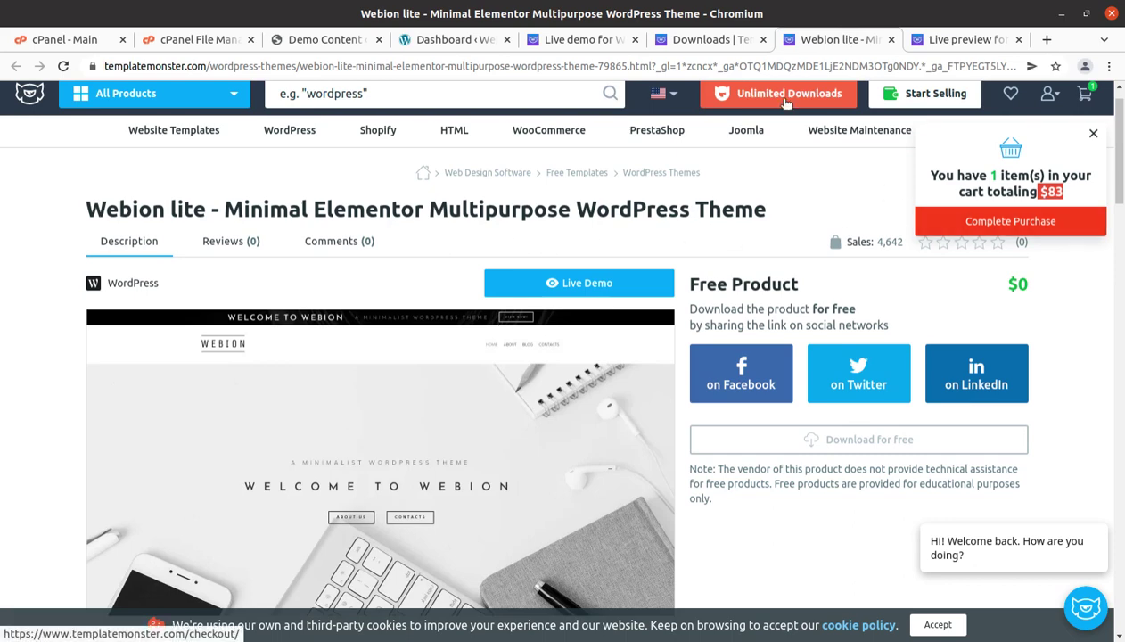
click(697, 40)
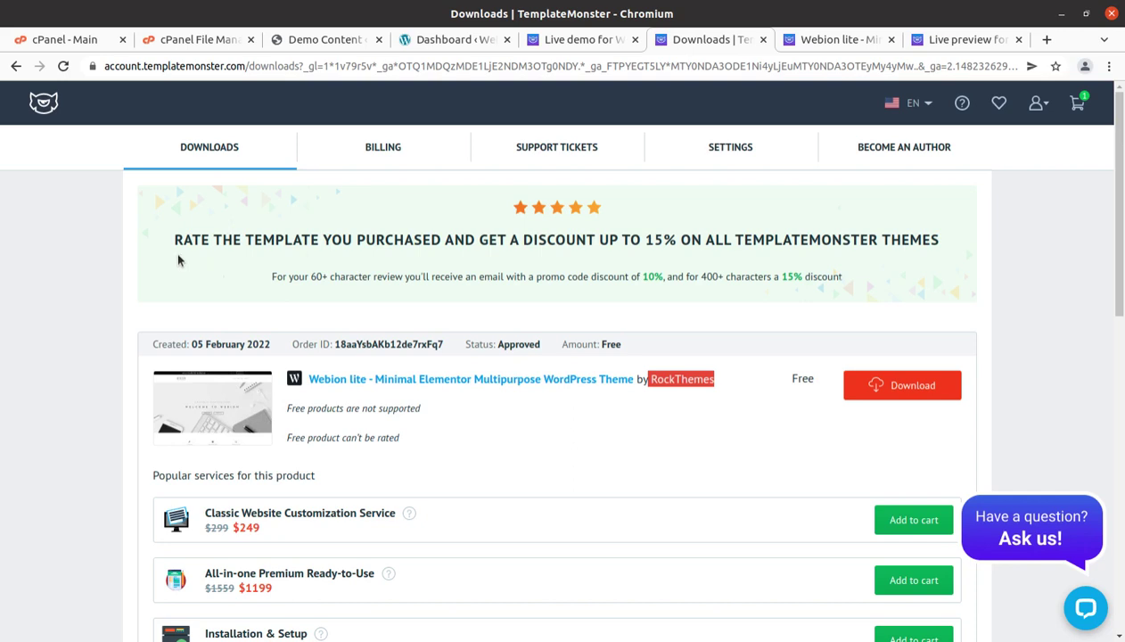
drag(175, 241, 924, 242)
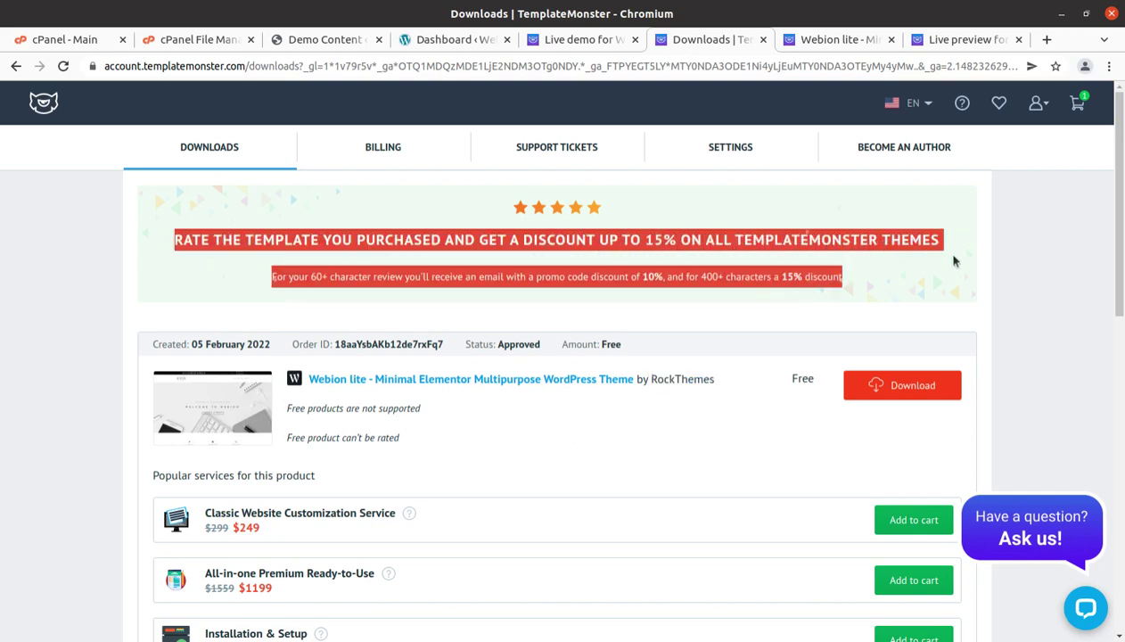
Return to the demo content wizard, read its completion message, and view the finished site
click(939, 254)
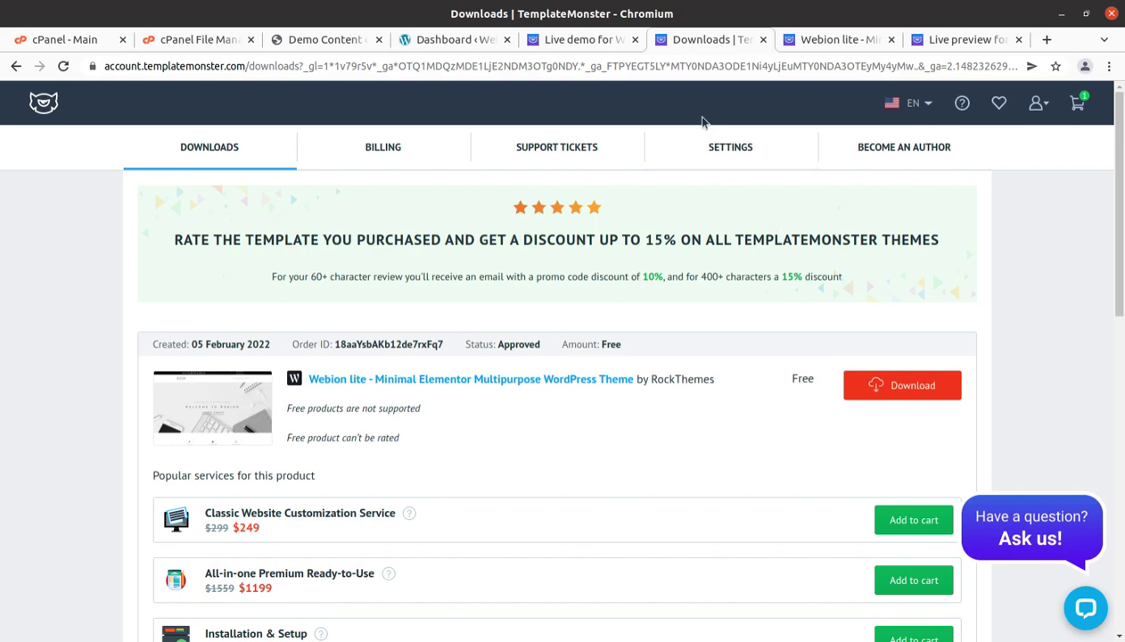
click(591, 41)
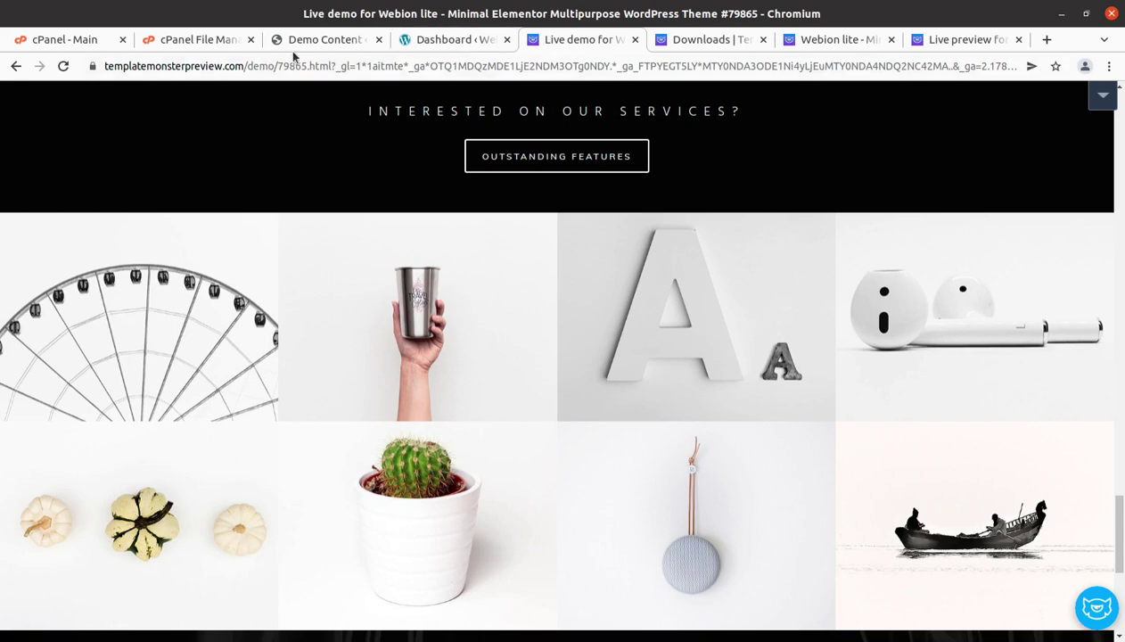
click(321, 40)
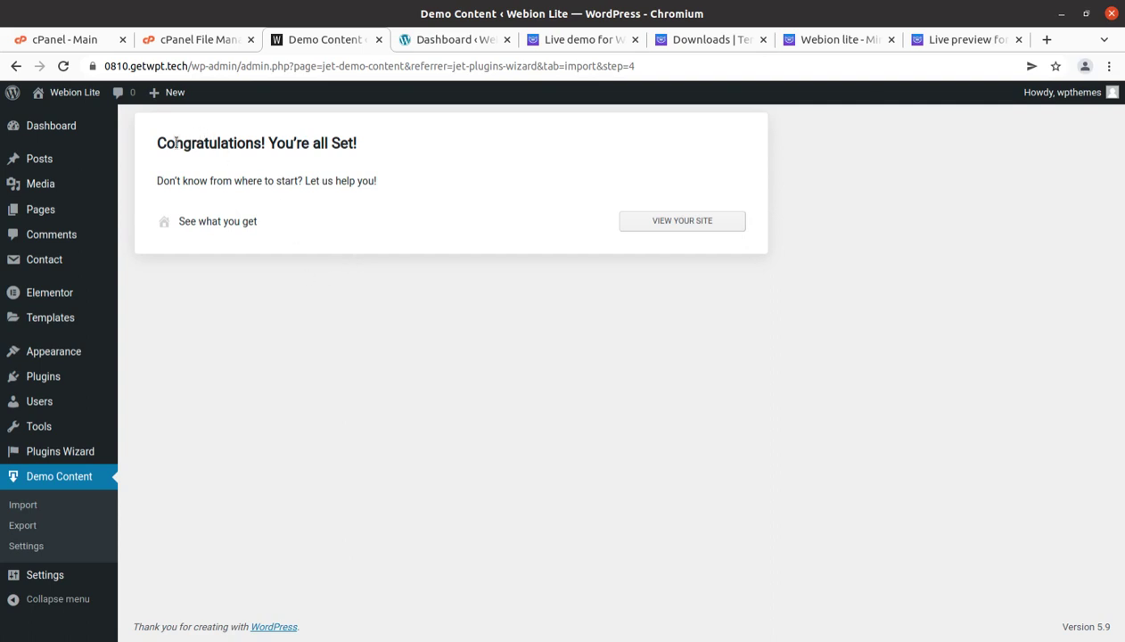
drag(156, 140, 360, 143)
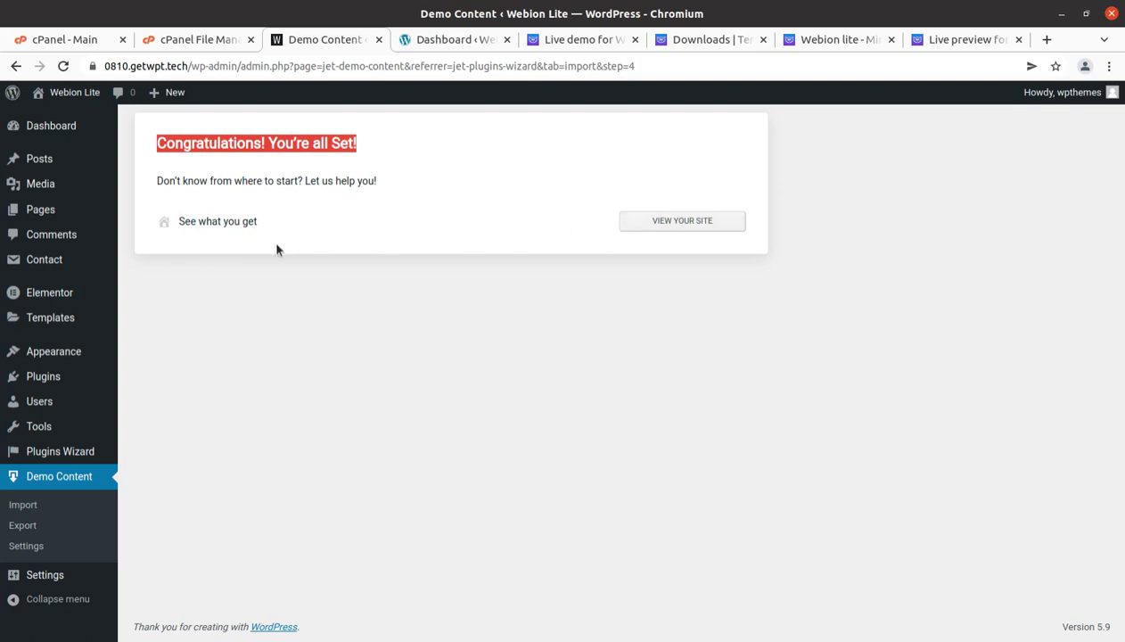
click(660, 225)
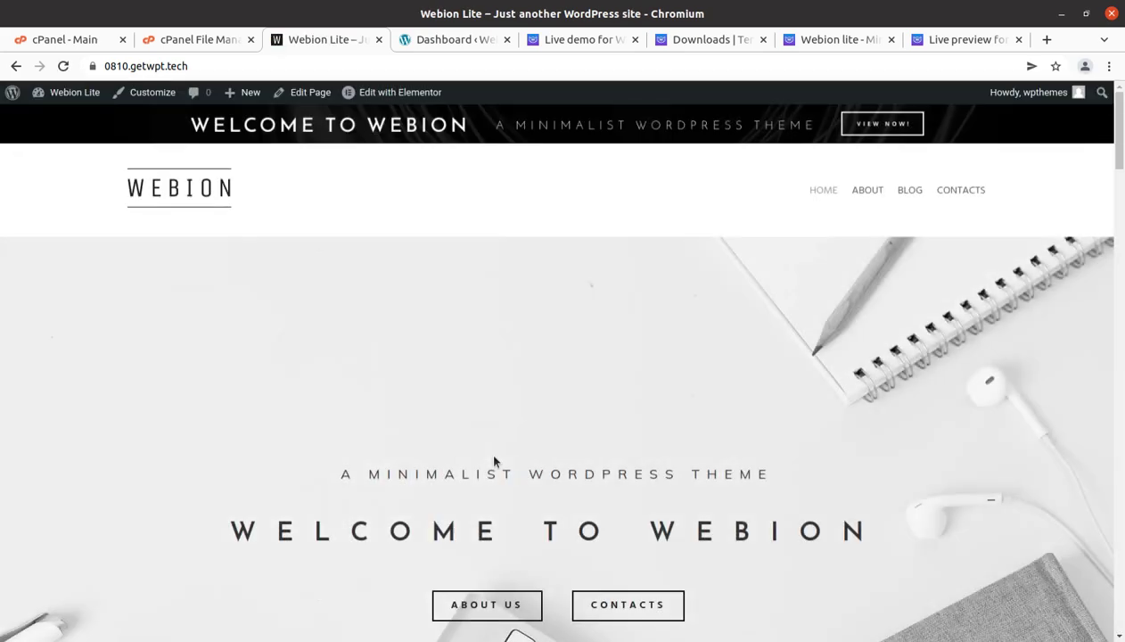
Examine the imported home page from the welcome banner down to the skills and agency achievements sections
scroll(495, 461, down, 4)
scroll(497, 459, down, 10)
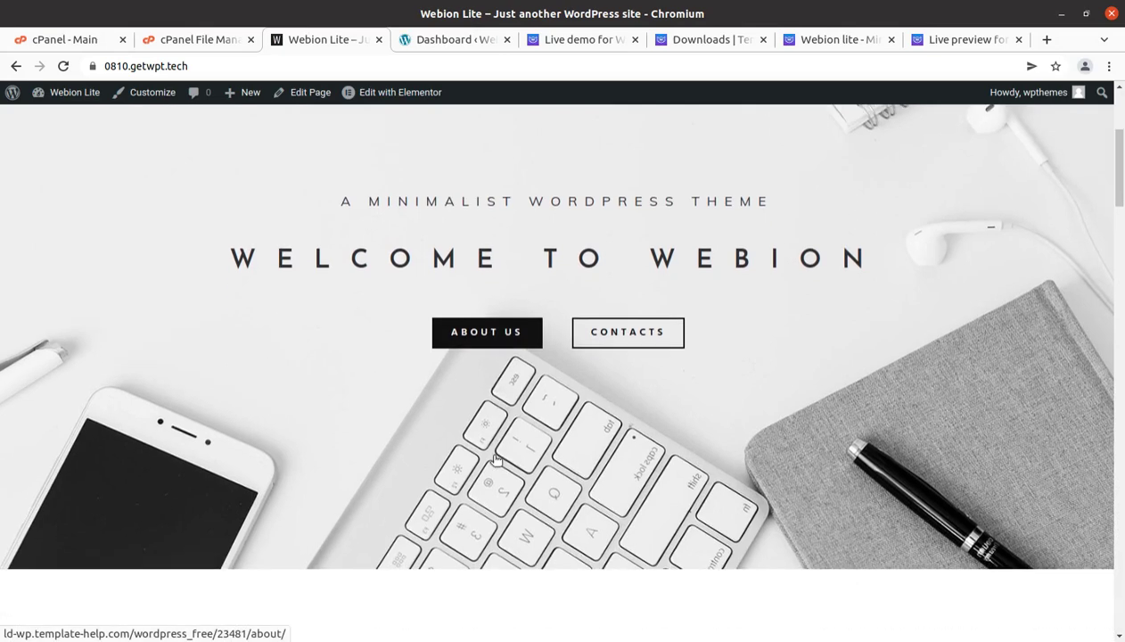
scroll(576, 424, down, 14)
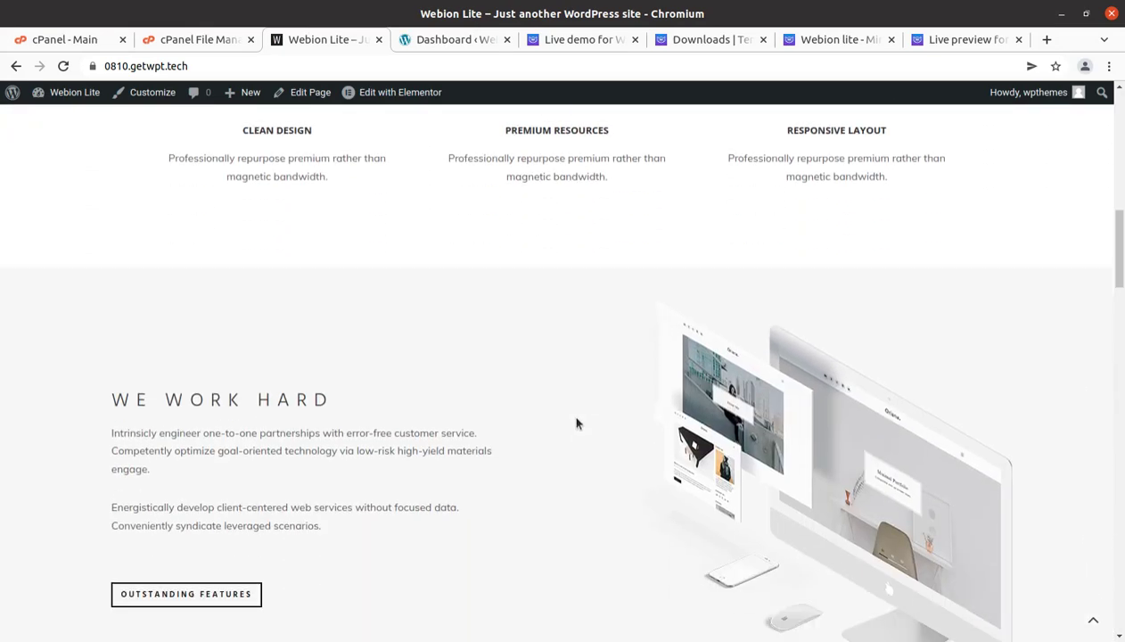
scroll(576, 424, down, 8)
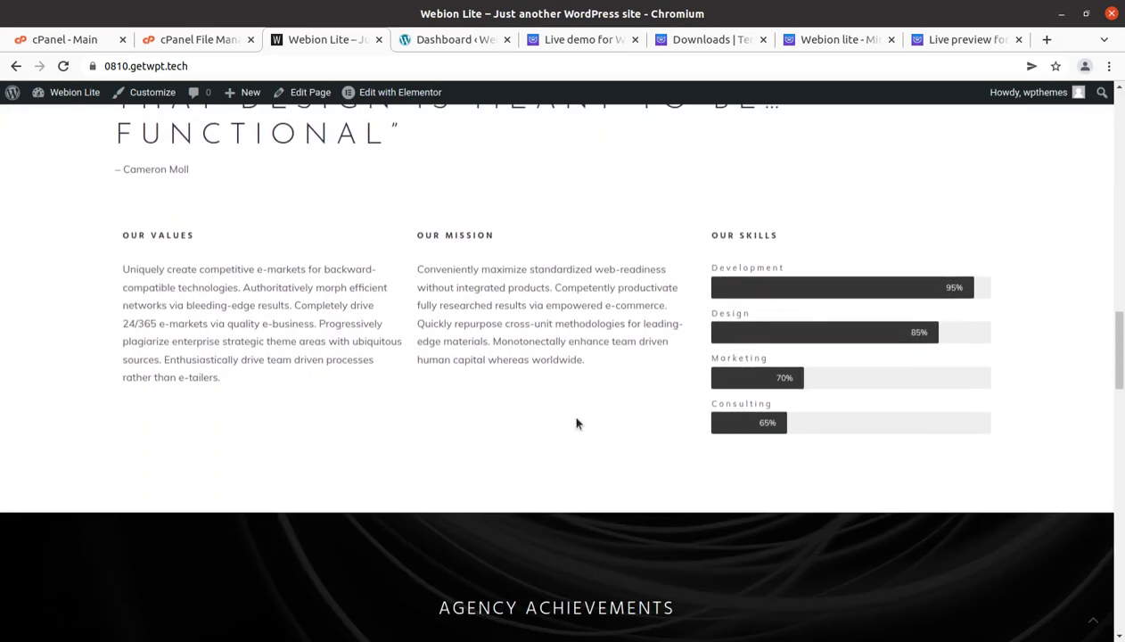
scroll(555, 419, up, 5)
scroll(553, 416, up, 20)
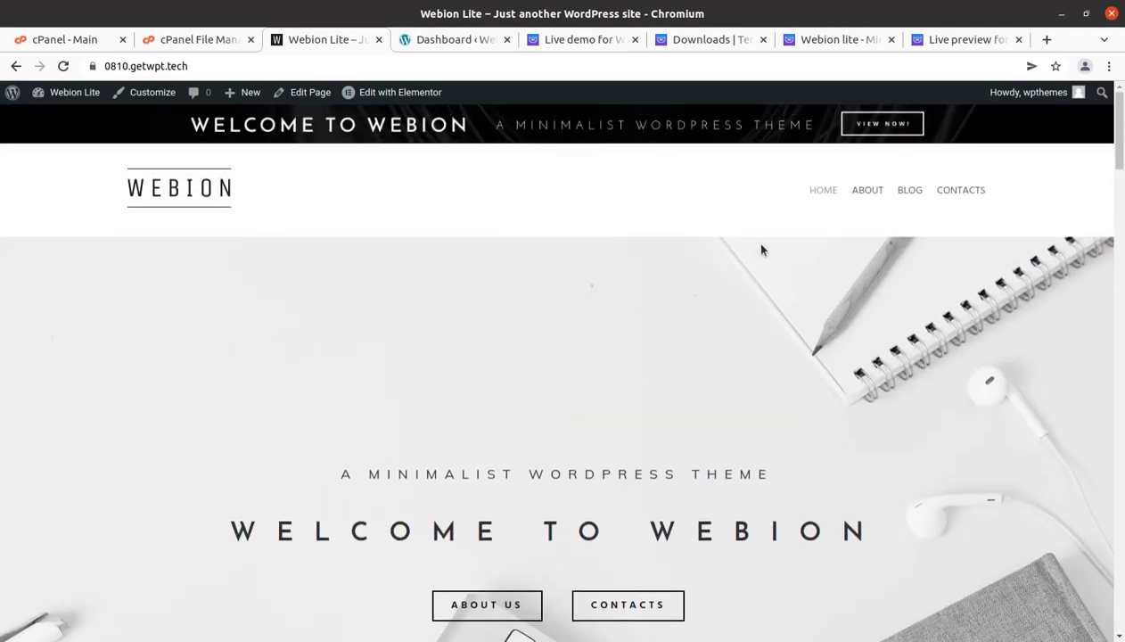
Visit the site's About, Blog and Contacts pages, and examine the contact form and map
click(857, 193)
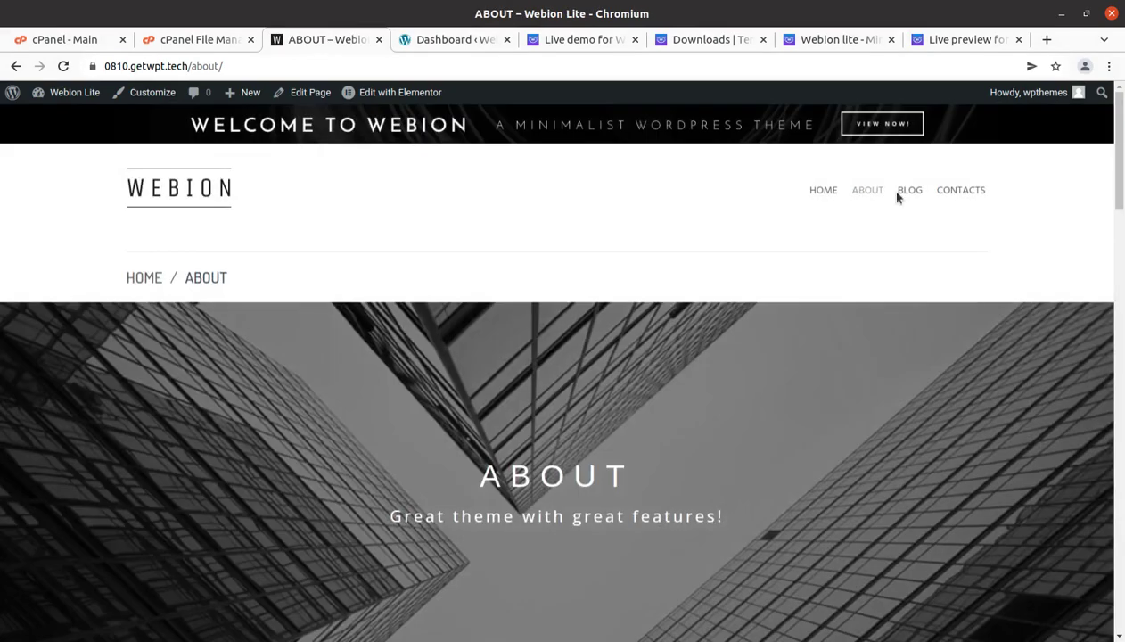
click(911, 192)
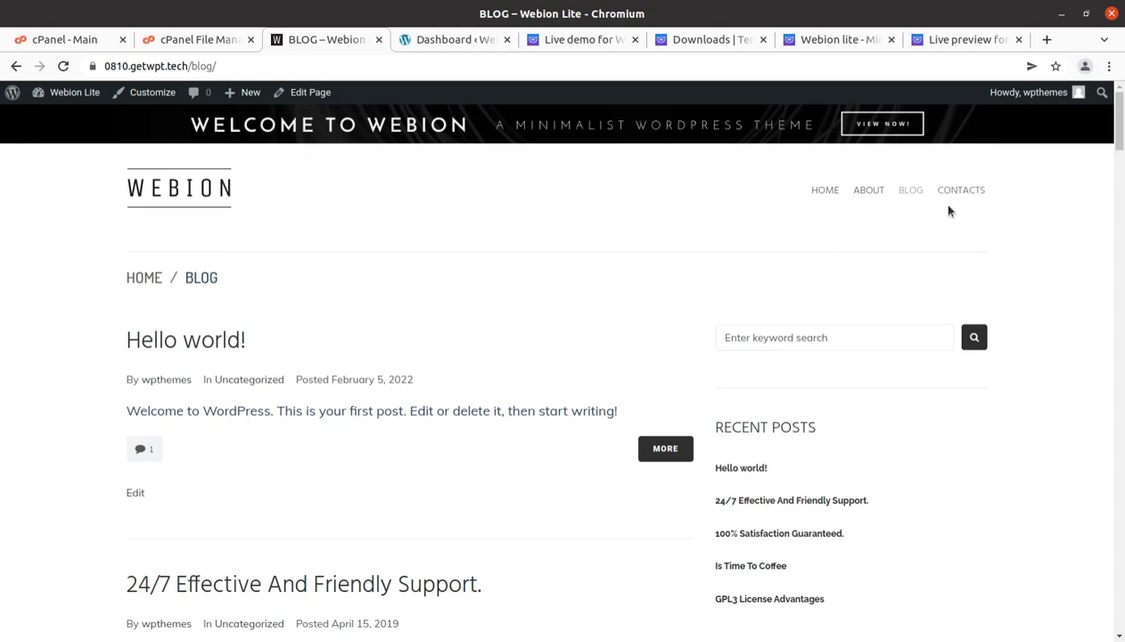
click(971, 188)
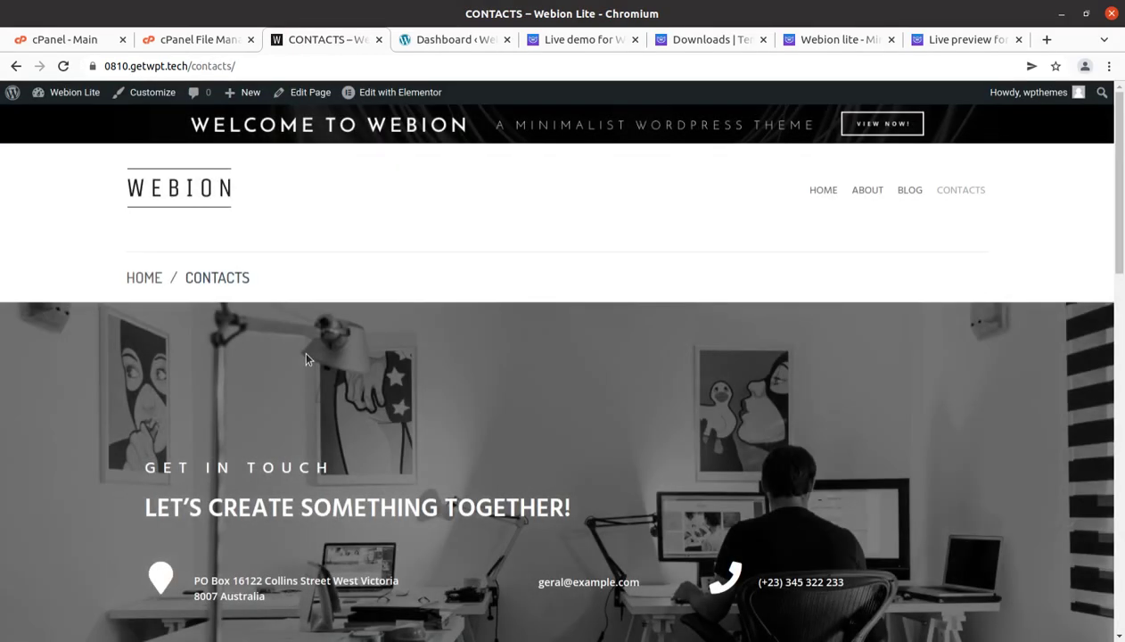
scroll(306, 359, down, 1)
scroll(306, 360, down, 6)
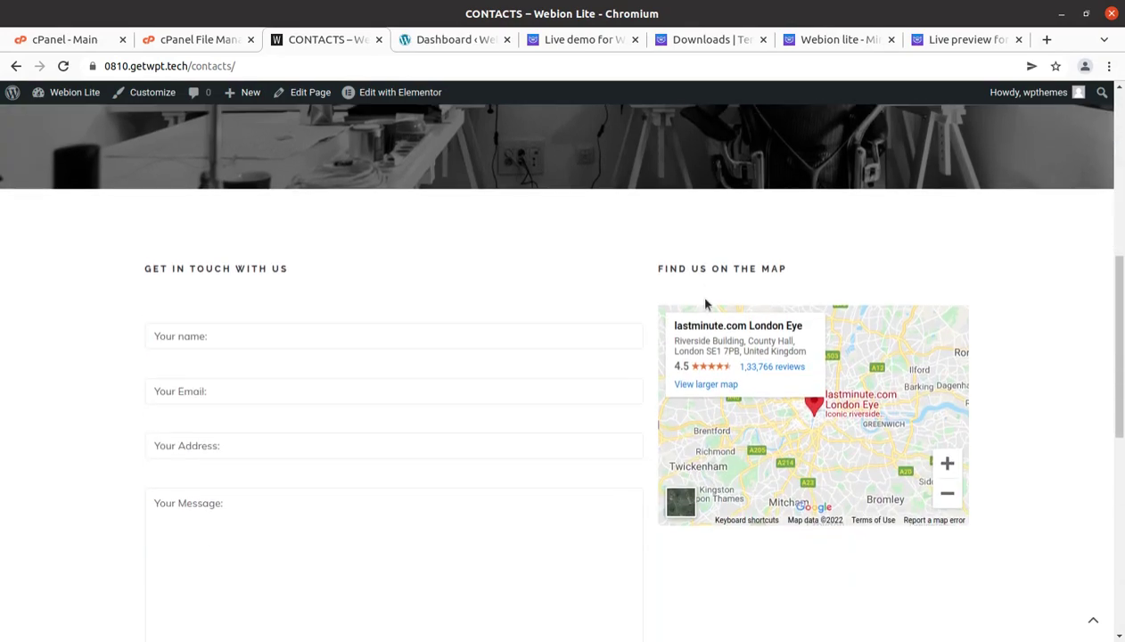
scroll(538, 363, down, 1)
scroll(537, 364, up, 4)
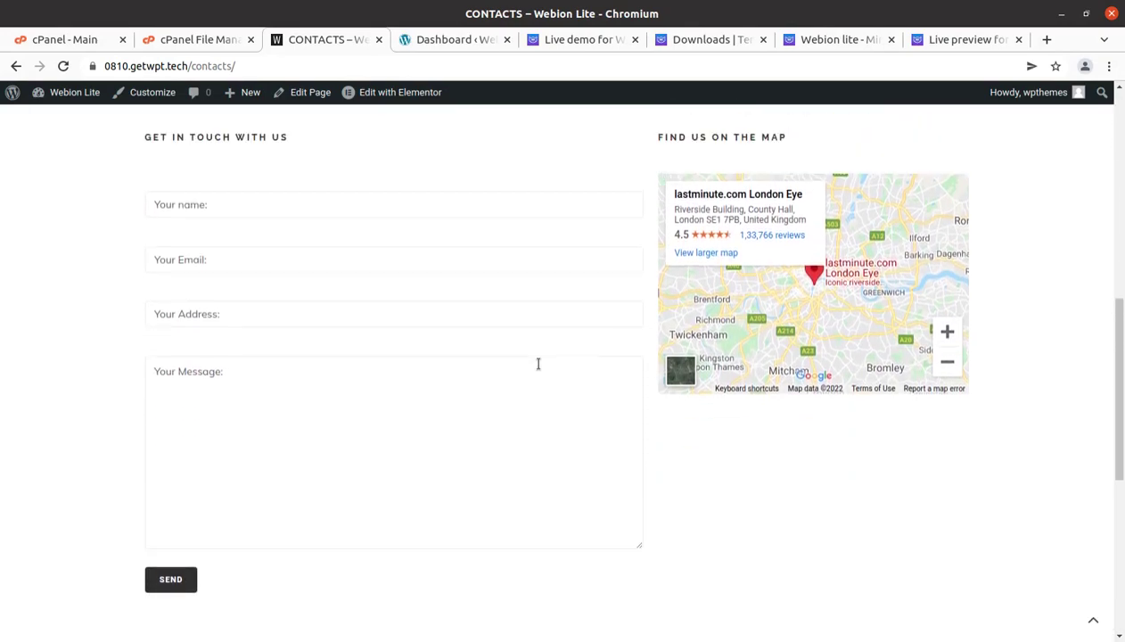
scroll(538, 364, up, 3)
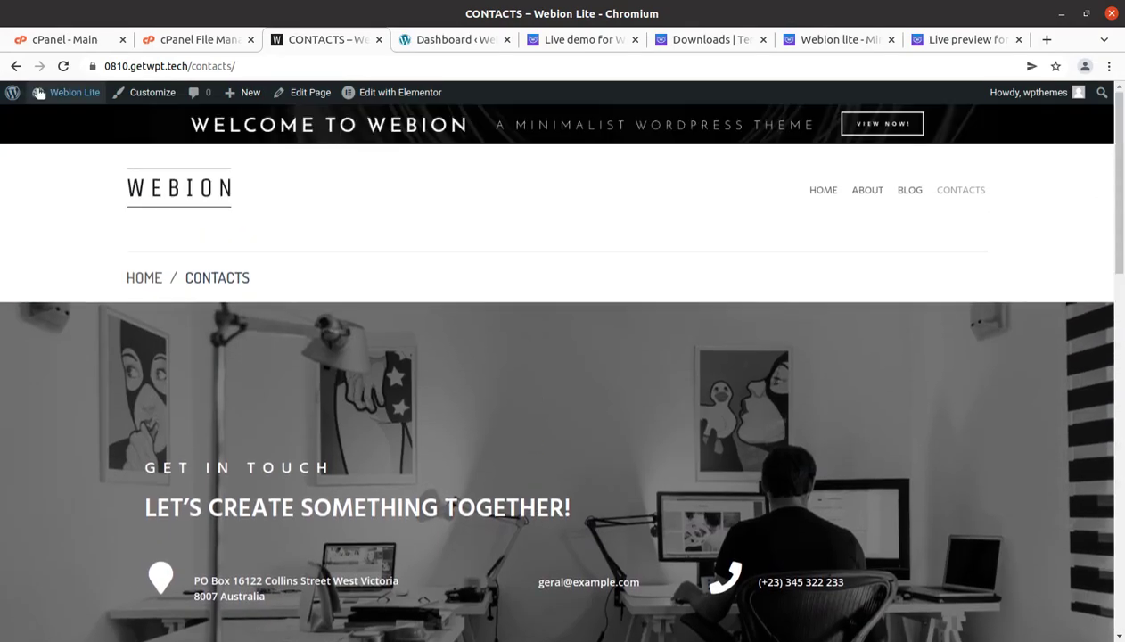
Go to the WordPress dashboard and open the live site in a separate browser tab
mouse_move(63, 98)
click(54, 125)
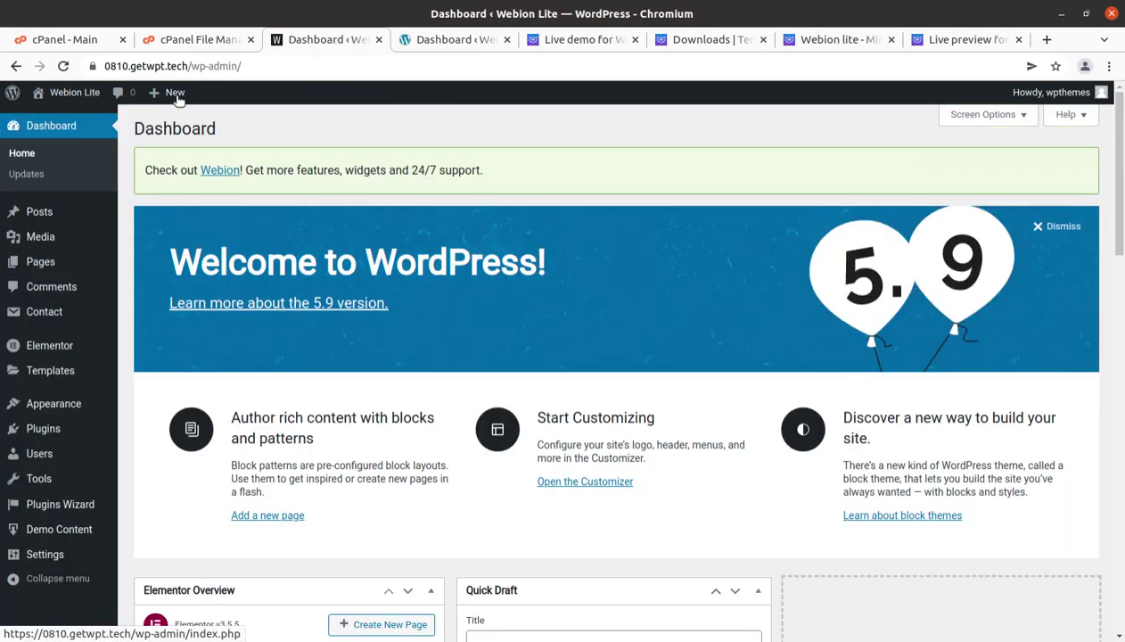
mouse_move(67, 92)
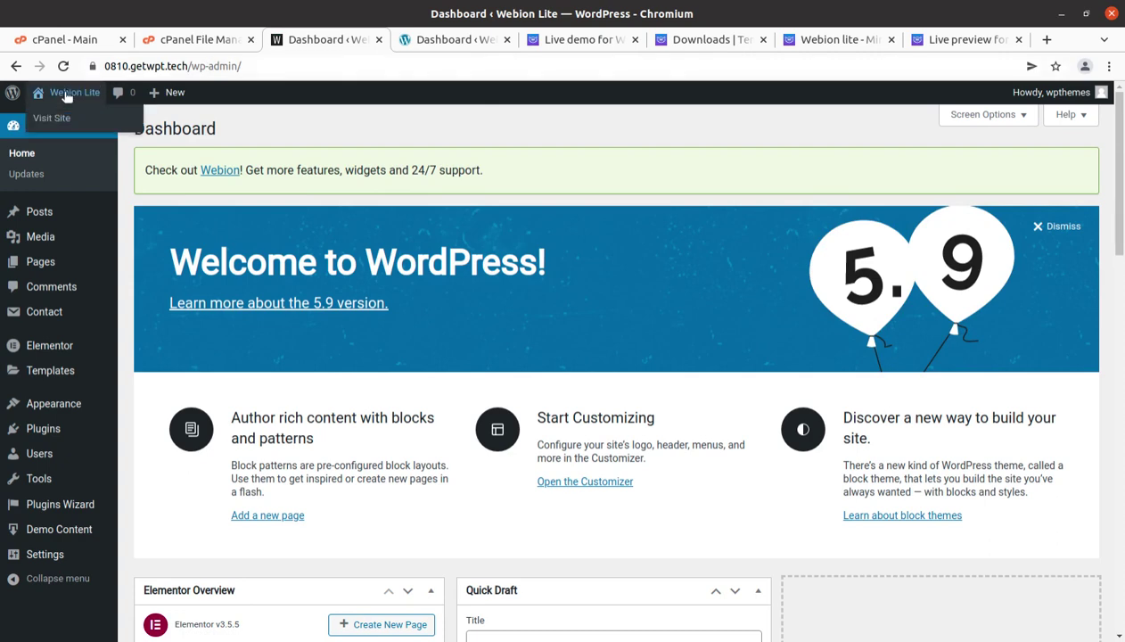
middle_click(60, 116)
click(376, 39)
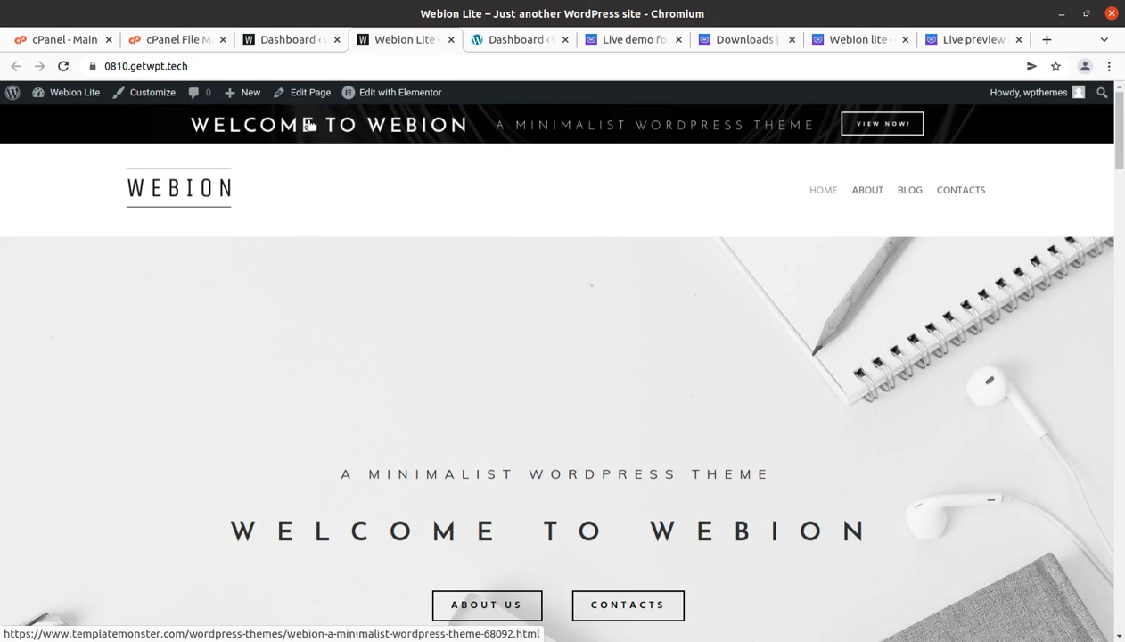
Look over the front page's welcome banner, feature columns and "We Work Hard" section in the separate tab
scroll(811, 296, down, 5)
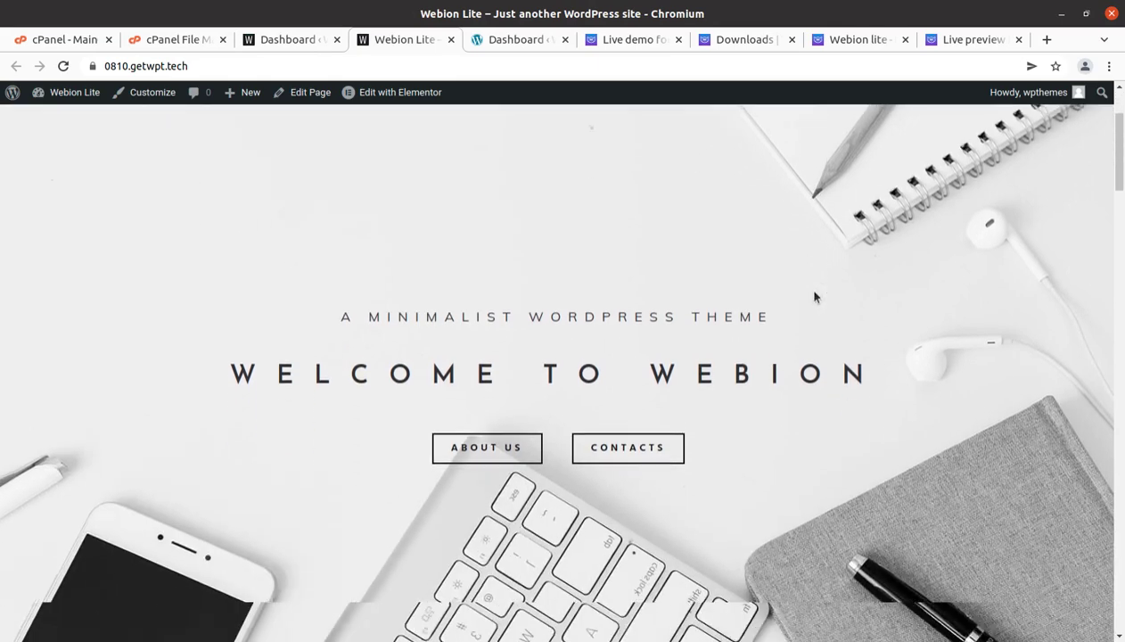
scroll(814, 296, down, 3)
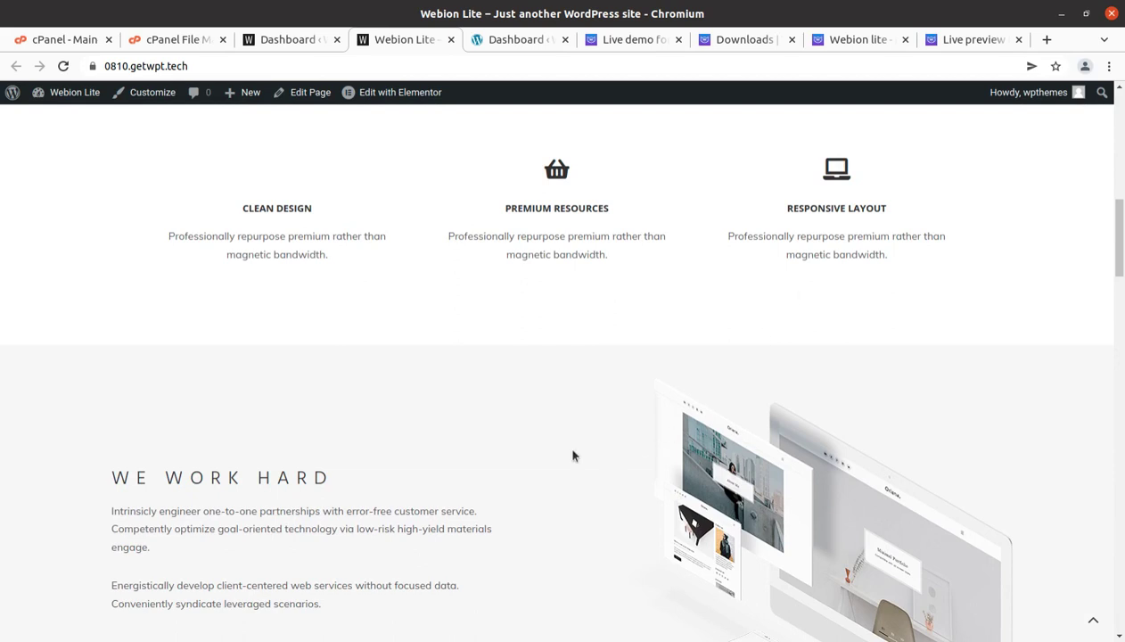
scroll(488, 454, up, 3)
scroll(489, 455, up, 2)
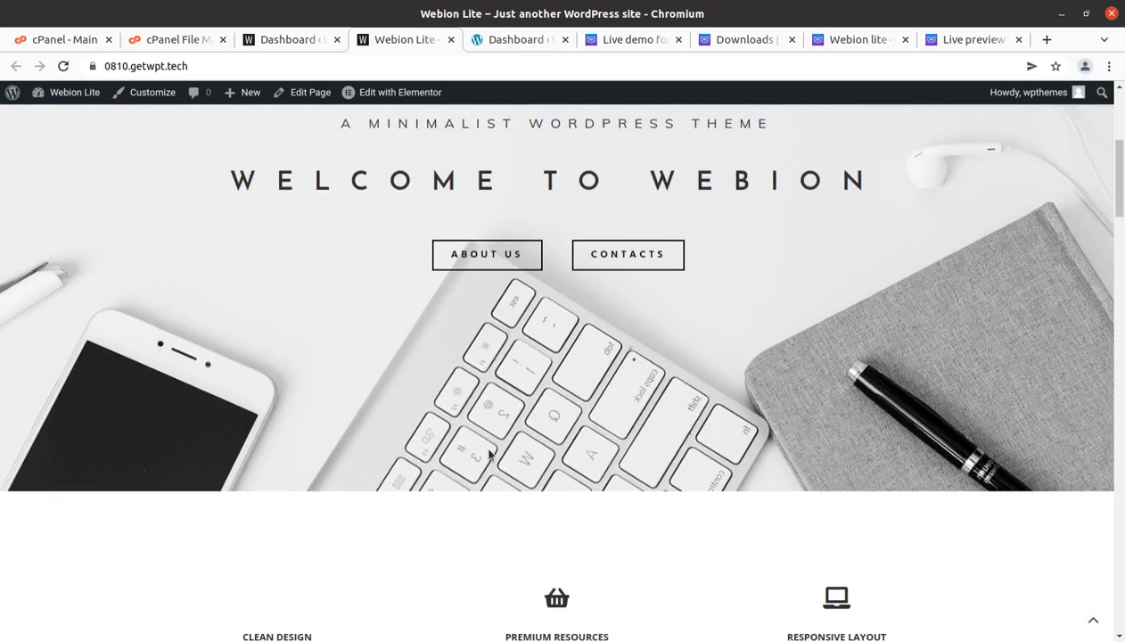
scroll(488, 455, up, 2)
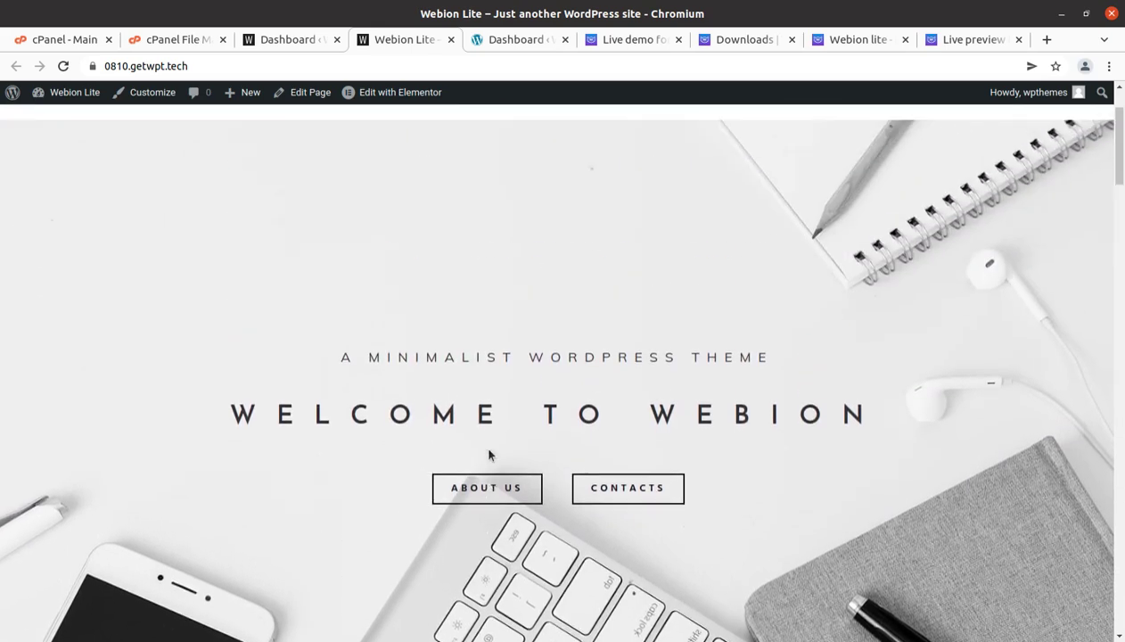
scroll(202, 272, up, 1)
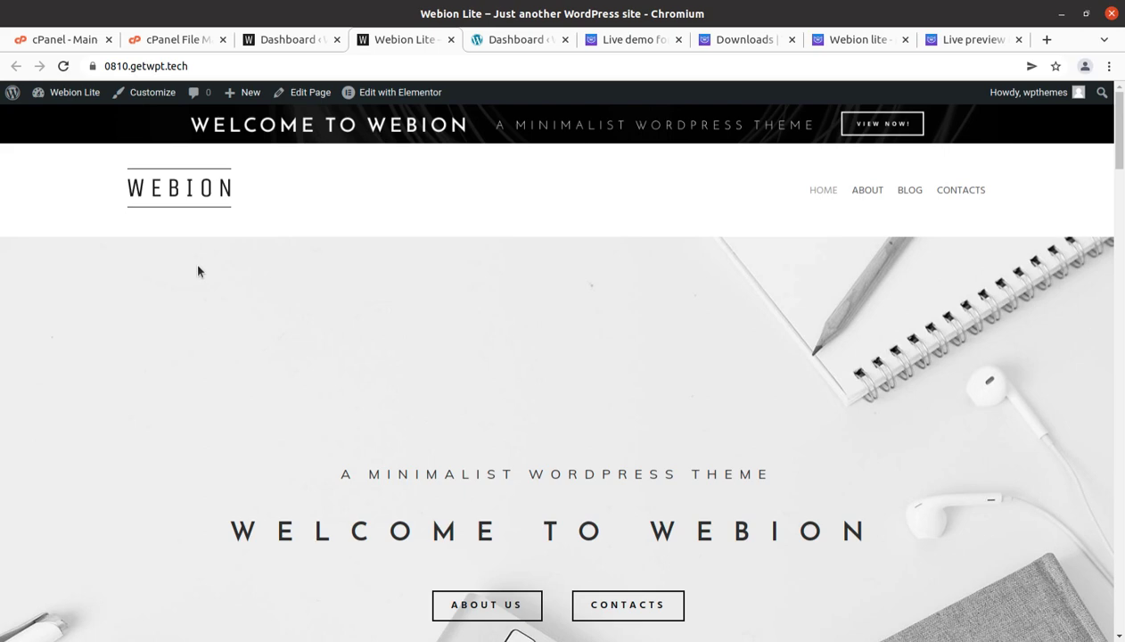
Open the dashboard's installed plugins list and deactivate Jet Data Importer and Jet Plugins Wizard
click(277, 44)
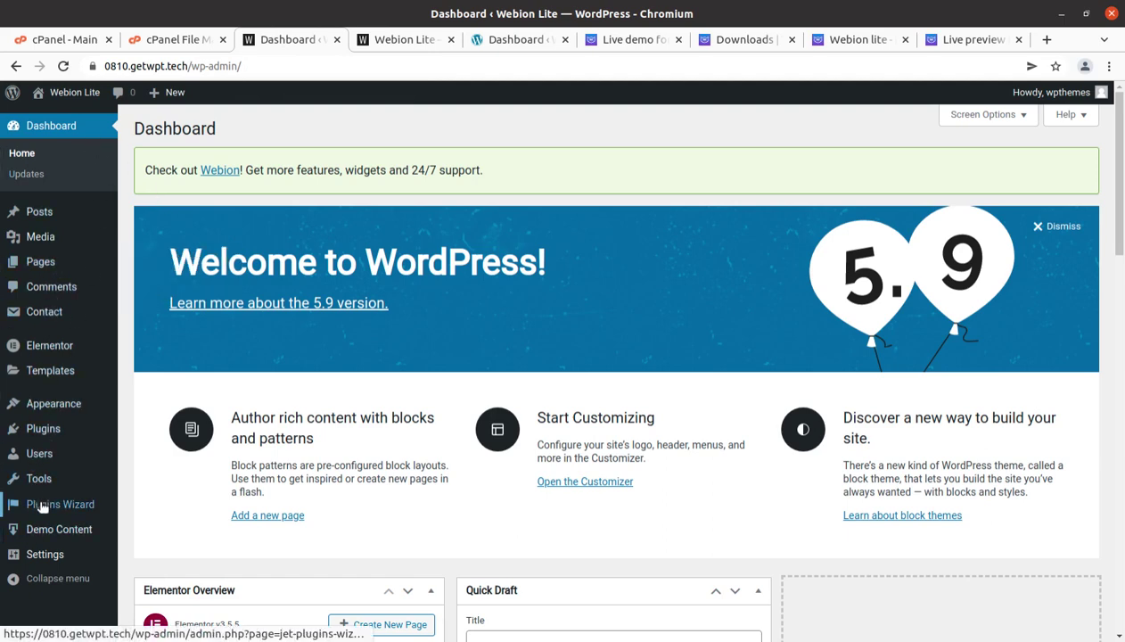
mouse_move(57, 531)
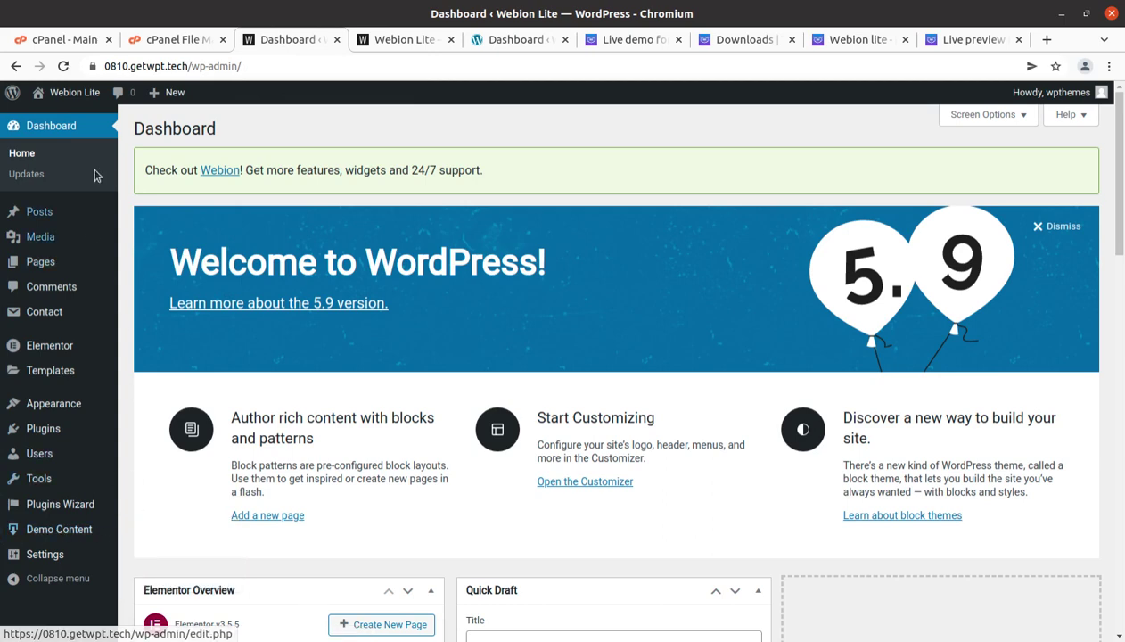
mouse_move(46, 426)
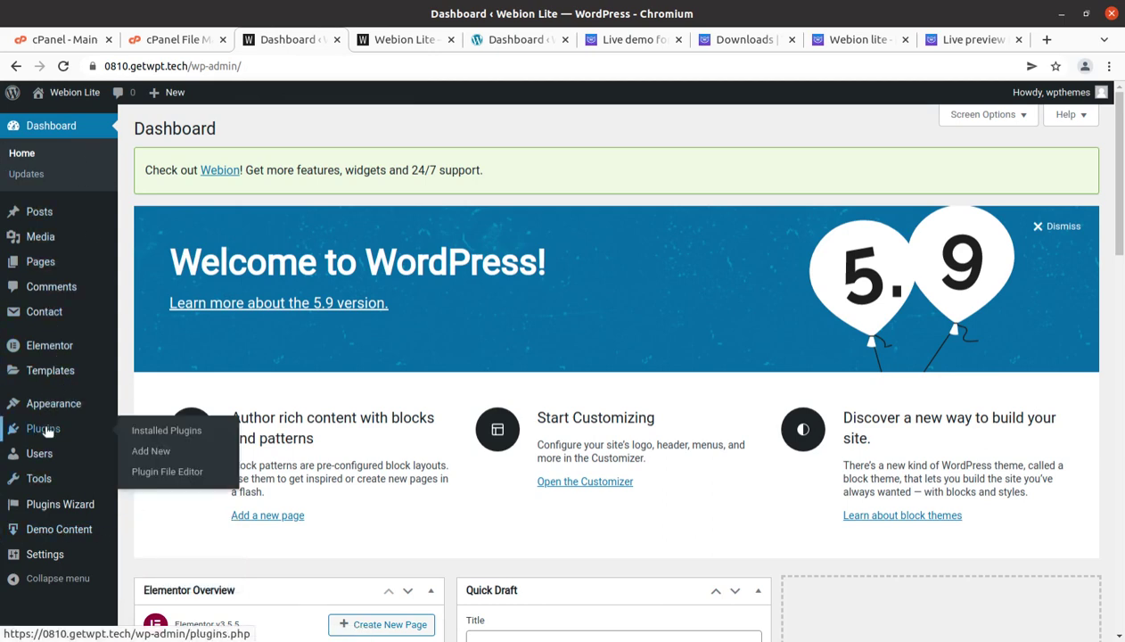
click(160, 433)
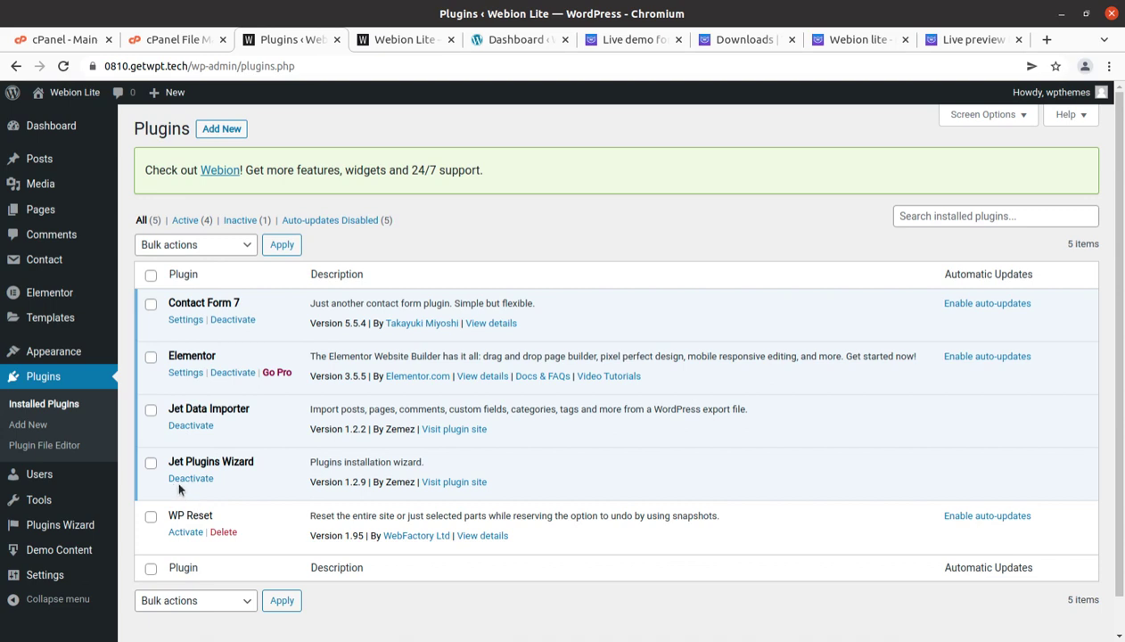
click(181, 428)
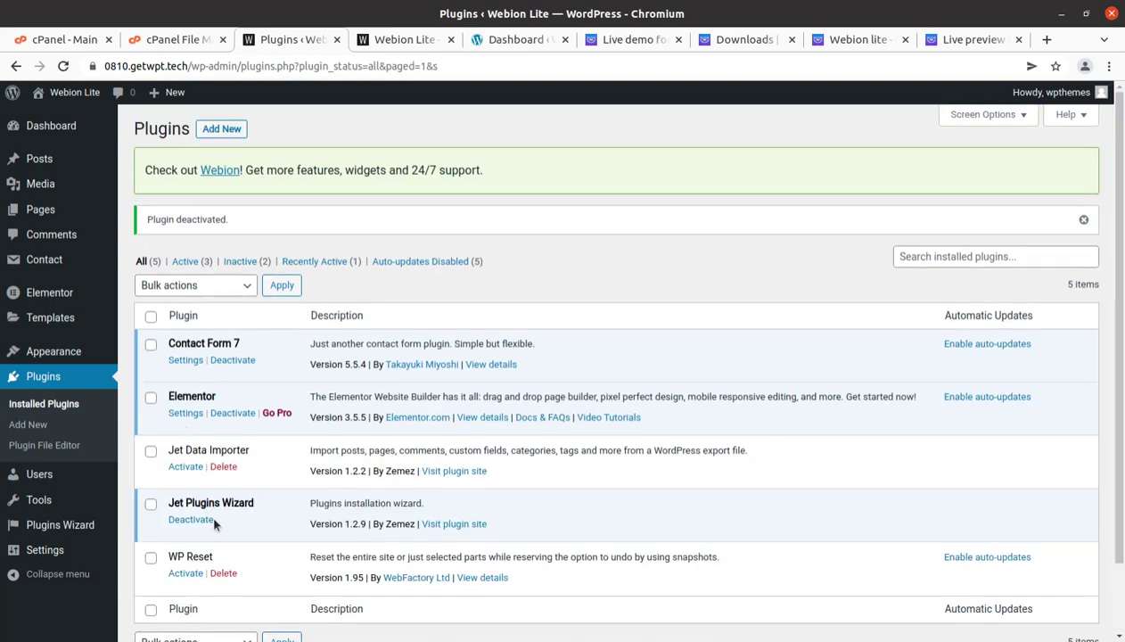
click(189, 520)
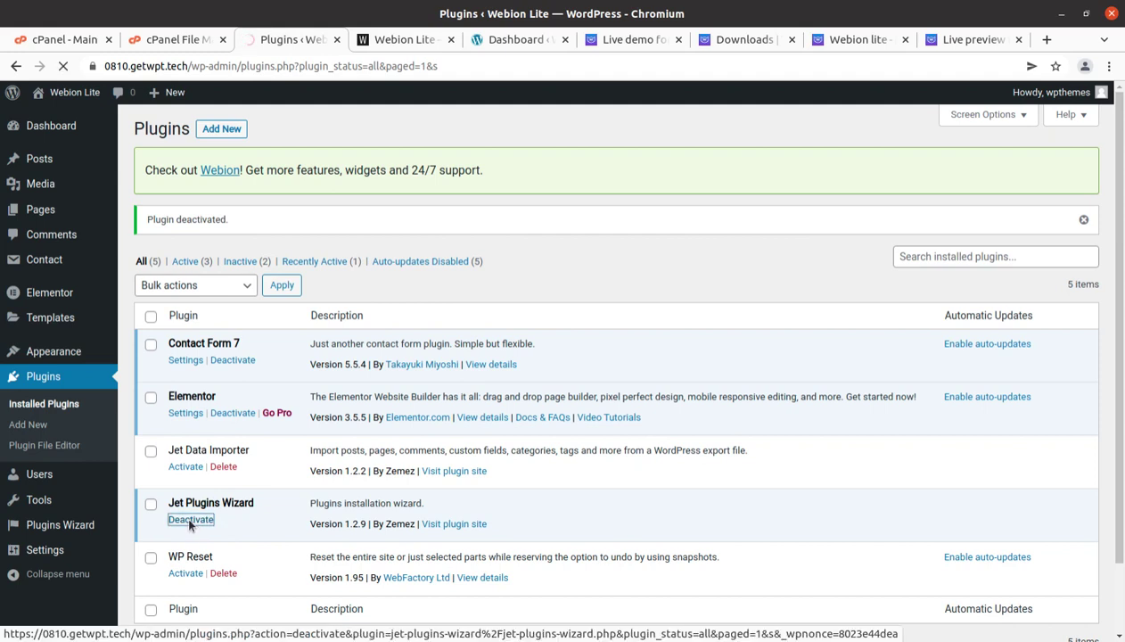
Review the WP Reset, Jet Data Importer and Jet Plugins Wizard entries in the plugins list
scroll(249, 477, down, 3)
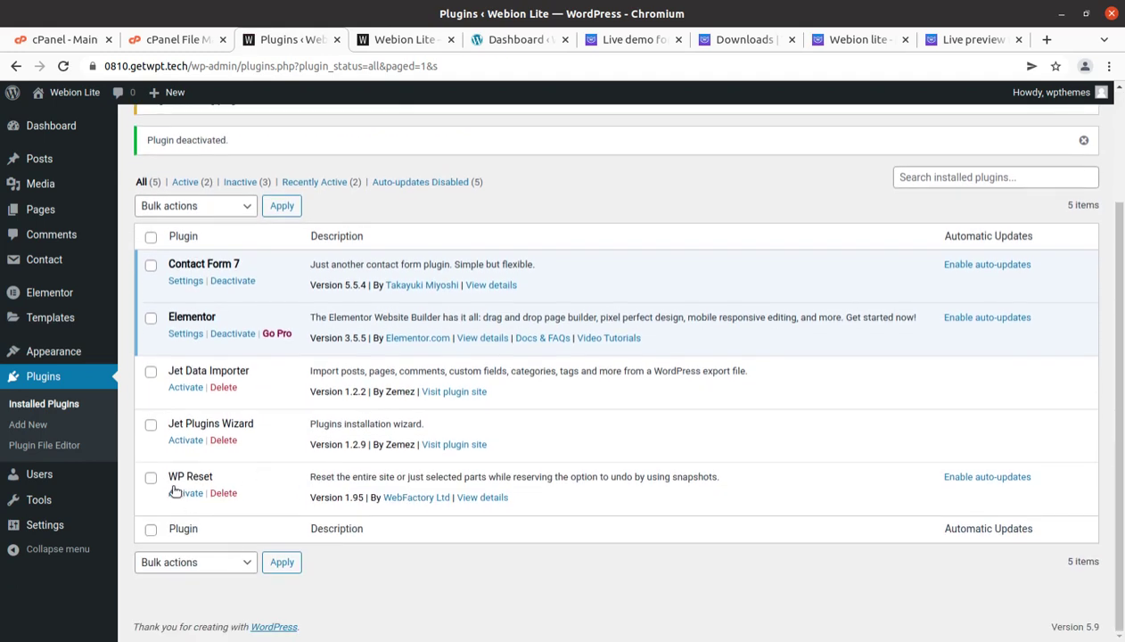
drag(216, 477, 169, 473)
click(257, 439)
drag(169, 372, 252, 372)
drag(168, 425, 265, 424)
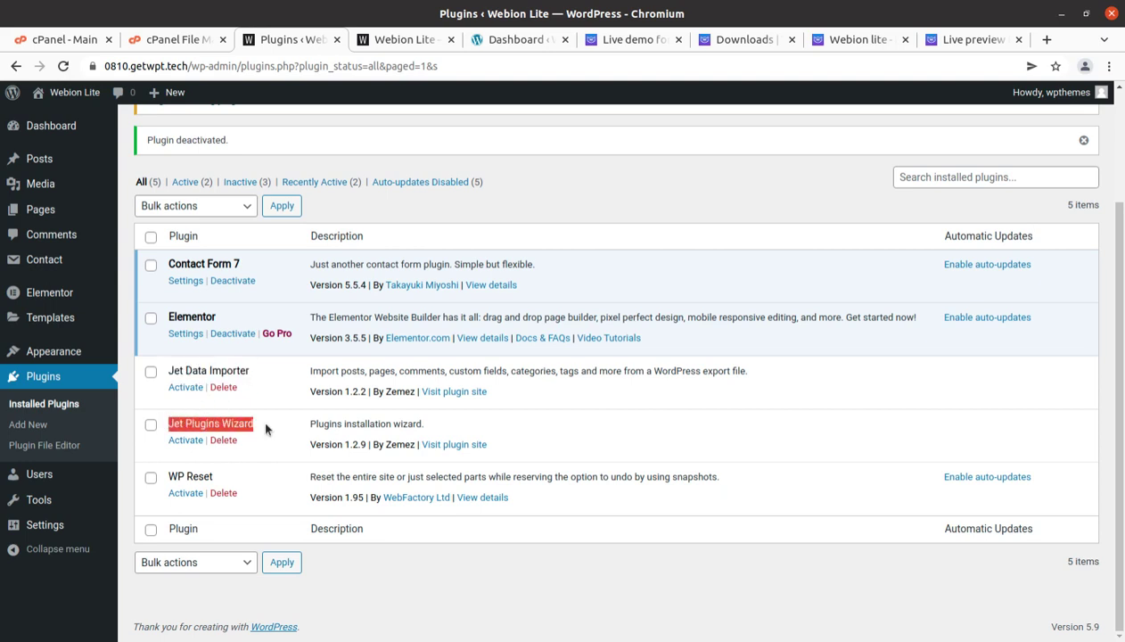
Reload the live site to check its home page, open the About page, and return to the installed plugins list
click(380, 41)
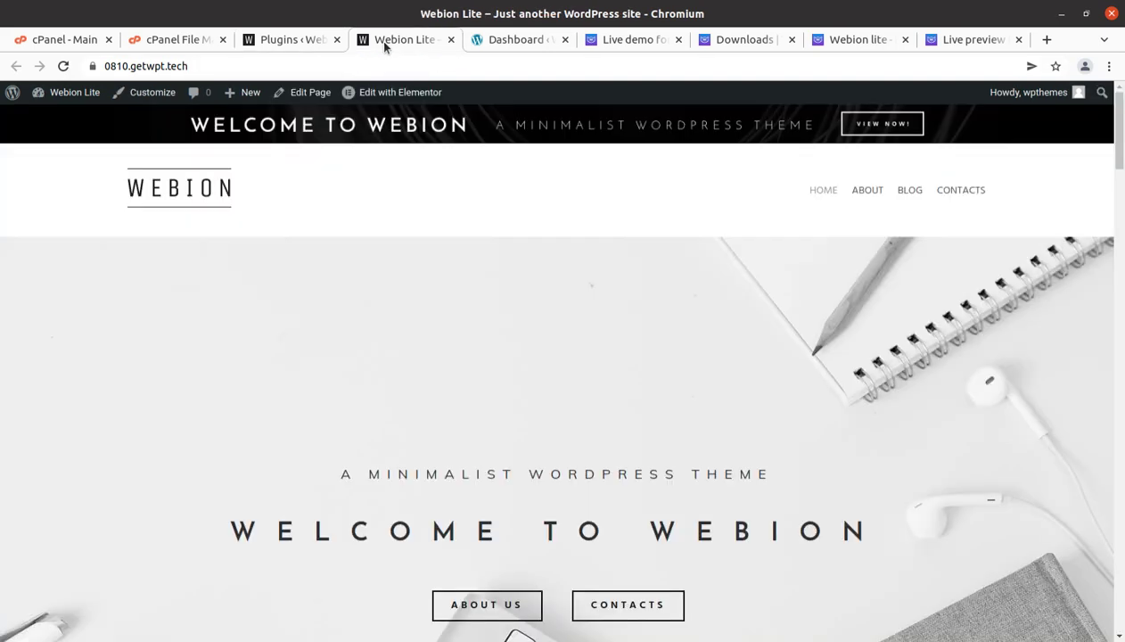
click(62, 67)
scroll(766, 330, down, 2)
scroll(873, 249, up, 2)
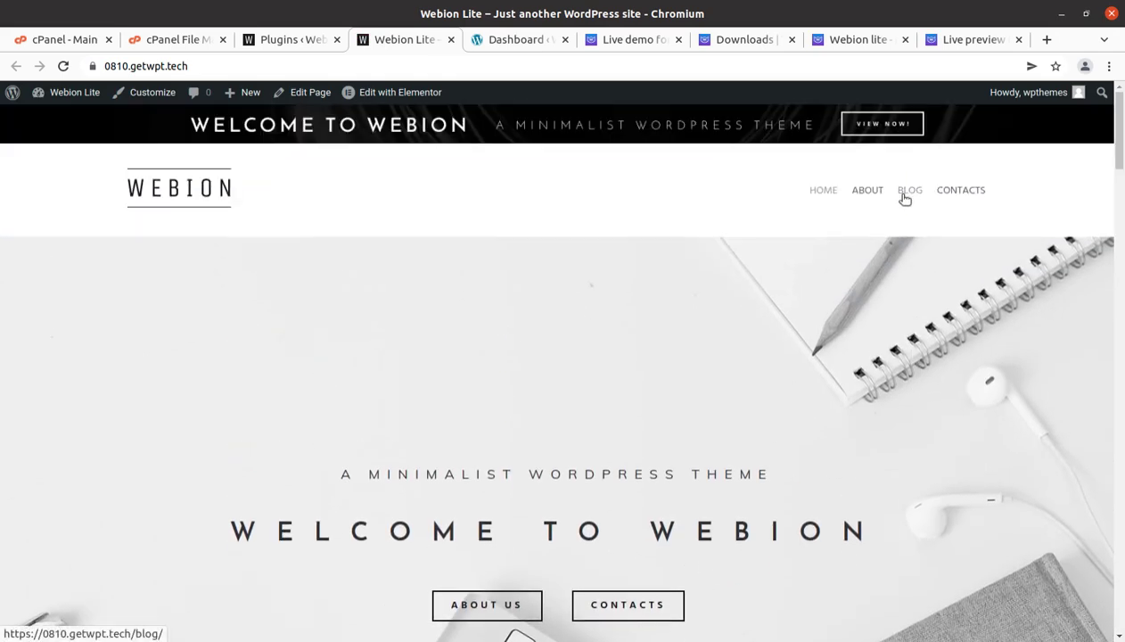
click(868, 190)
click(288, 39)
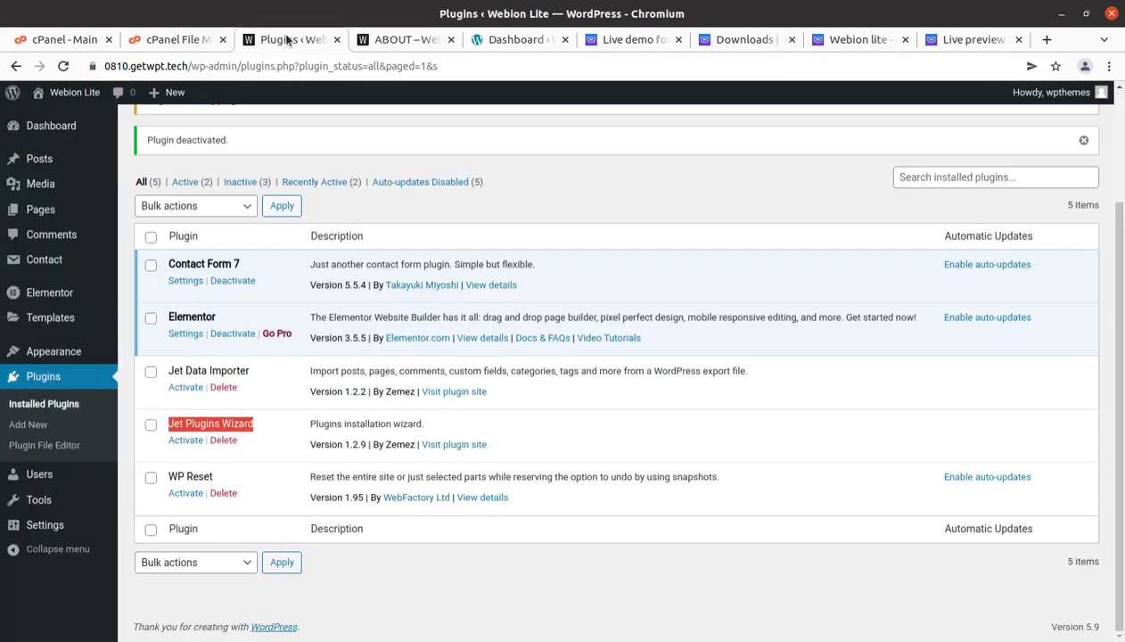
scroll(254, 405, up, 3)
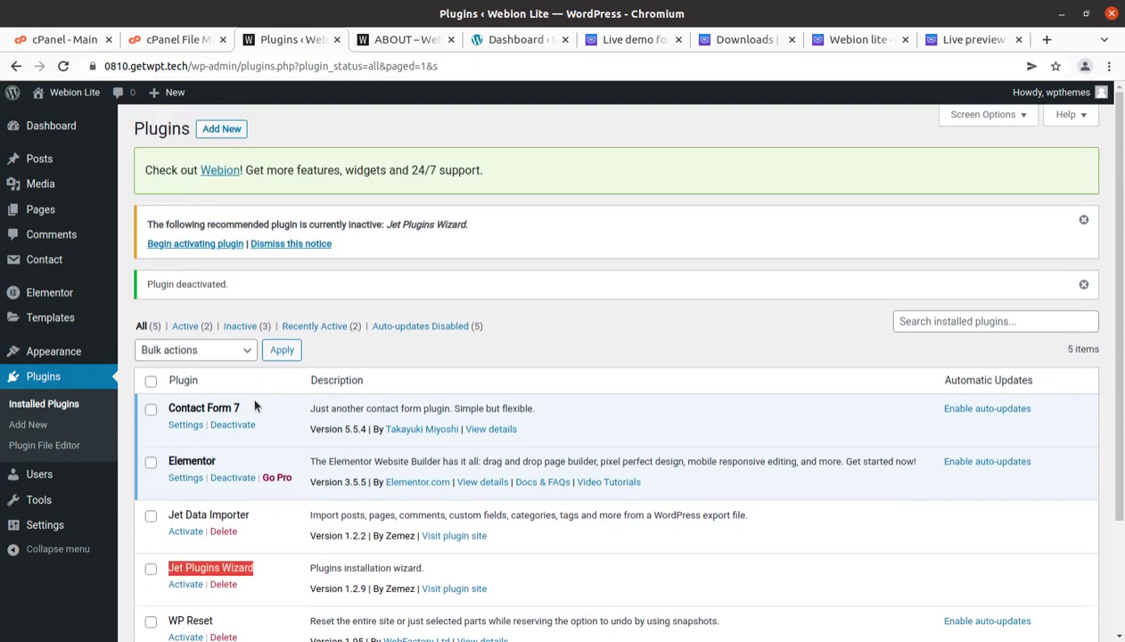
Dismiss the recommended-plugin notice and delete the inactive Jet Data Importer and Jet Plugins Wizard plugins
click(302, 244)
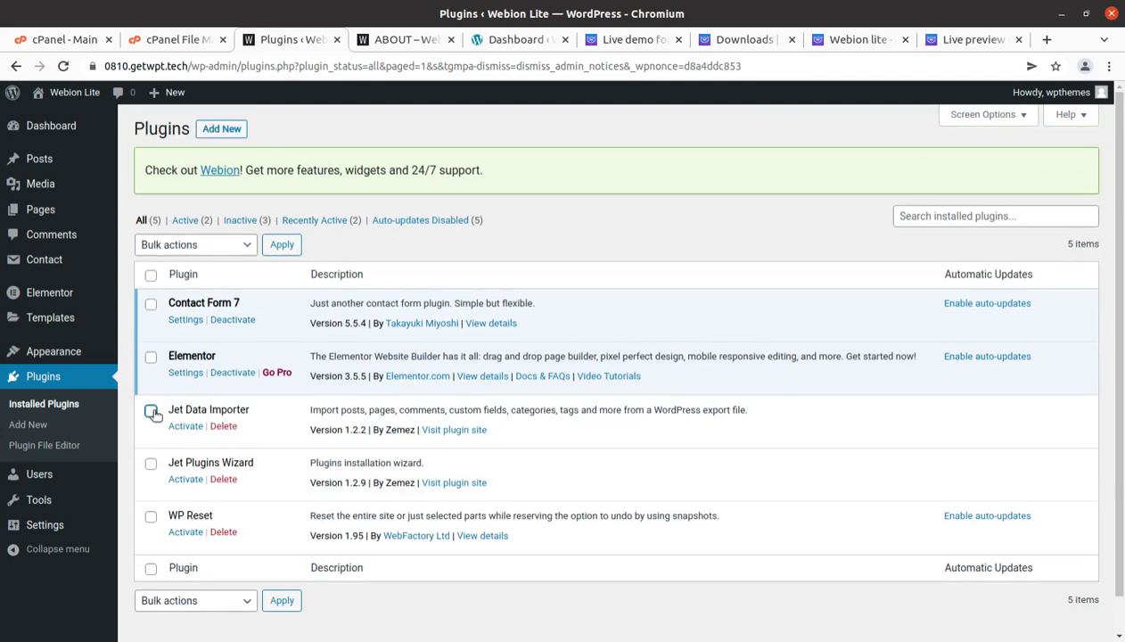
click(223, 426)
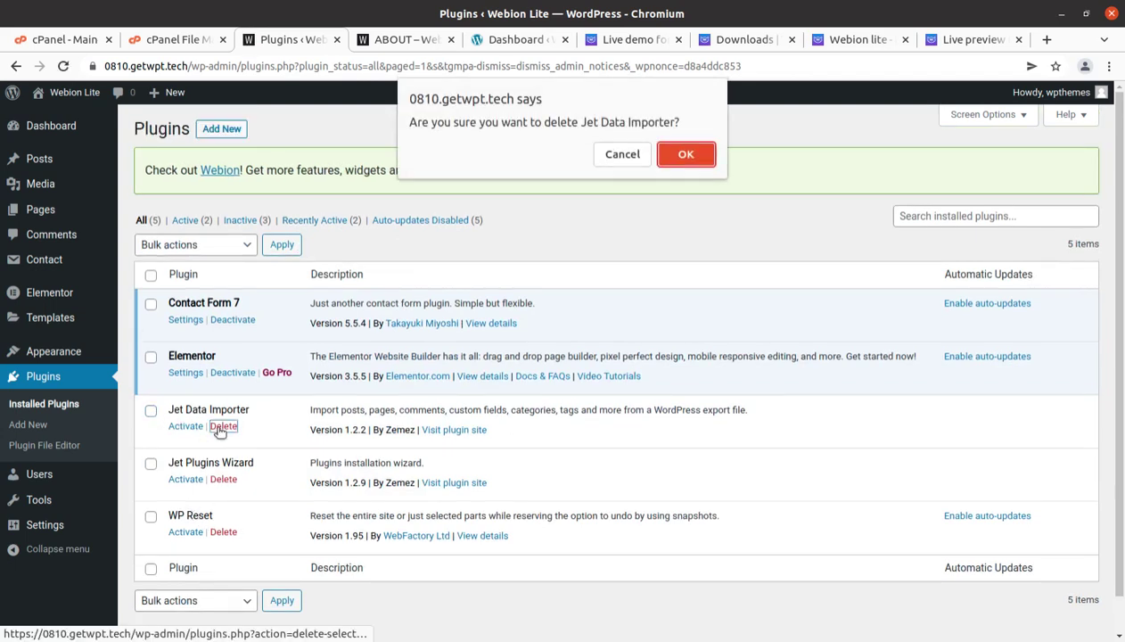
click(686, 154)
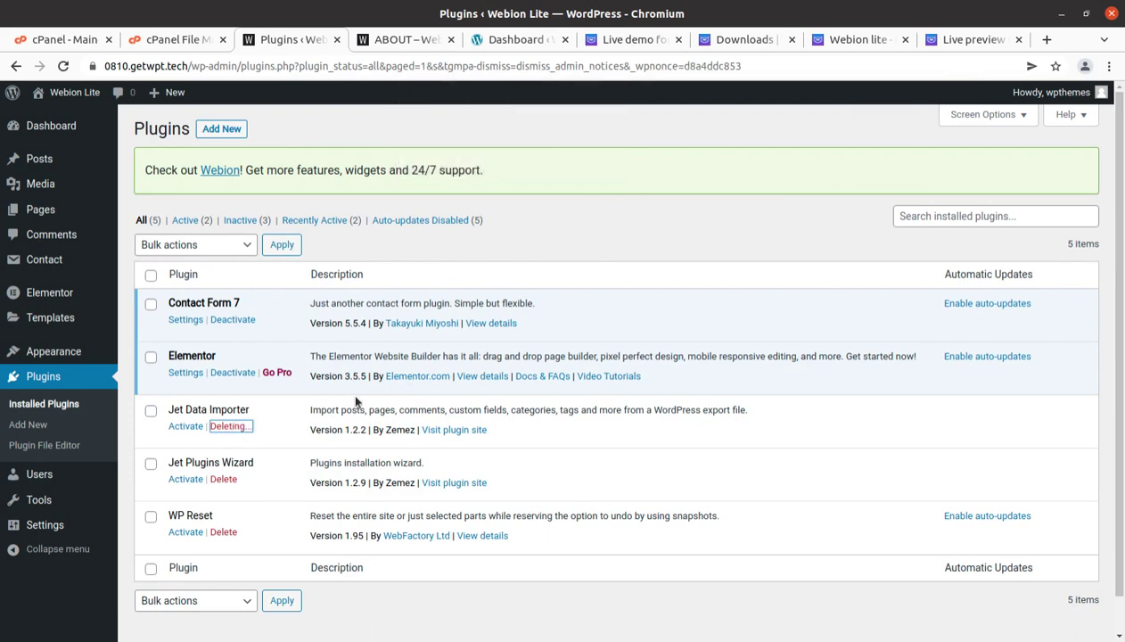
click(224, 455)
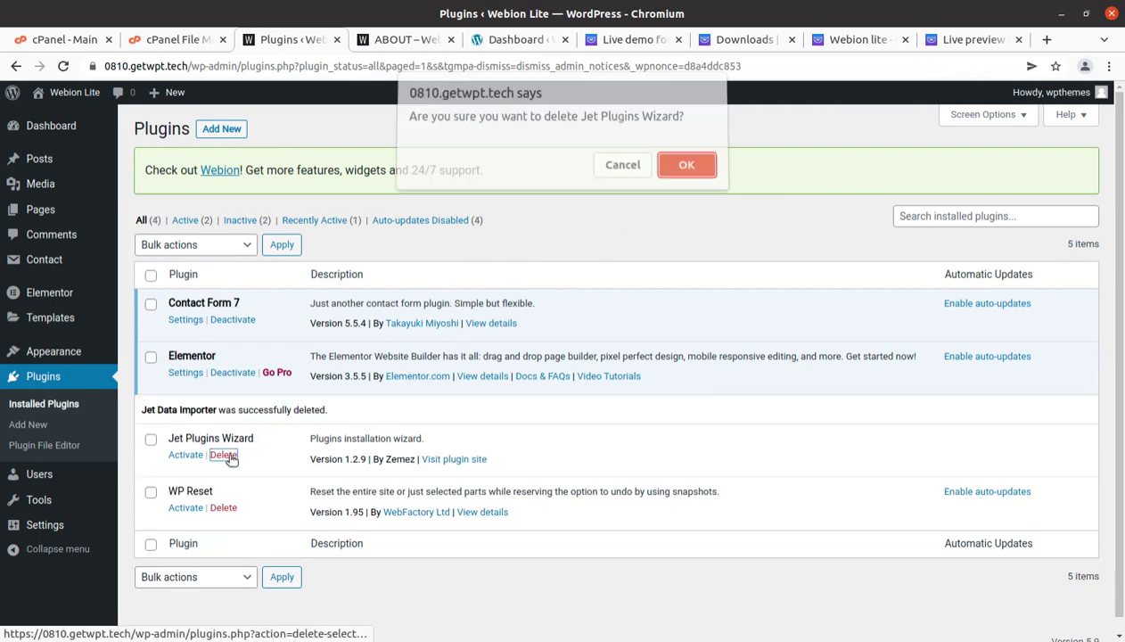
click(679, 177)
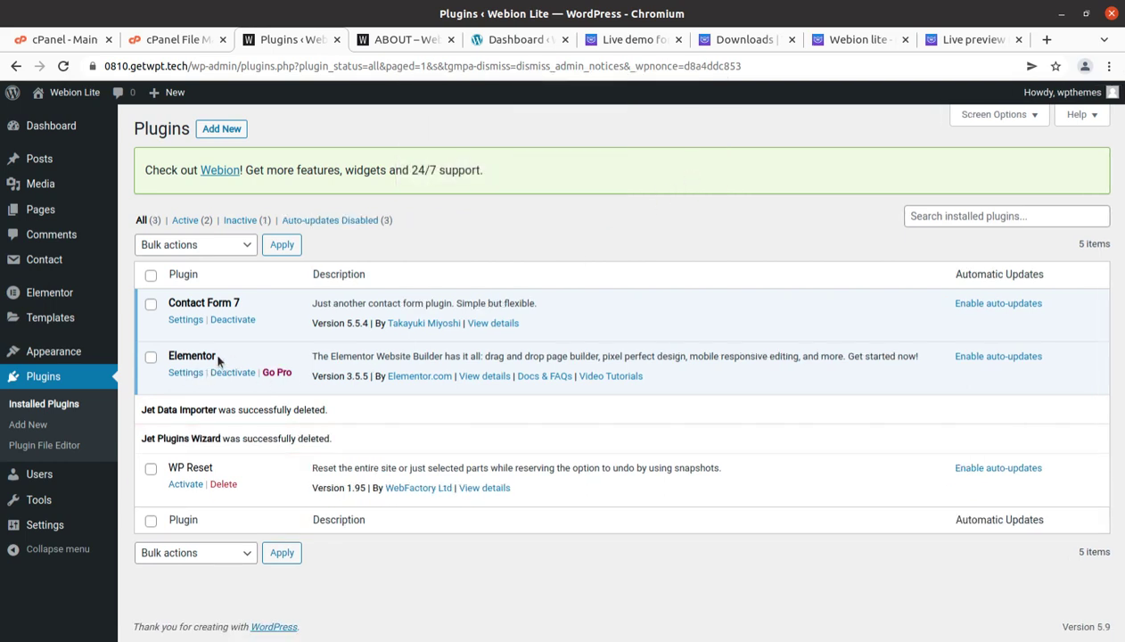
Review the Elementor and Contact Form 7 entries, then examine the live Contacts page's form and map
drag(217, 358, 168, 355)
drag(240, 303, 168, 303)
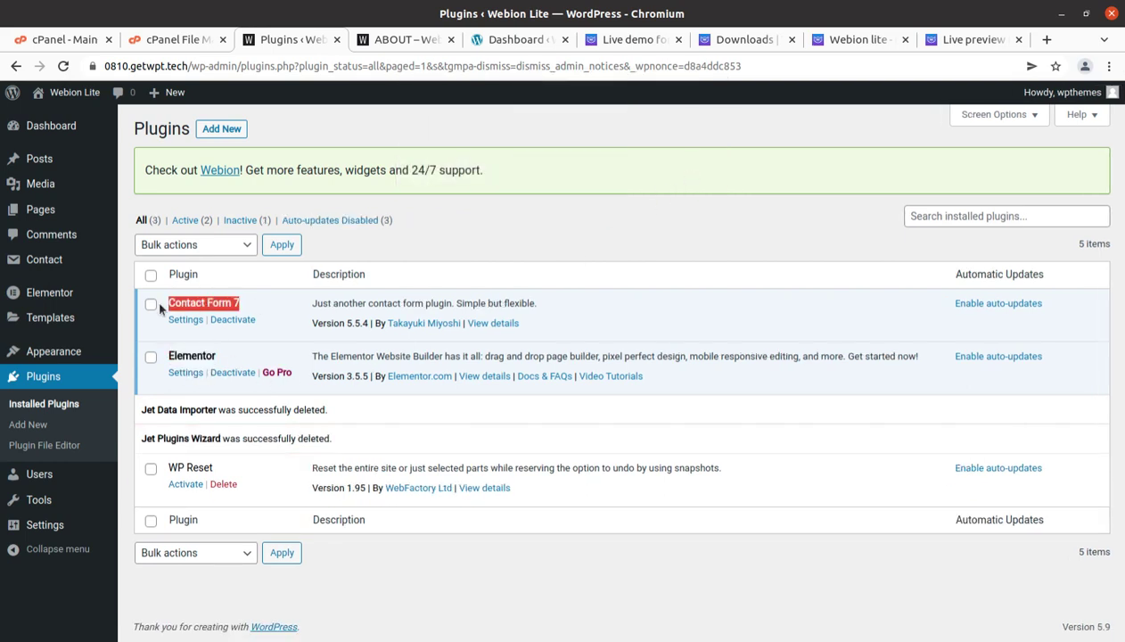
click(408, 40)
click(952, 194)
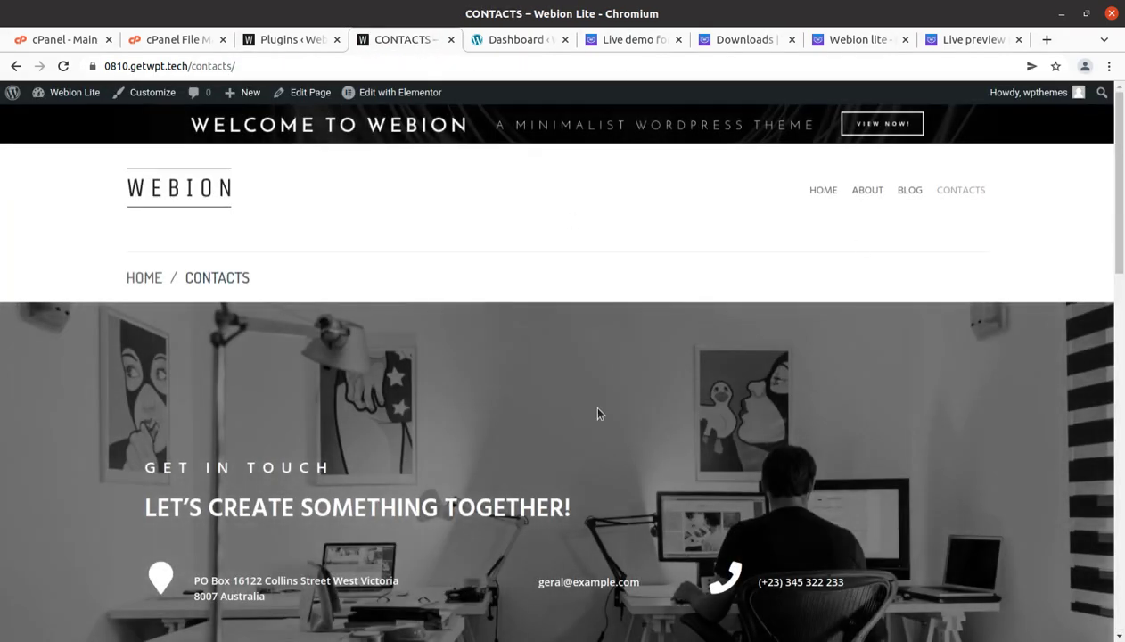
scroll(598, 413, down, 6)
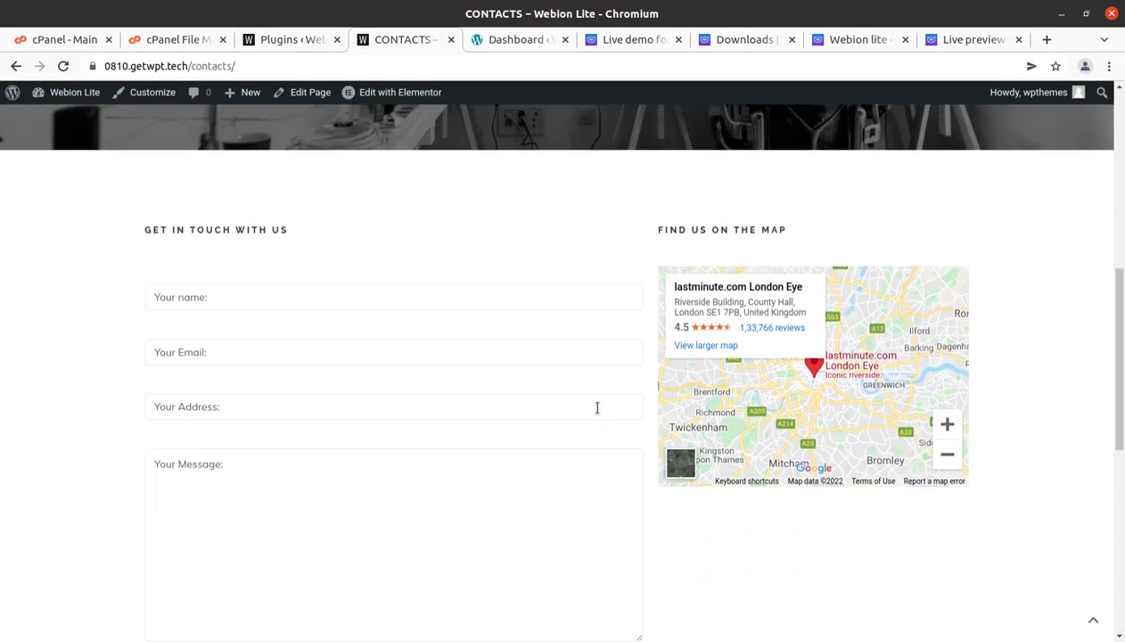
scroll(597, 407, up, 6)
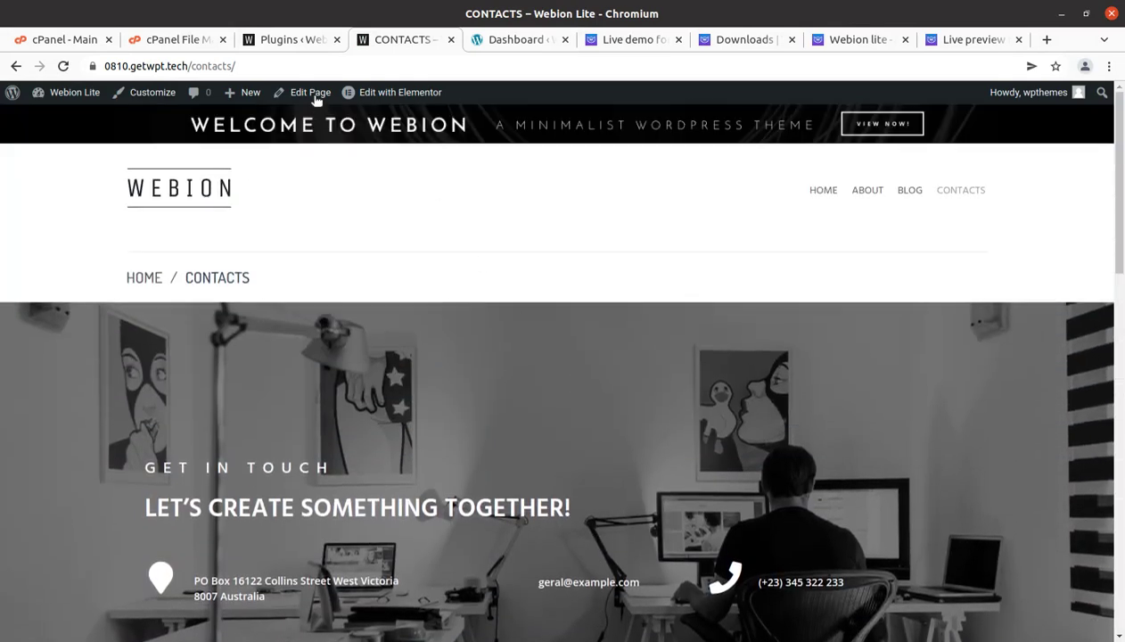
Return to the WordPress admin and open the dashboard home screen
click(296, 39)
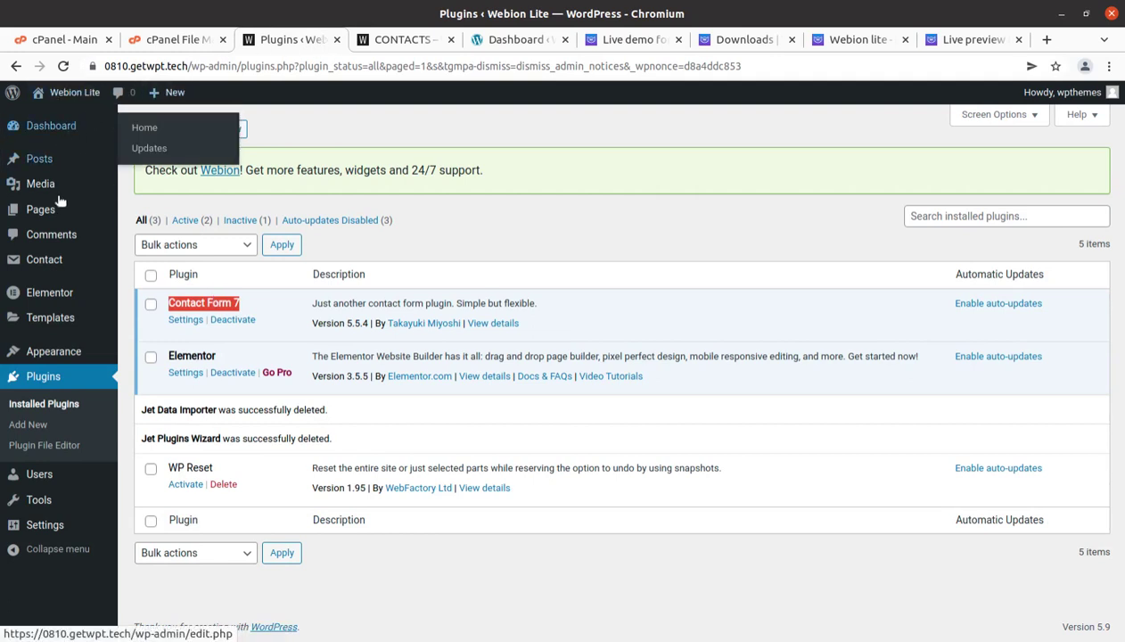
mouse_move(41, 356)
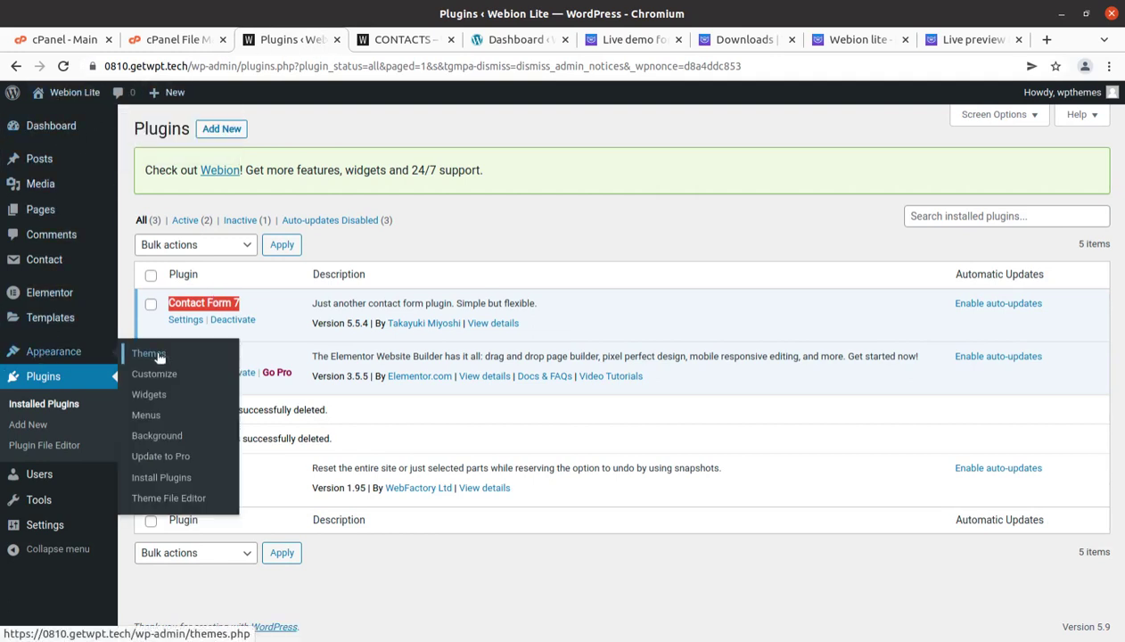
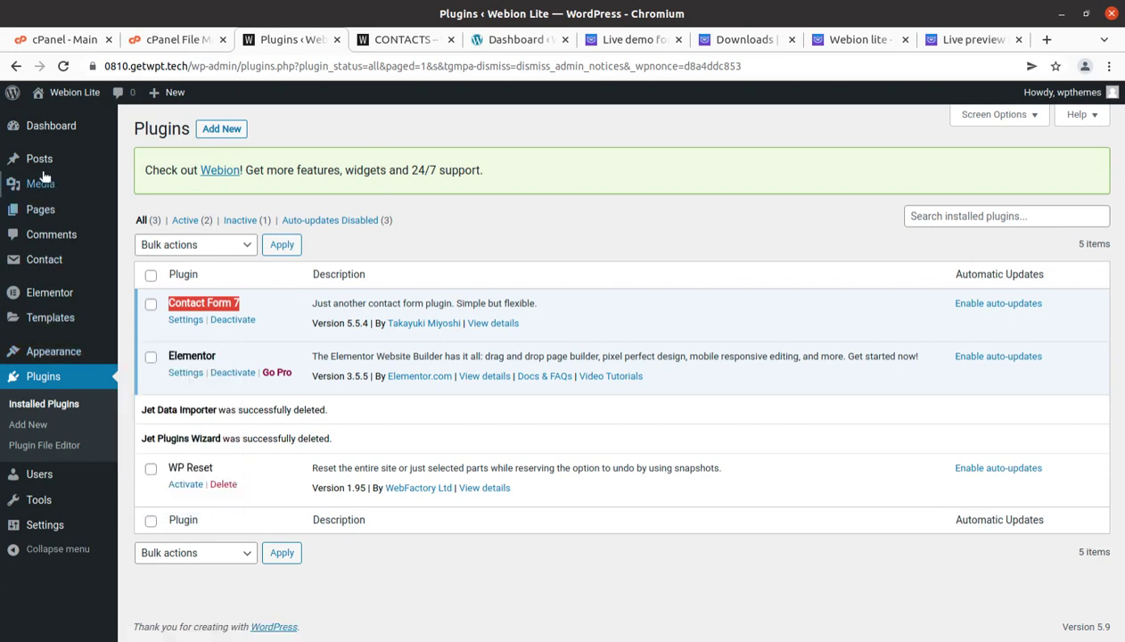
click(44, 133)
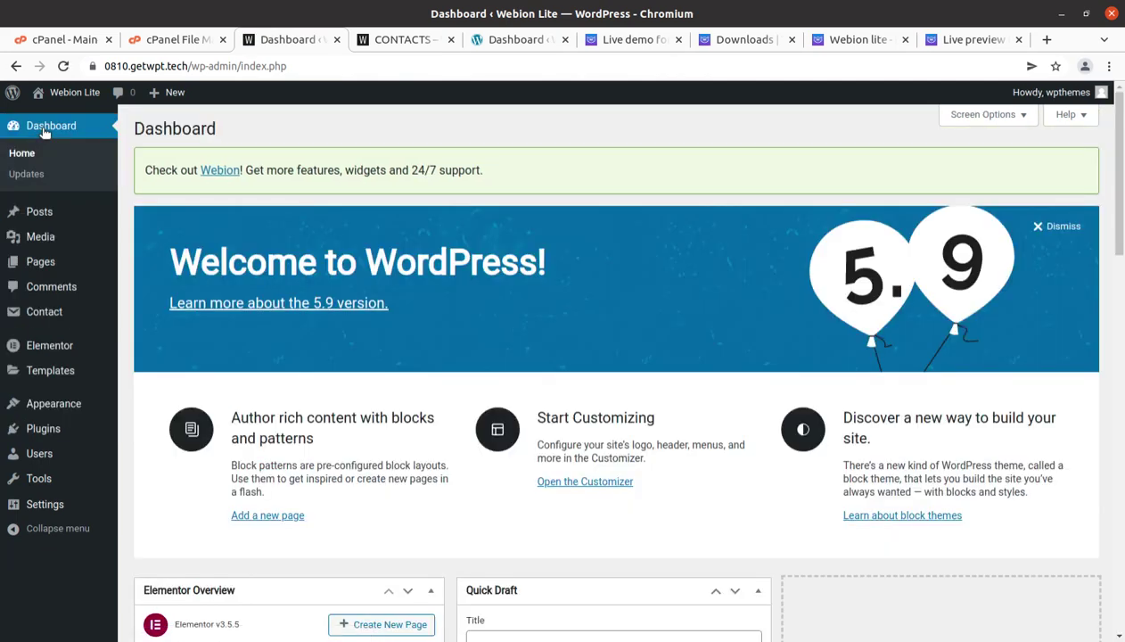
Open the live site's home page and look over its banner, feature columns, quote and skills sections, and site address
click(386, 42)
click(189, 193)
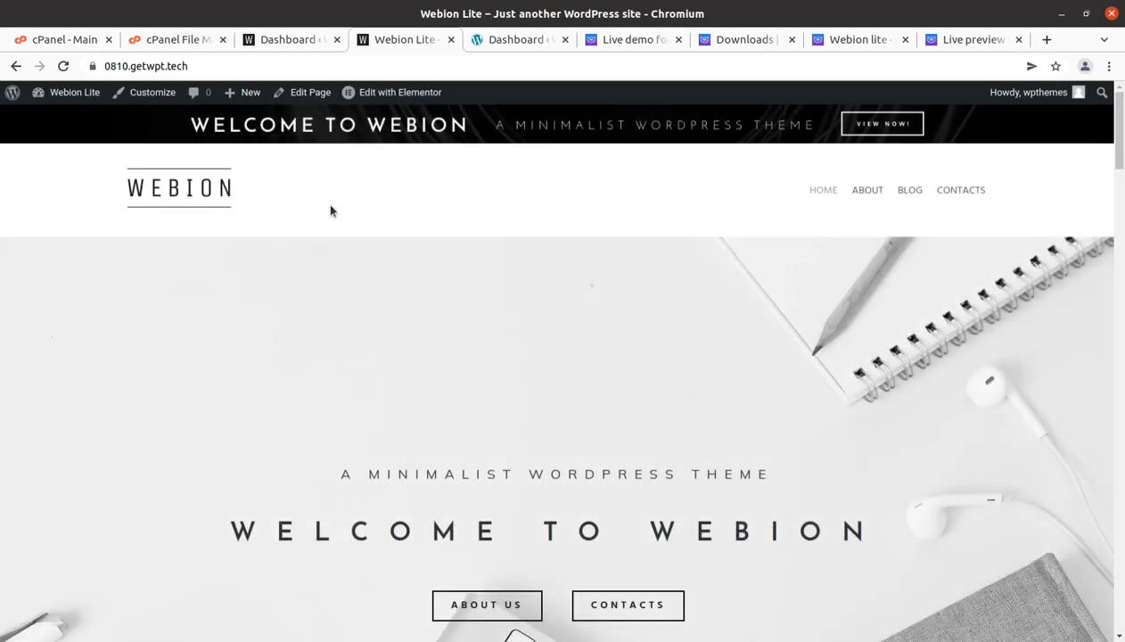
scroll(382, 358, down, 3)
scroll(380, 359, down, 1)
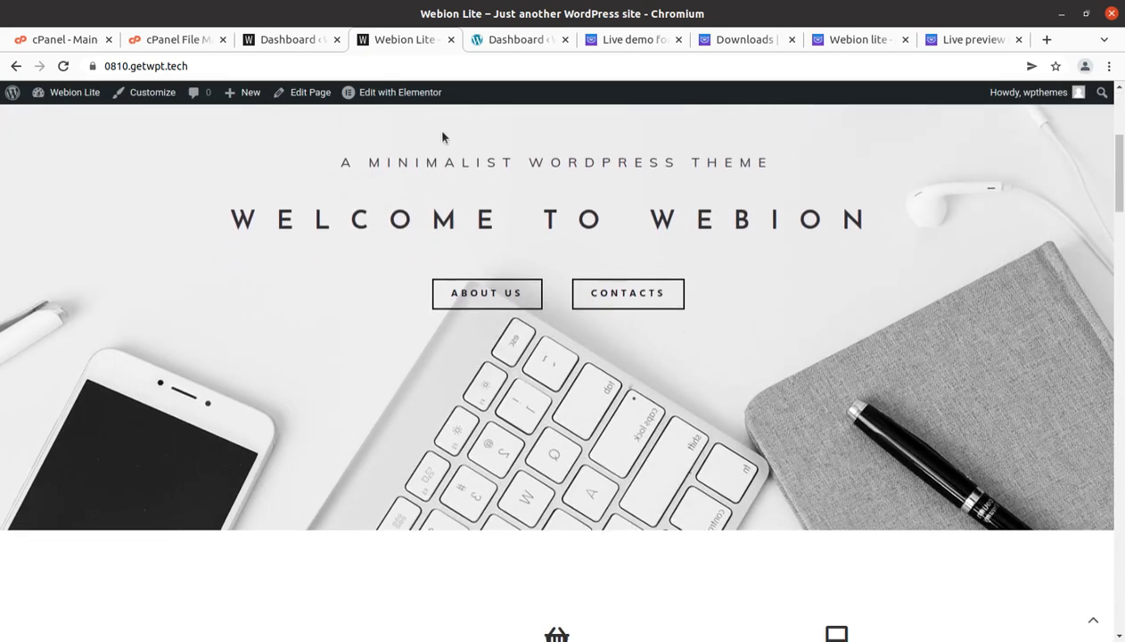
scroll(411, 220, up, 3)
scroll(410, 219, up, 2)
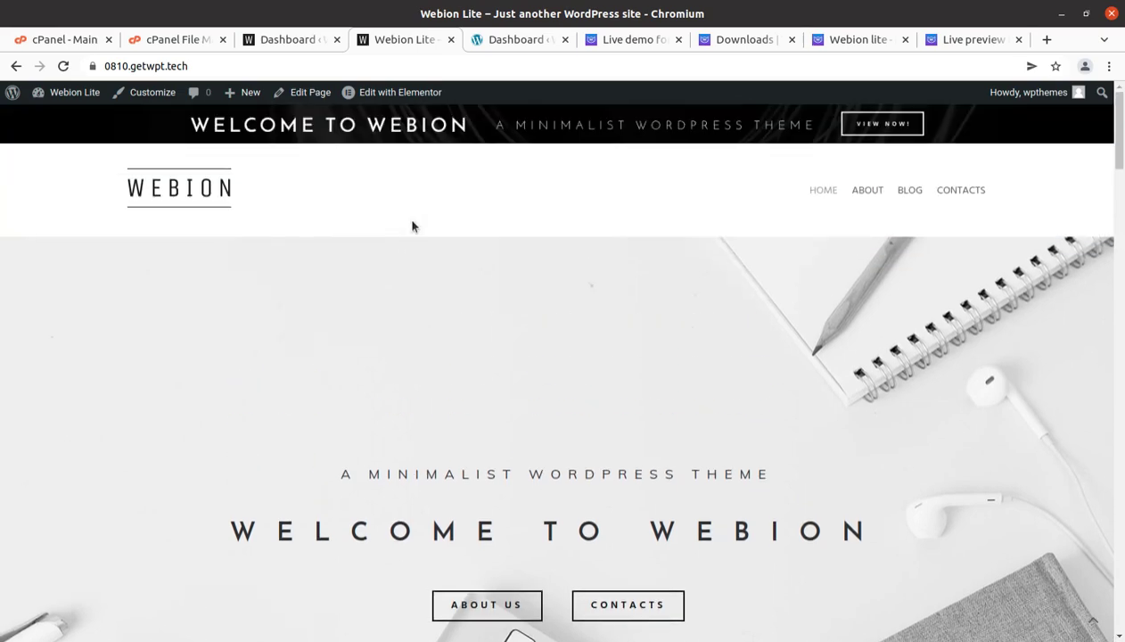
scroll(372, 254, down, 2)
scroll(371, 275, down, 10)
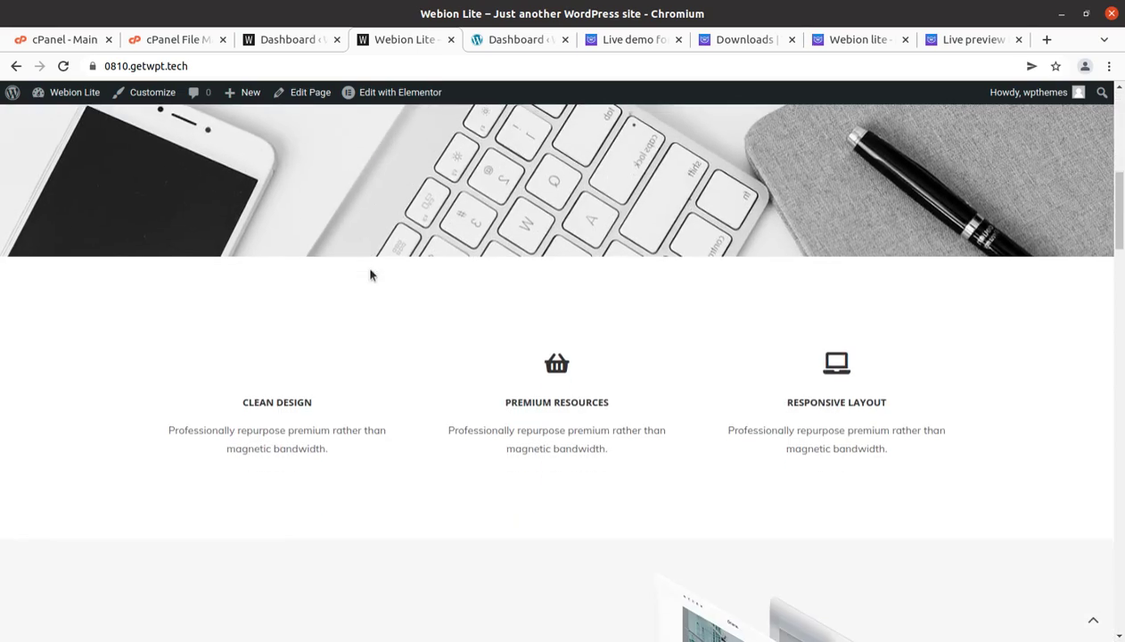
scroll(371, 275, down, 5)
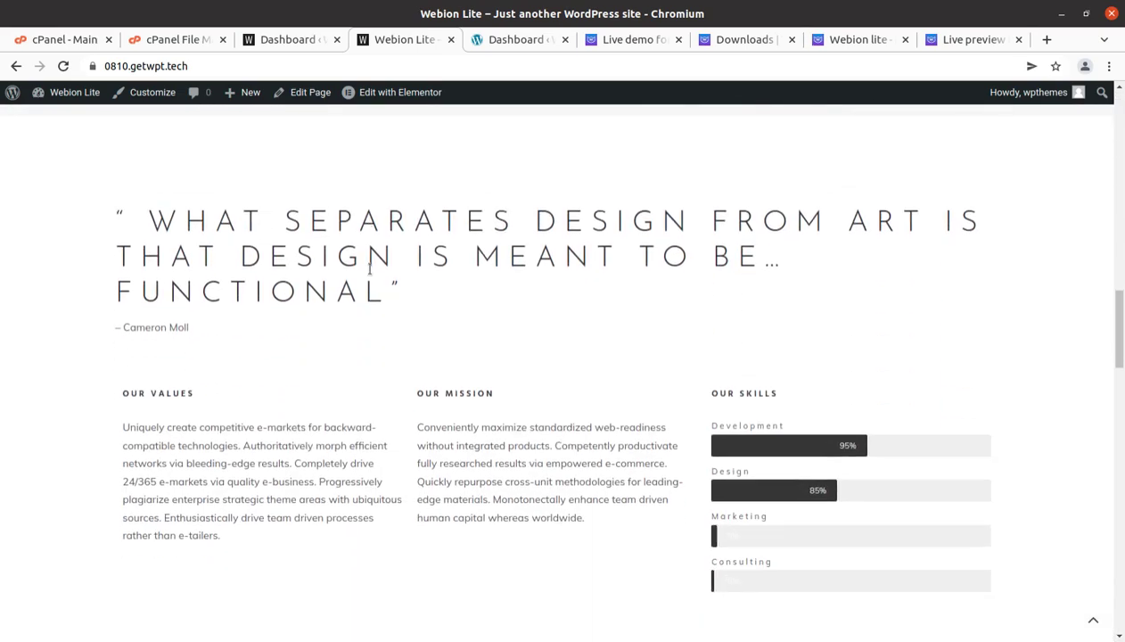
scroll(438, 310, up, 3)
scroll(438, 310, up, 7)
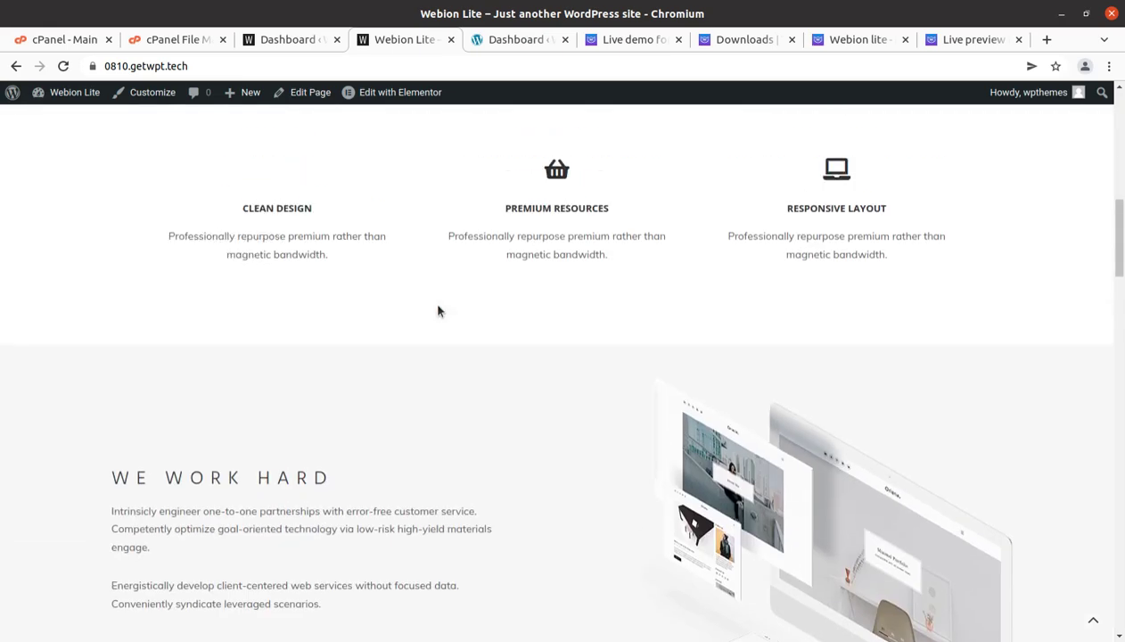
scroll(437, 310, up, 4)
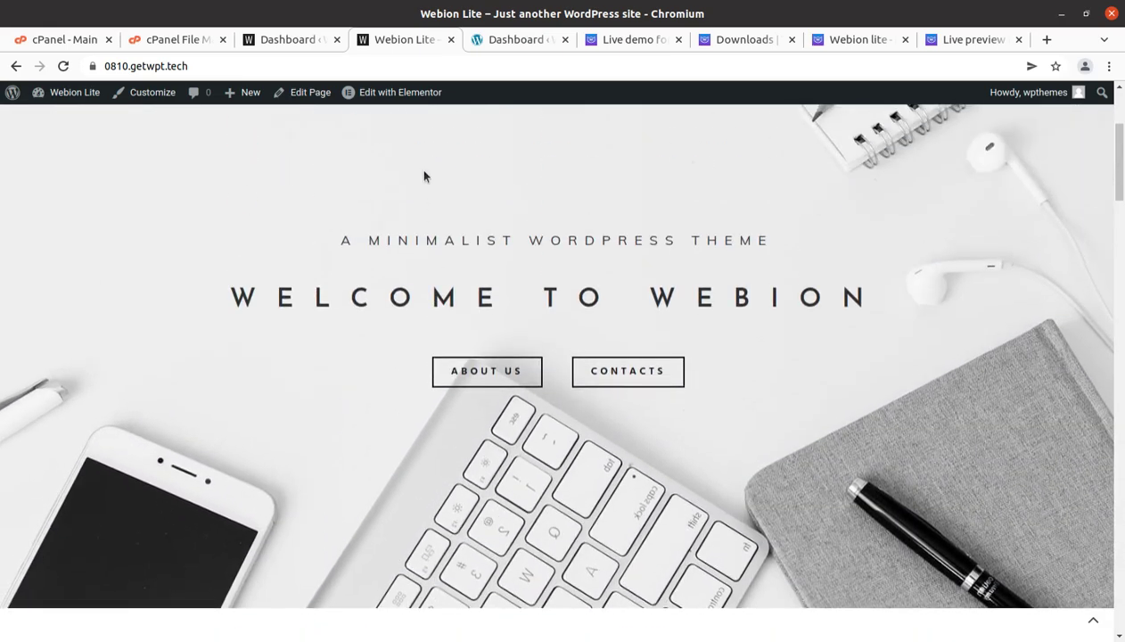
drag(189, 66, 105, 66)
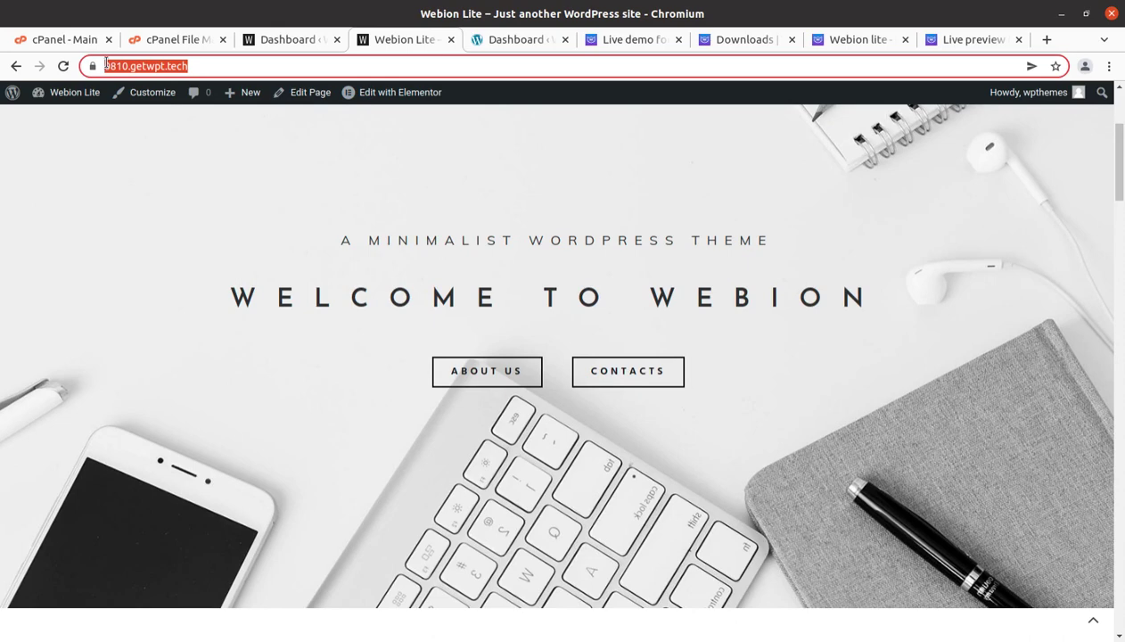
click(337, 287)
Open the home page in the Elementor editor and look over its welcome banner
mouse_move(411, 93)
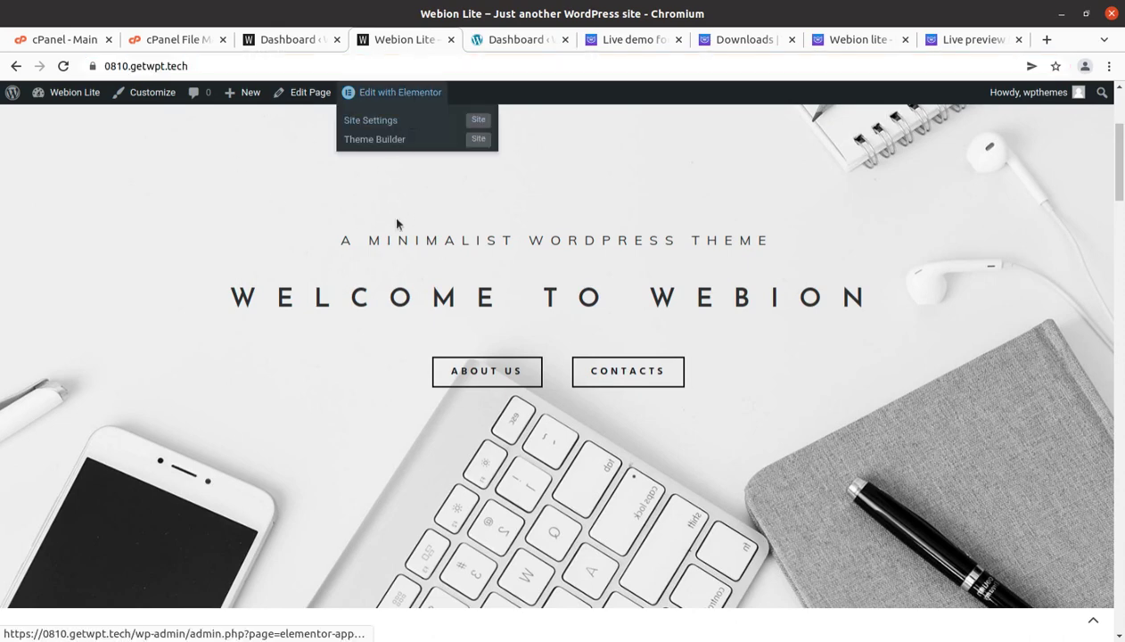
click(384, 95)
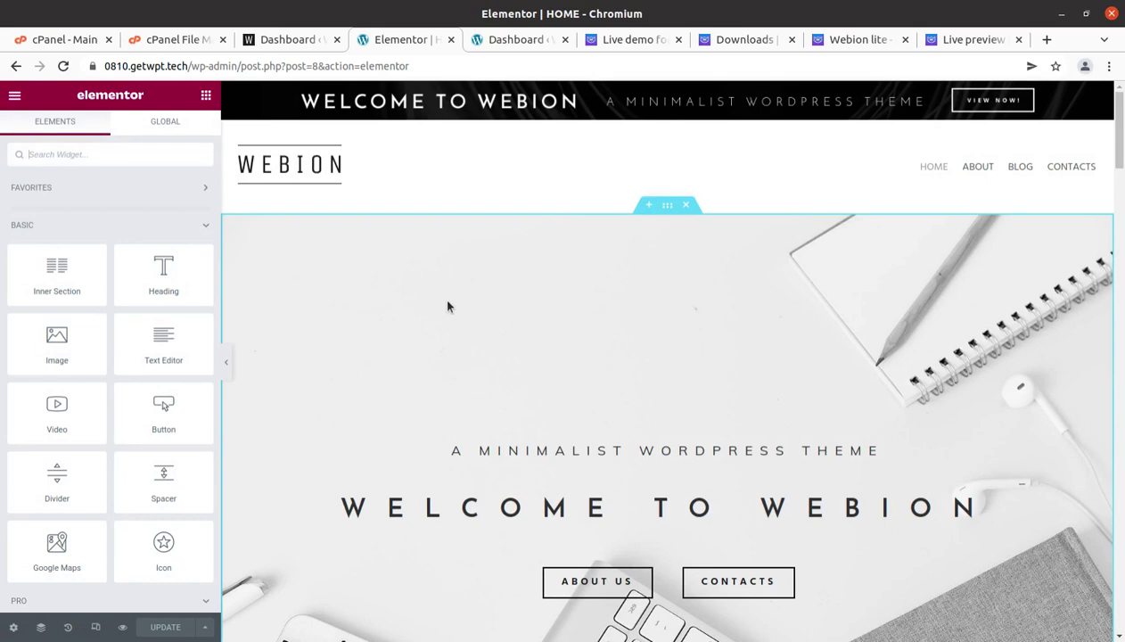
scroll(447, 306, down, 3)
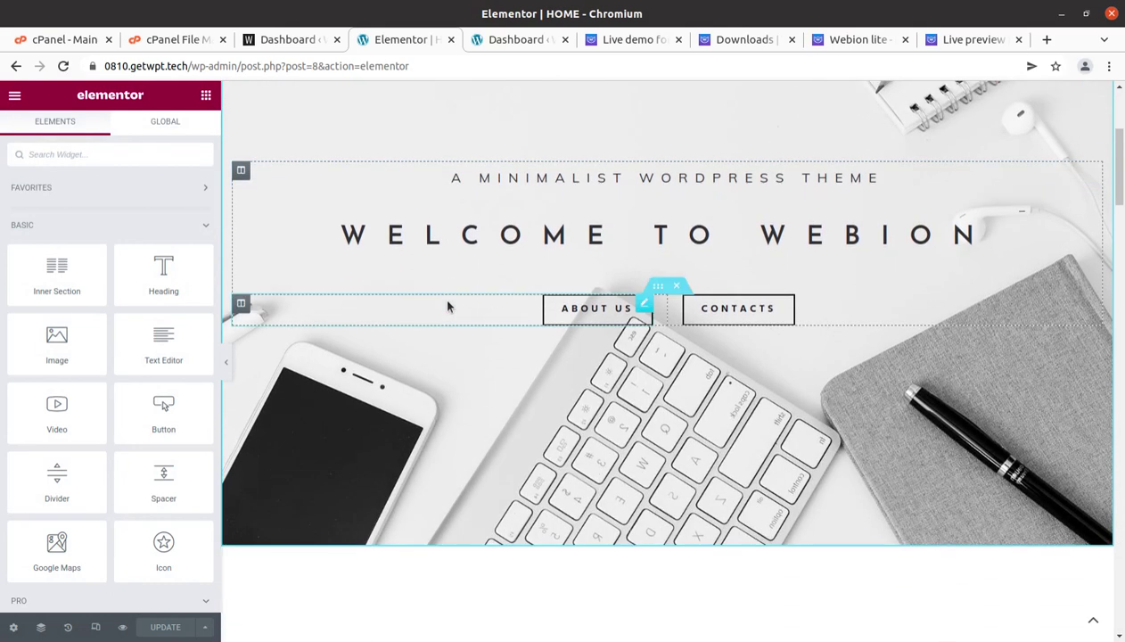
scroll(447, 306, up, 3)
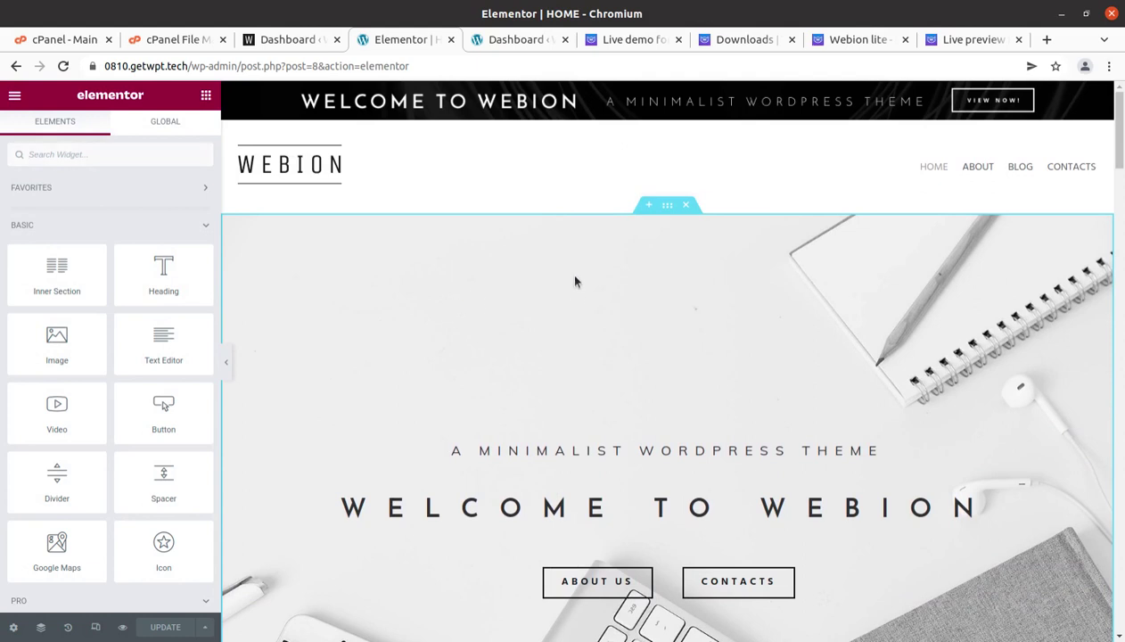
scroll(576, 321, down, 1)
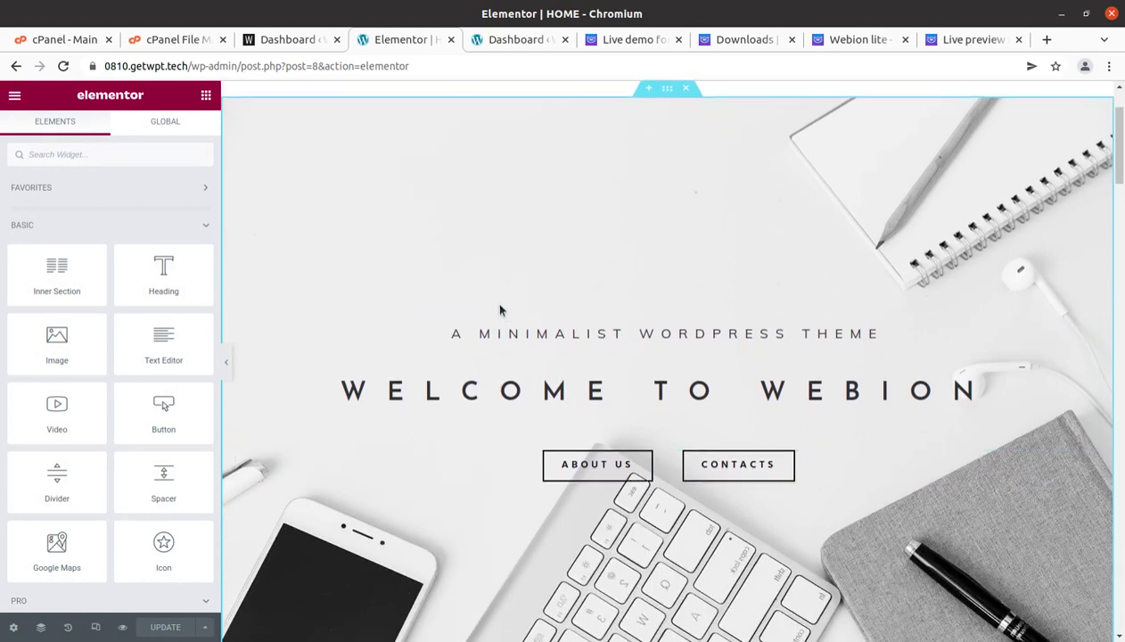
scroll(510, 302, up, 1)
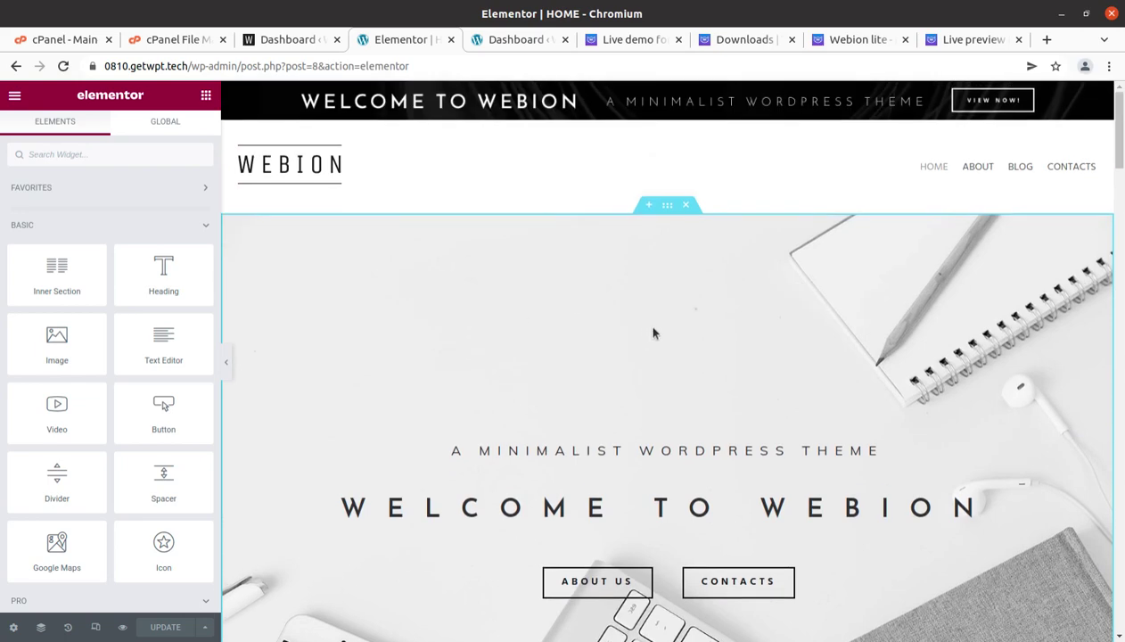
Examine the welcome banner section's layout and background style settings and the "WELCOME TO WEBION" heading's content settings
click(668, 207)
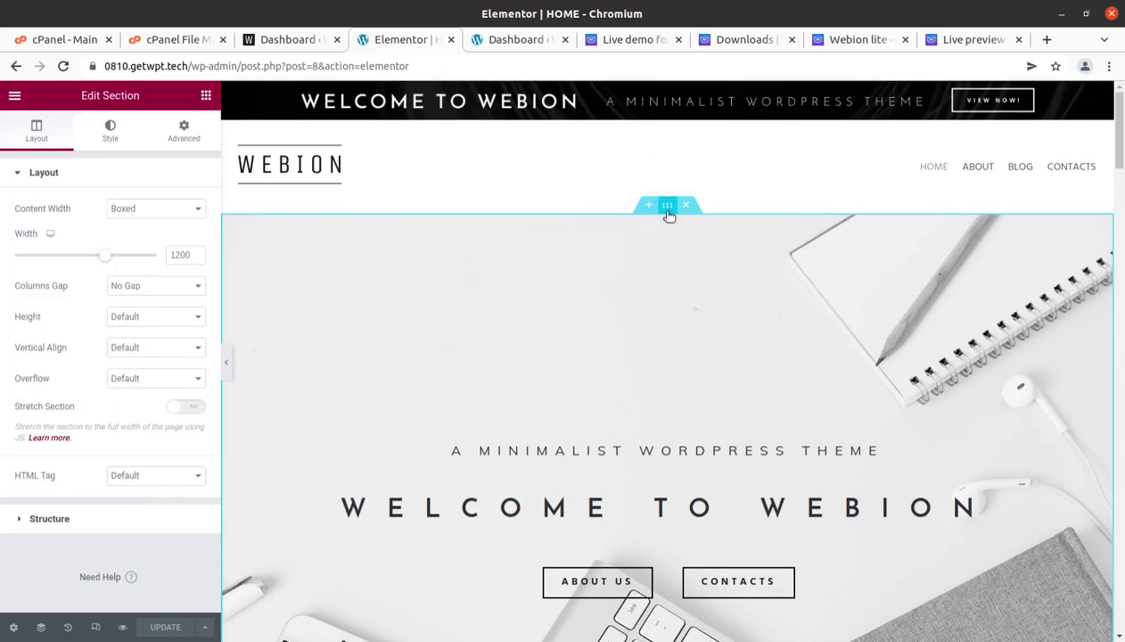
click(110, 133)
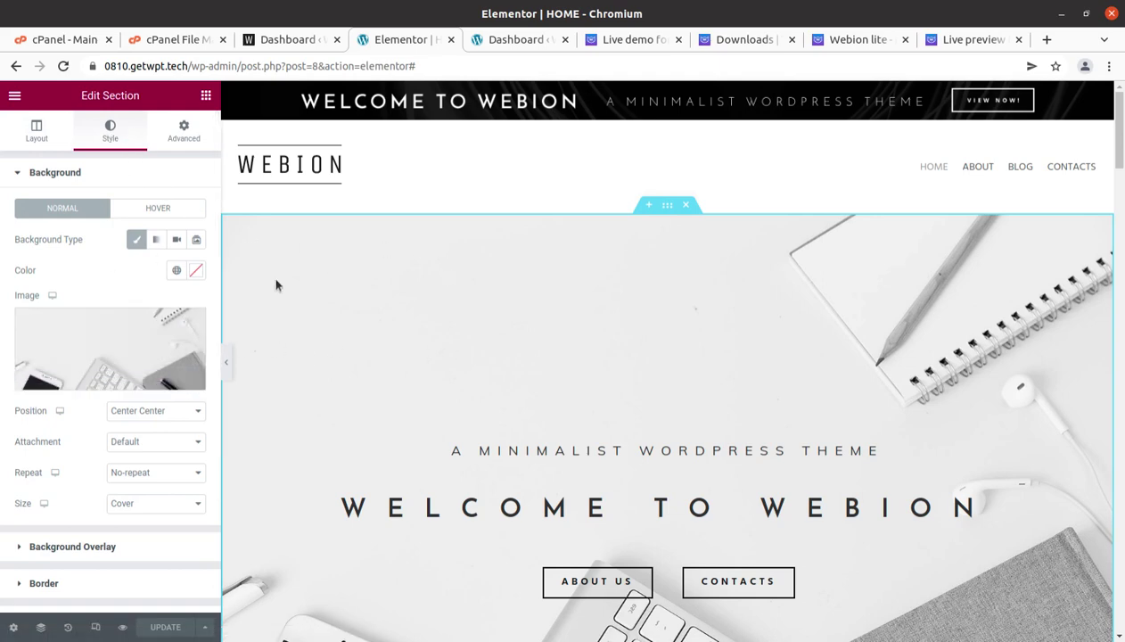
mouse_move(153, 330)
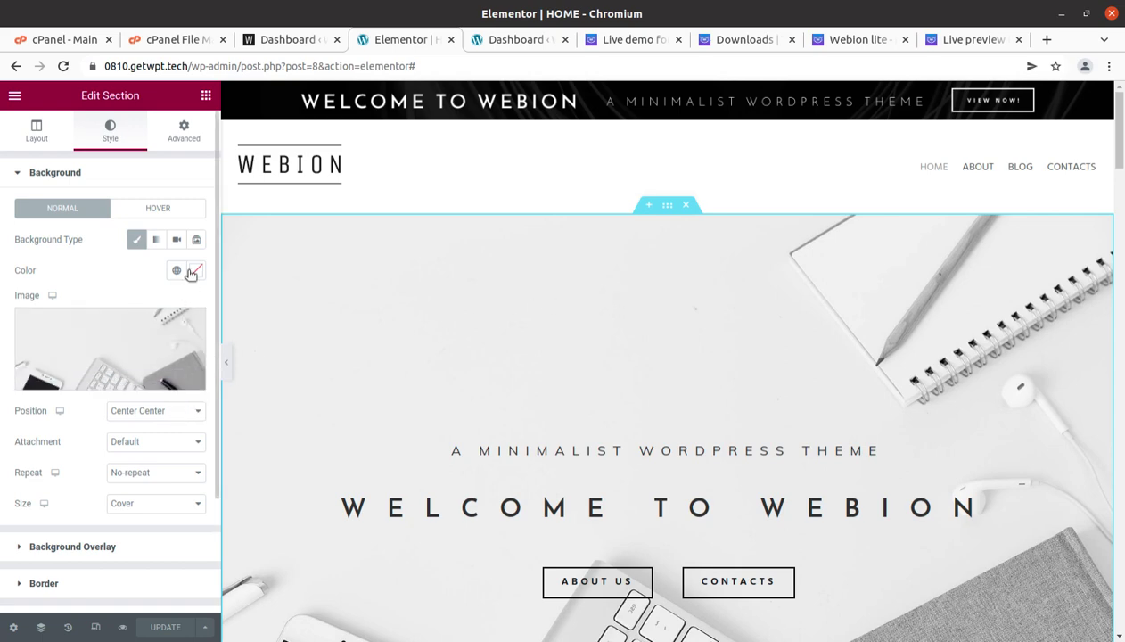
scroll(532, 419, down, 2)
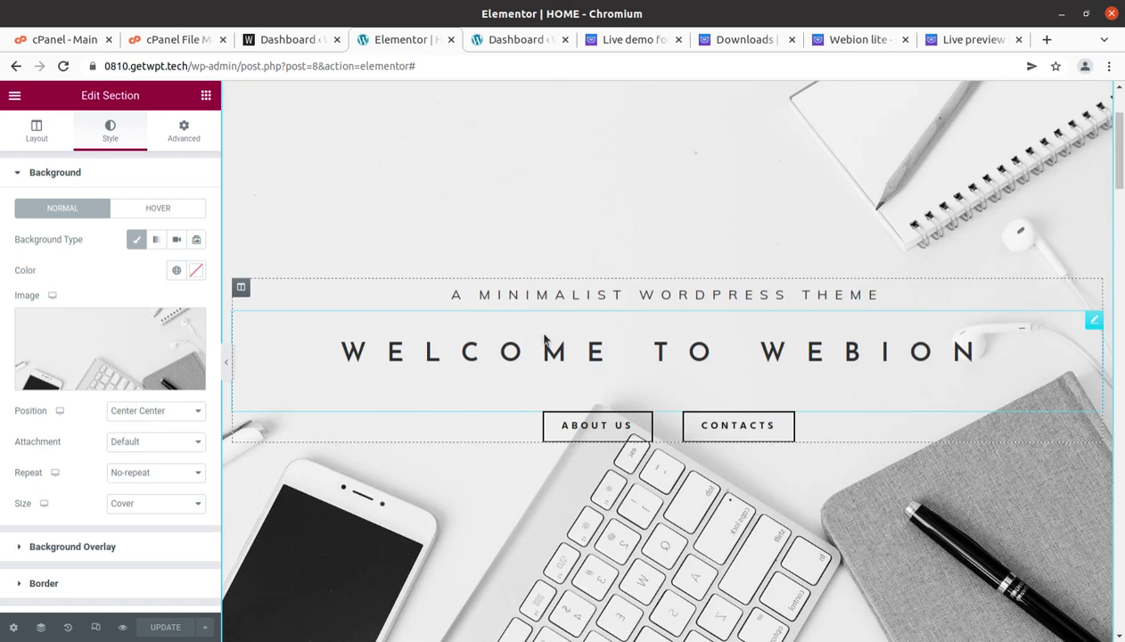
click(545, 341)
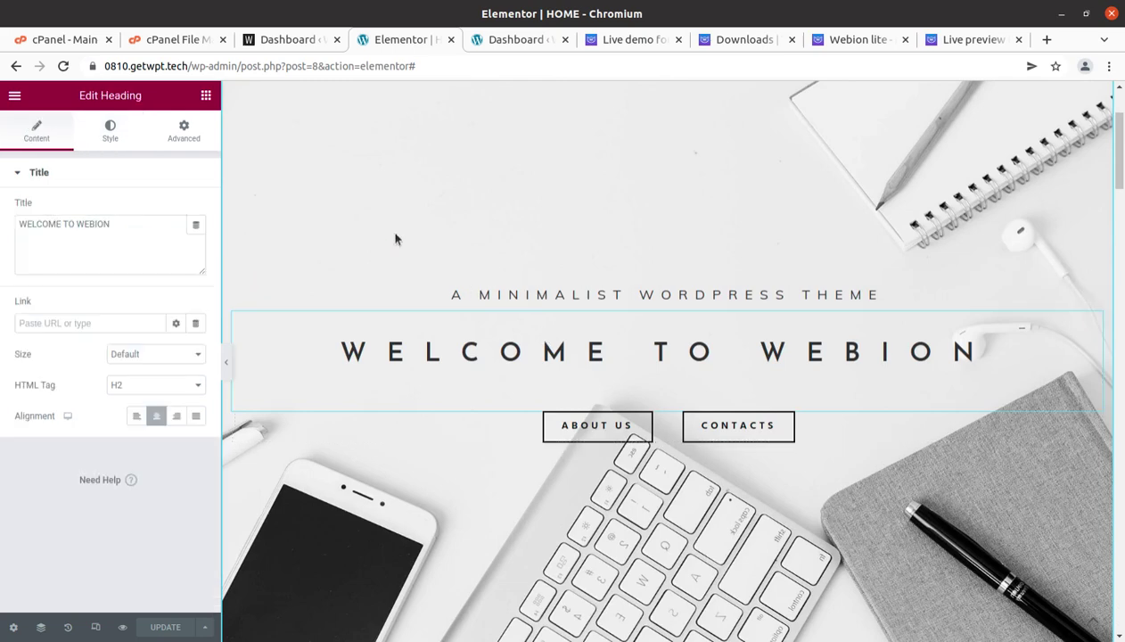
Open the live site's home page in a new tab from the WordPress dashboard
click(294, 39)
mouse_move(36, 92)
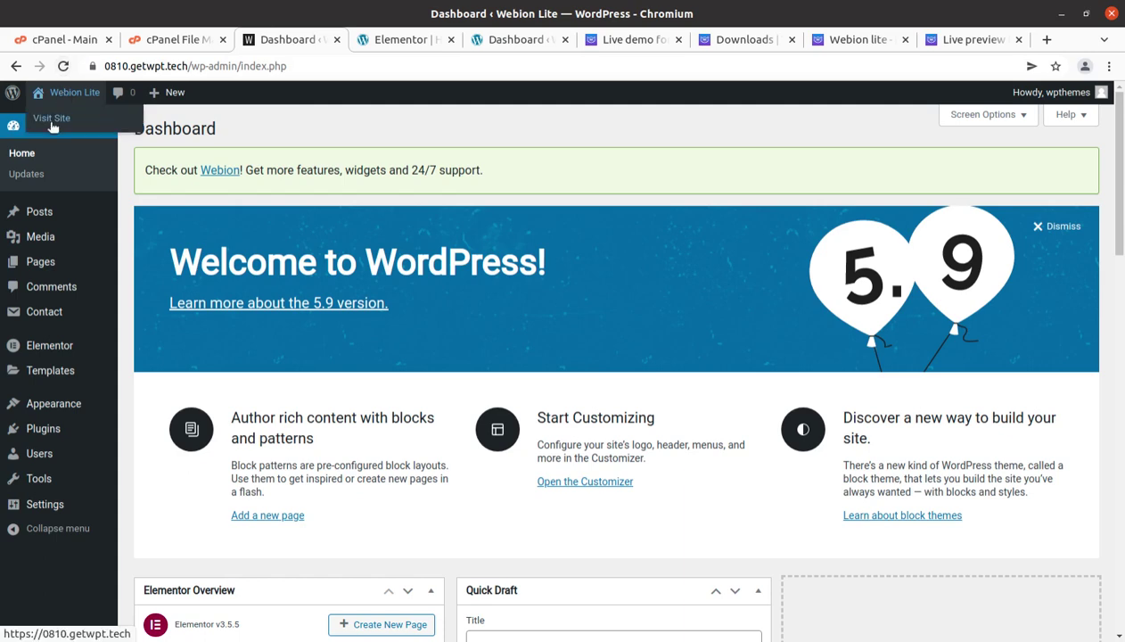
middle_click(52, 127)
click(472, 39)
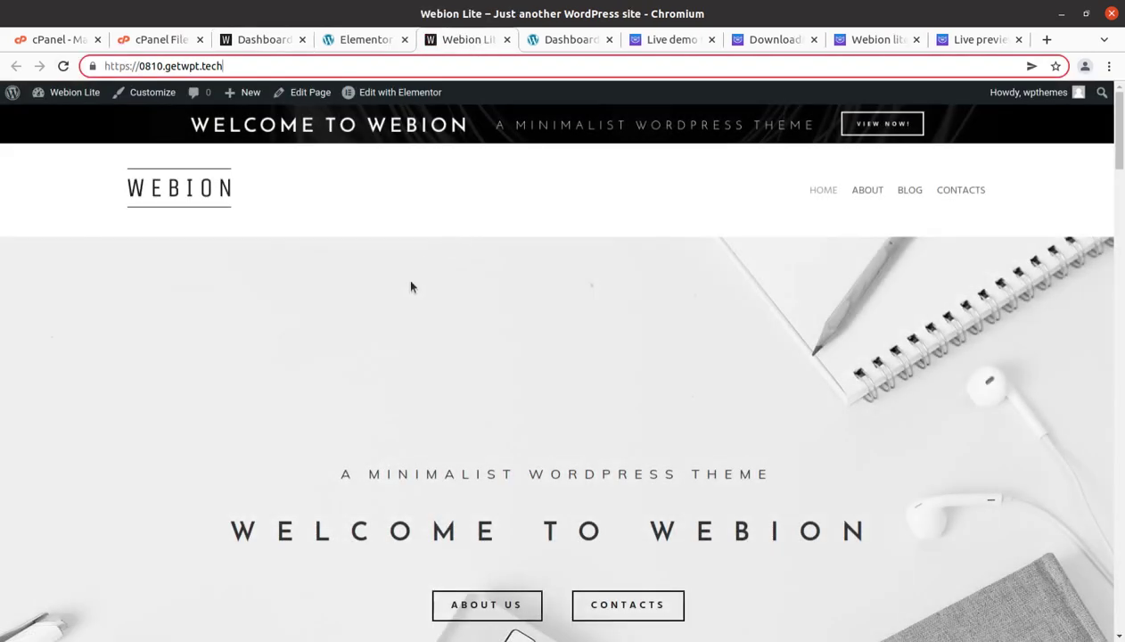
Check which browser options are offered for the welcome banner's background on the live home page
right_click(467, 296)
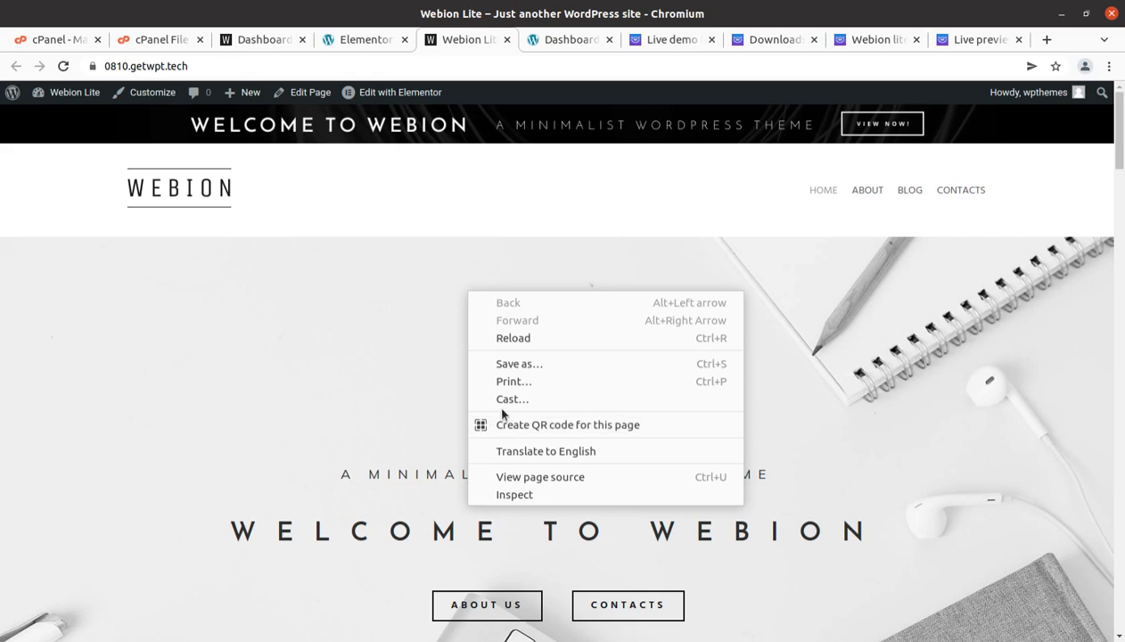
click(285, 330)
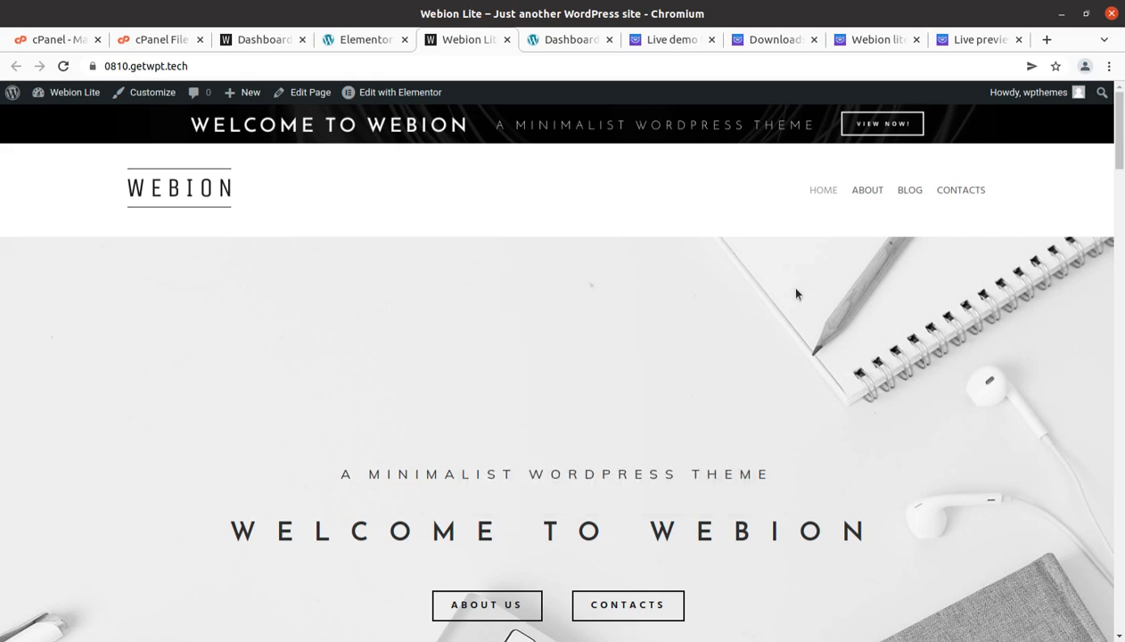
scroll(784, 283, down, 4)
right_click(557, 208)
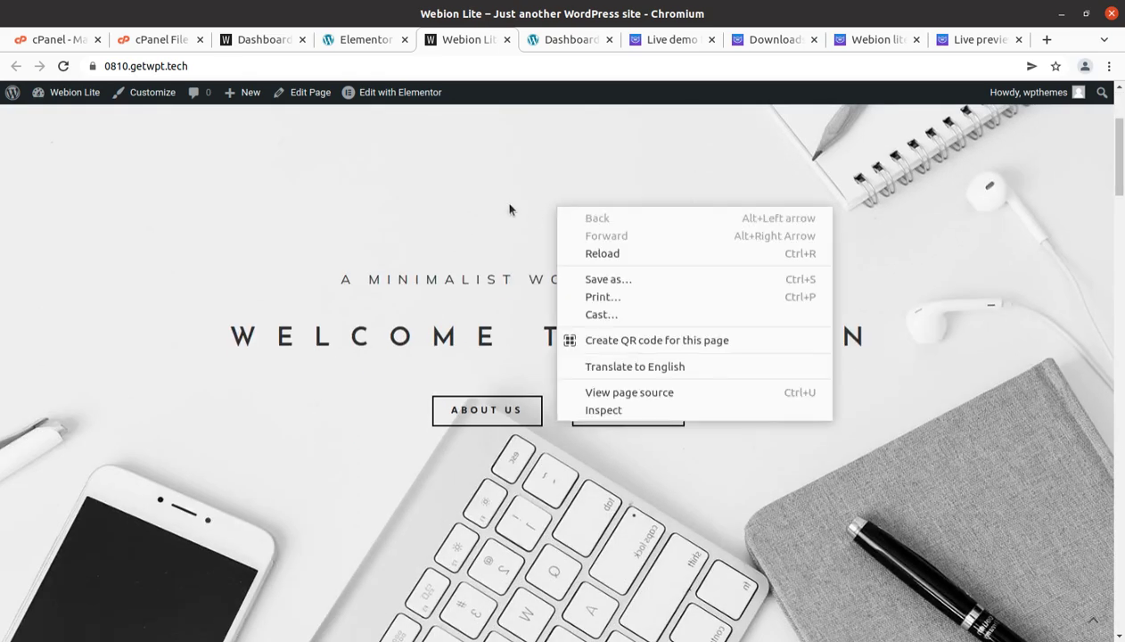
click(476, 205)
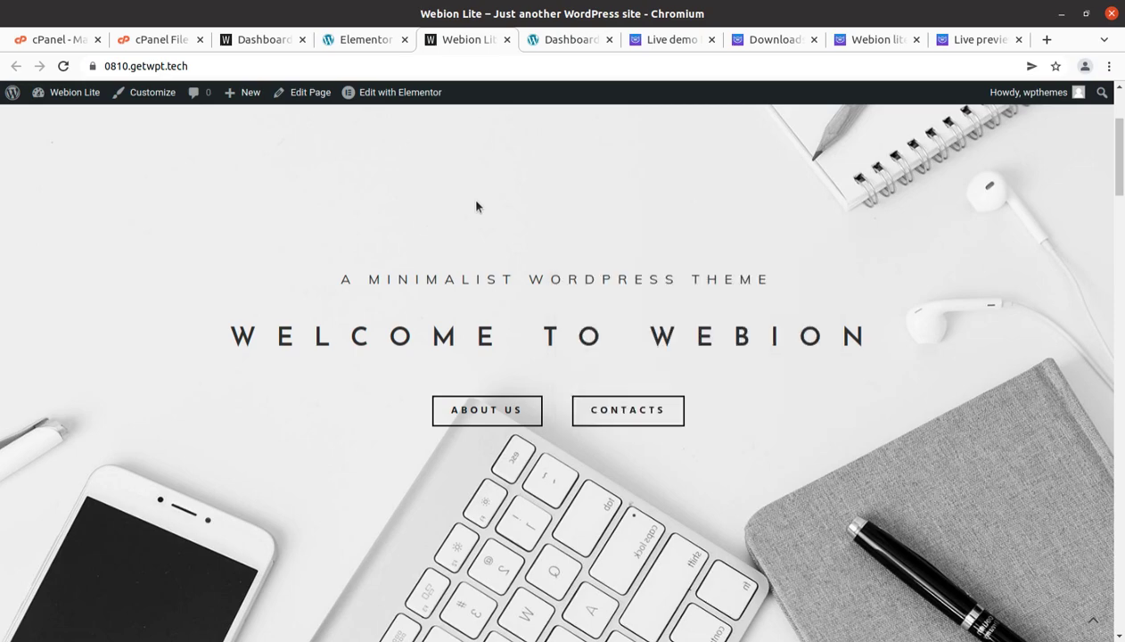
Switch to the Firefox window and look over the welcome banner on the live home page
key(alt+Tab)
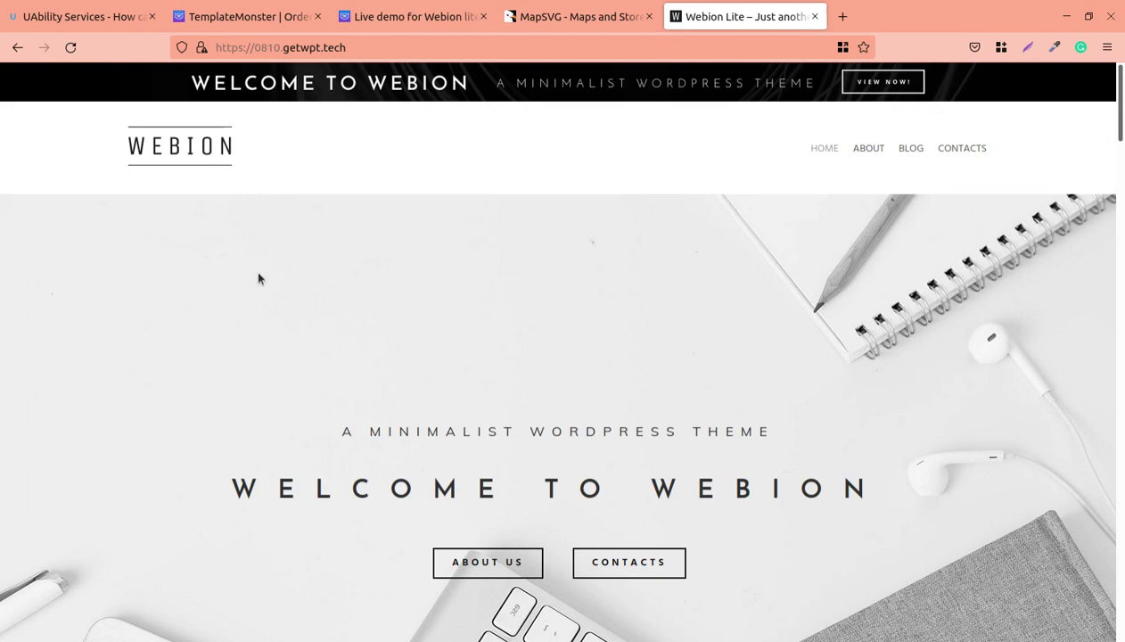
scroll(259, 279, down, 7)
scroll(414, 311, up, 5)
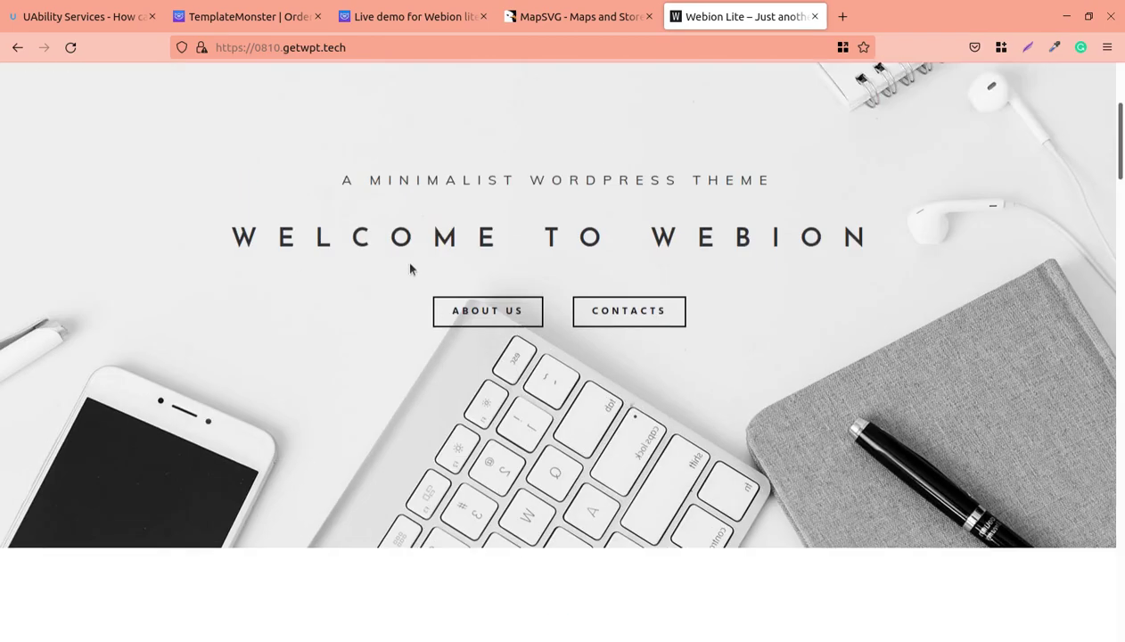
scroll(410, 267, up, 3)
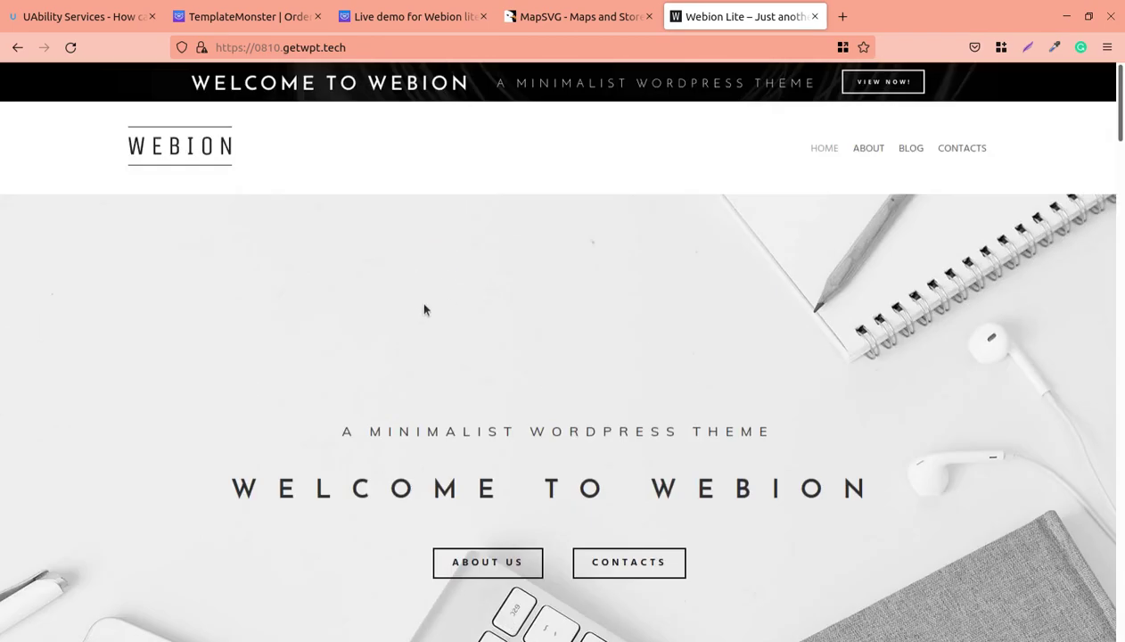
View the banner's background image in its own tab, check its address and image options, and close that tab
right_click(279, 263)
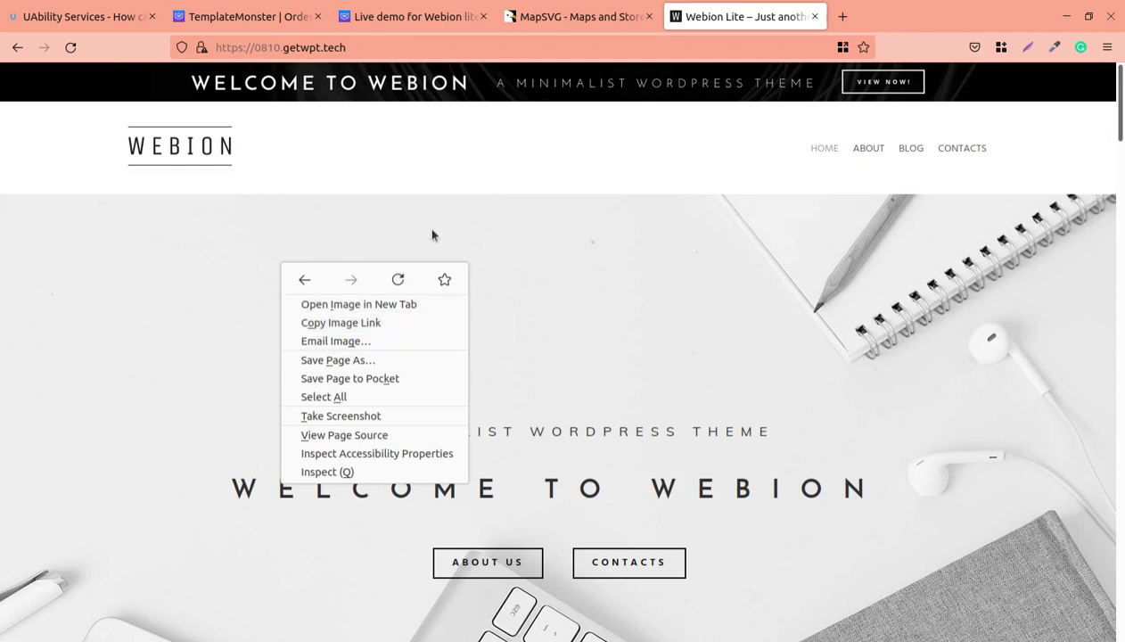
click(393, 306)
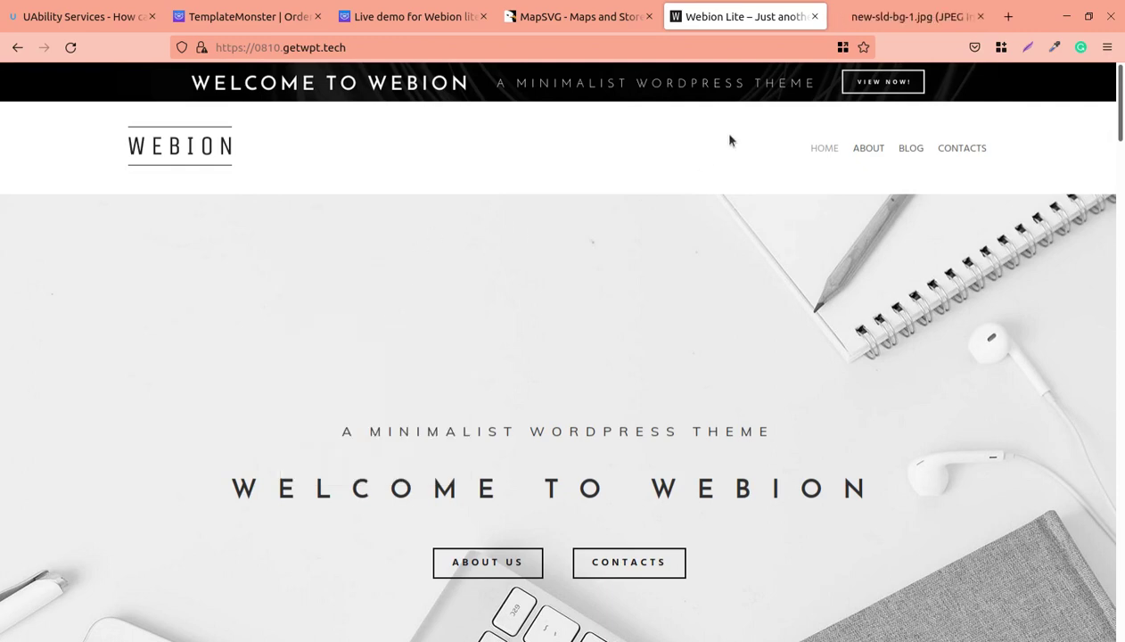
click(878, 17)
right_click(475, 193)
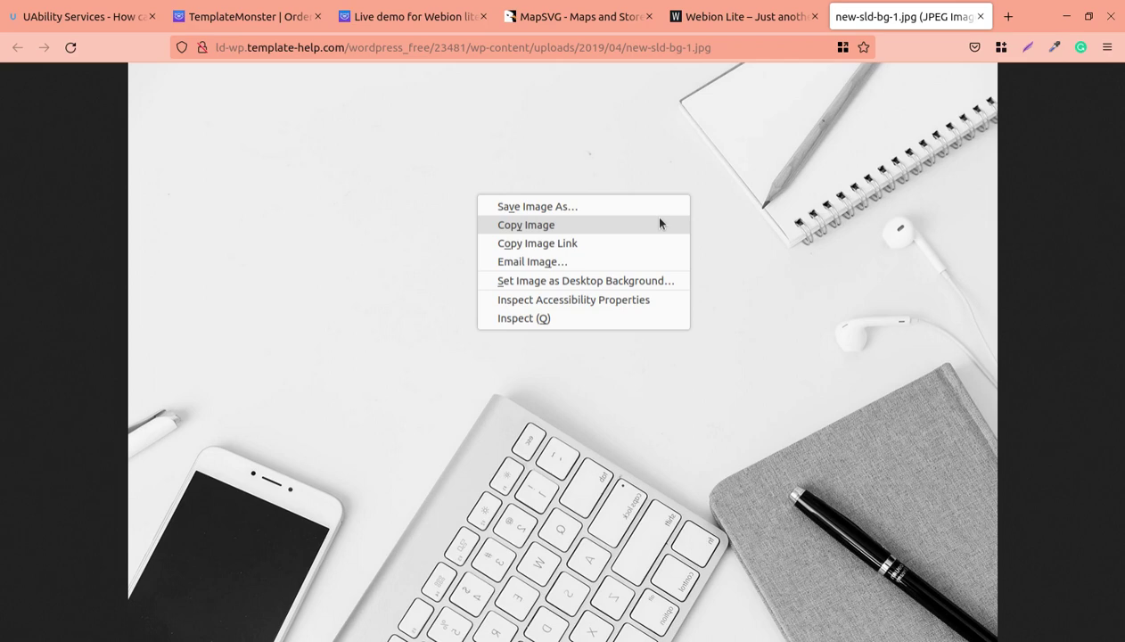
click(982, 18)
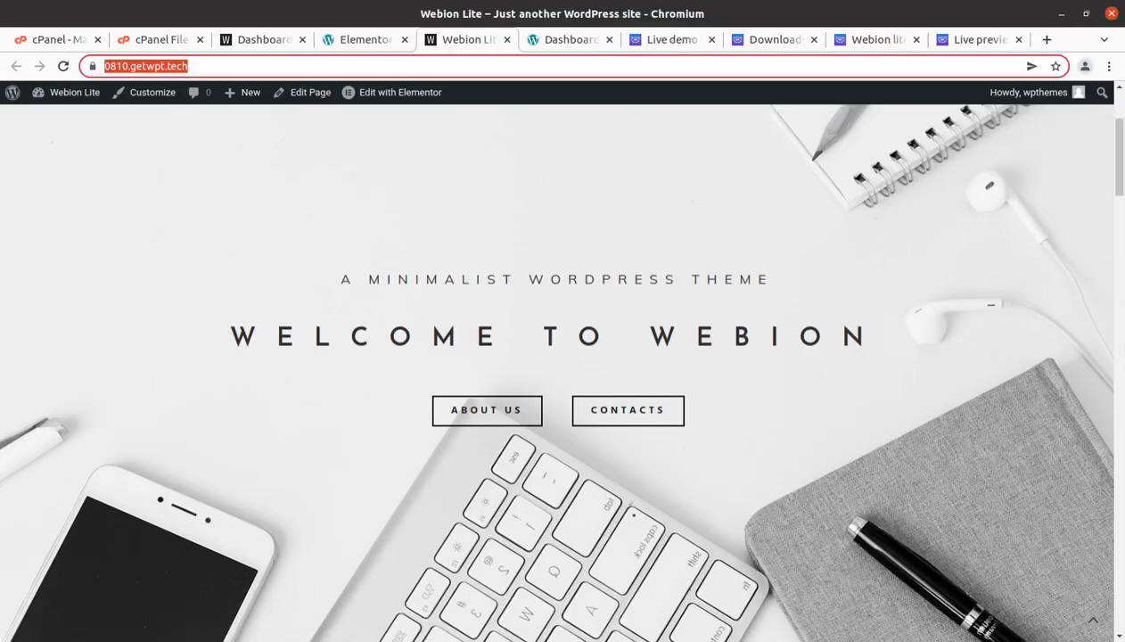
Switch back to Chromium and return to the WordPress dashboard
scroll(301, 263, down, 2)
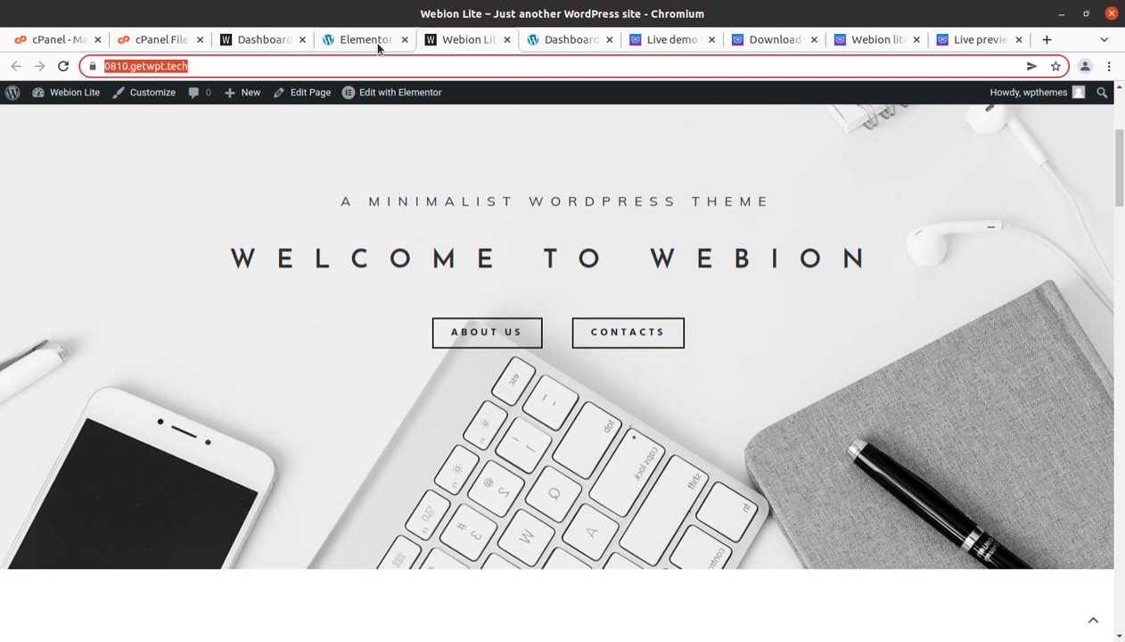
click(255, 40)
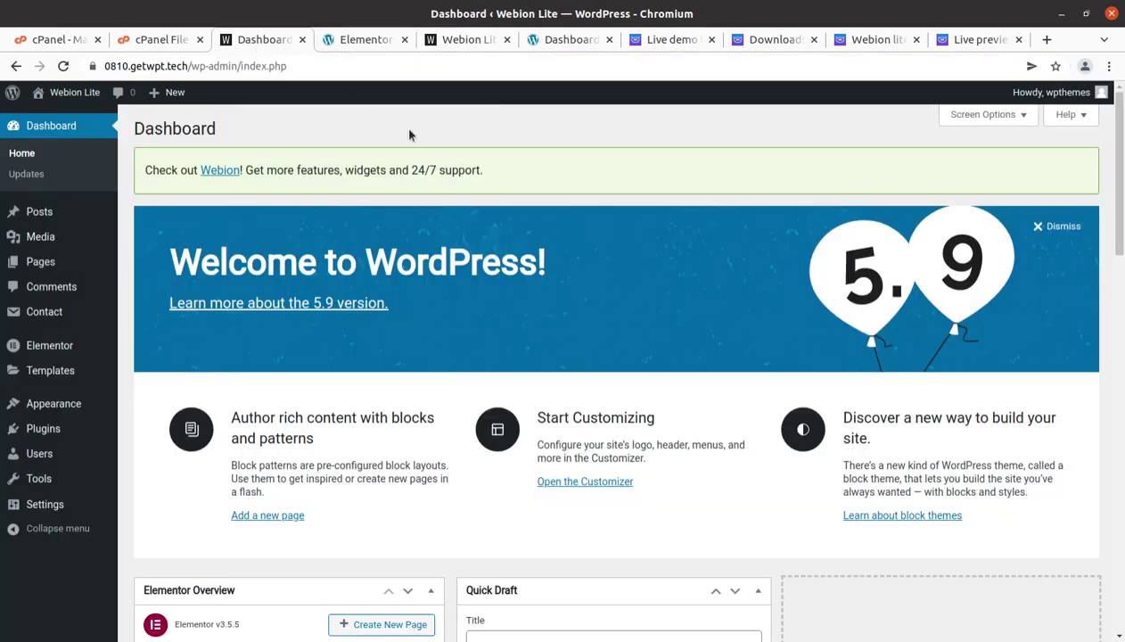
Switch to the Elementor home page editor and examine the welcome heading's editable title text
click(373, 40)
click(461, 354)
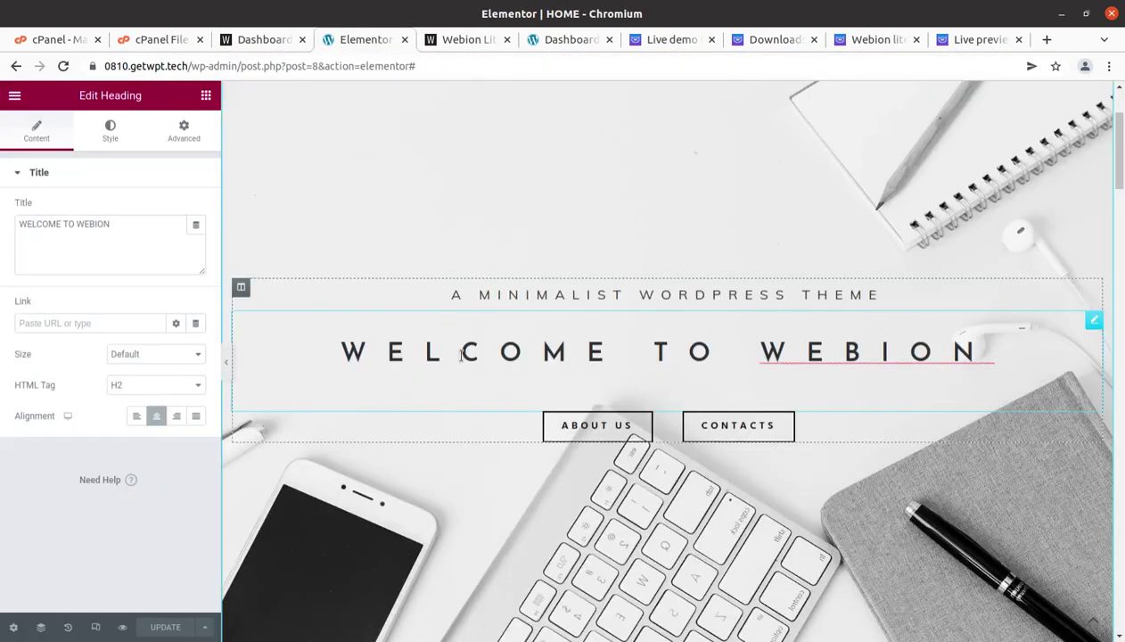
drag(988, 350, 321, 333)
drag(111, 224, 16, 224)
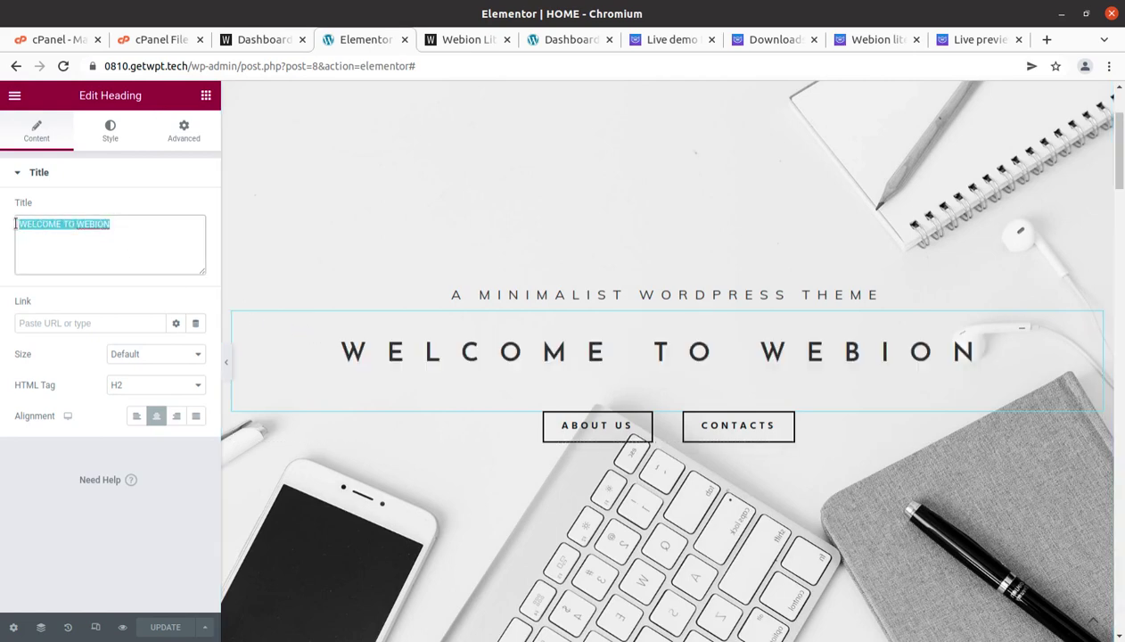
click(126, 234)
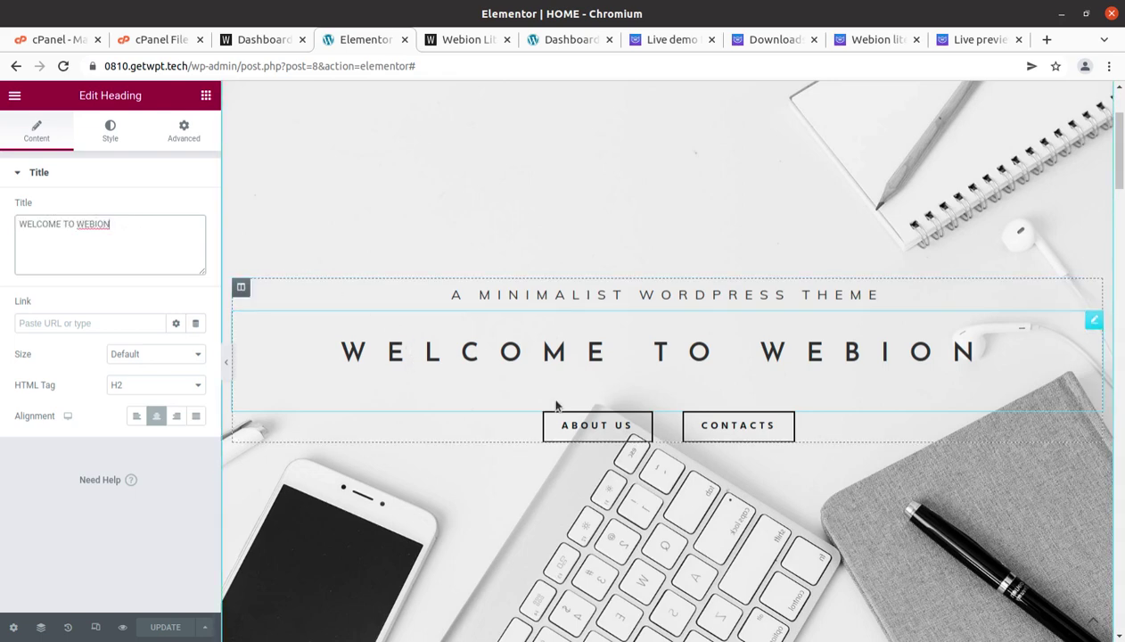
Replace the About Us button's link with "#"
click(575, 436)
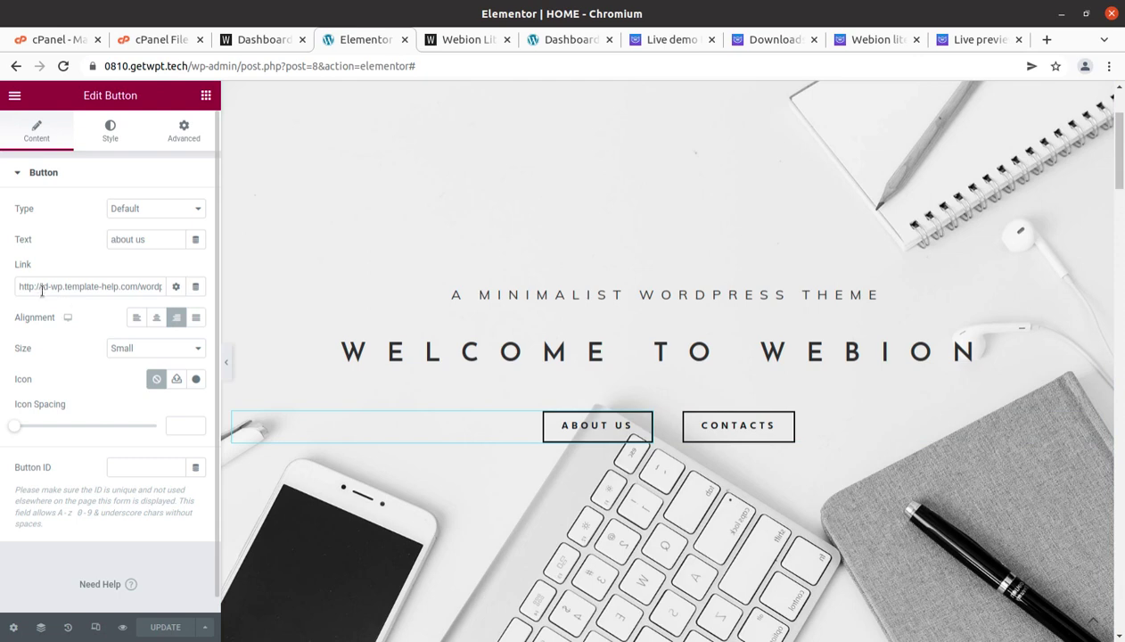
drag(17, 286, 171, 296)
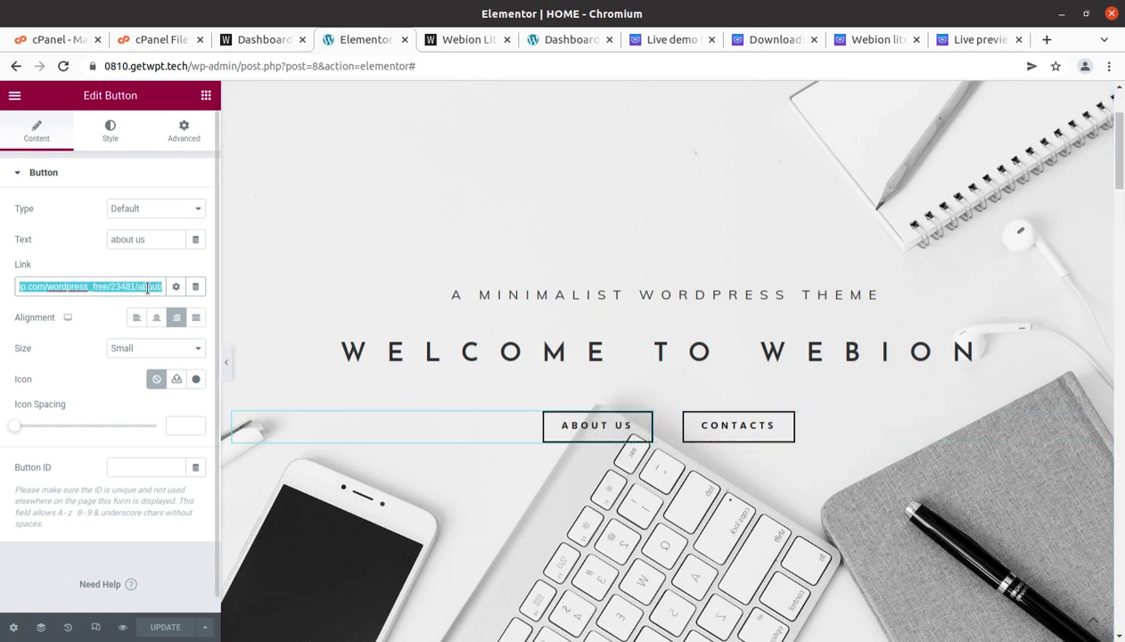
text(#)
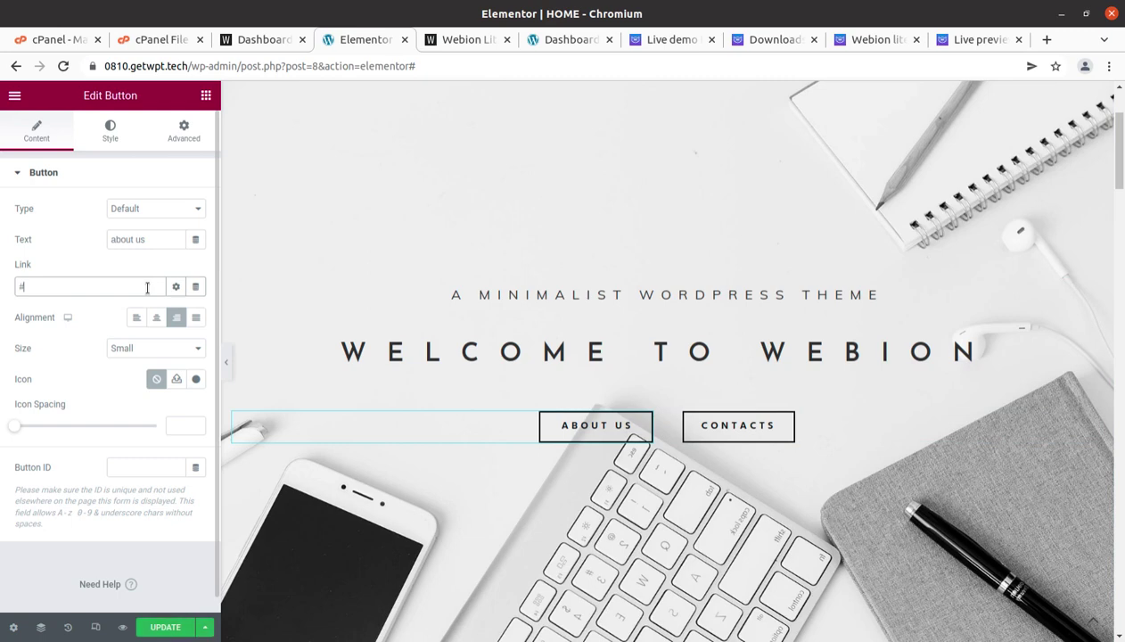
Replace the Contacts button's link with "#"
click(727, 434)
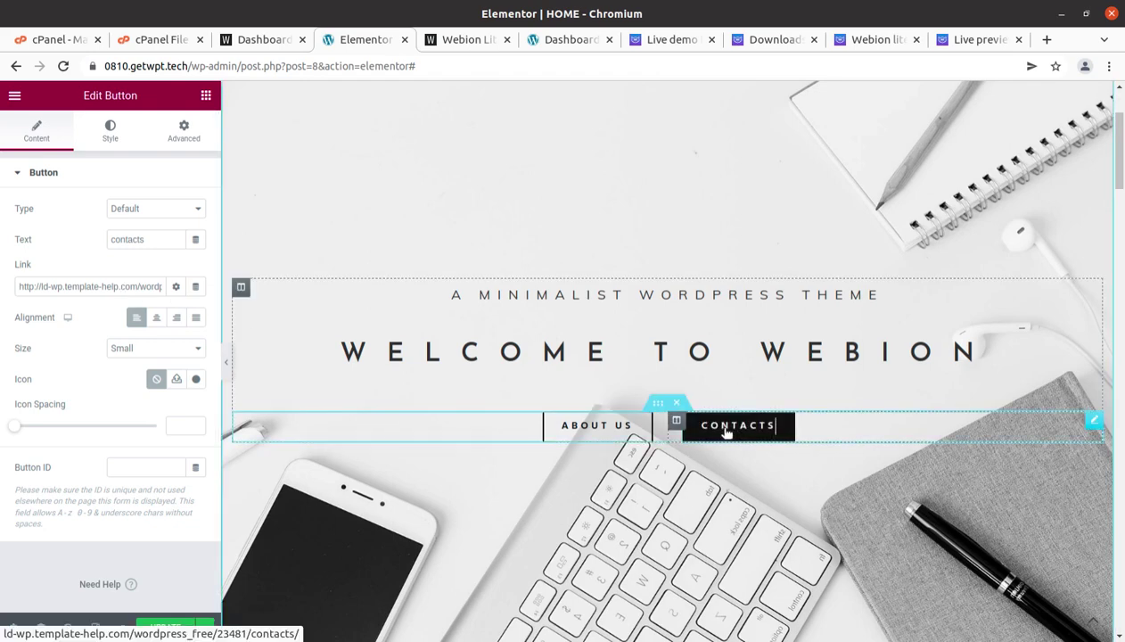
click(70, 286)
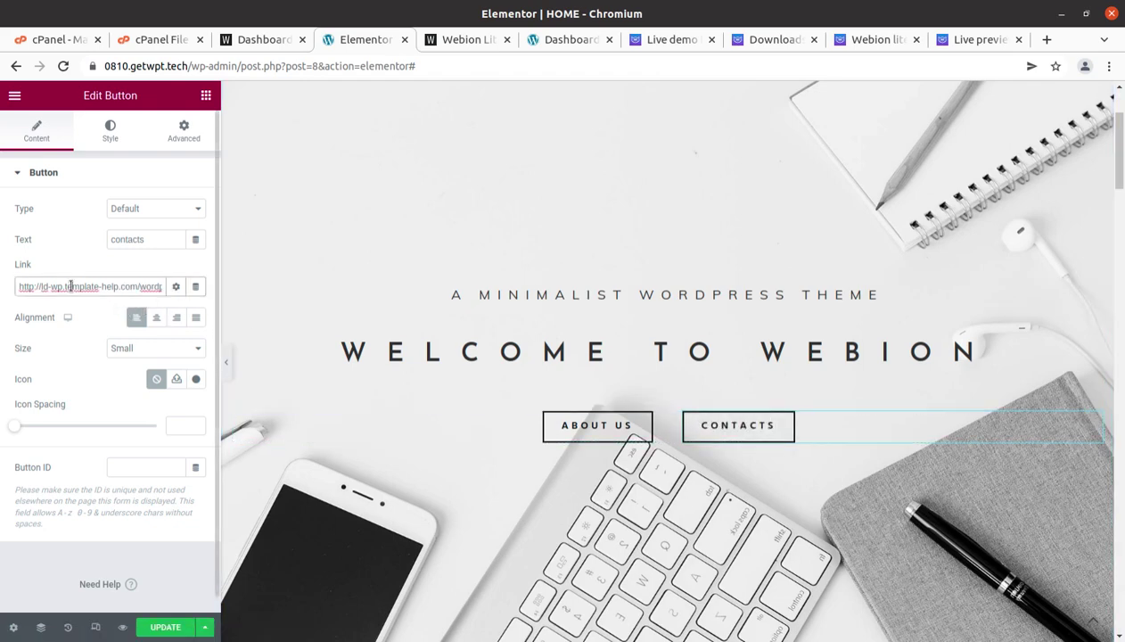
triple_click(71, 287)
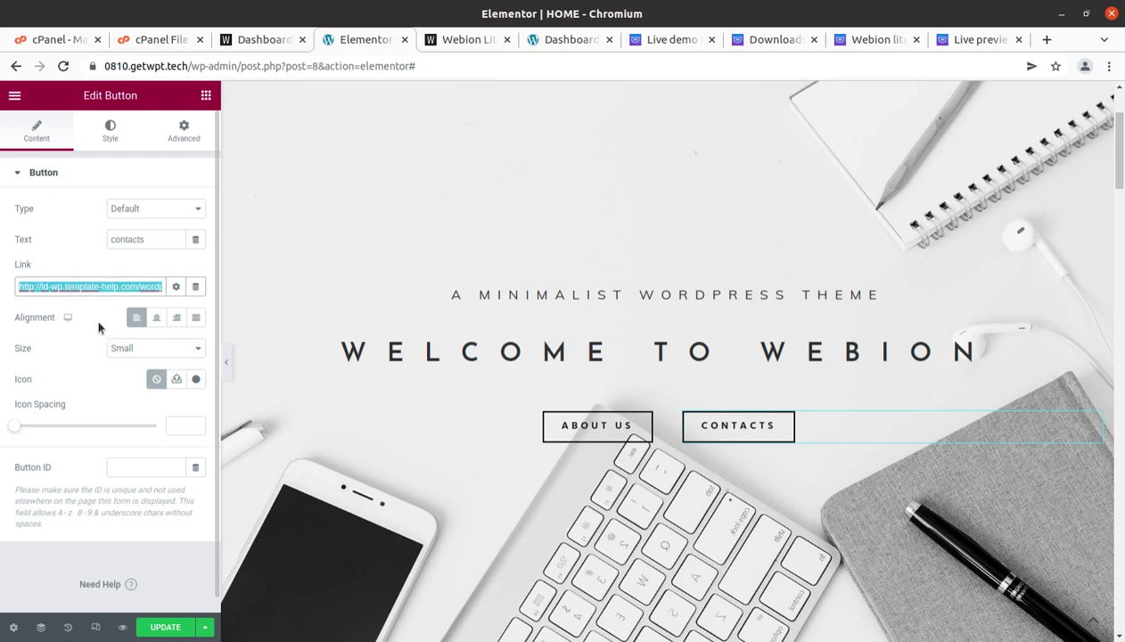
text(#)
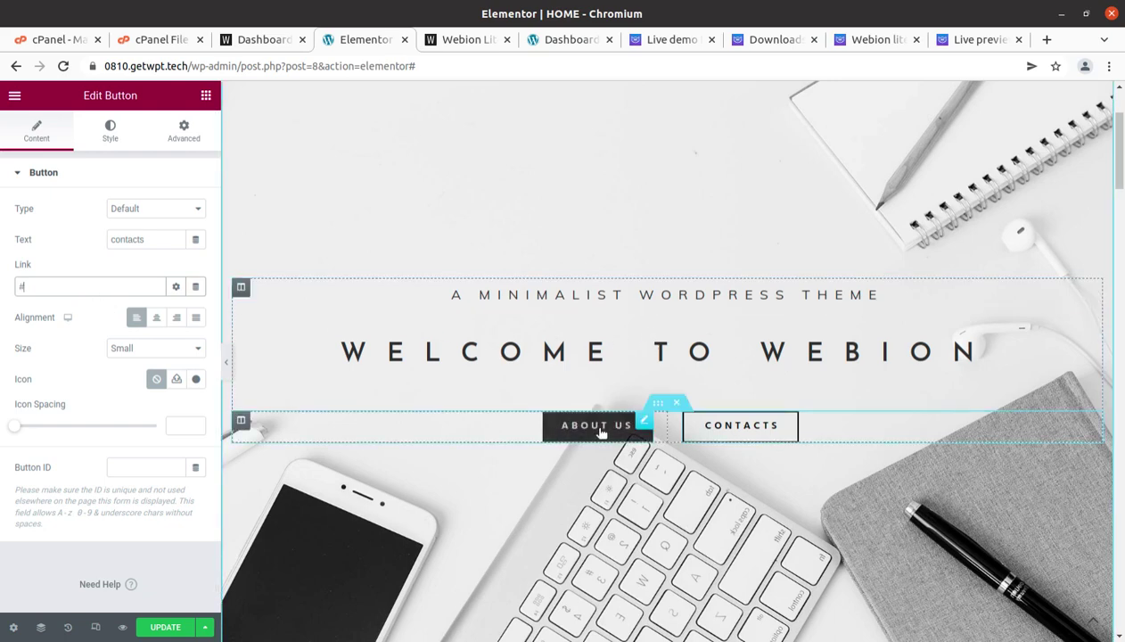
Open the Clean Design icon box below the hero section for editing
scroll(568, 432, down, 4)
click(394, 488)
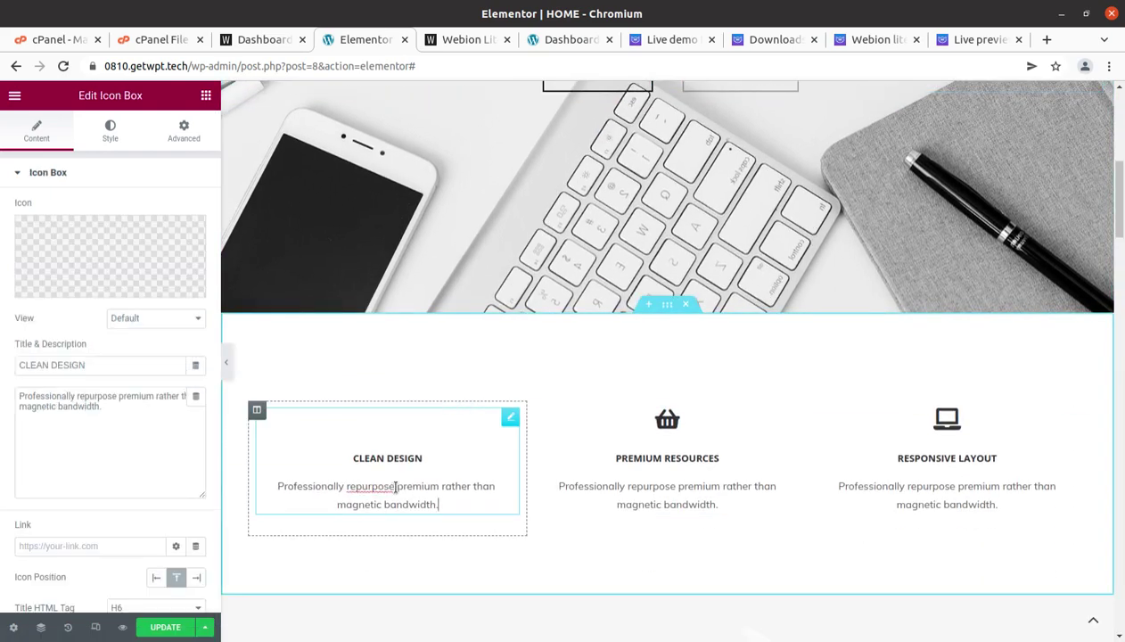
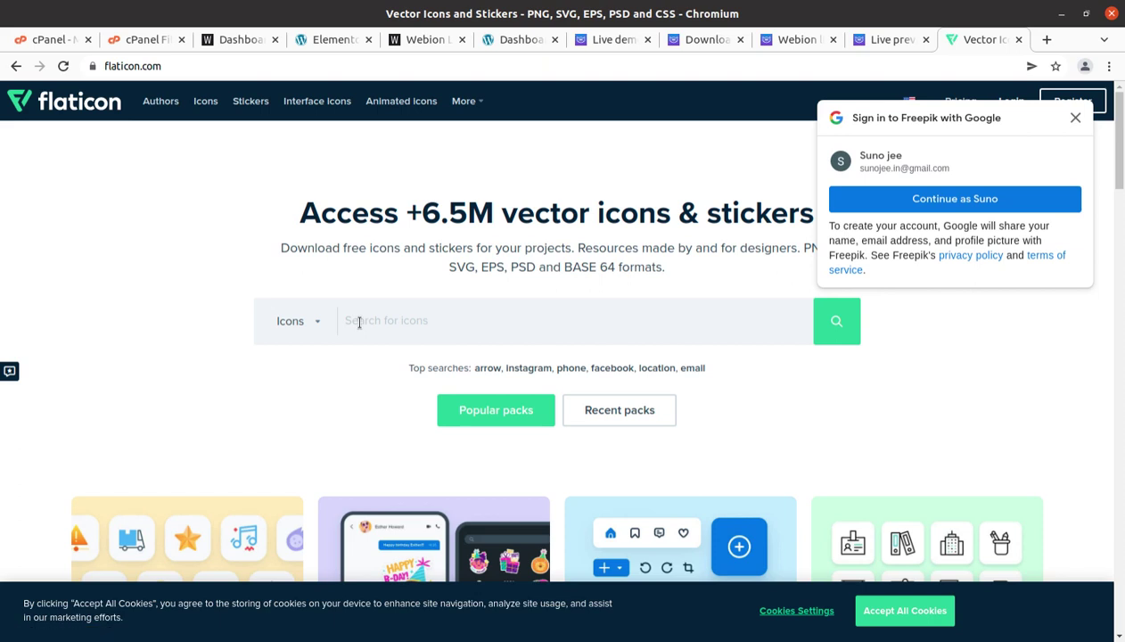
Dismiss the Google sign-in prompt on Flaticon and search its icons for "key"
click(1075, 118)
scroll(601, 312, down, 2)
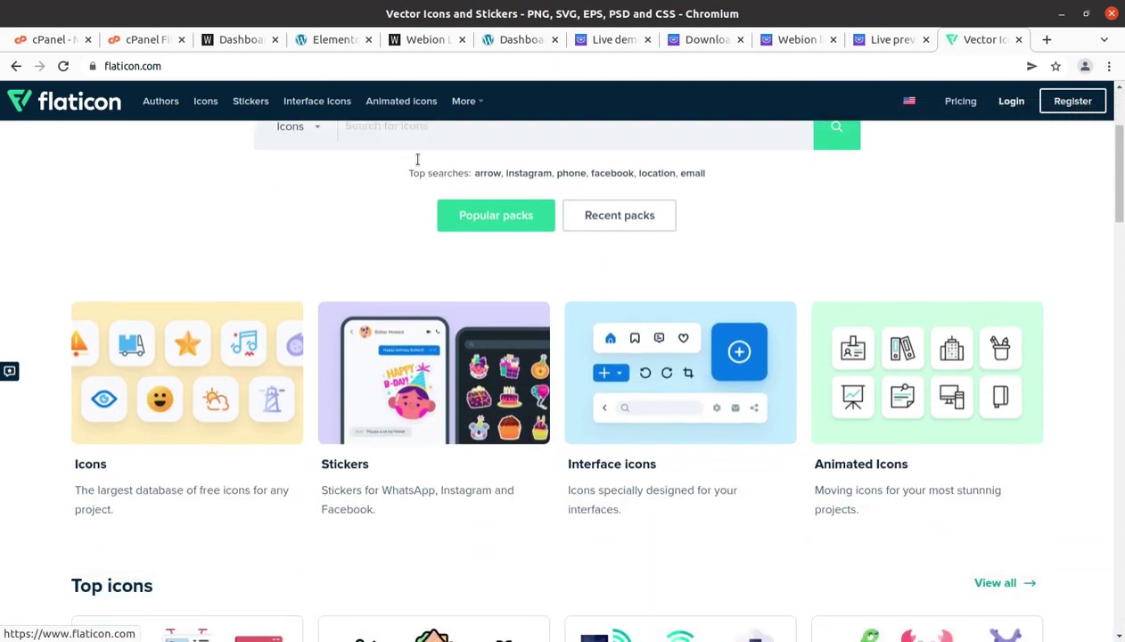
click(335, 39)
mouse_move(111, 255)
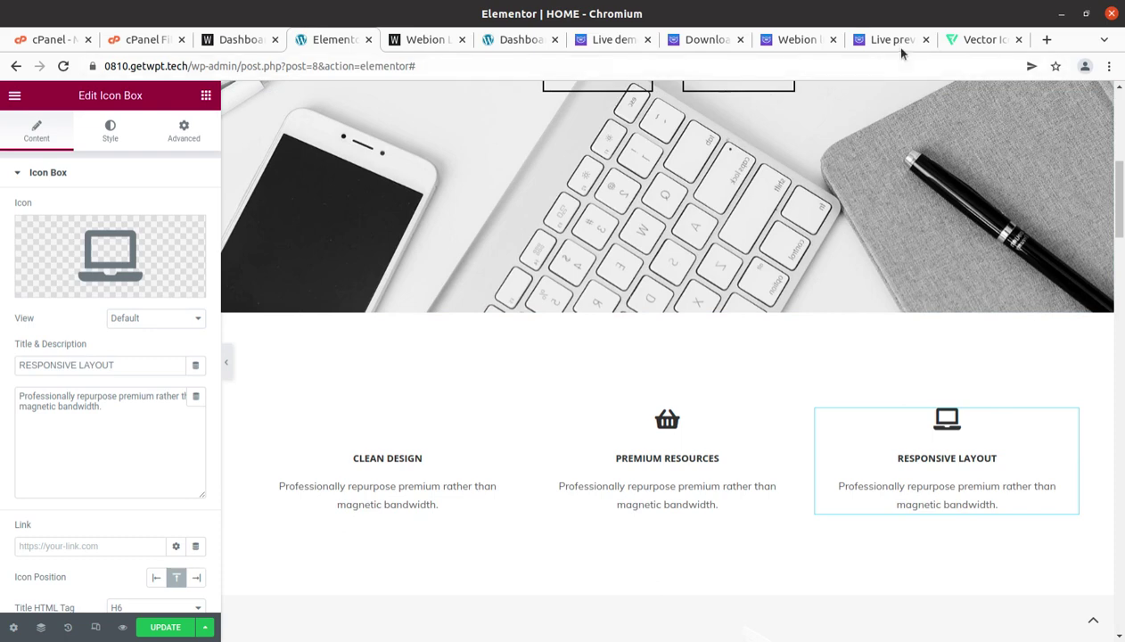
click(980, 41)
scroll(839, 225, up, 3)
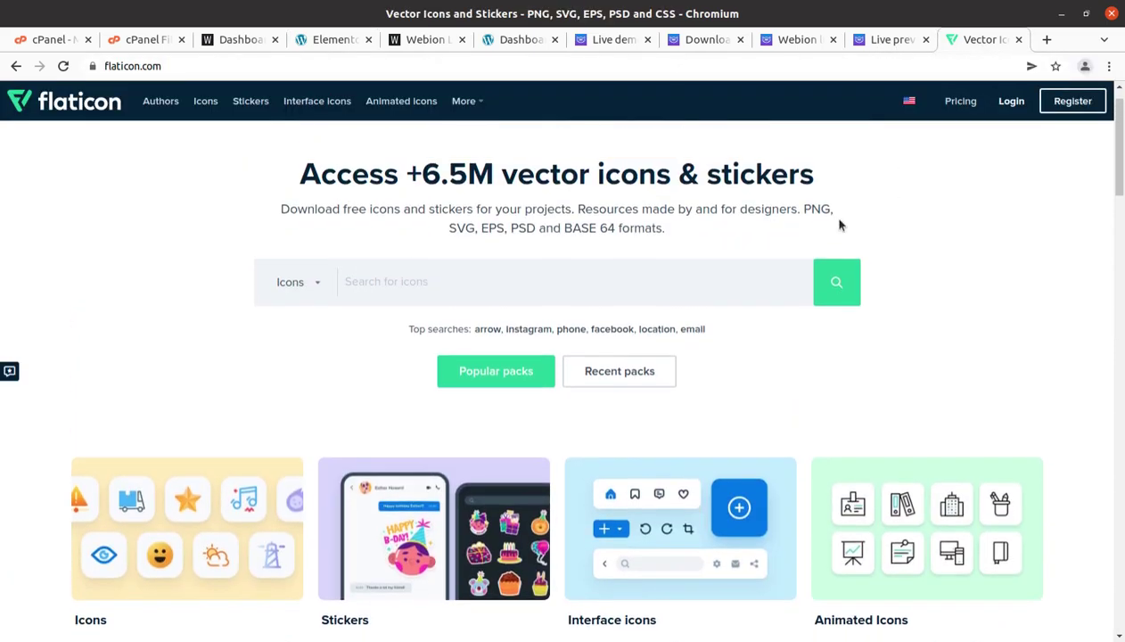
click(435, 285)
text(key)
key(Return)
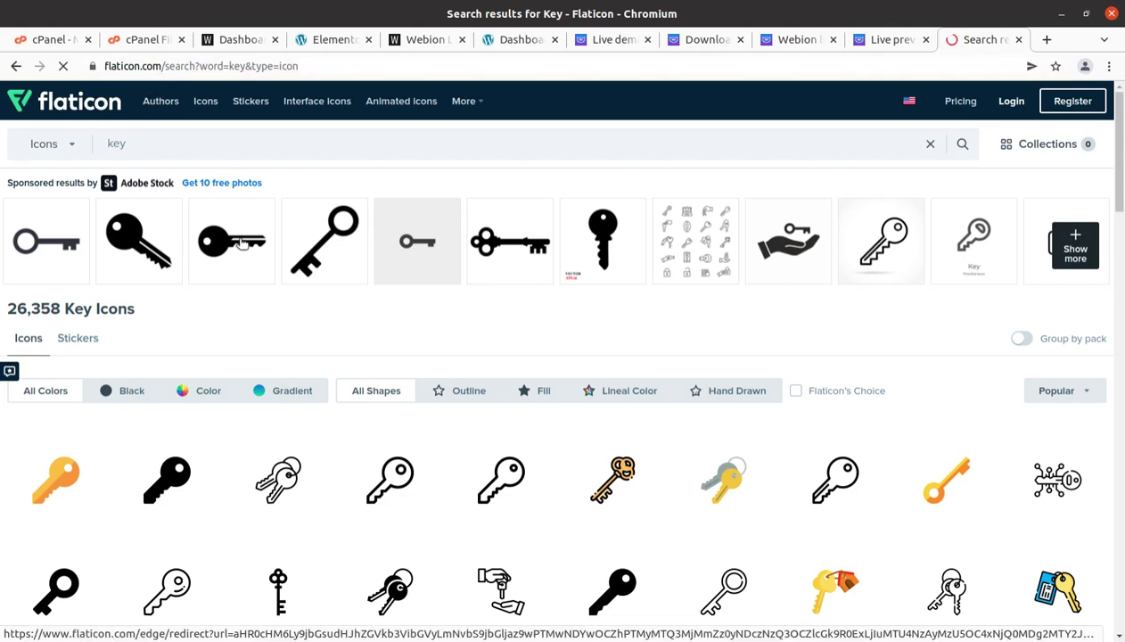
Switch to Elementor to check the icon source options of the Responsive Layout icon box, and return to Flaticon
scroll(339, 484, down, 3)
click(234, 44)
click(329, 41)
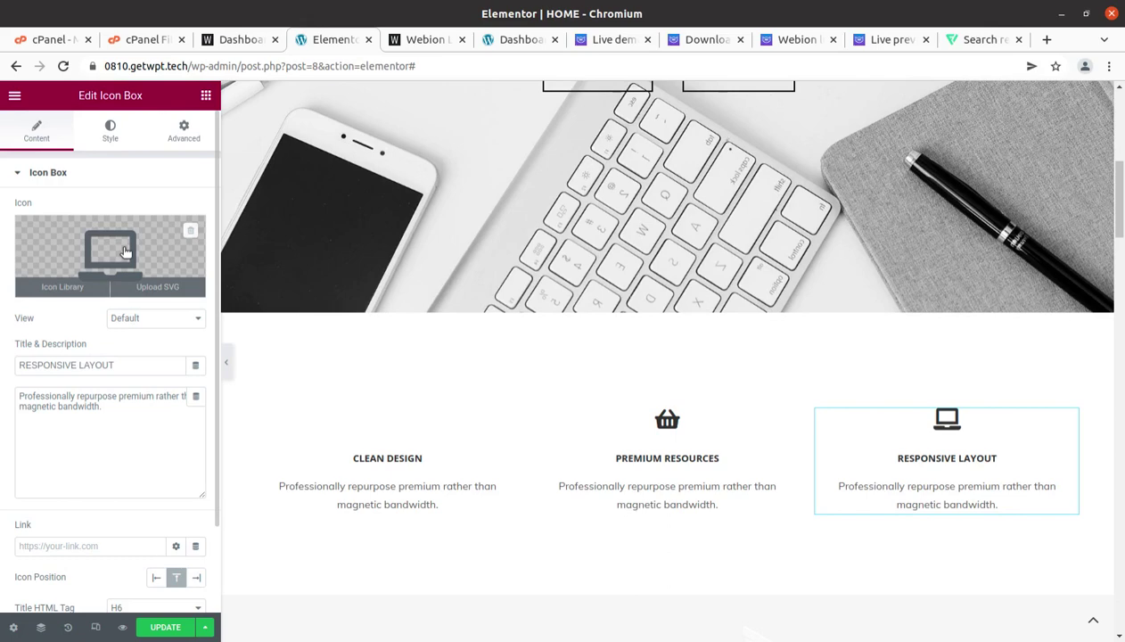
click(964, 41)
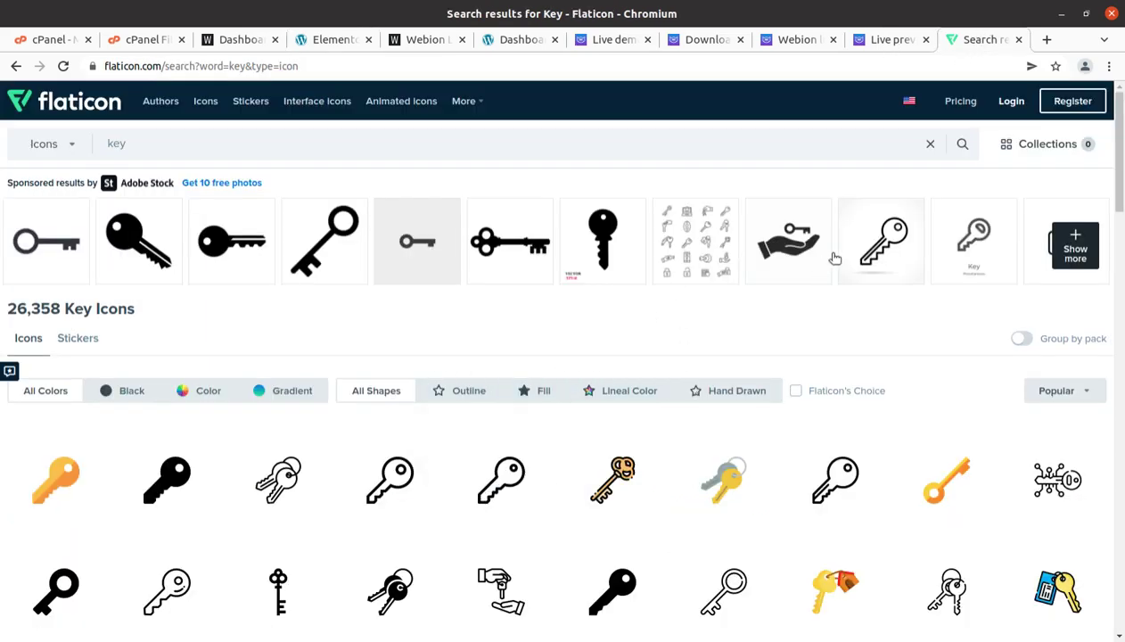
Open the outlined Passkey icon from the Flaticon results and download it free as a 32px PNG
scroll(870, 340, down, 3)
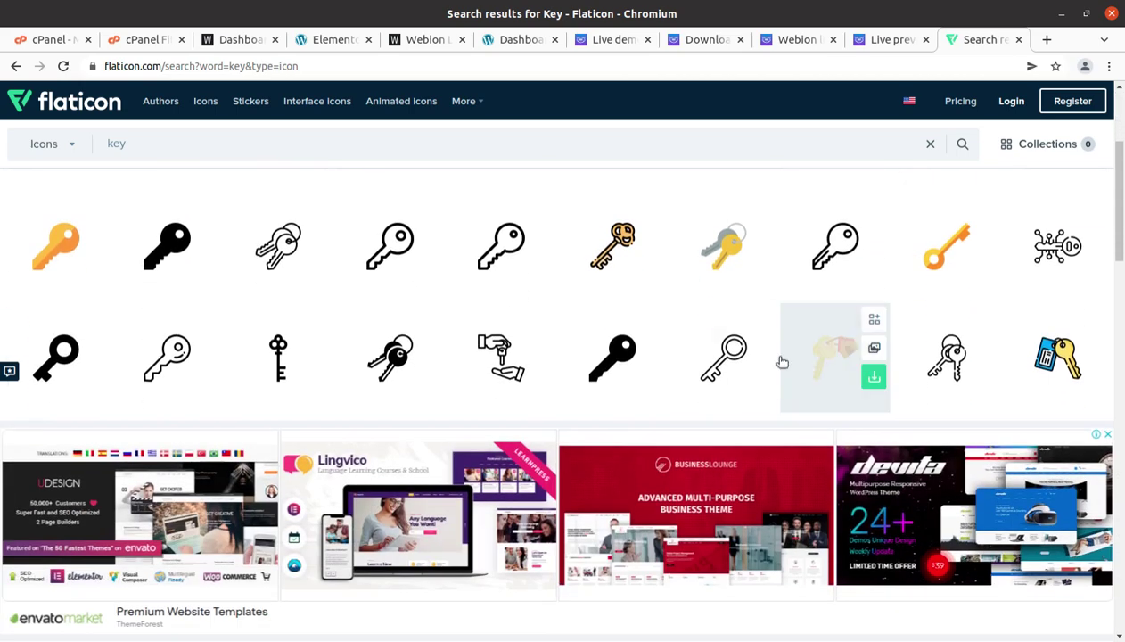
click(716, 367)
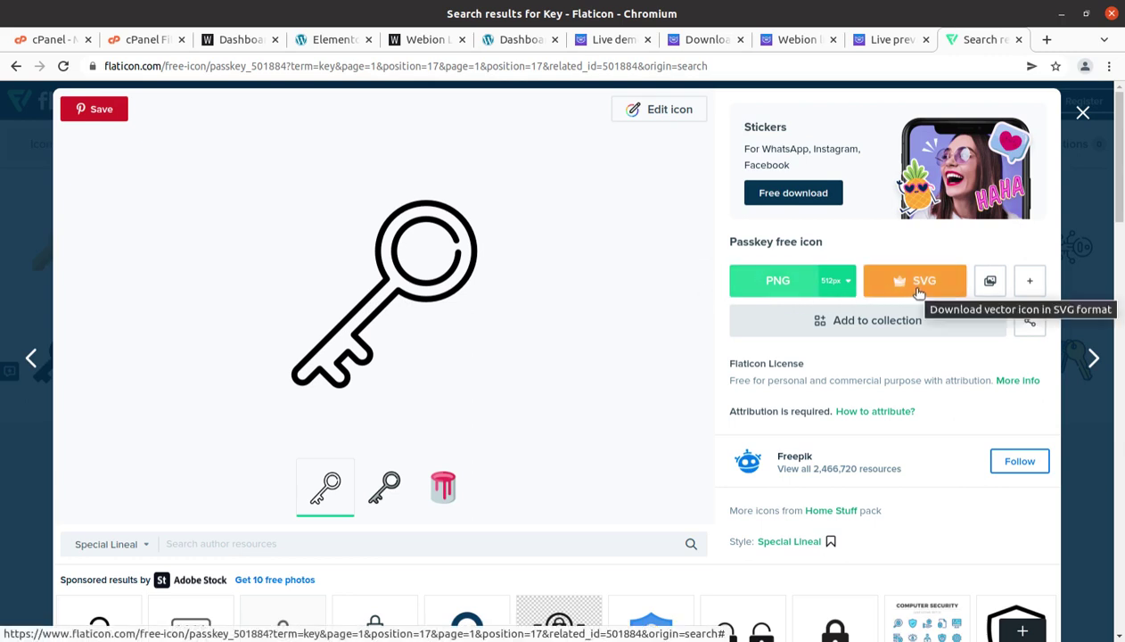
click(834, 282)
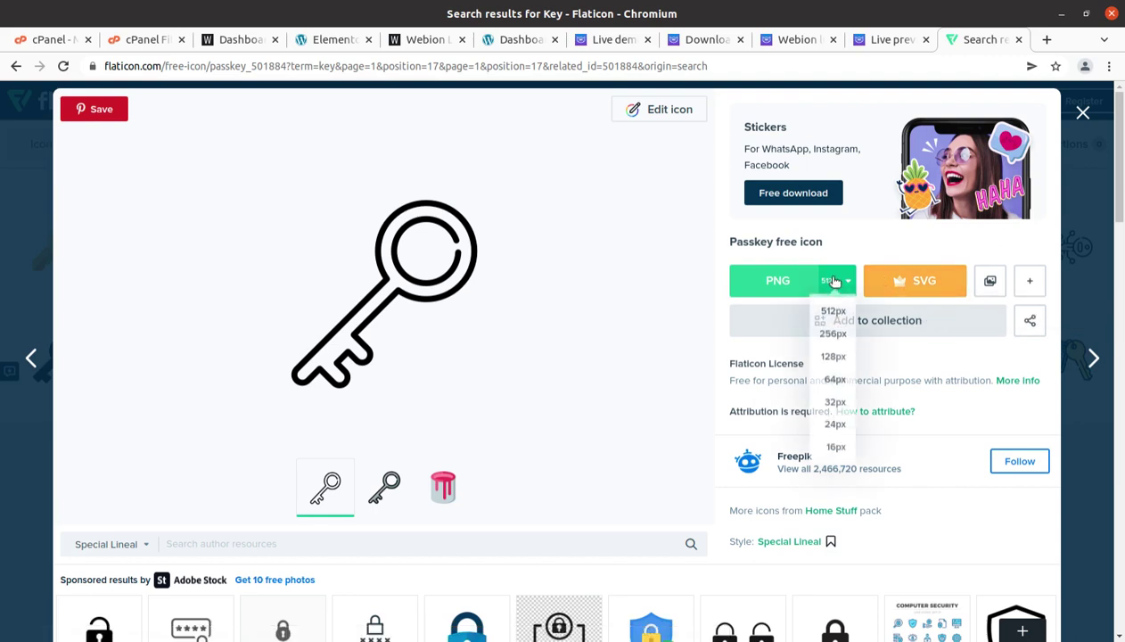
click(833, 411)
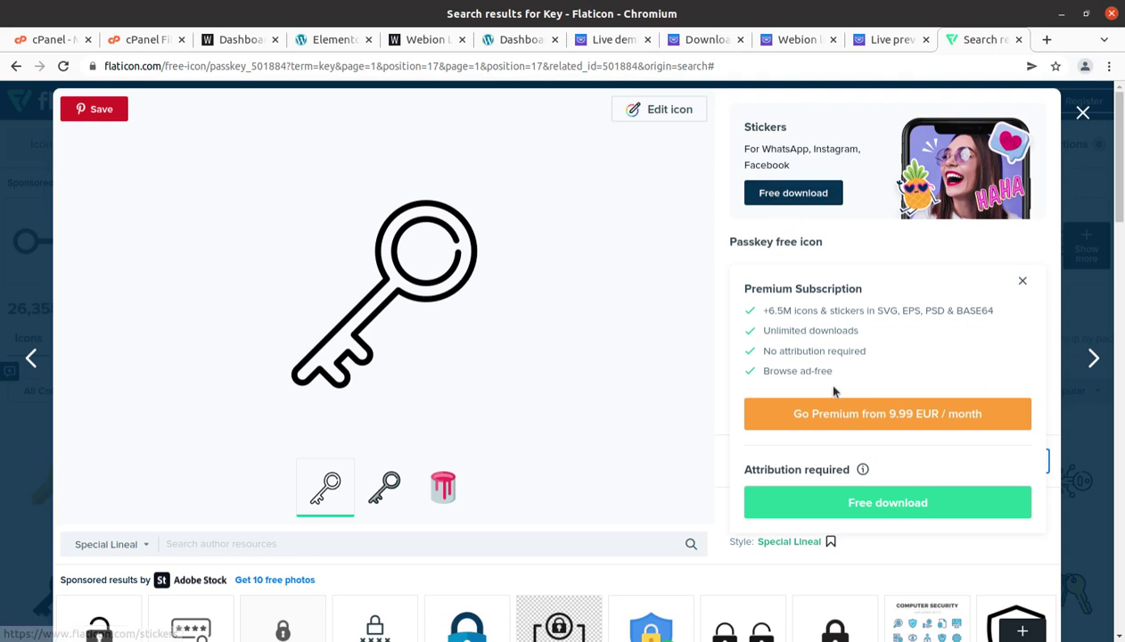
scroll(821, 380, down, 2)
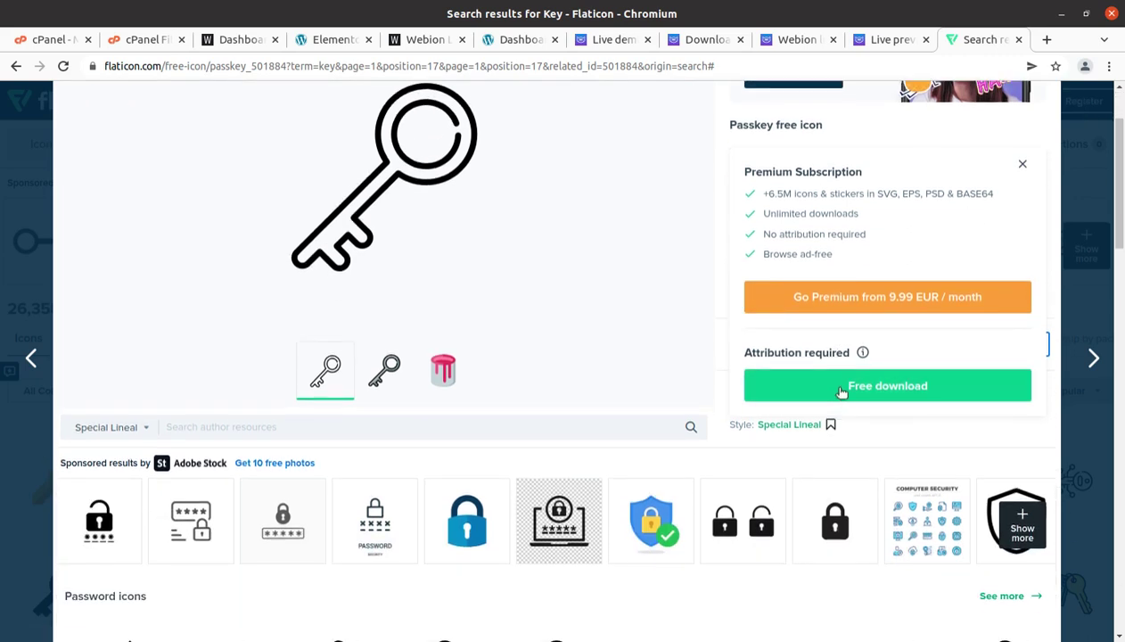
click(841, 389)
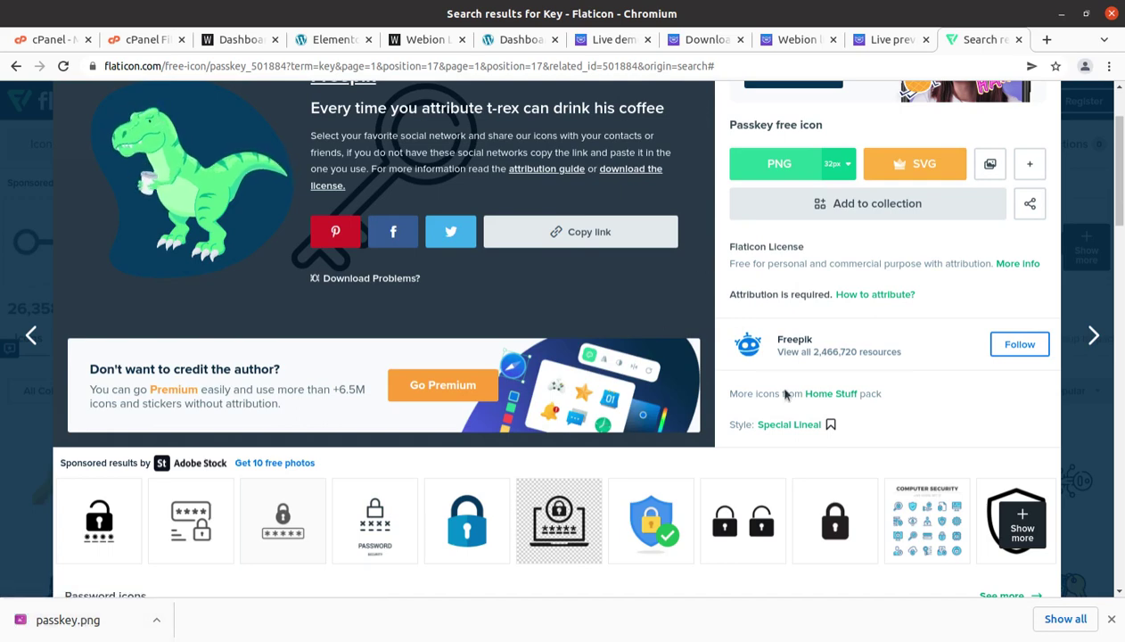
Download the Passkey icon again as a free 64px PNG
click(837, 164)
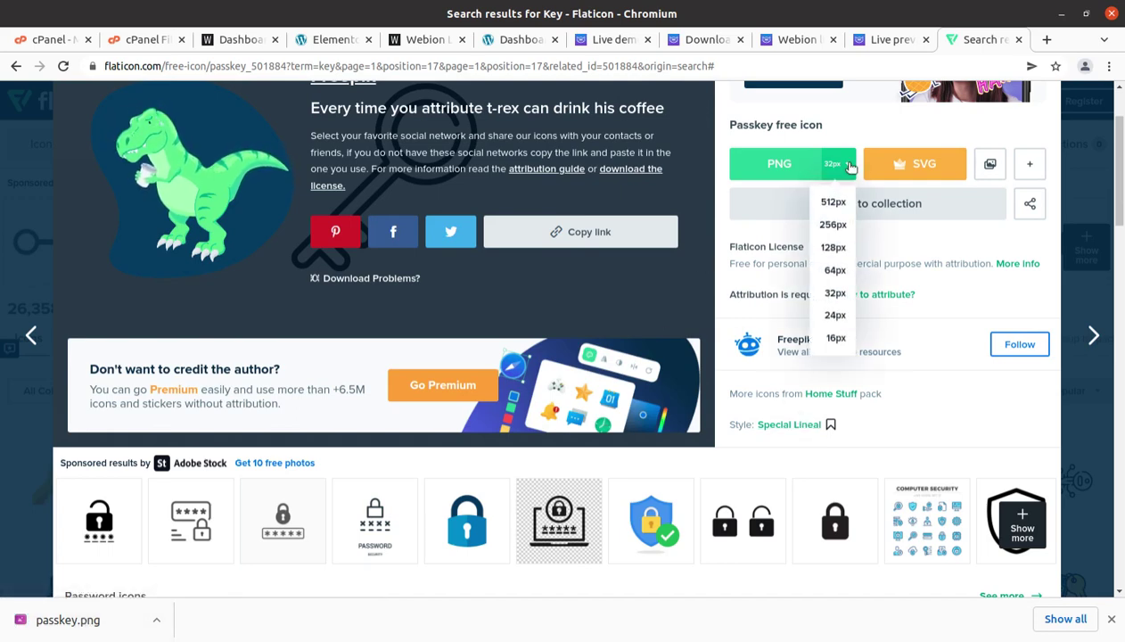
click(842, 271)
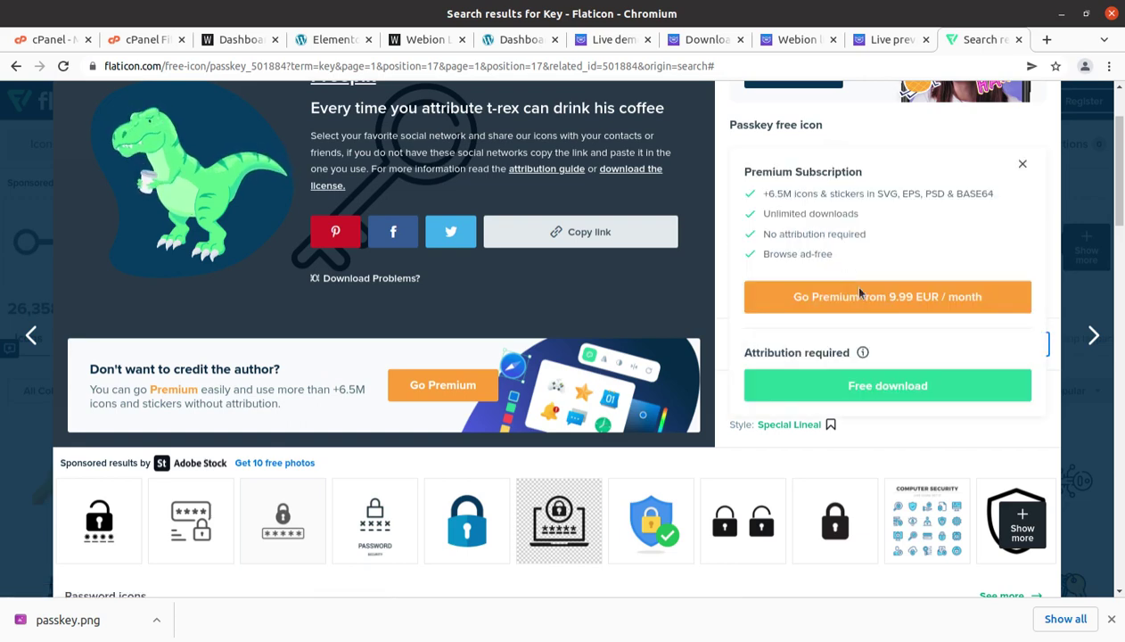
click(876, 386)
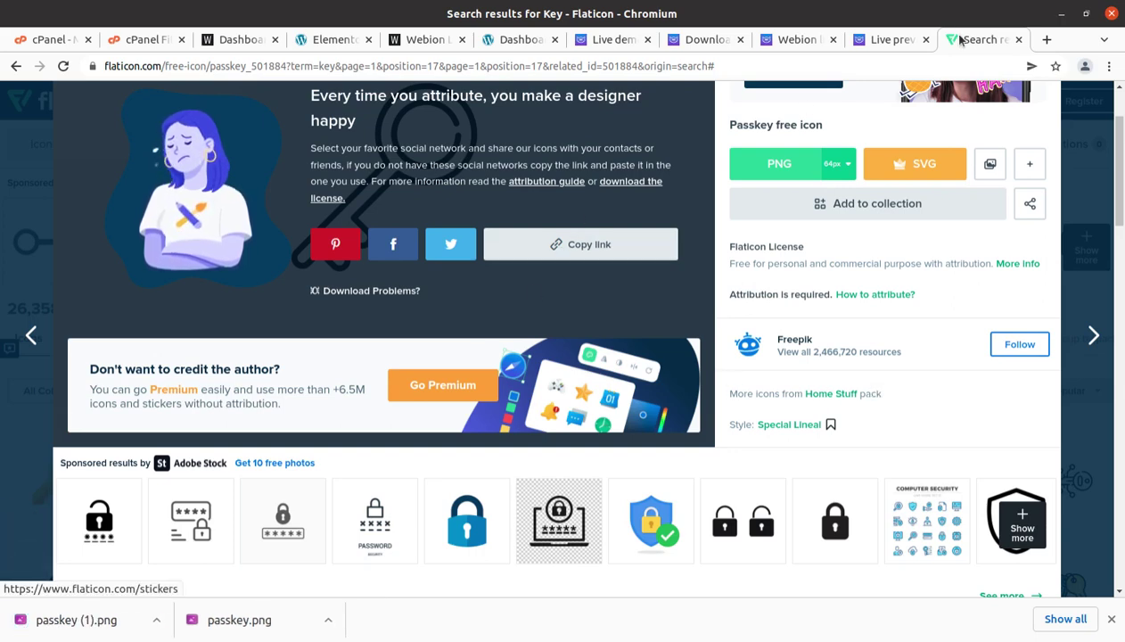
Return to Elementor and check the SVG upload option for the Responsive Layout icon
click(240, 39)
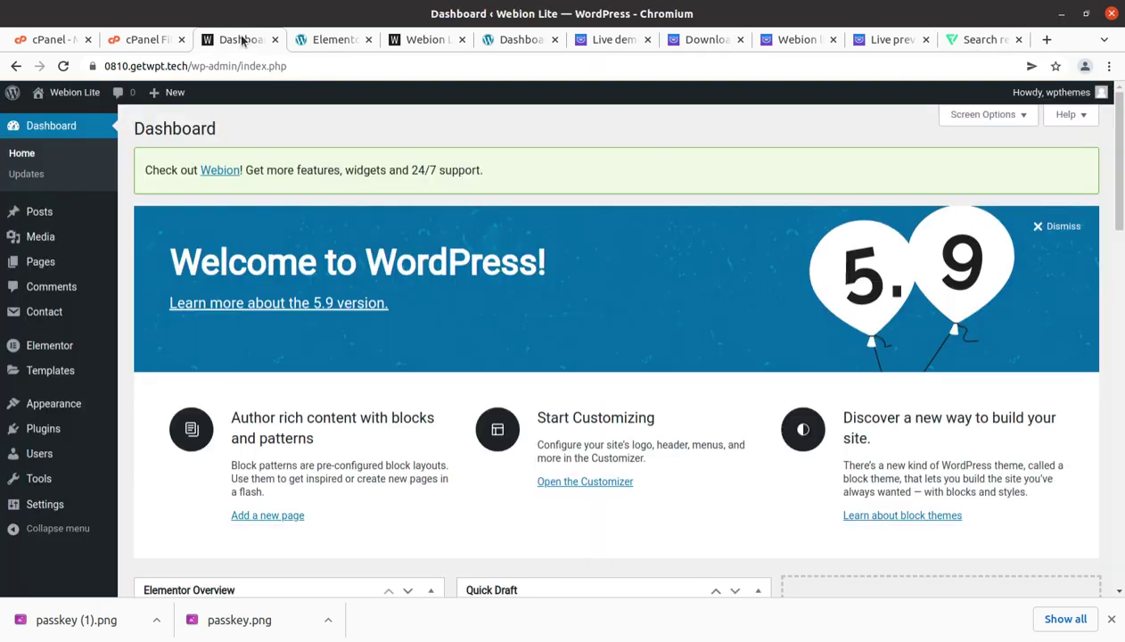
click(337, 39)
mouse_move(182, 233)
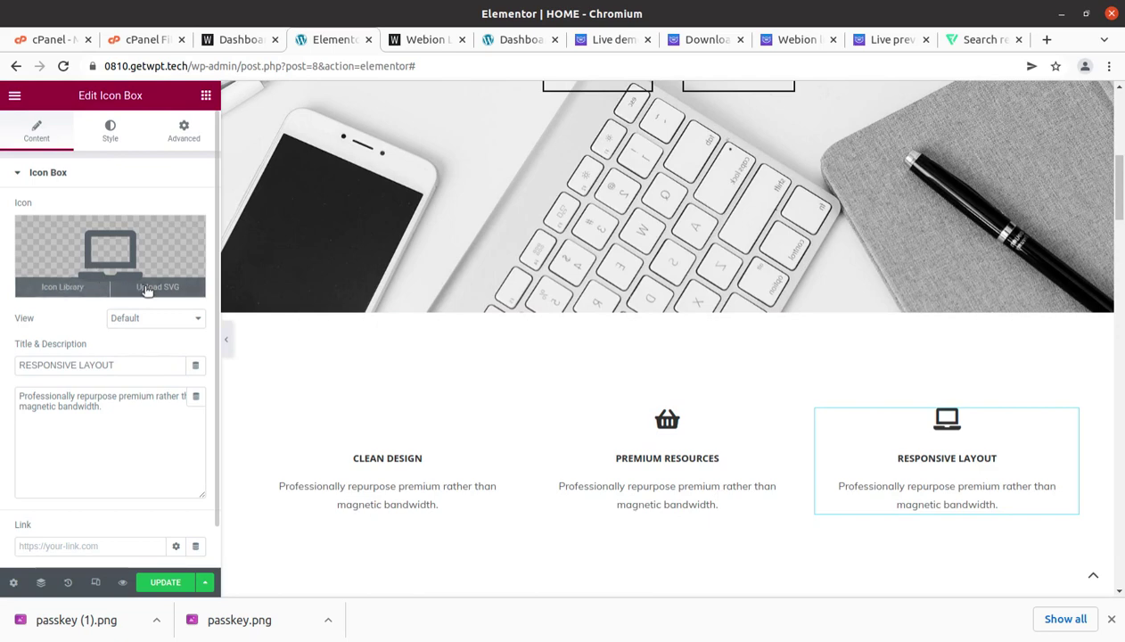
Try to download the Passkey icon in SVG format from Flaticon and dismiss the premium subscription offer
click(967, 39)
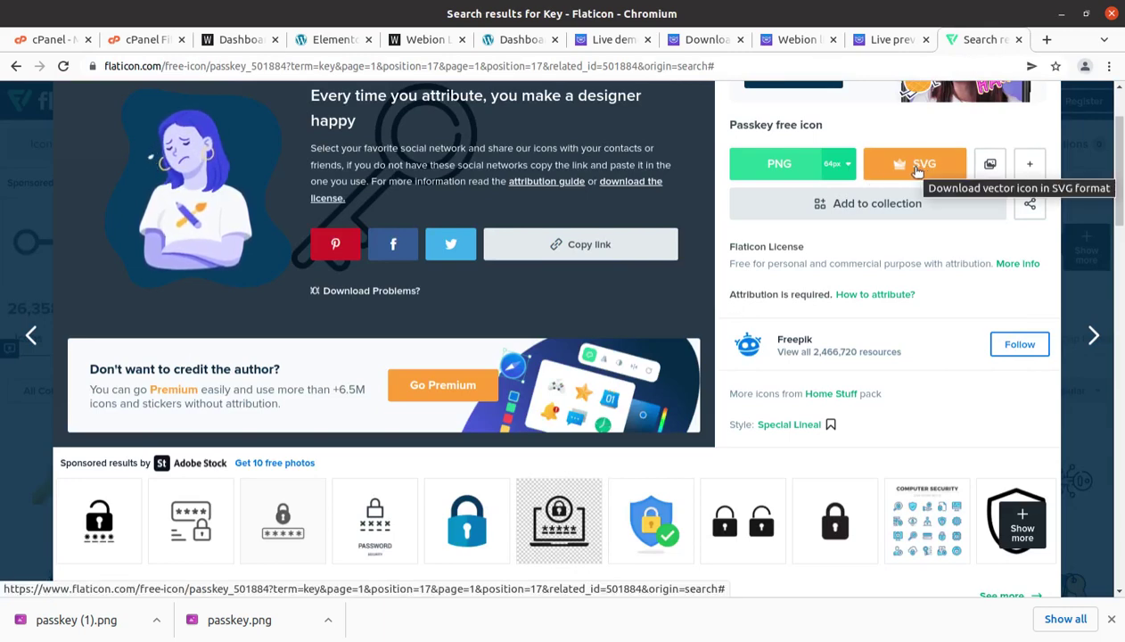
click(916, 170)
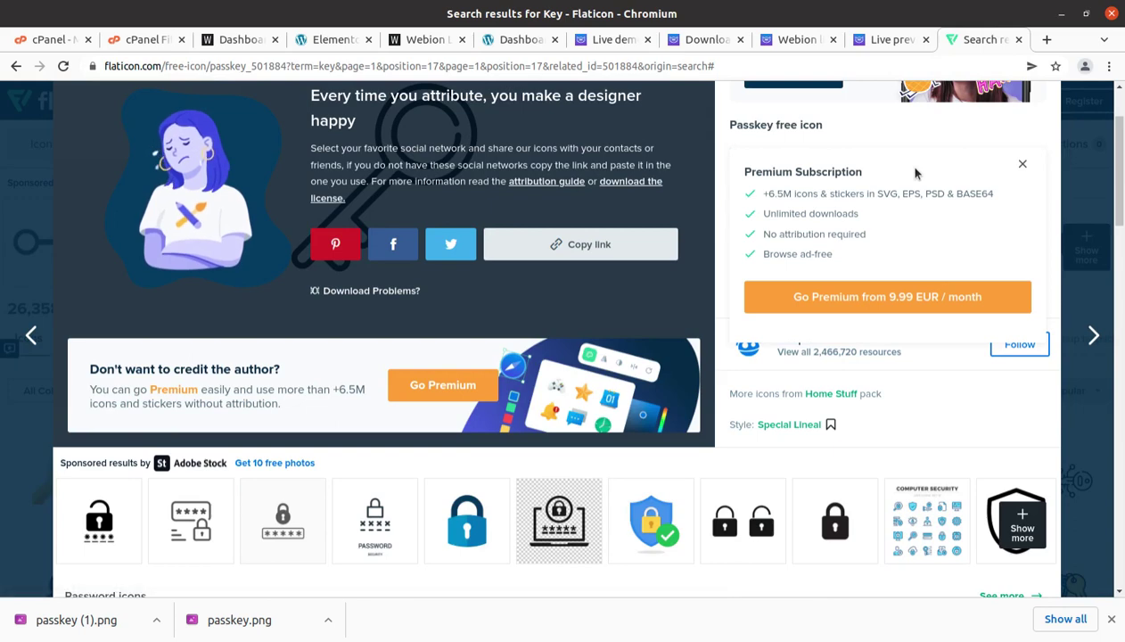
click(1019, 164)
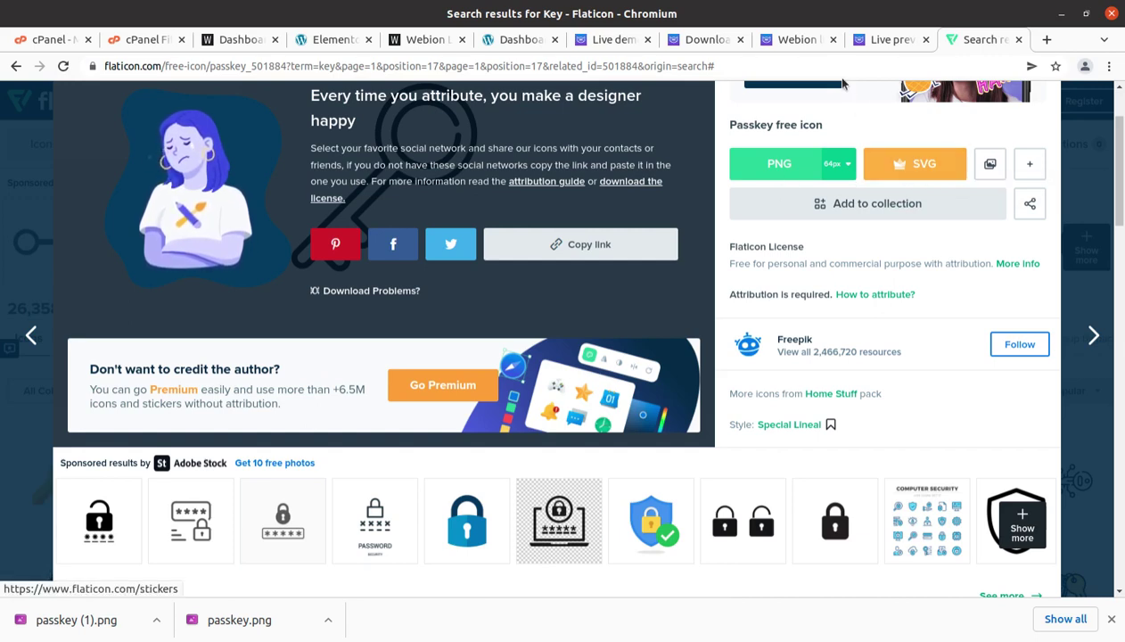
Return to the Elementor editor and remove the current icon from the Responsive Layout icon box
click(873, 41)
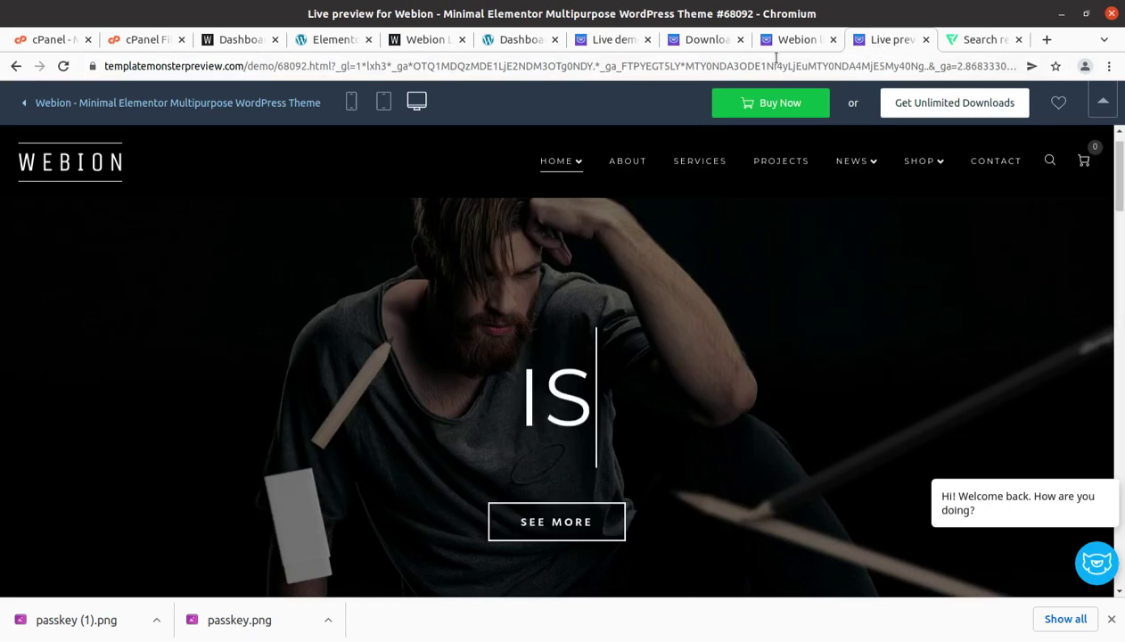
click(311, 43)
click(183, 230)
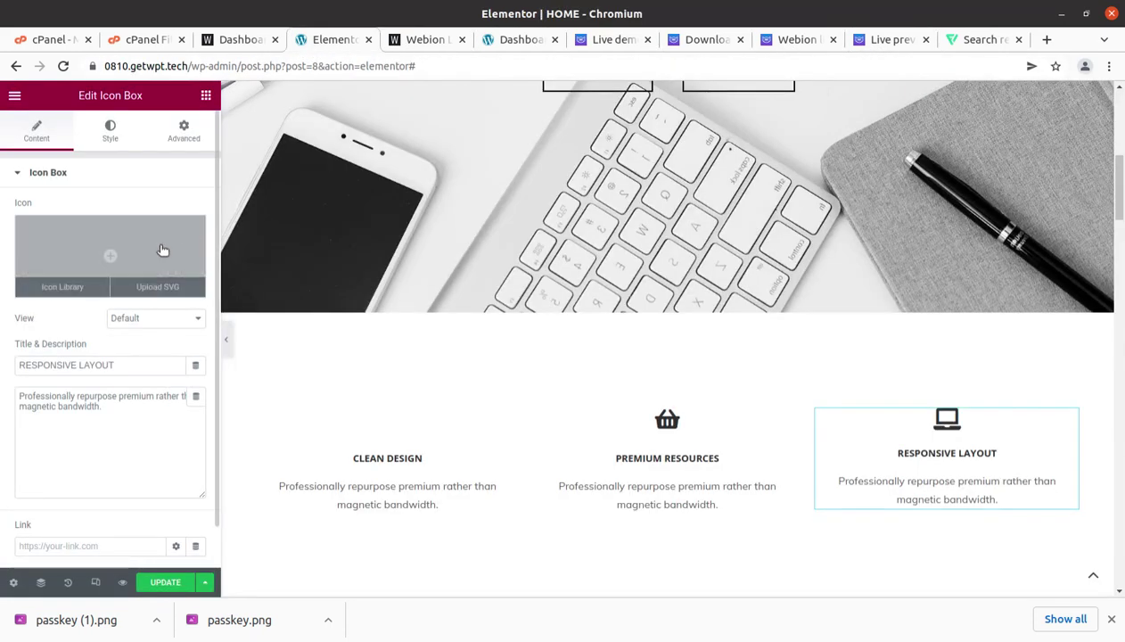
Browse all icons in the icon library, check its custom icon upload option, and close the library without inserting anything
click(105, 256)
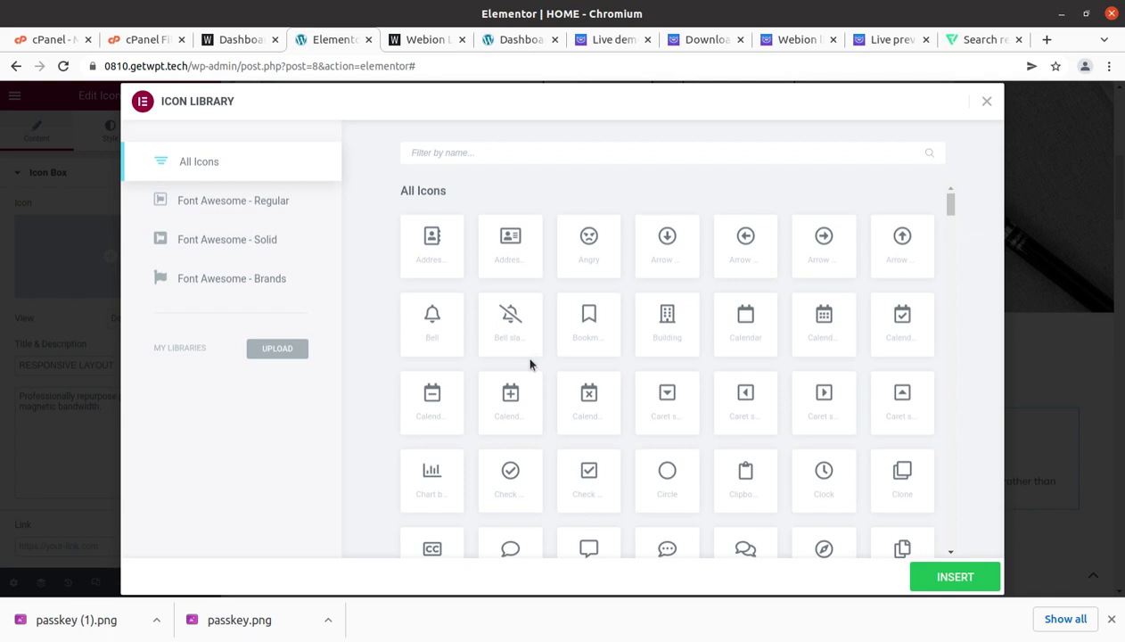
scroll(718, 368, down, 4)
scroll(719, 368, down, 2)
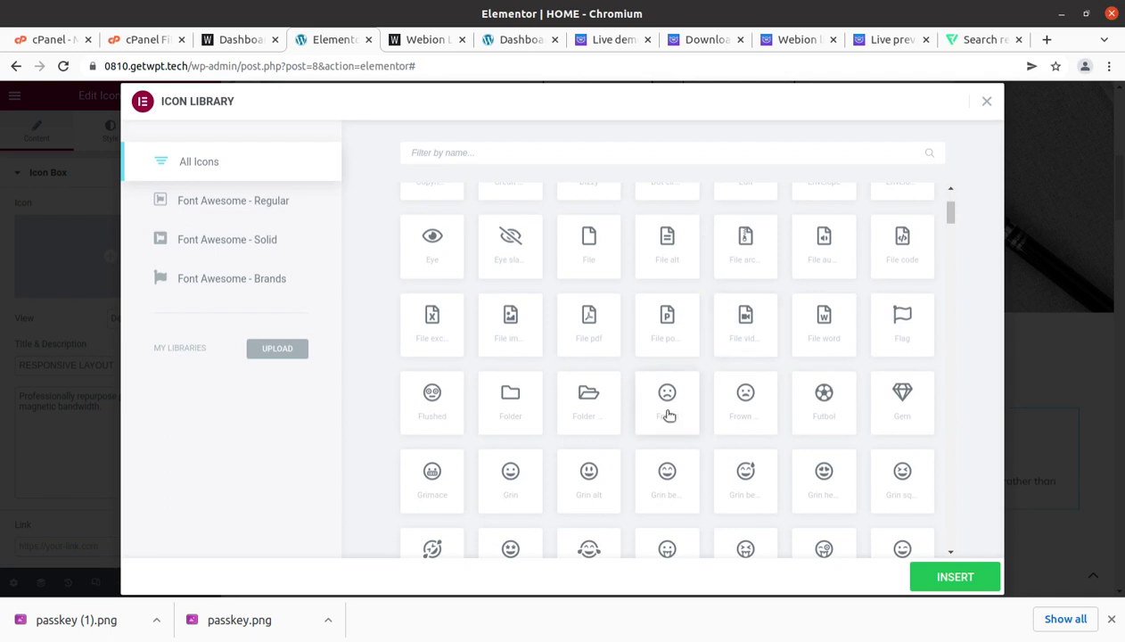
scroll(658, 415, down, 4)
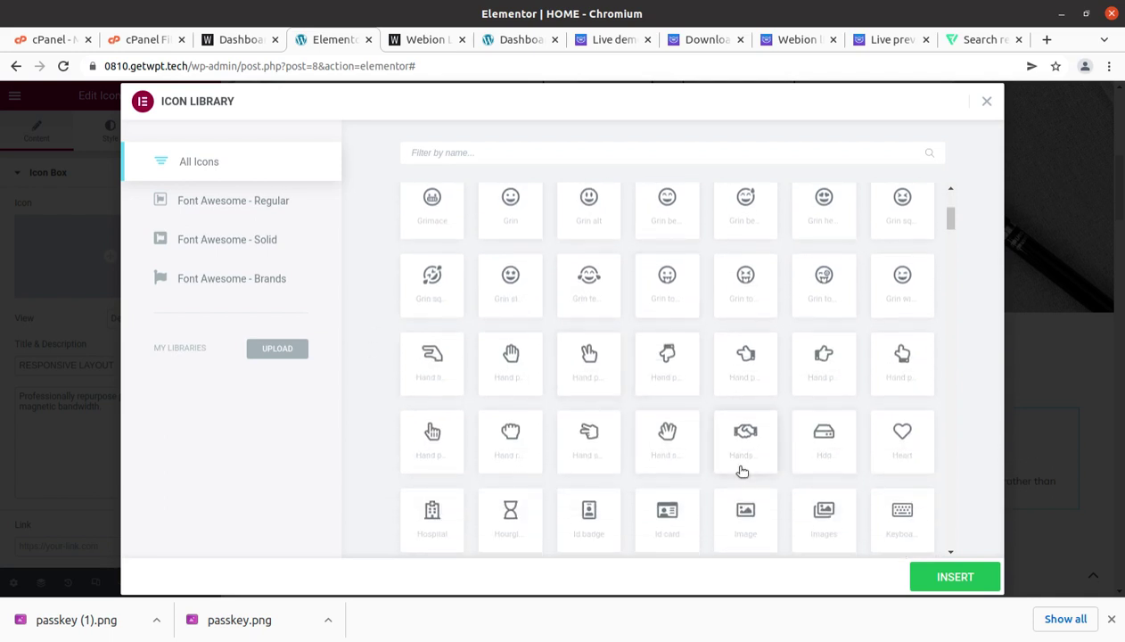
scroll(742, 471, up, 8)
scroll(742, 463, up, 1)
scroll(743, 460, down, 2)
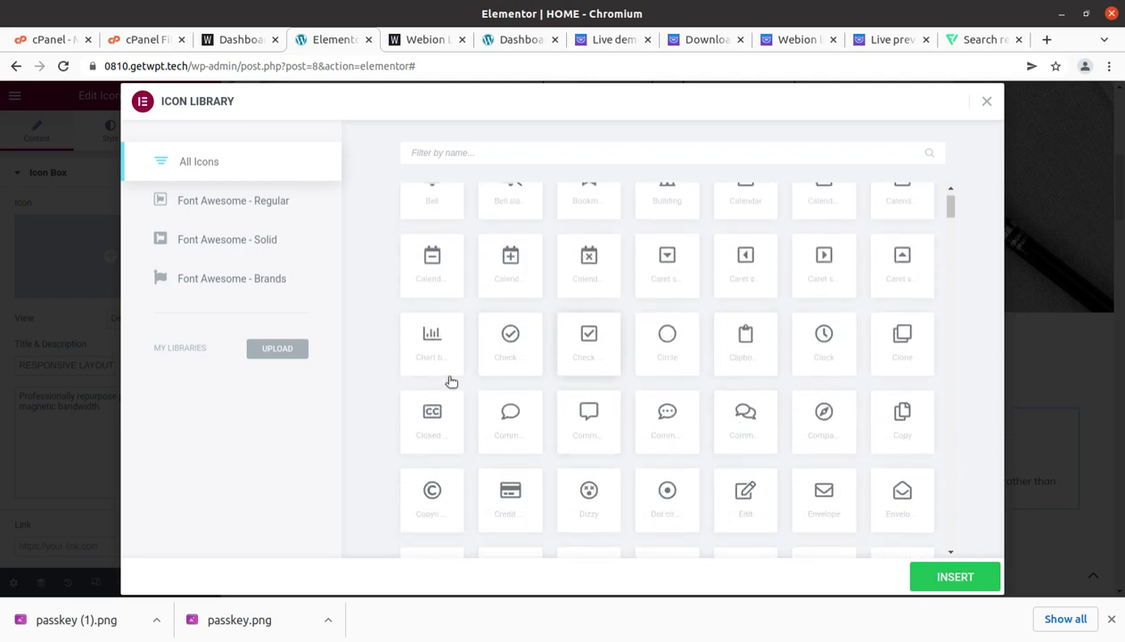
click(274, 350)
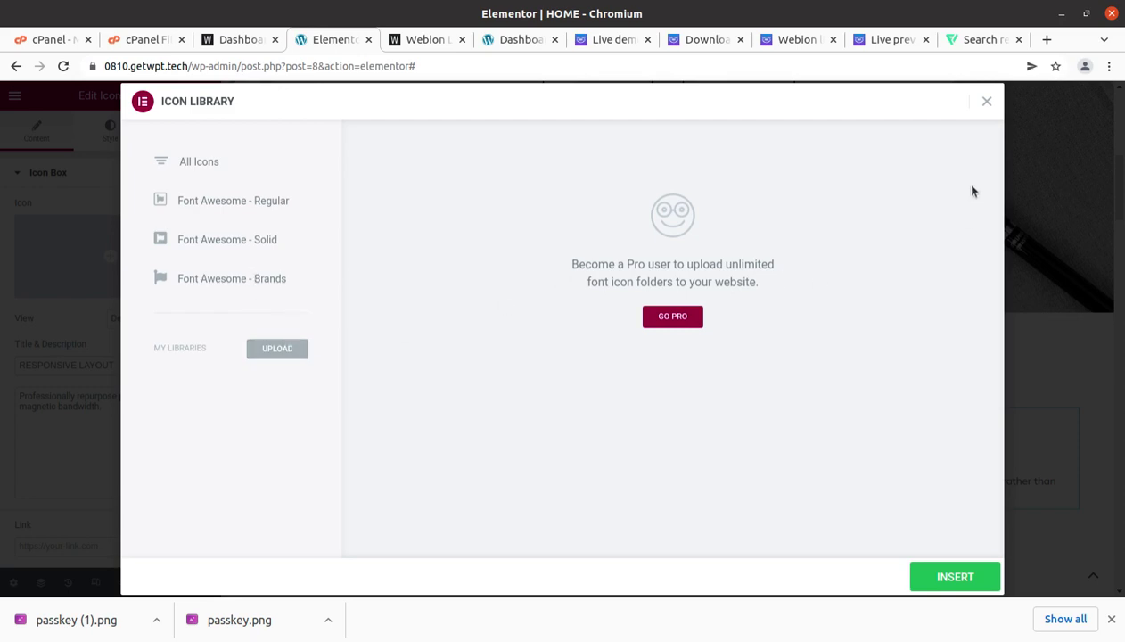
click(987, 102)
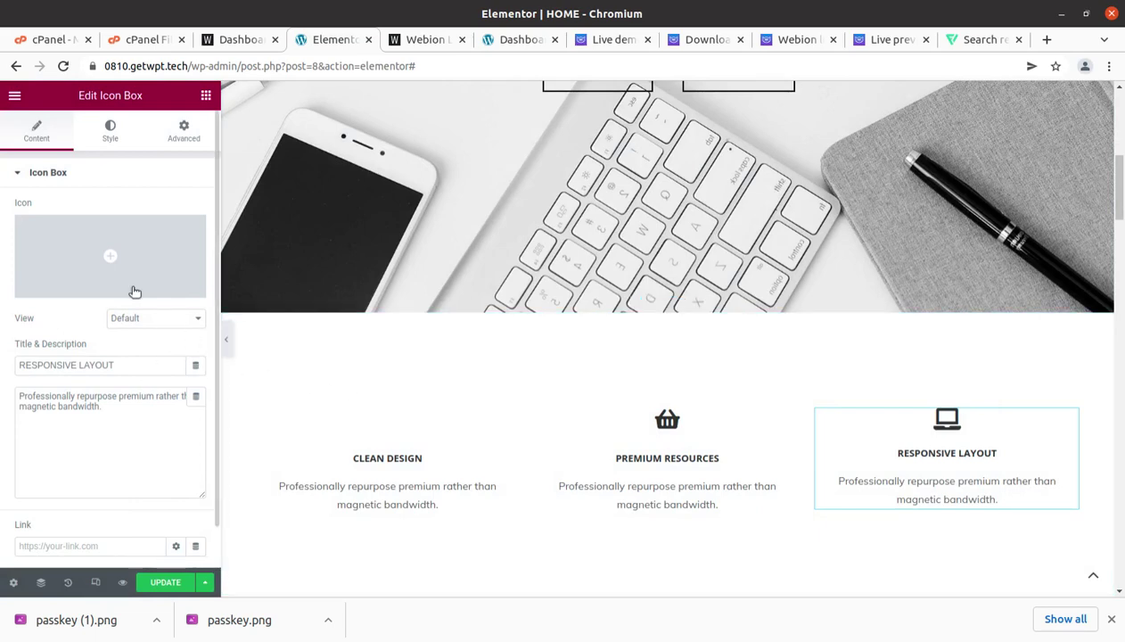
Search the icon library for "key", insert the Key icon into the Responsive Layout icon box, and update the page
mouse_move(107, 259)
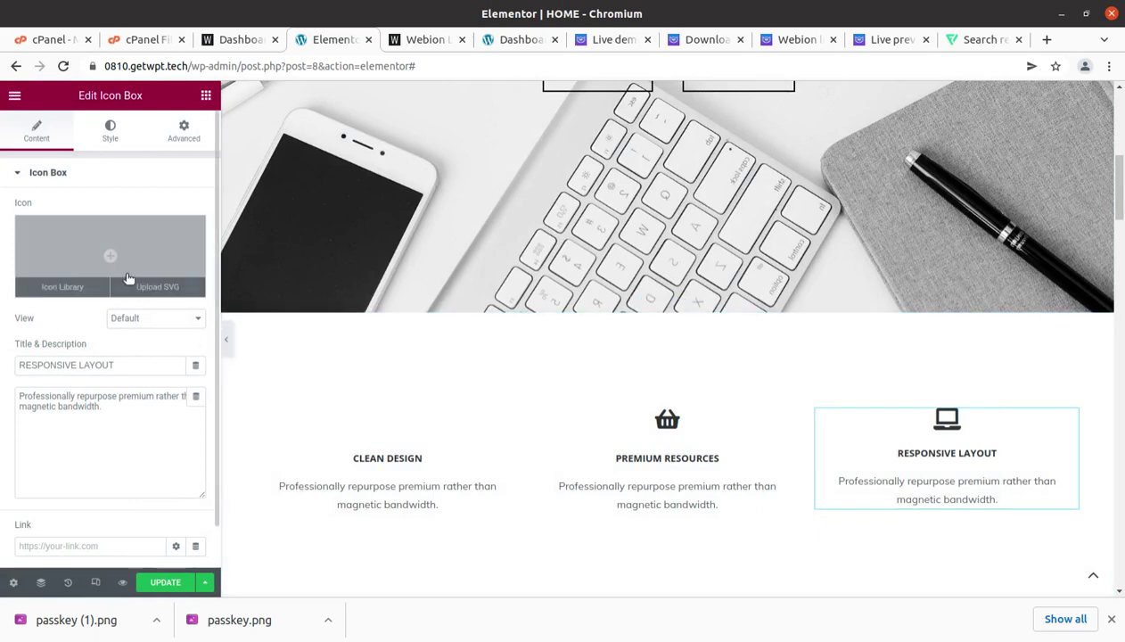
click(47, 290)
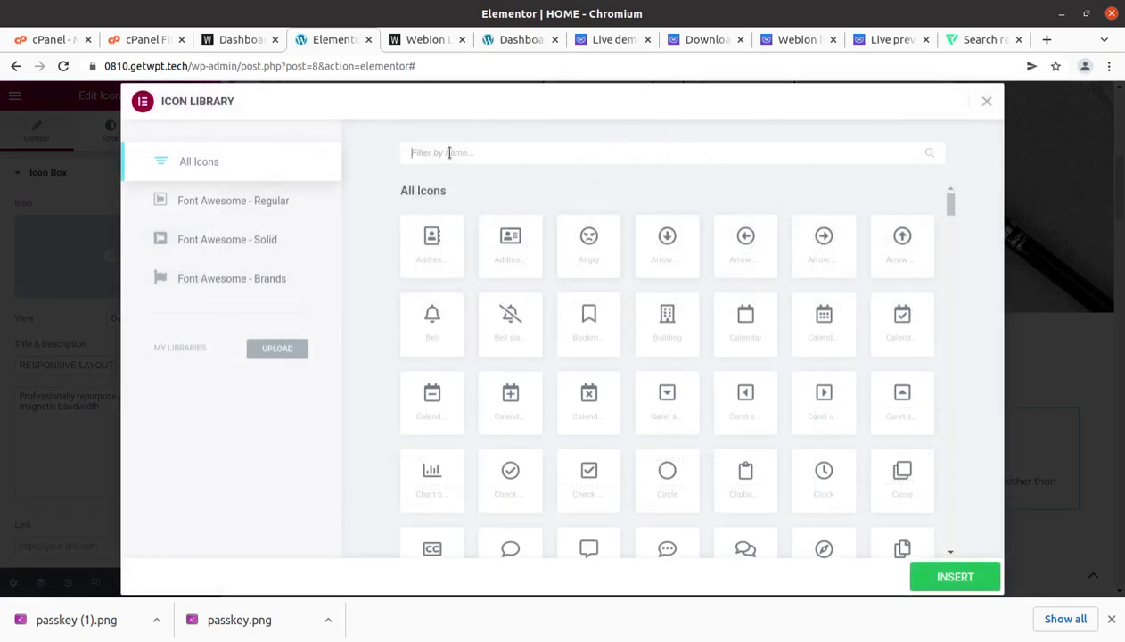
text(key)
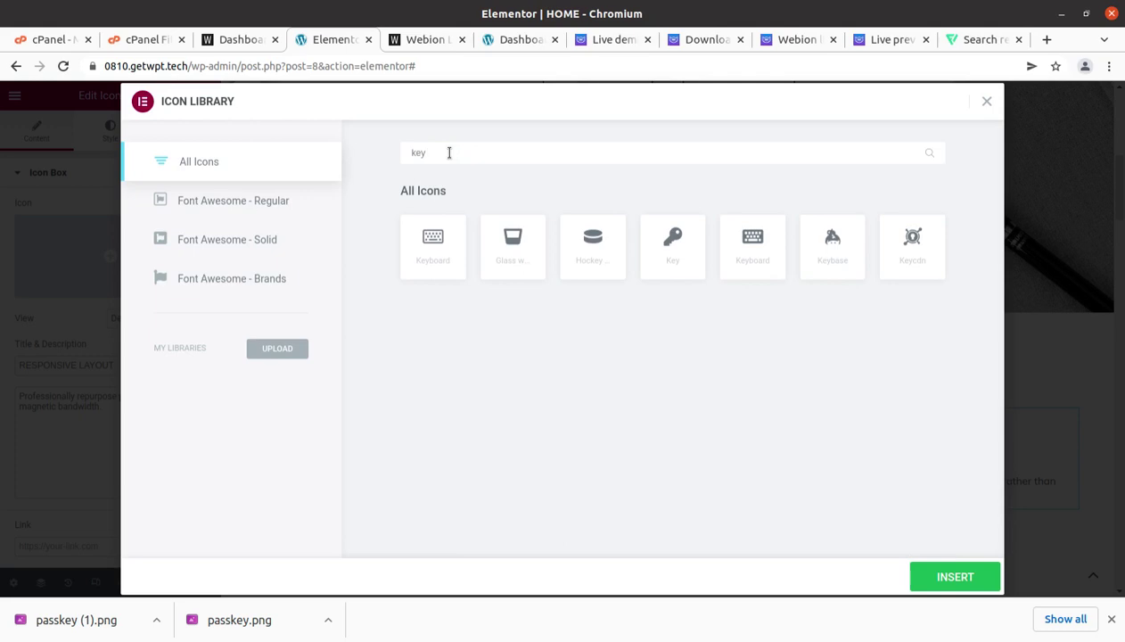
click(679, 241)
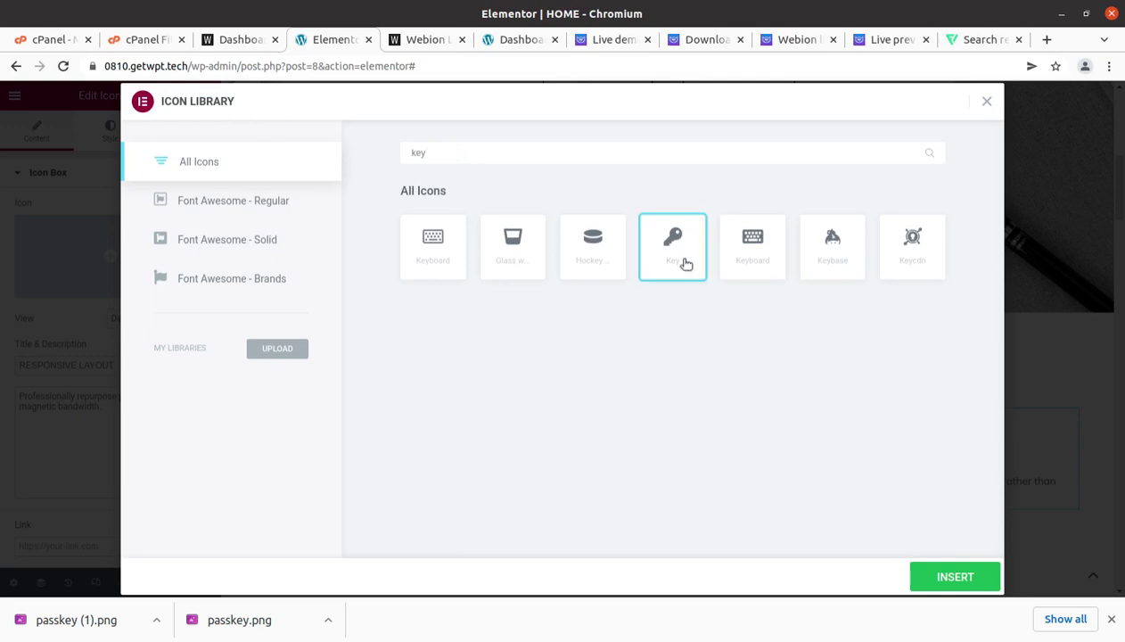
click(945, 576)
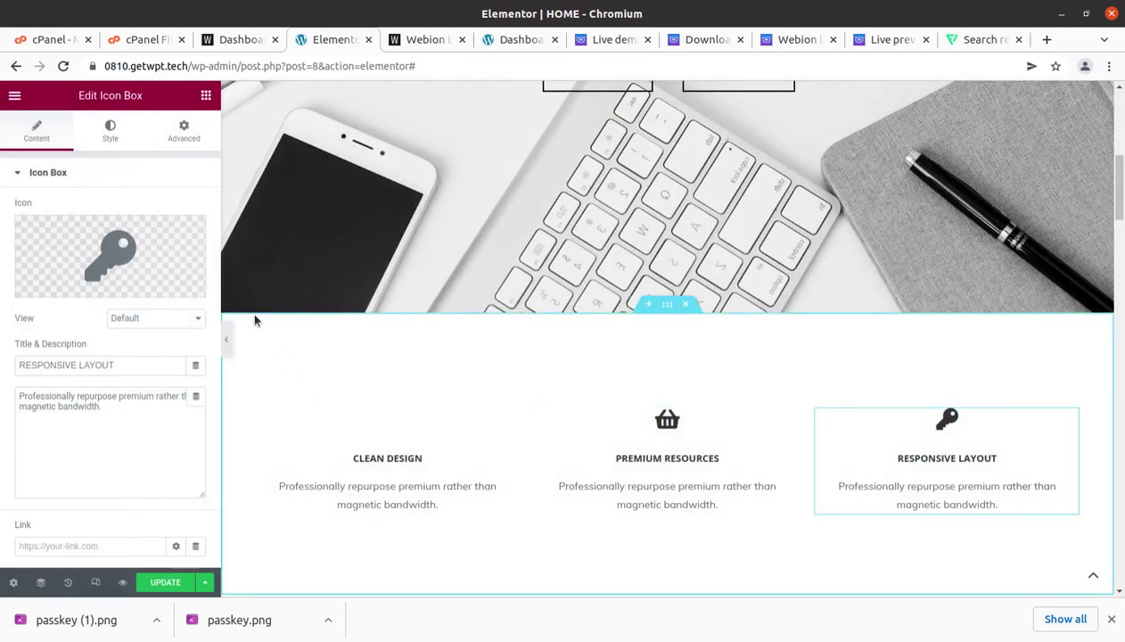
click(165, 582)
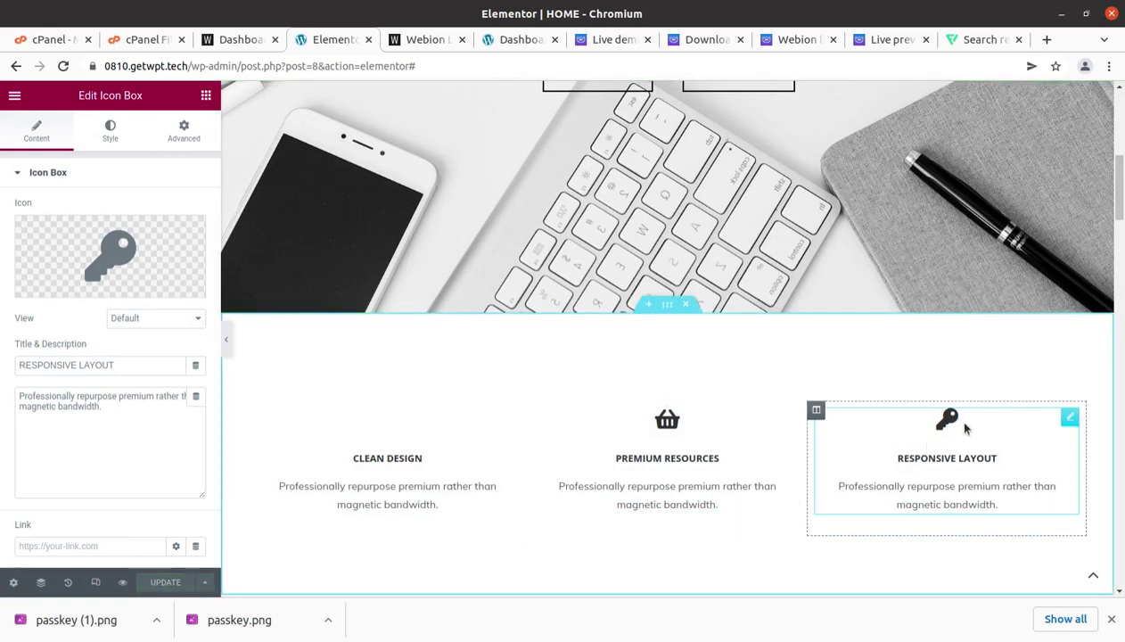
Look through the sections below the icon boxes and open the background style settings of the Agency Achievements section
scroll(873, 452, down, 4)
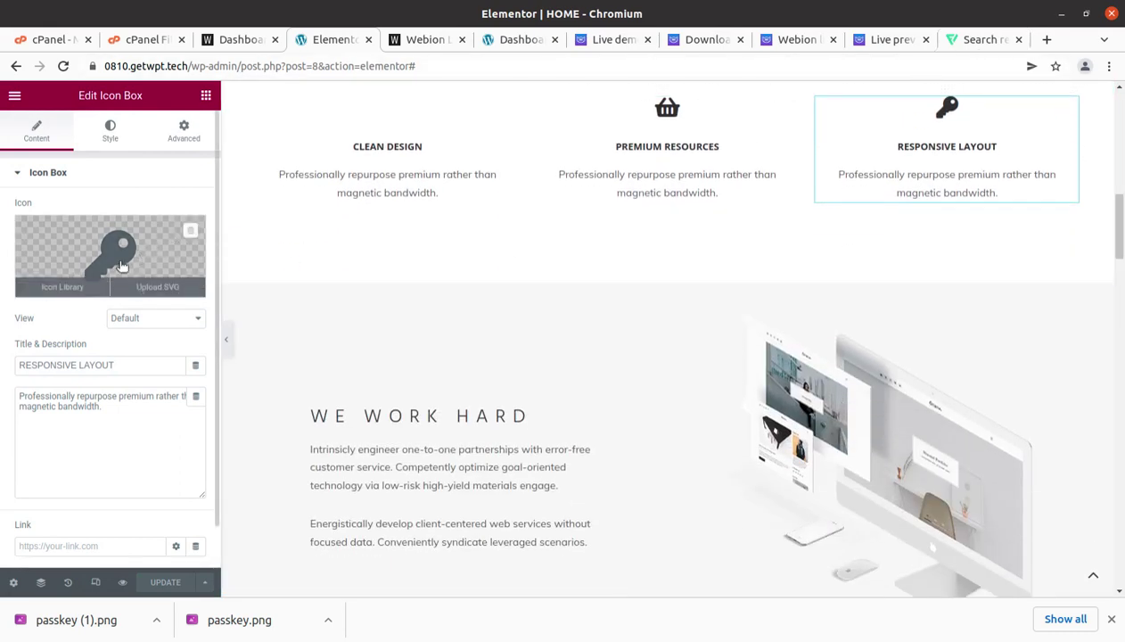
mouse_move(114, 264)
scroll(633, 485, down, 4)
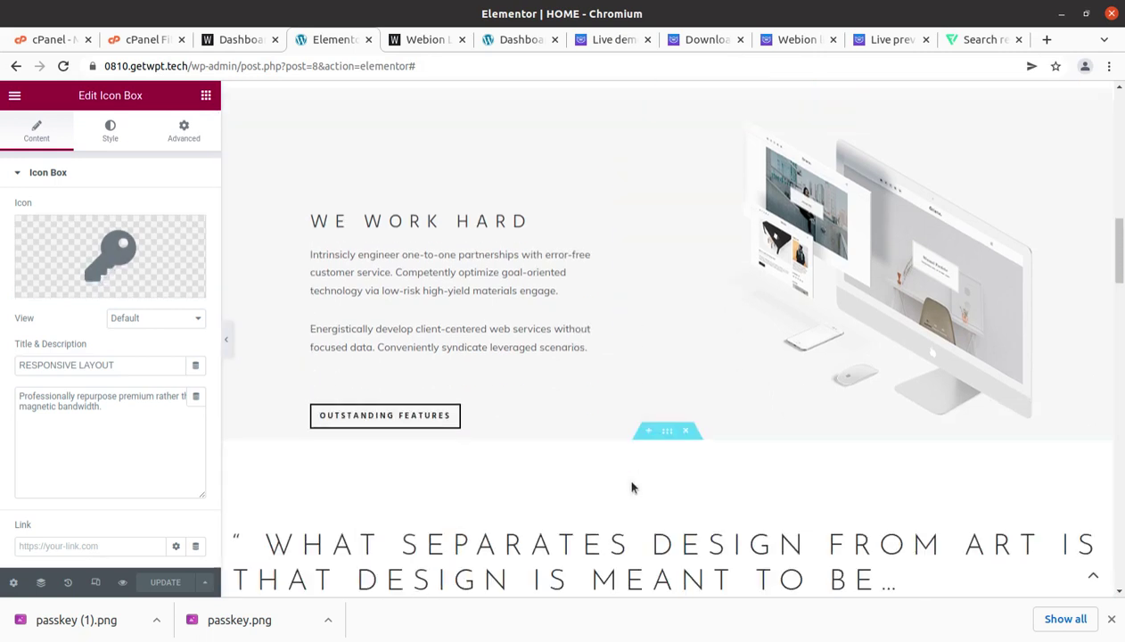
click(465, 417)
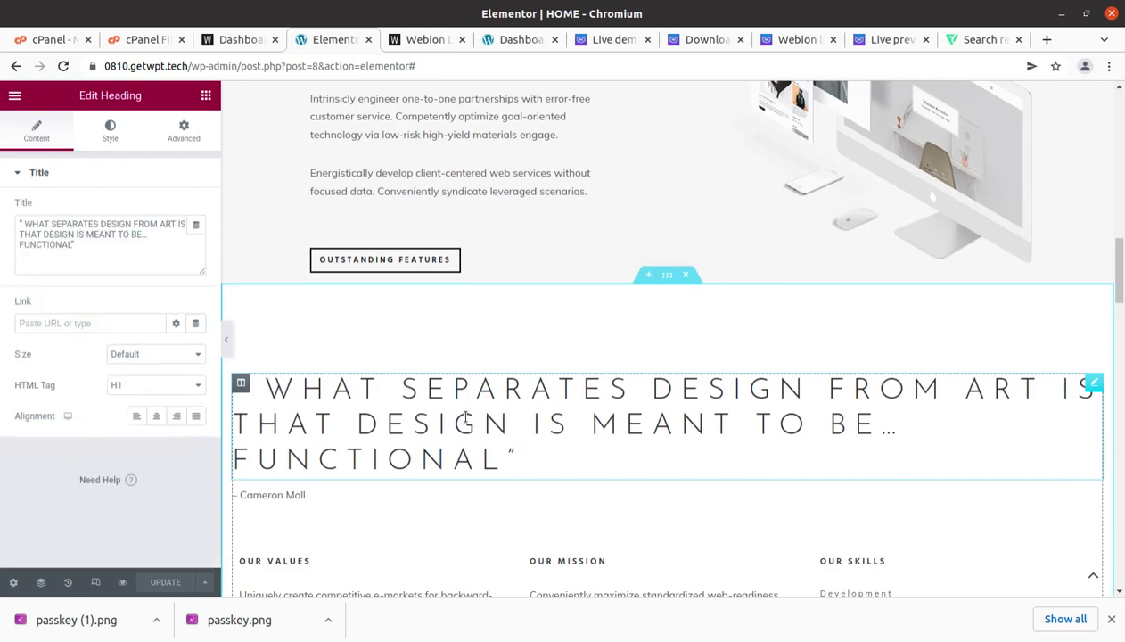
scroll(691, 522, down, 6)
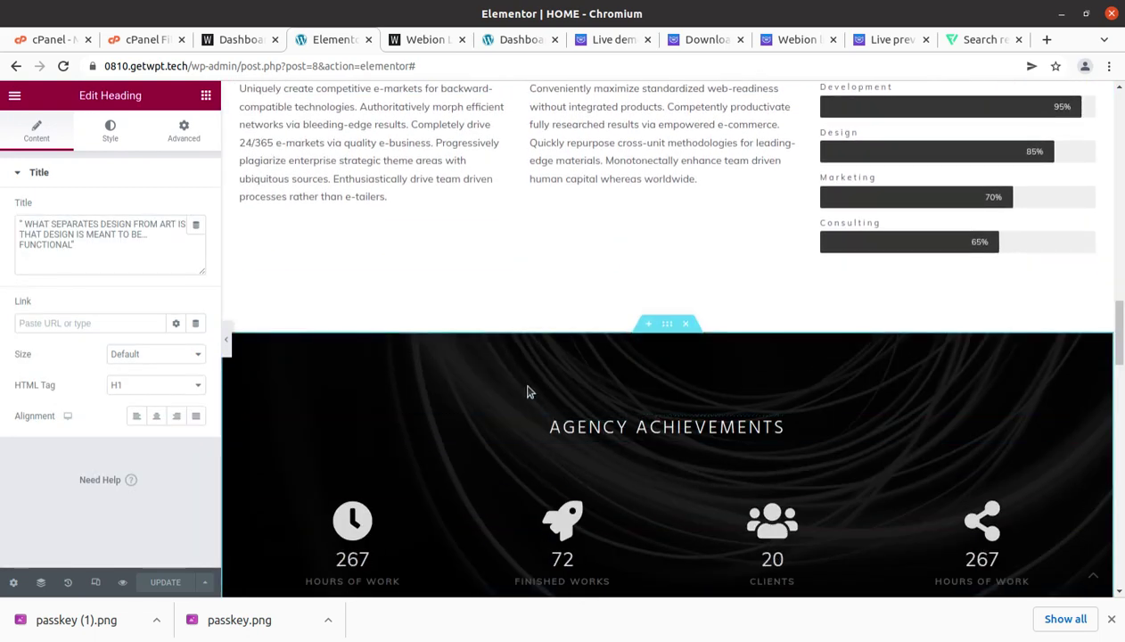
scroll(606, 405, down, 1)
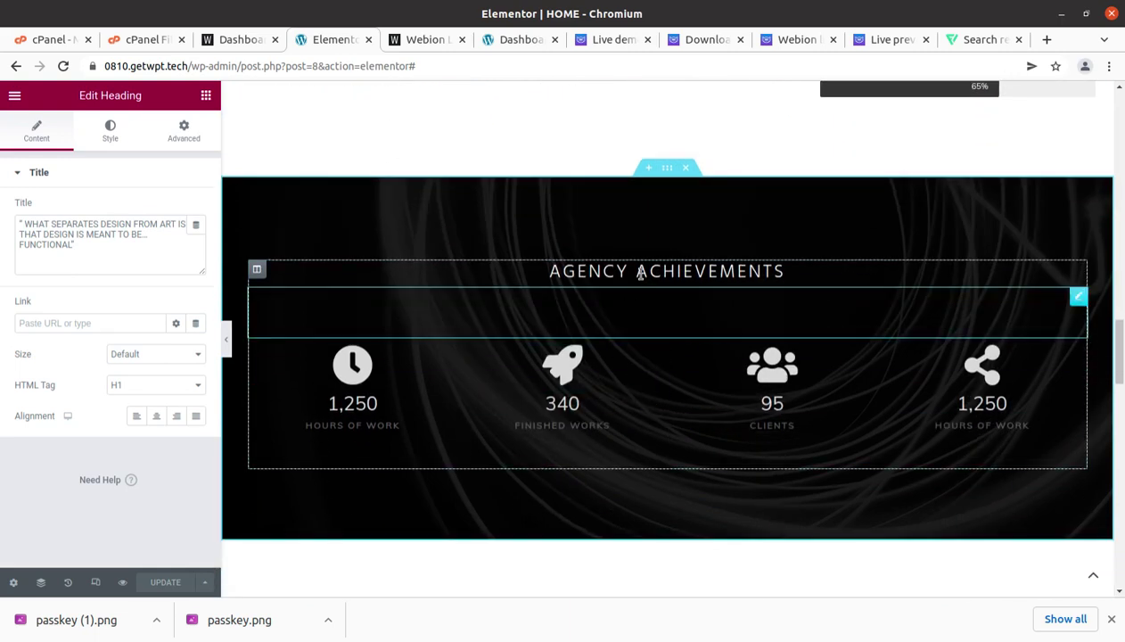
click(668, 169)
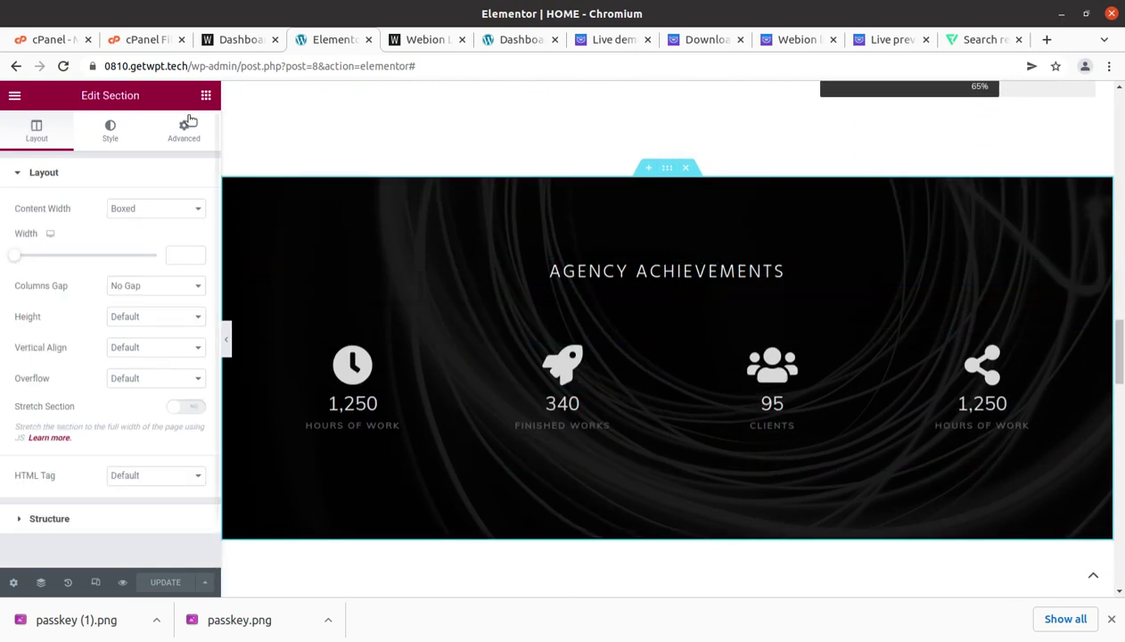
click(111, 131)
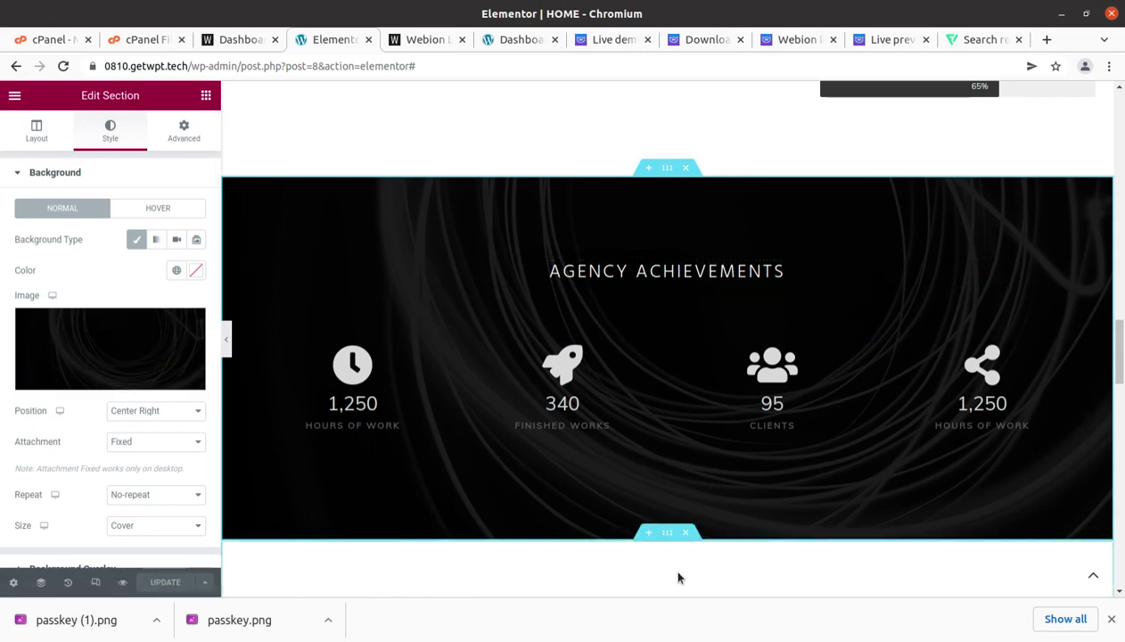
Examine the remaining home page sections down to the footer and its copyright line
scroll(678, 570, down, 7)
scroll(684, 563, down, 10)
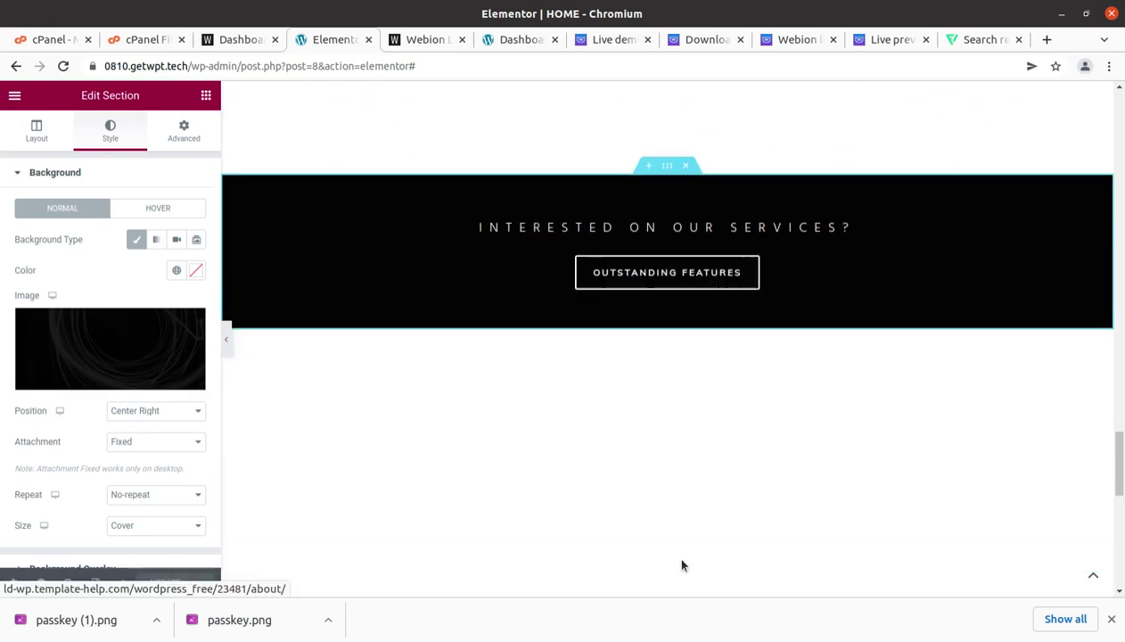
scroll(684, 563, up, 4)
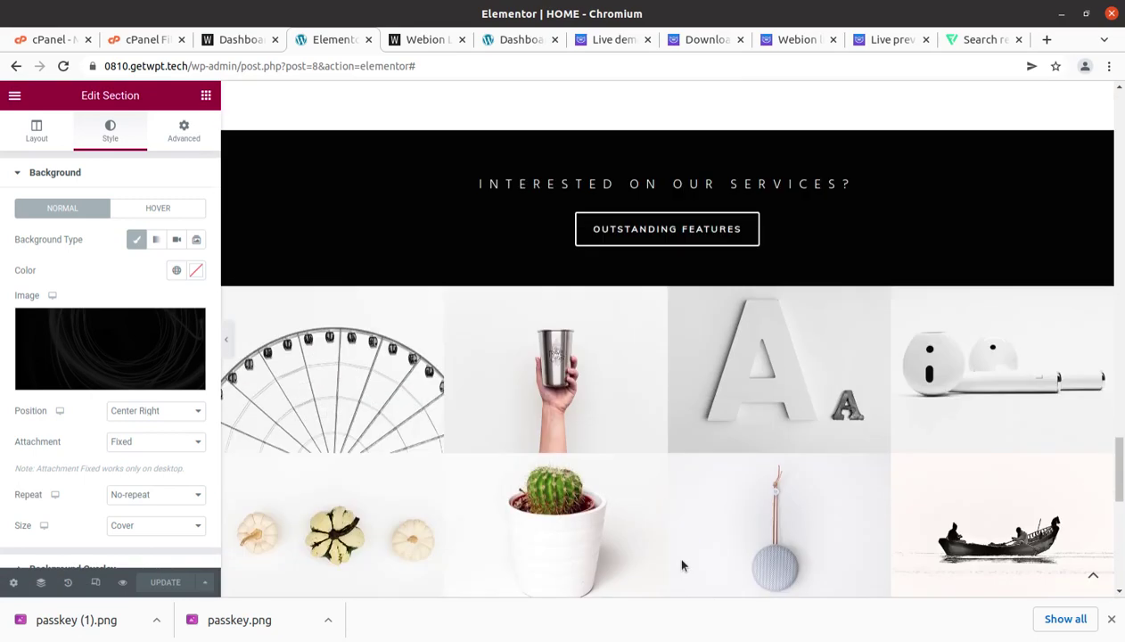
scroll(683, 564, down, 3)
scroll(682, 565, down, 4)
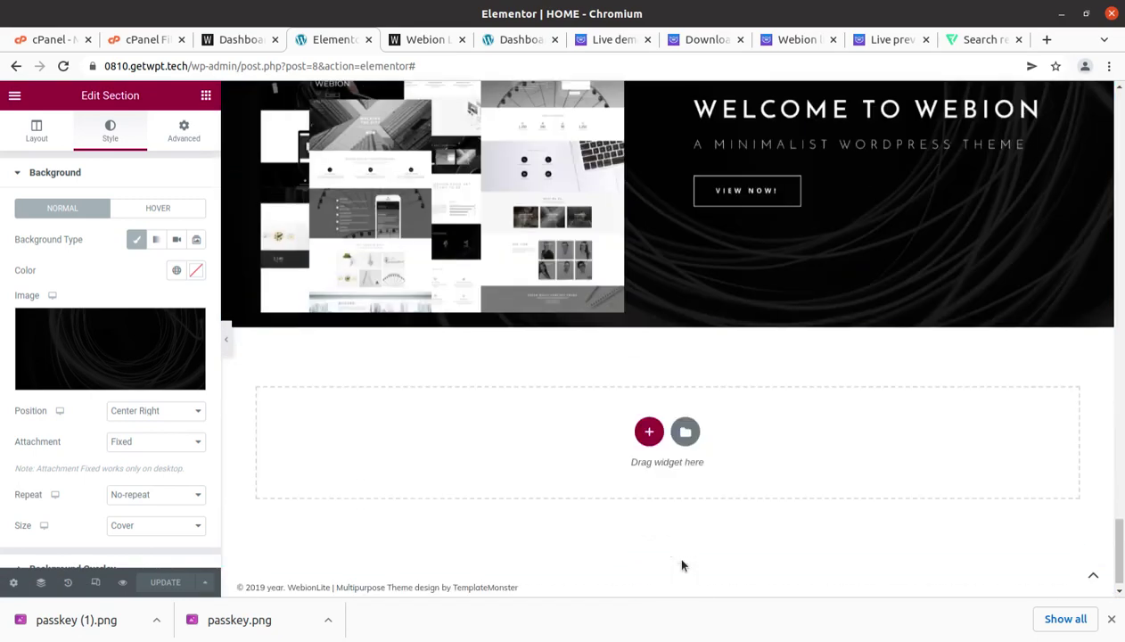
scroll(683, 564, down, 1)
scroll(682, 564, up, 1)
scroll(683, 563, up, 2)
scroll(683, 562, down, 4)
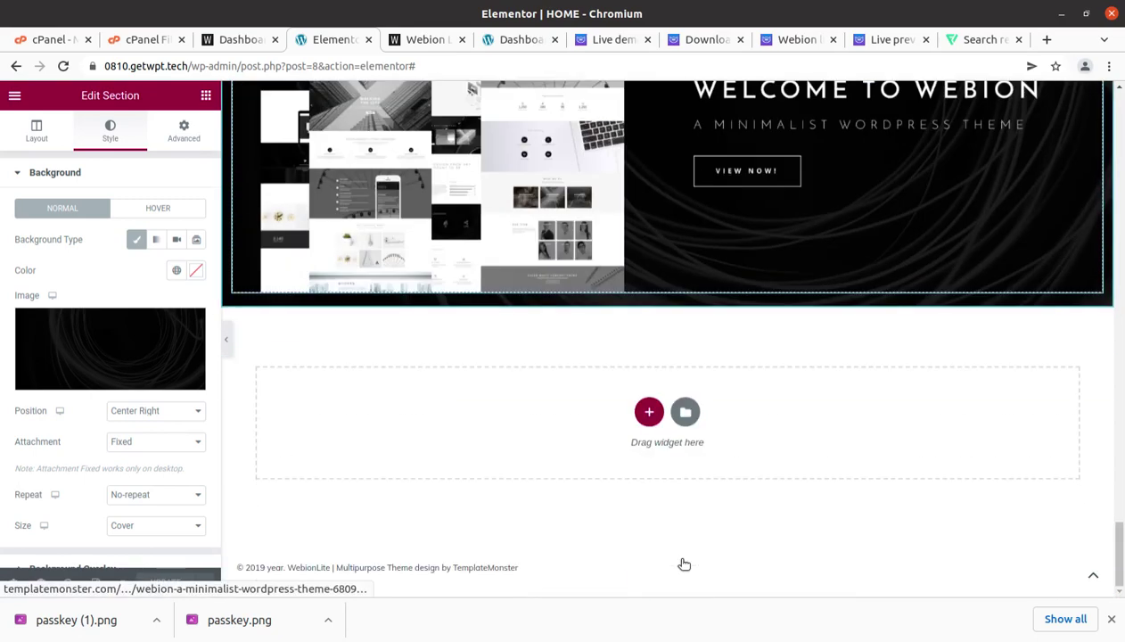
drag(518, 568, 287, 572)
click(337, 526)
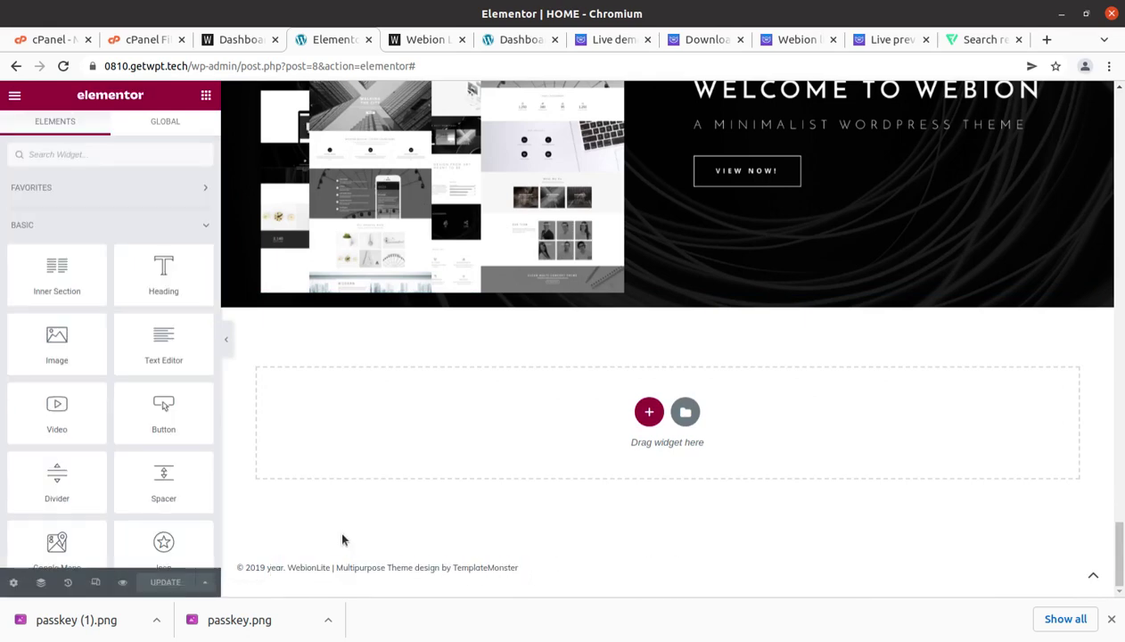
scroll(424, 475, up, 3)
scroll(427, 482, up, 2)
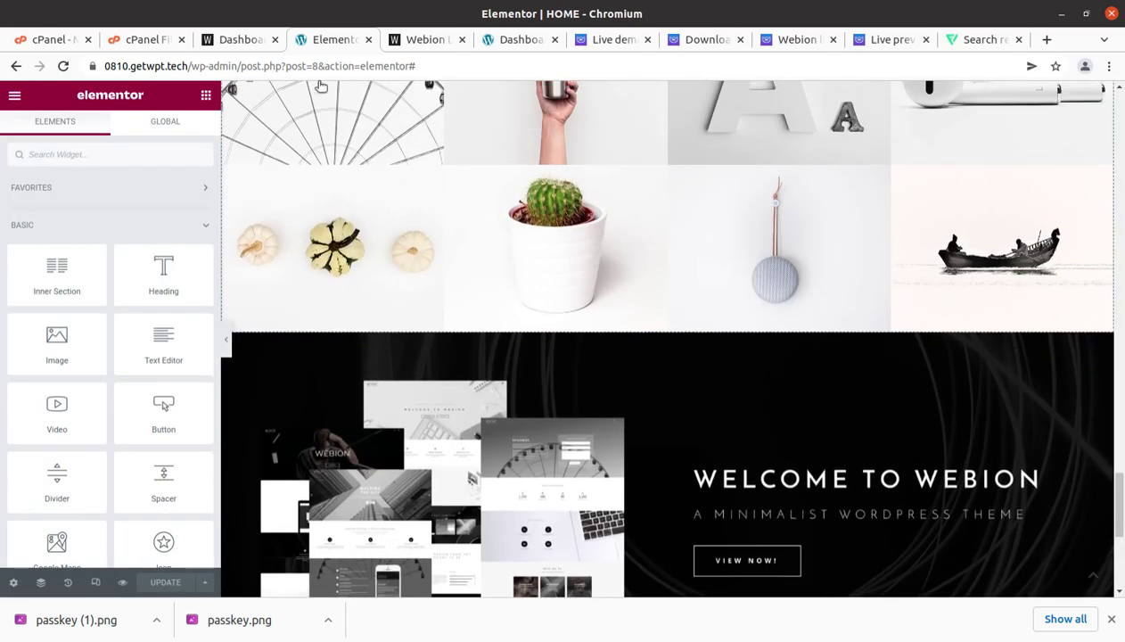
Switch to the WordPress dashboard, open the theme Customizer, and open its Site Identity settings
click(247, 39)
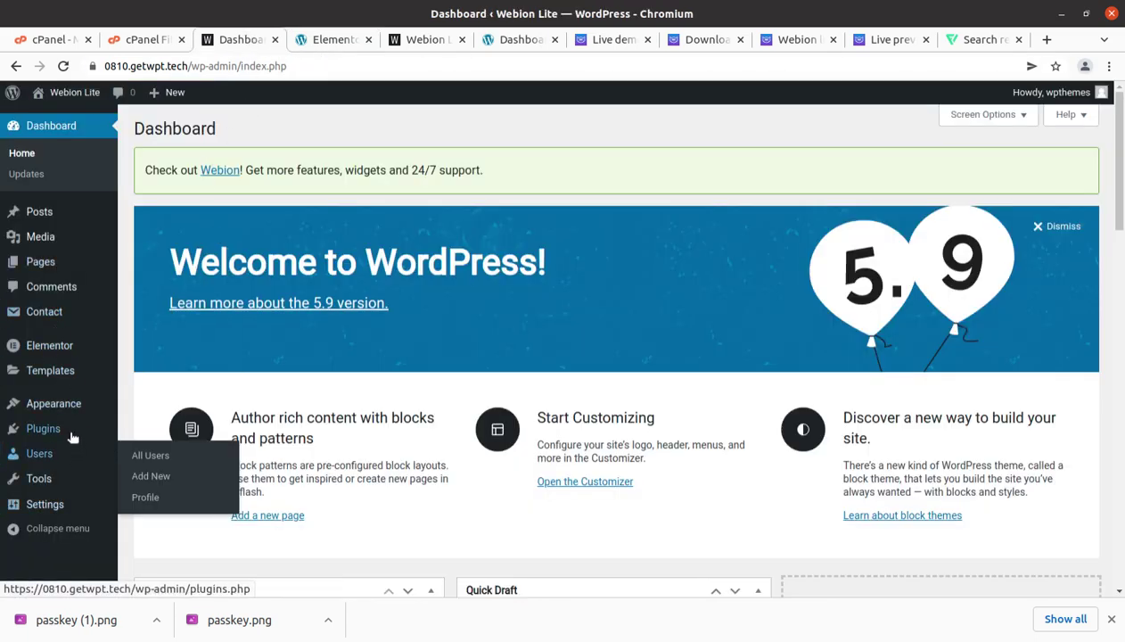
mouse_move(60, 404)
click(147, 427)
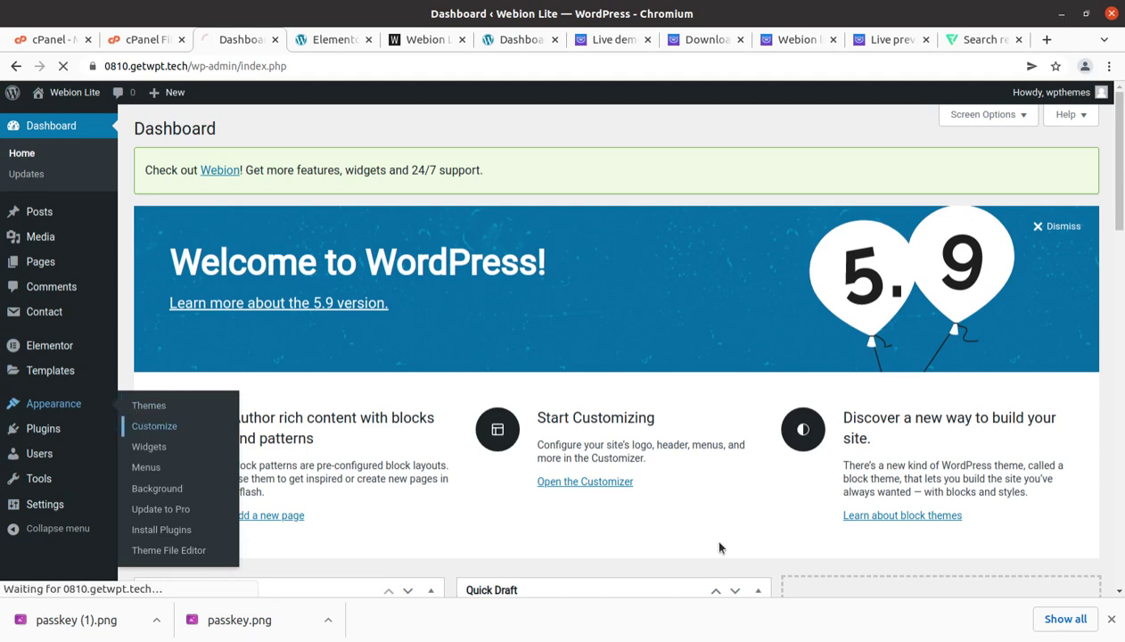
click(1111, 620)
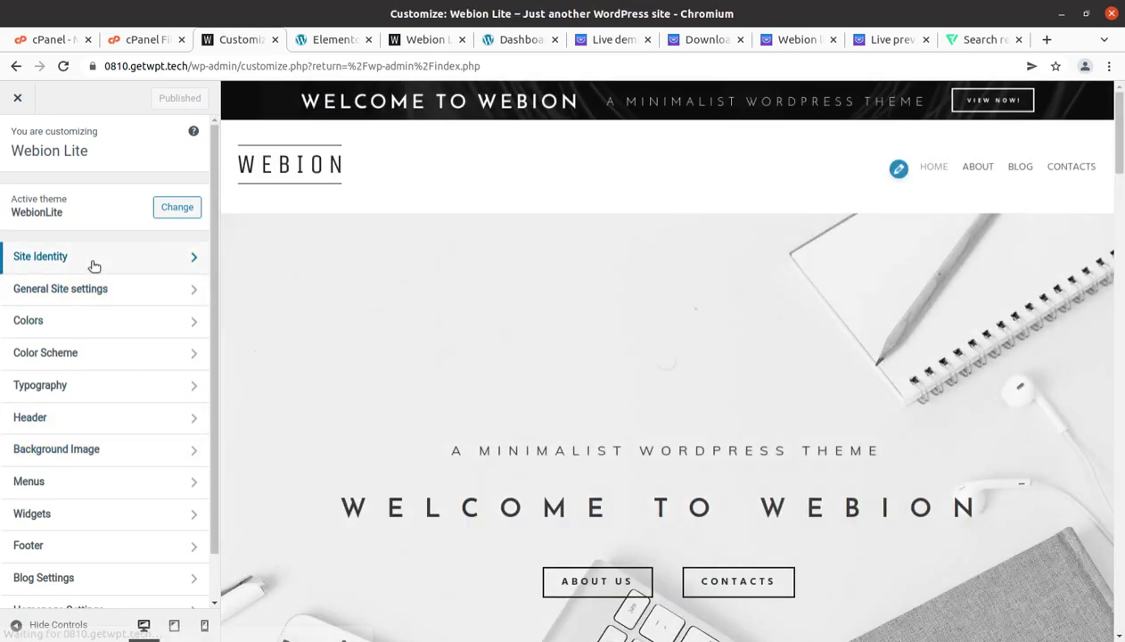
click(93, 263)
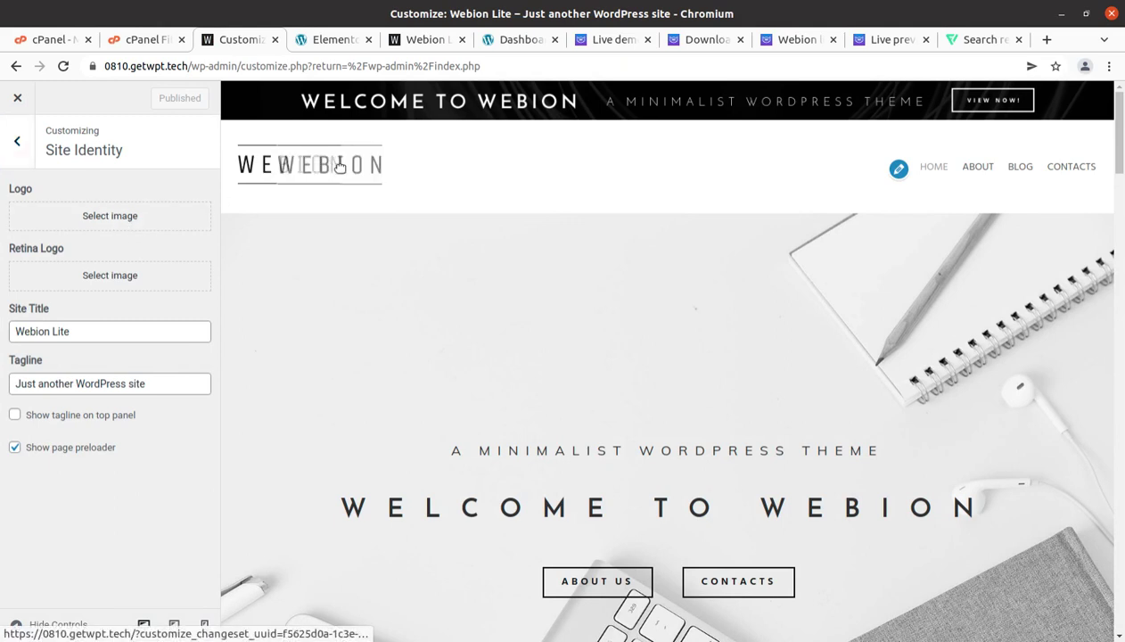
Check the media library and file upload options for the site logo, and close the image selection without choosing one
click(108, 219)
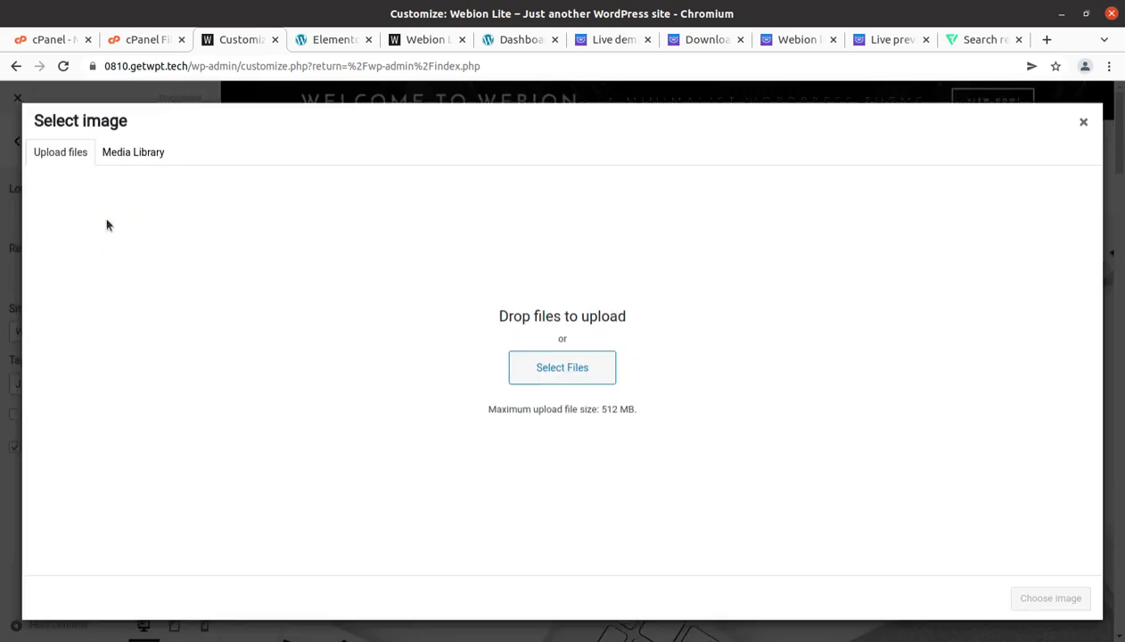
click(137, 153)
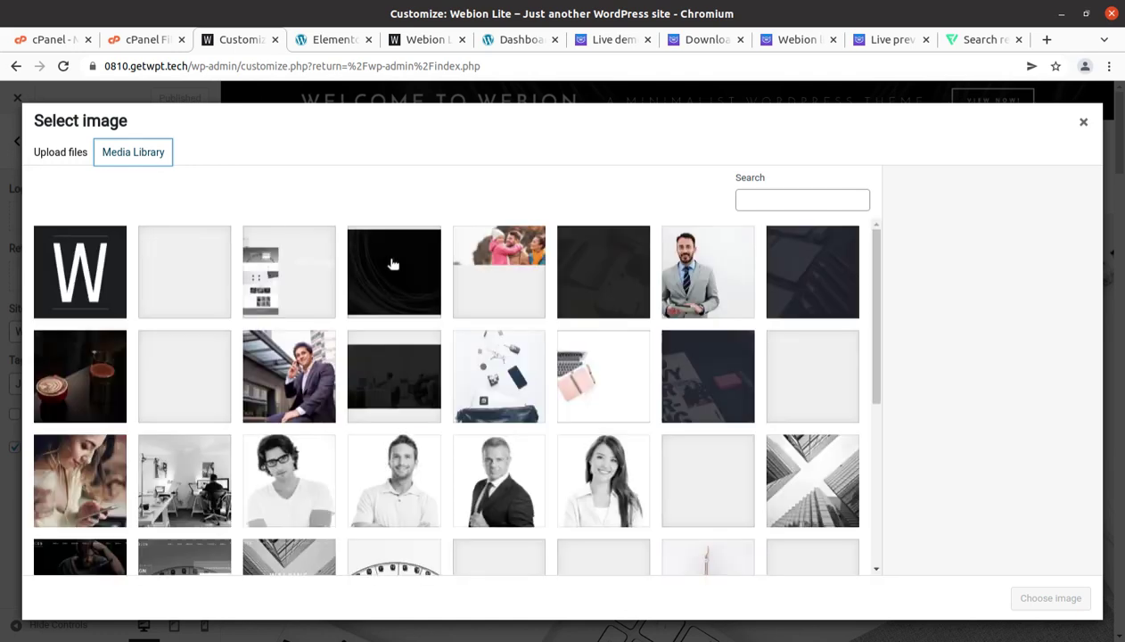
click(59, 154)
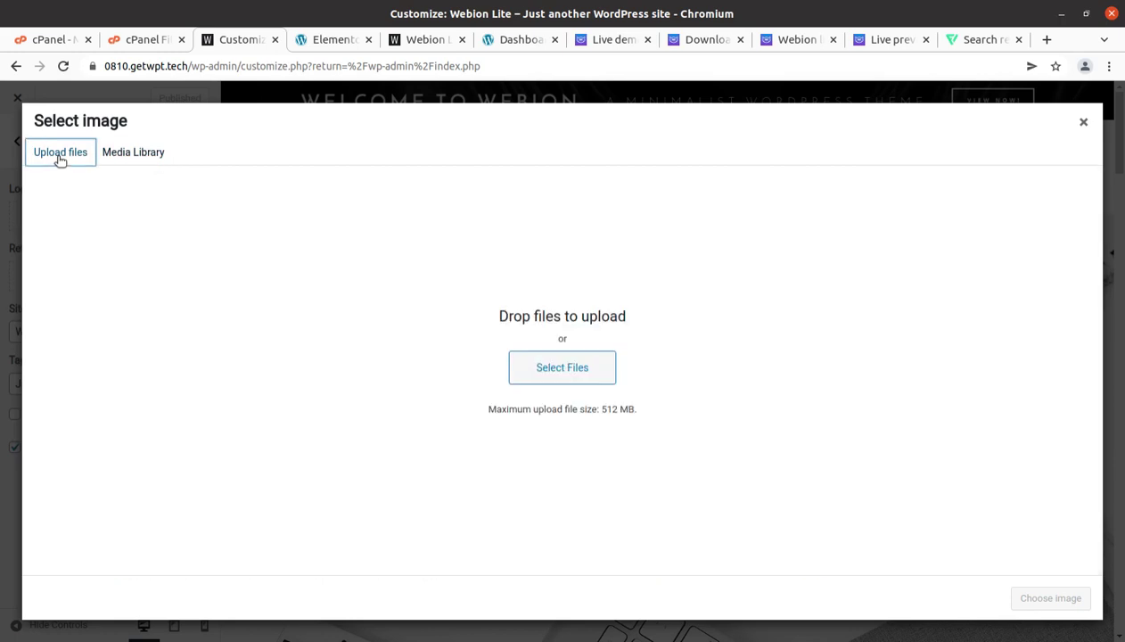
click(1084, 124)
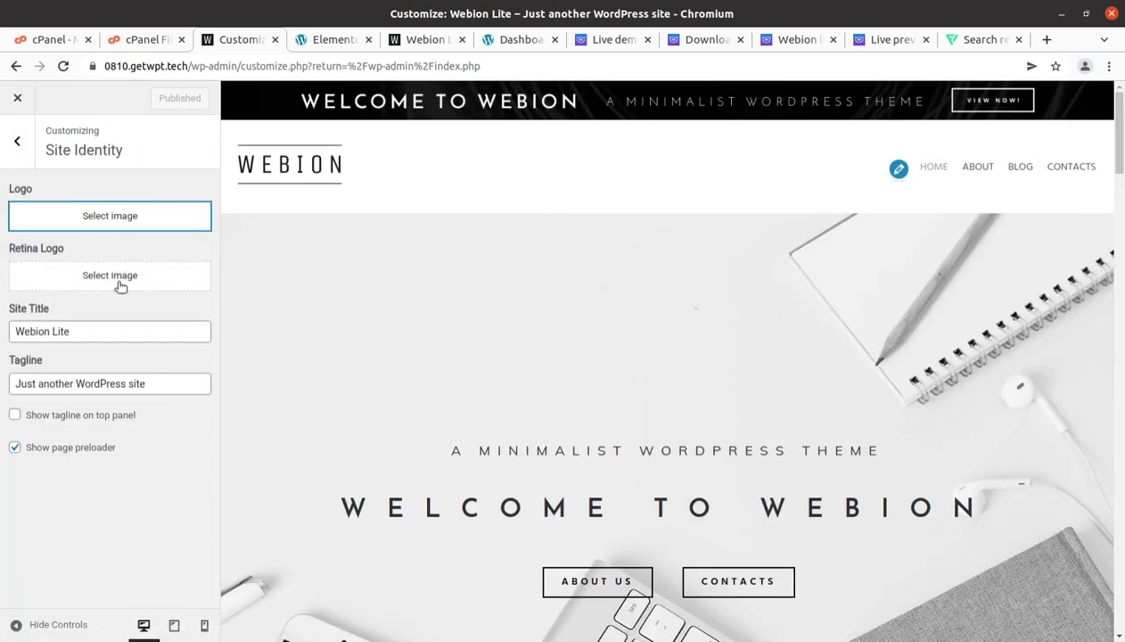
Review the site title and tagline, try showing the tagline on the top panel, and turn that option off again
triple_click(98, 333)
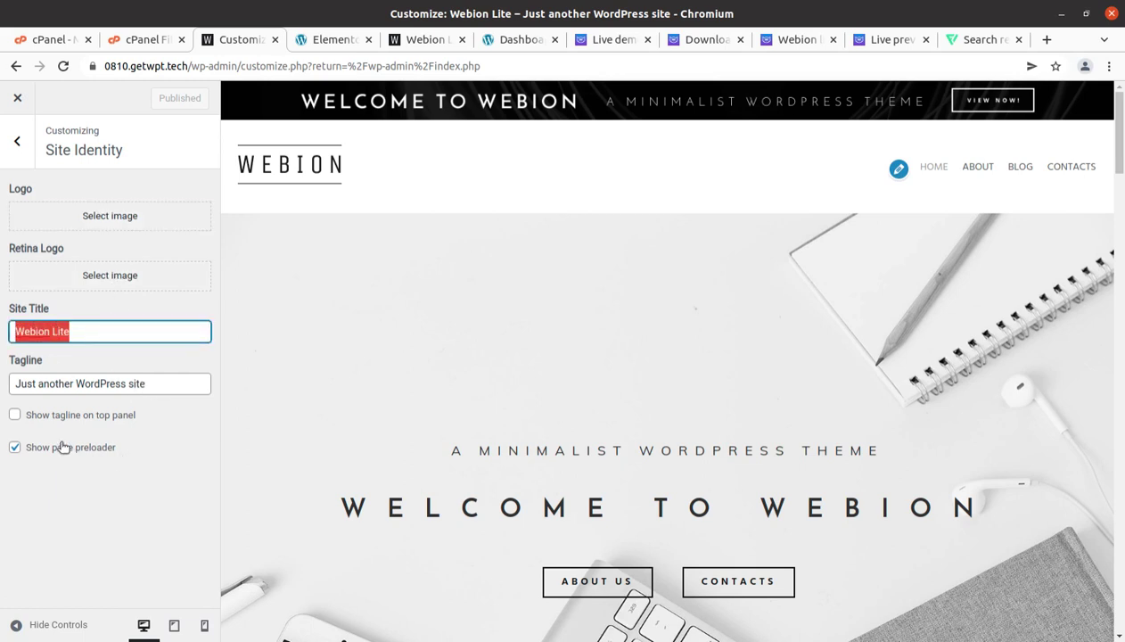
drag(147, 384, 17, 384)
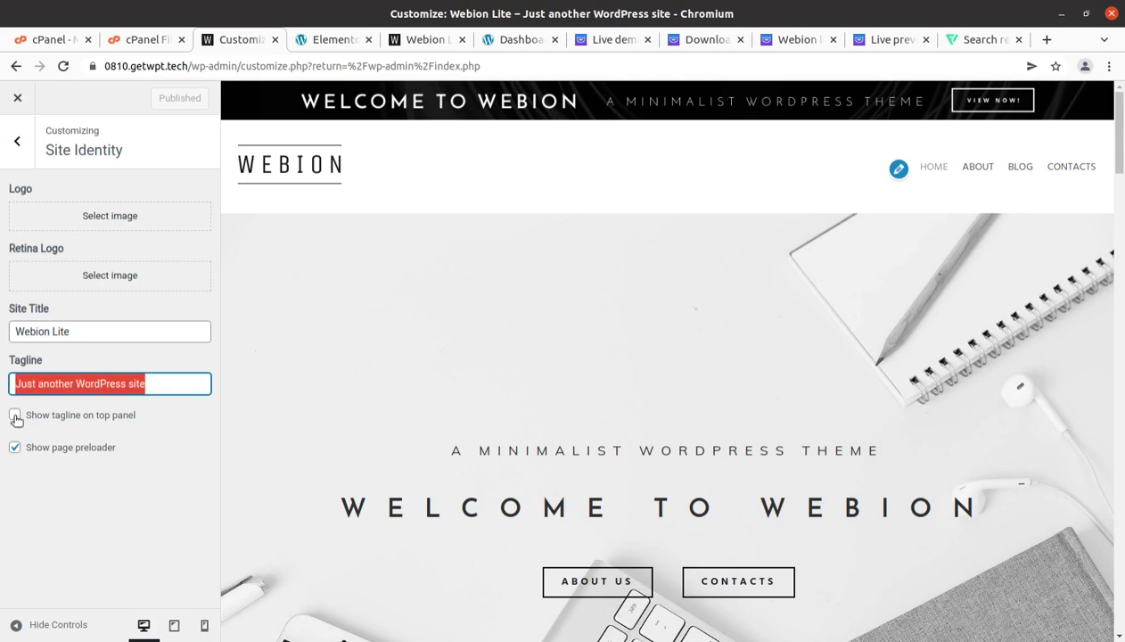
click(15, 416)
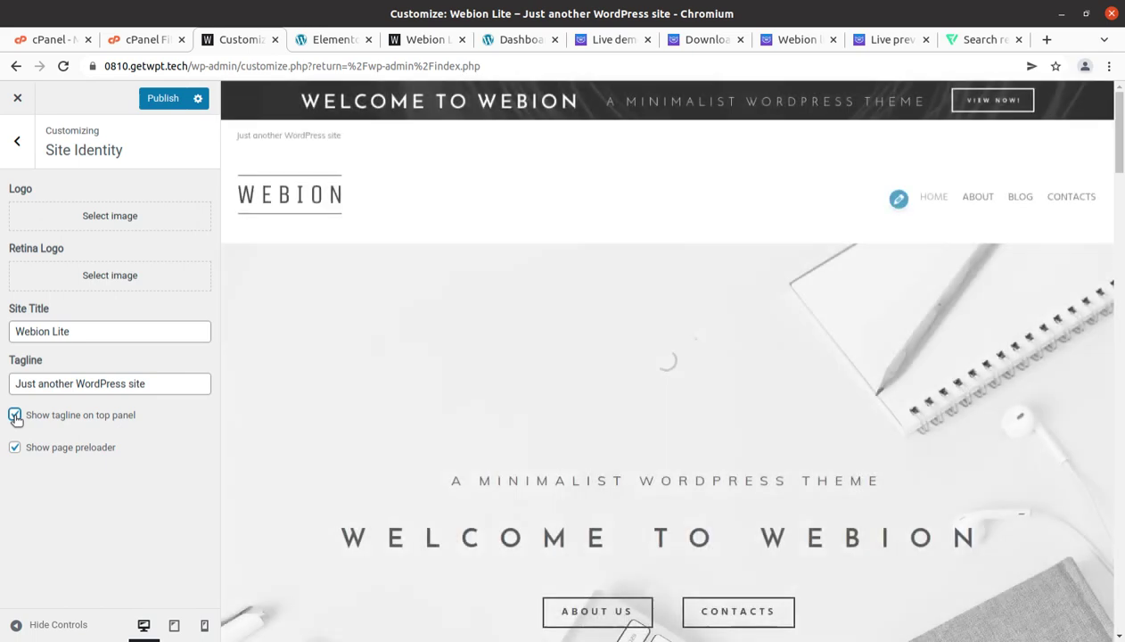
drag(356, 143, 237, 147)
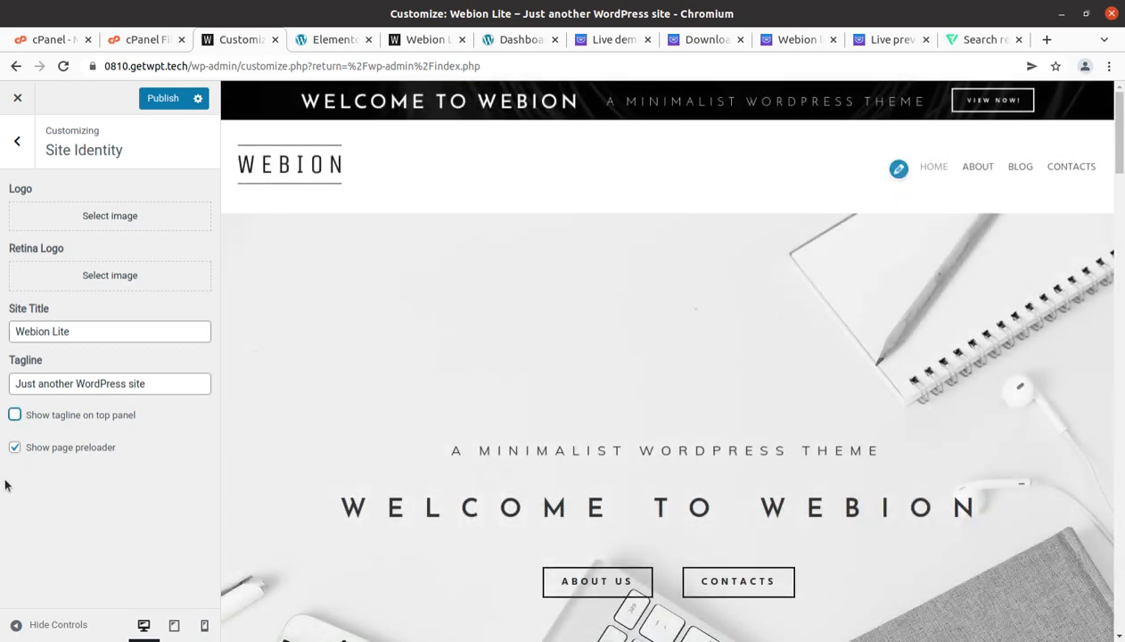
click(14, 414)
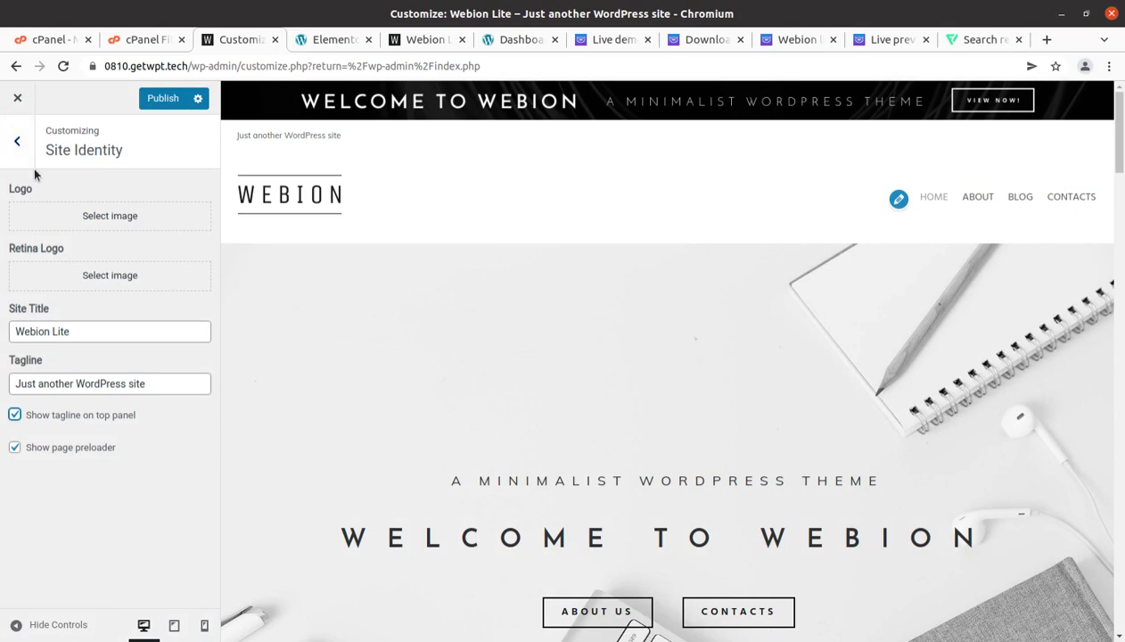
click(15, 414)
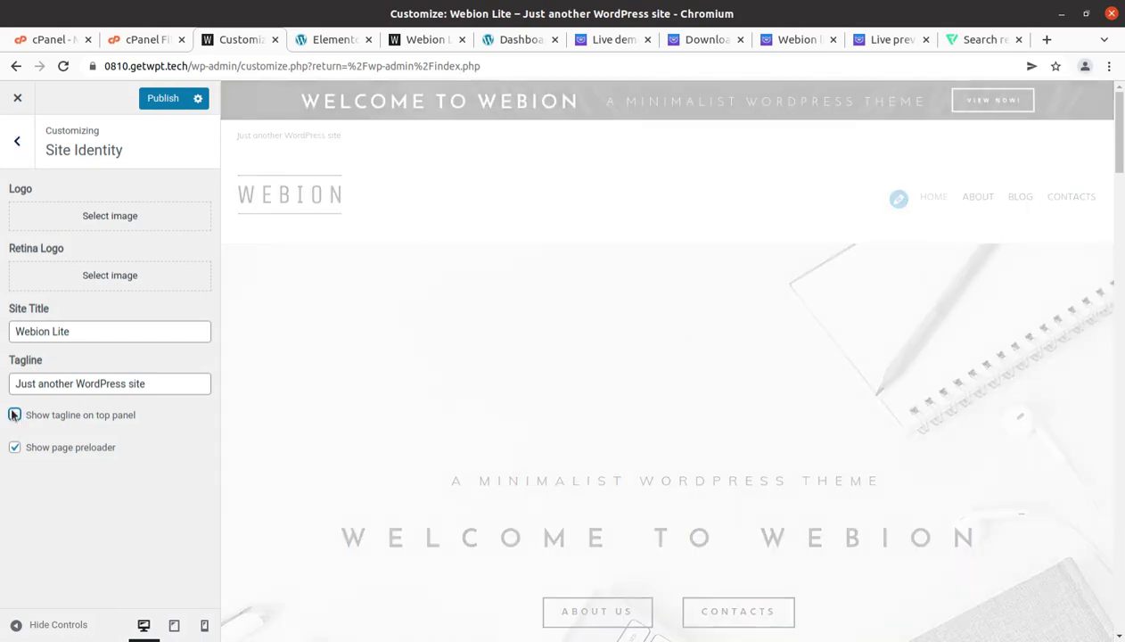
drag(177, 384, 14, 384)
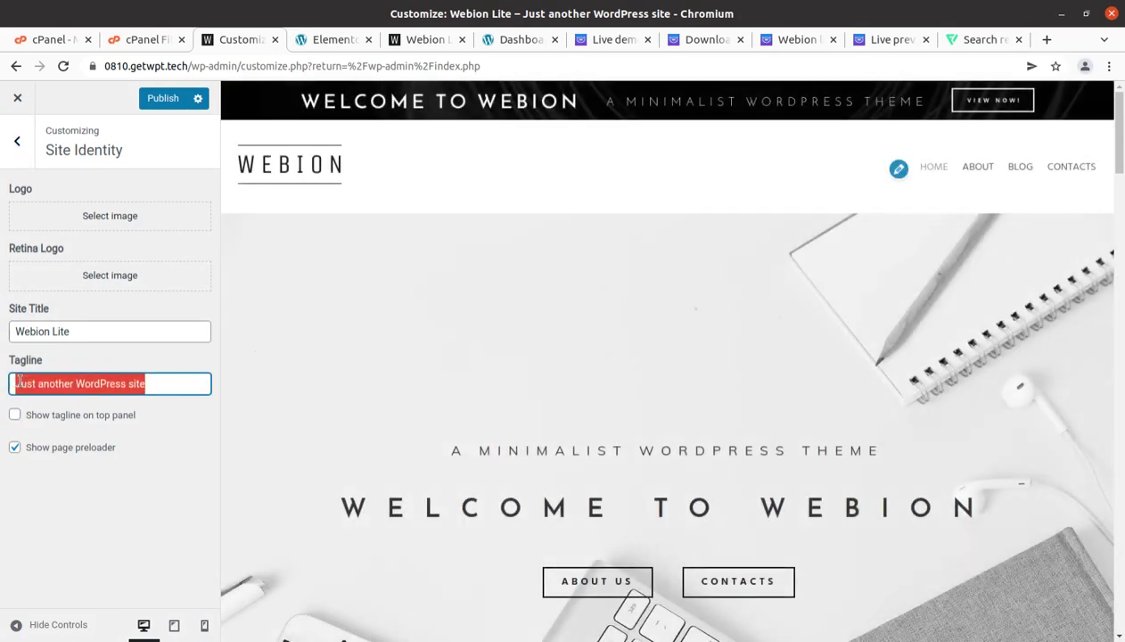
Look through the Favicon and Breadcrumbs settings in the General Site settings
click(15, 148)
click(95, 295)
click(112, 202)
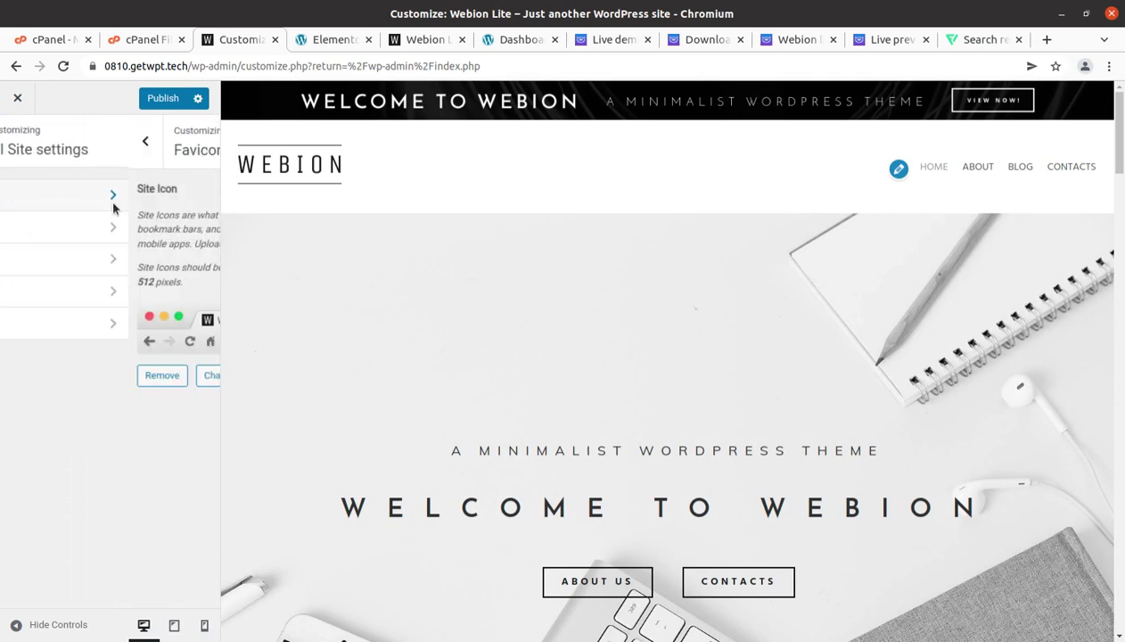
click(21, 157)
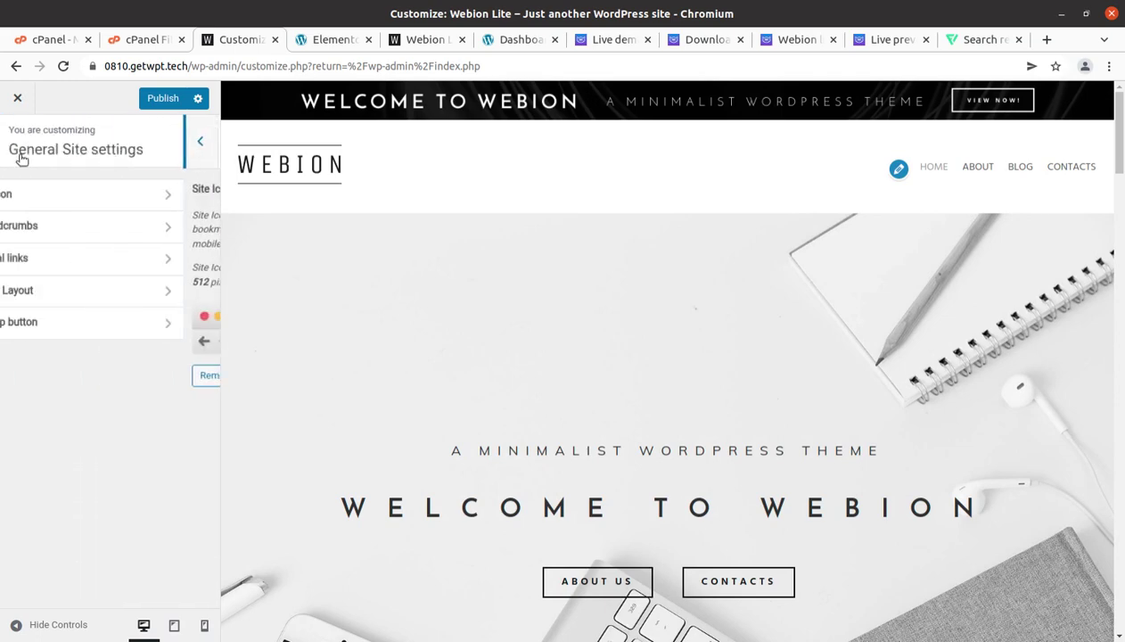
click(113, 229)
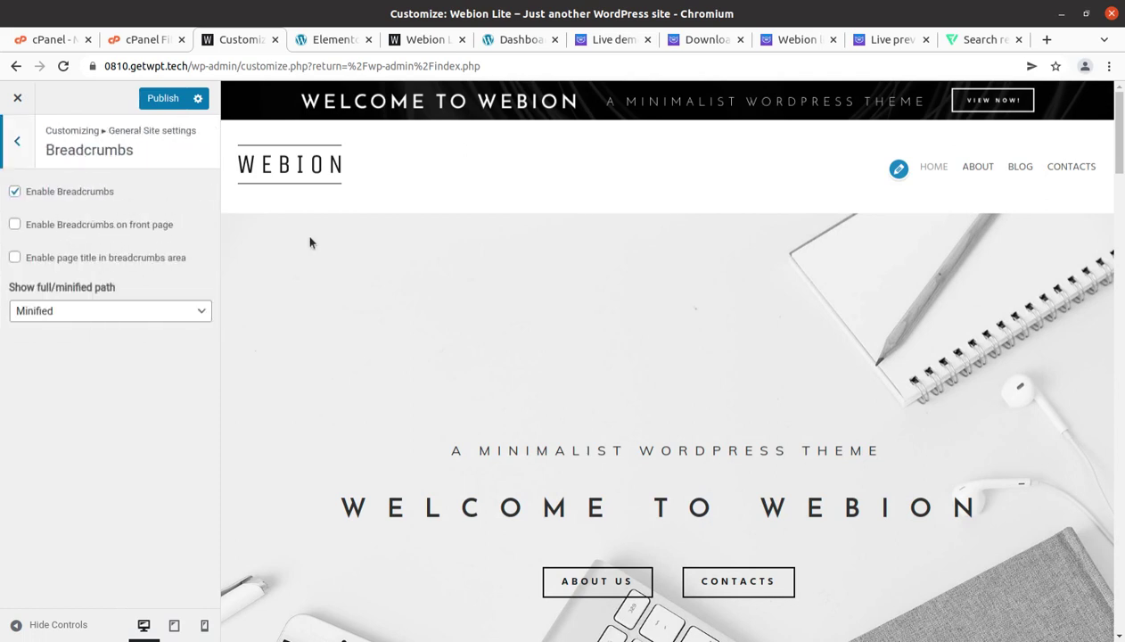
click(18, 143)
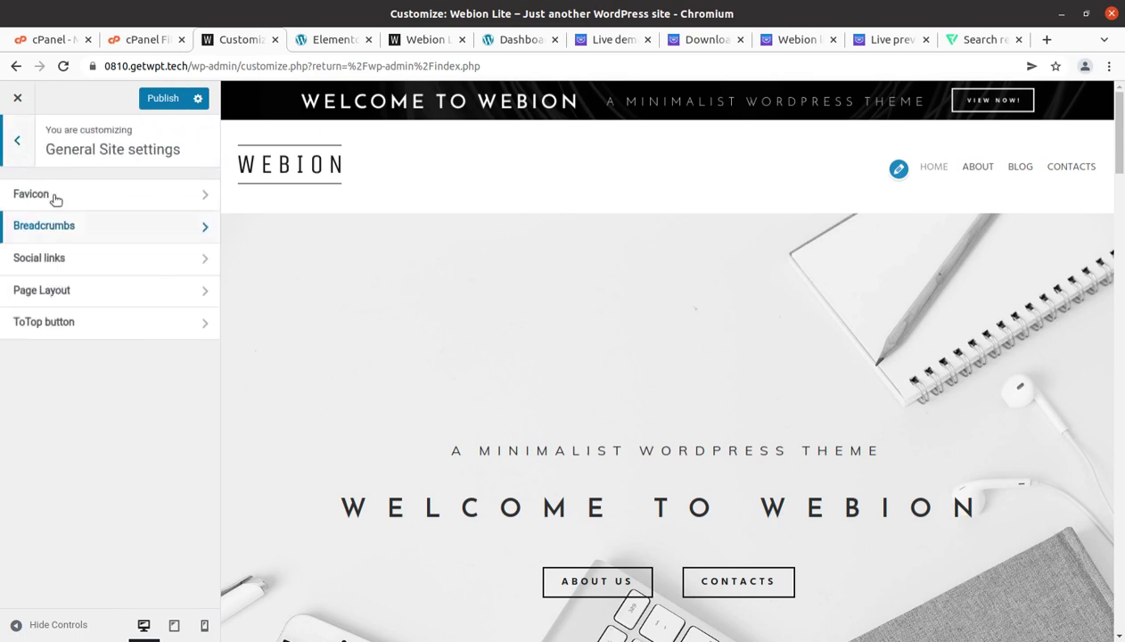
Try showing social links in the header, and disable them again before leaving the Social links settings
click(80, 257)
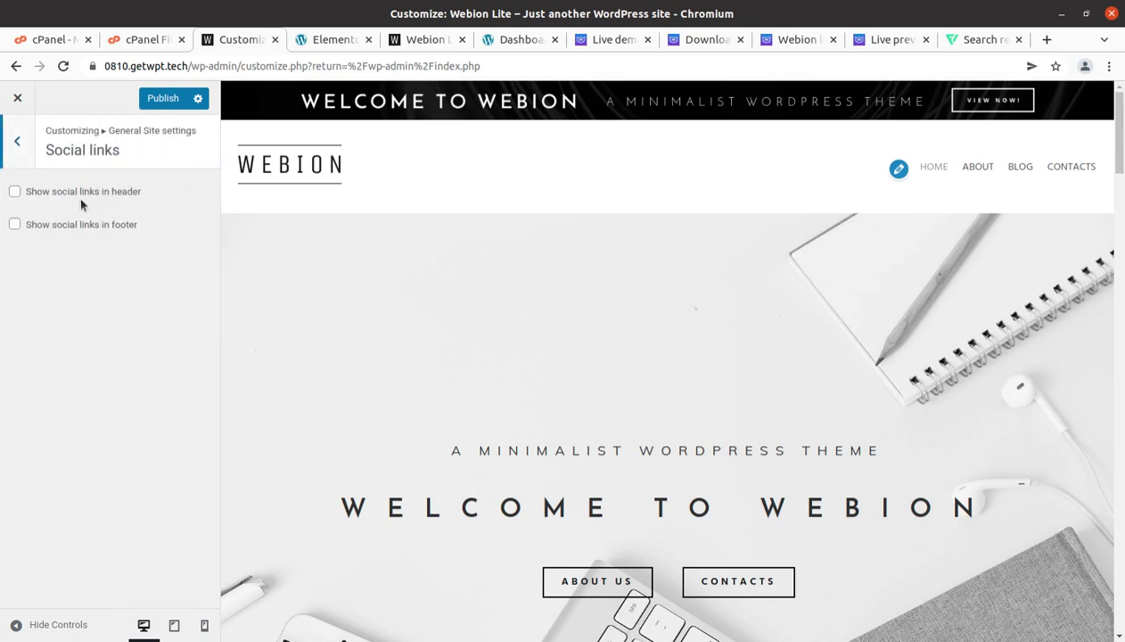
click(14, 192)
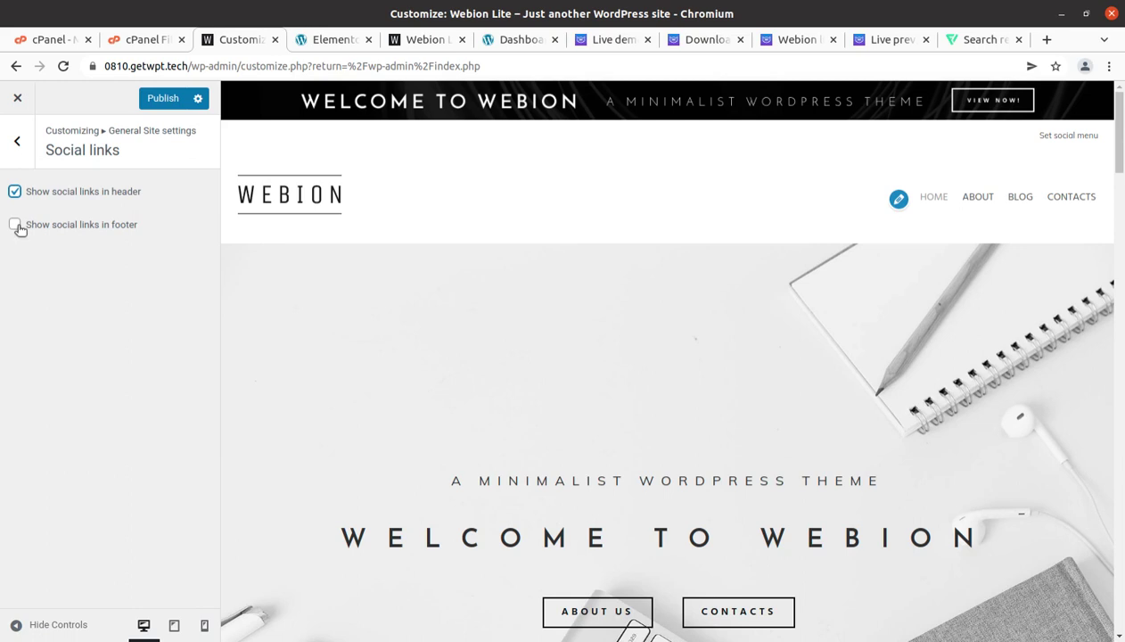
click(14, 190)
click(16, 141)
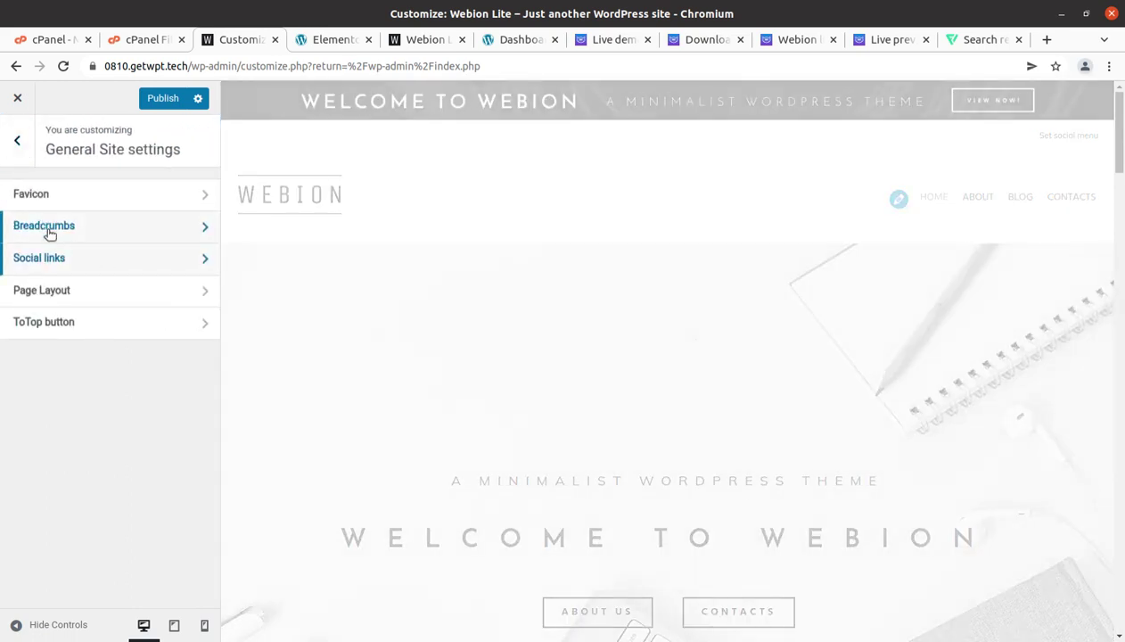
Check the Page Layout and ToTop button settings, and test the back-to-top button in the site preview
click(94, 294)
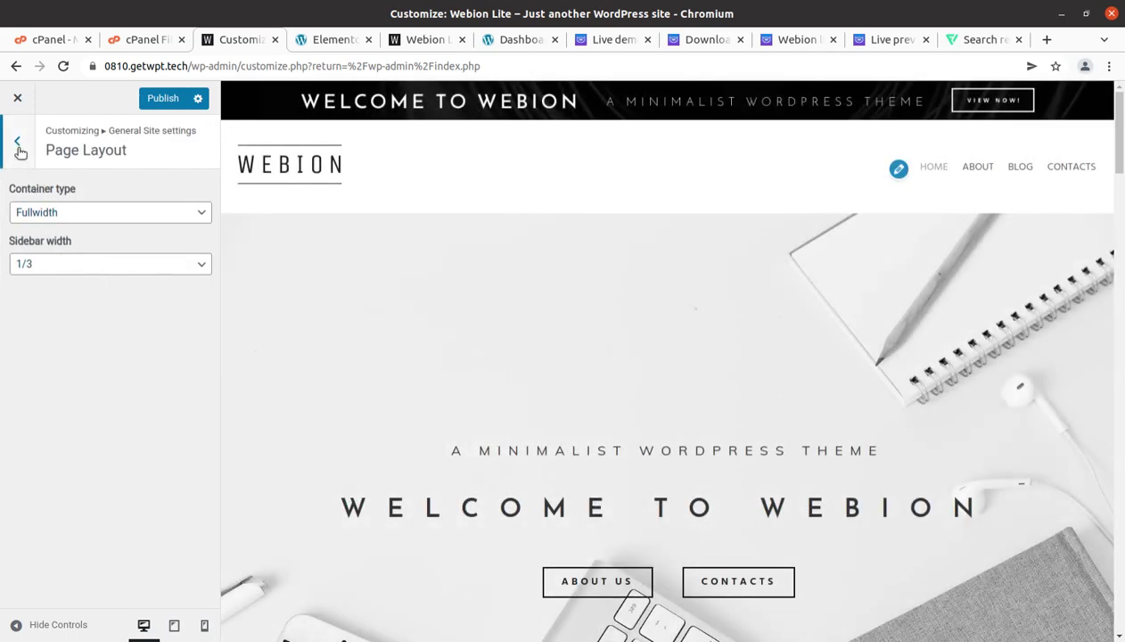
click(17, 142)
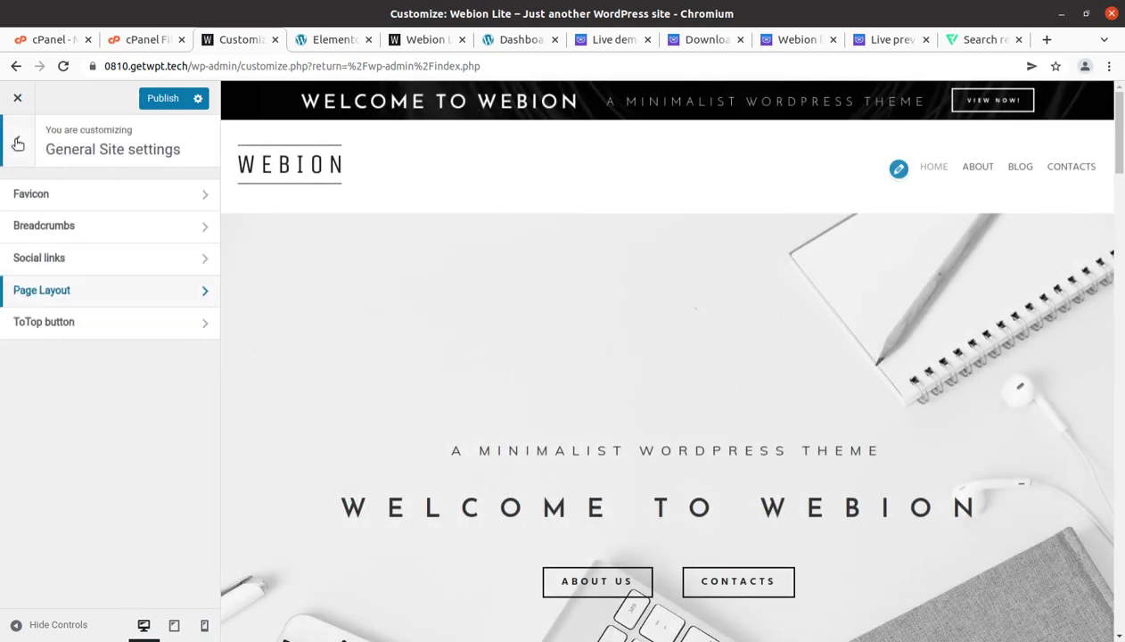
click(88, 325)
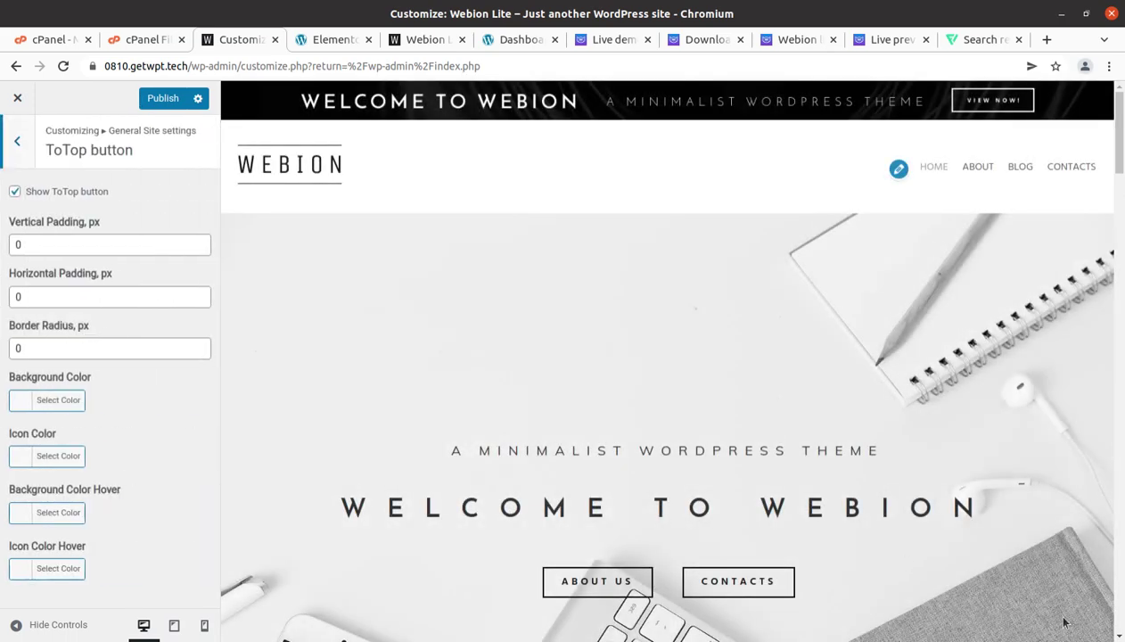
scroll(802, 523, down, 5)
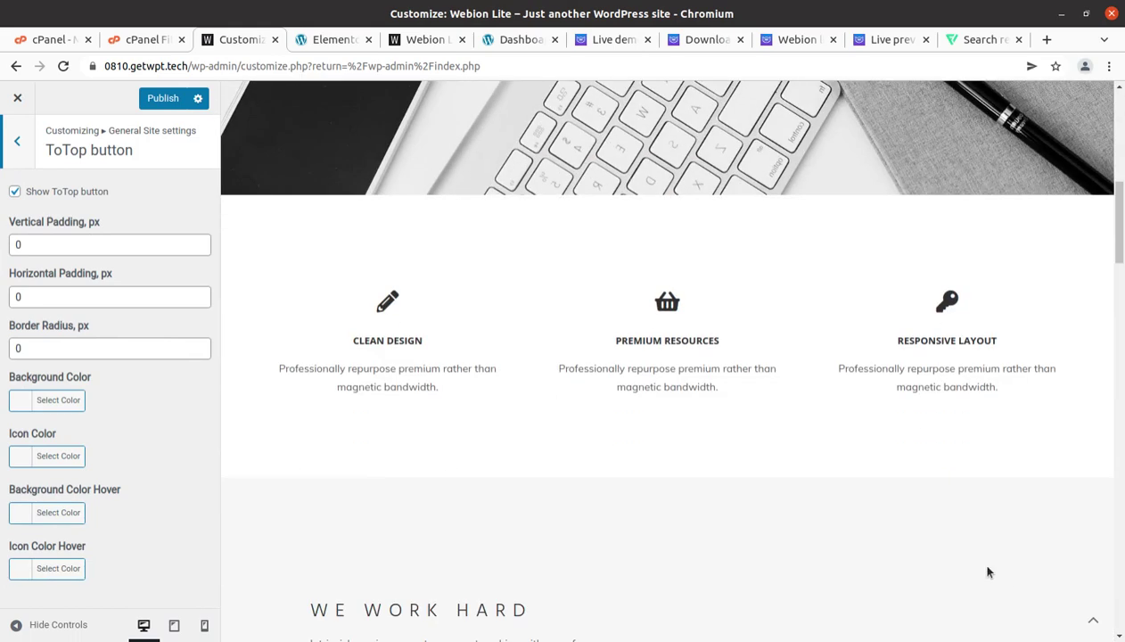
click(1095, 625)
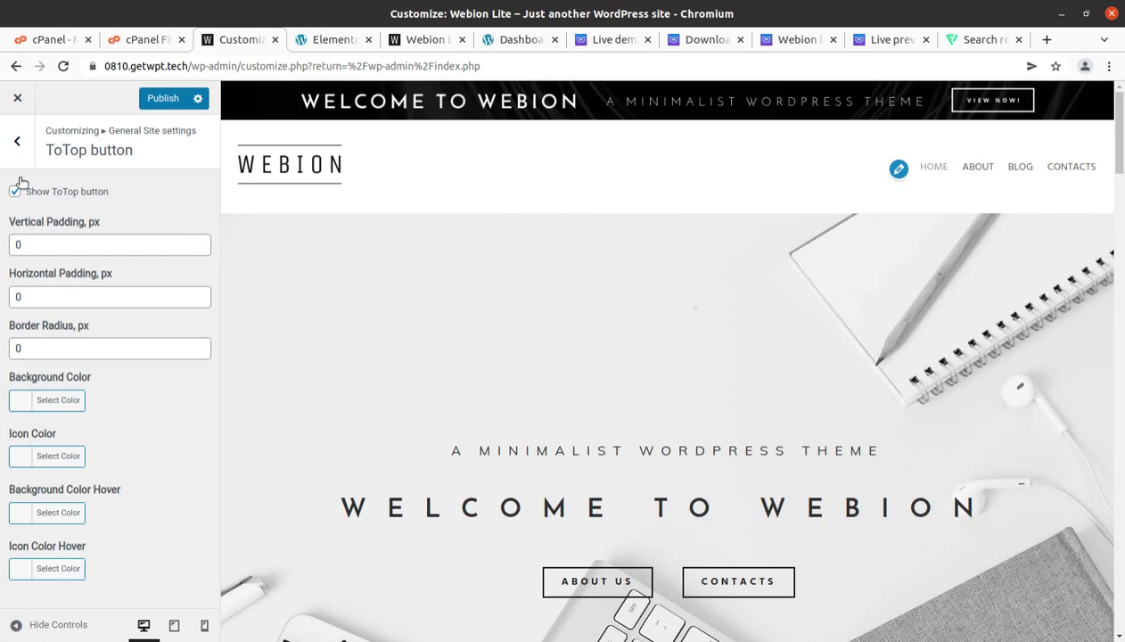
click(17, 140)
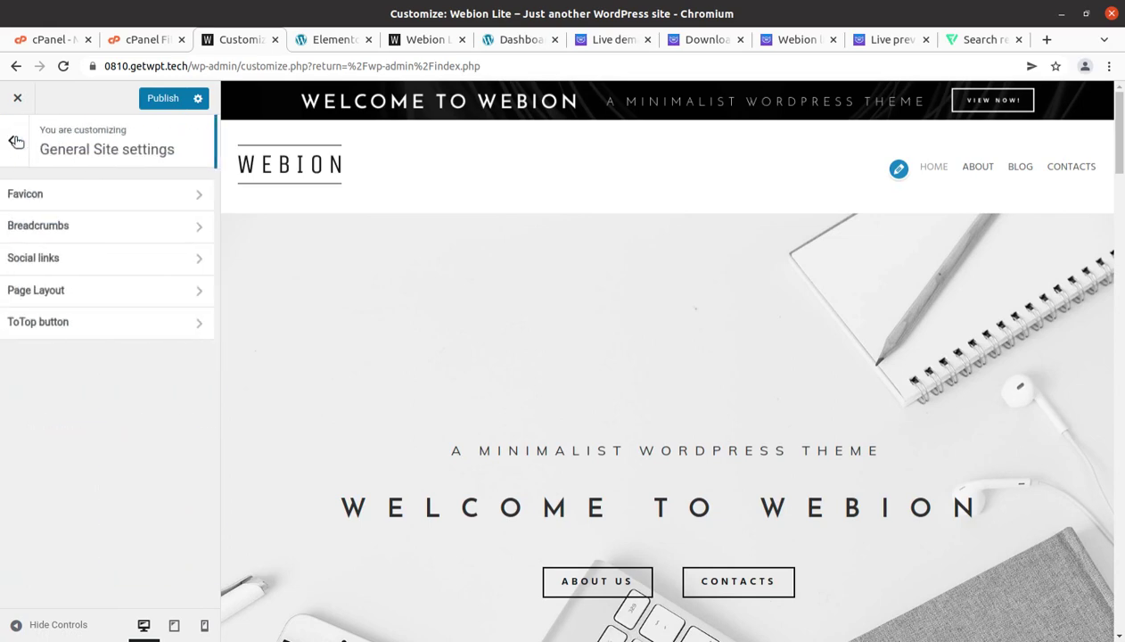
click(15, 141)
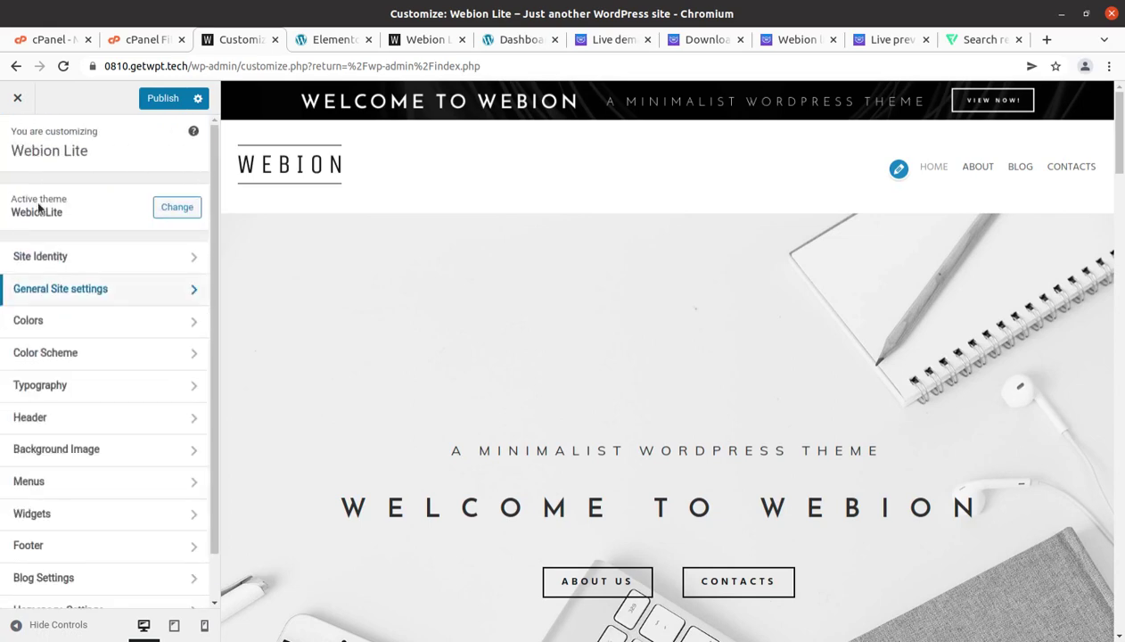
Examine the body background color setting and the full Color Scheme list of text, link and heading colors
click(76, 324)
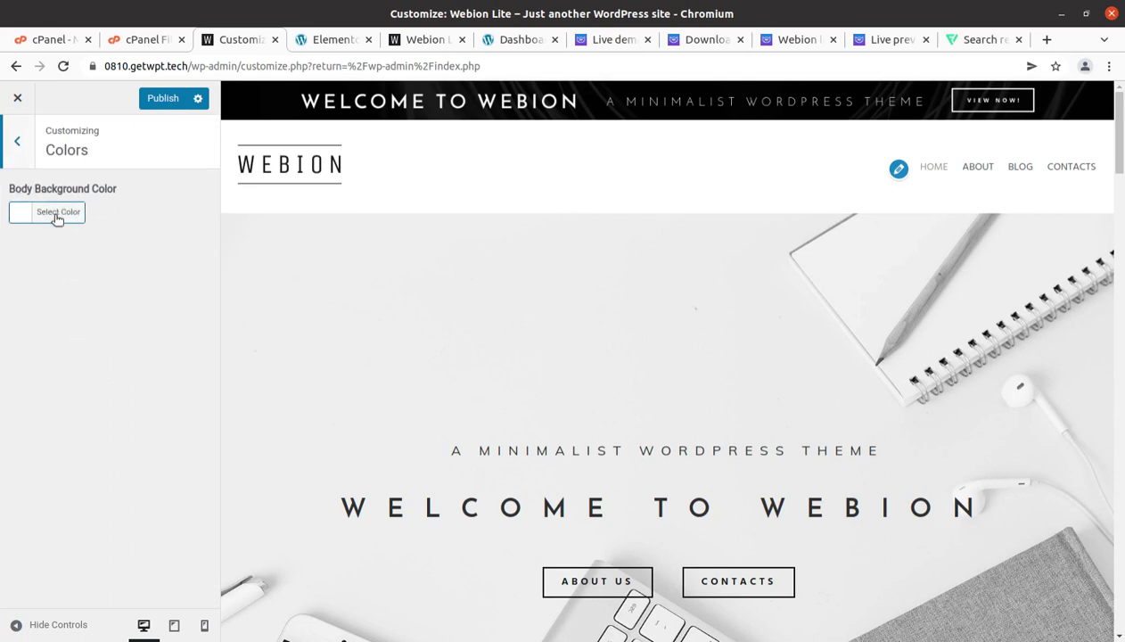
click(18, 143)
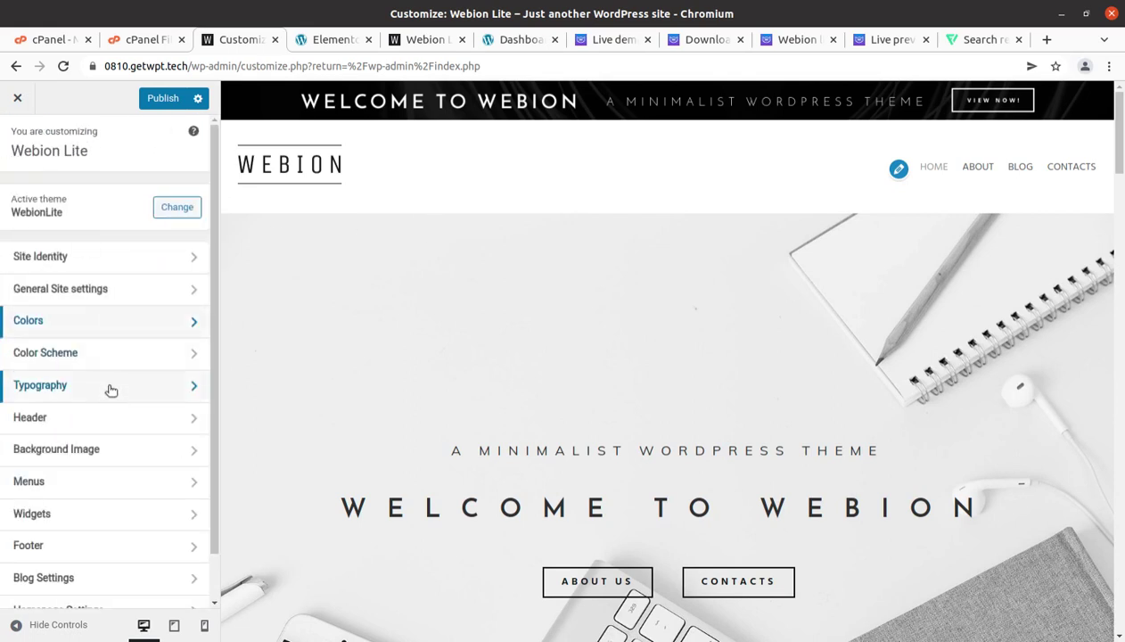
click(110, 355)
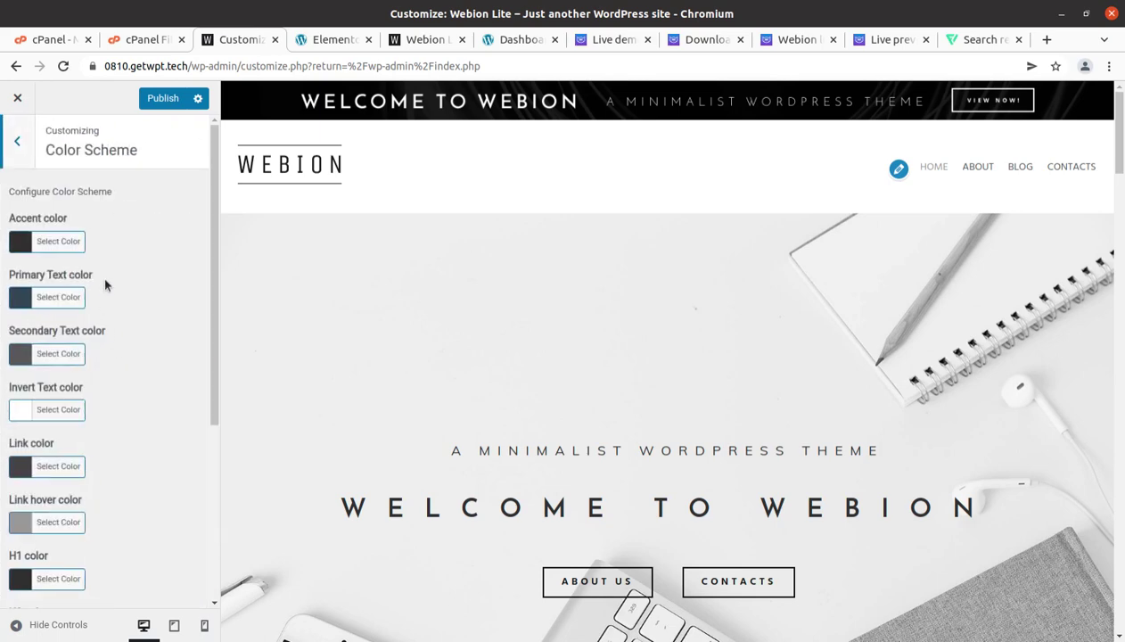
scroll(85, 280, down, 3)
scroll(535, 294, down, 5)
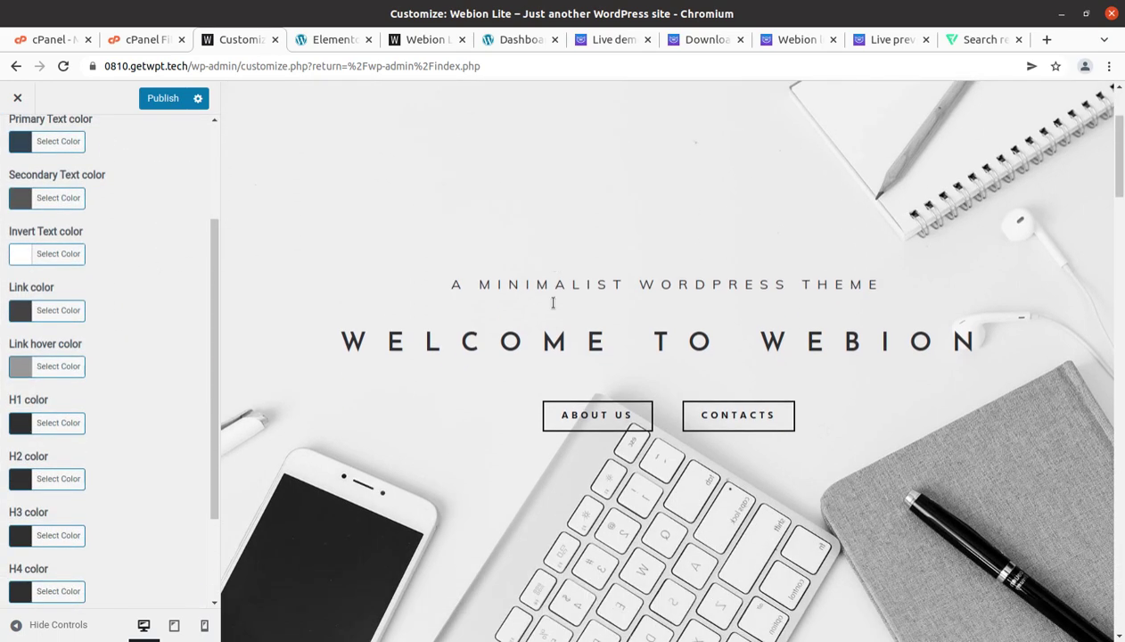
scroll(553, 308, down, 2)
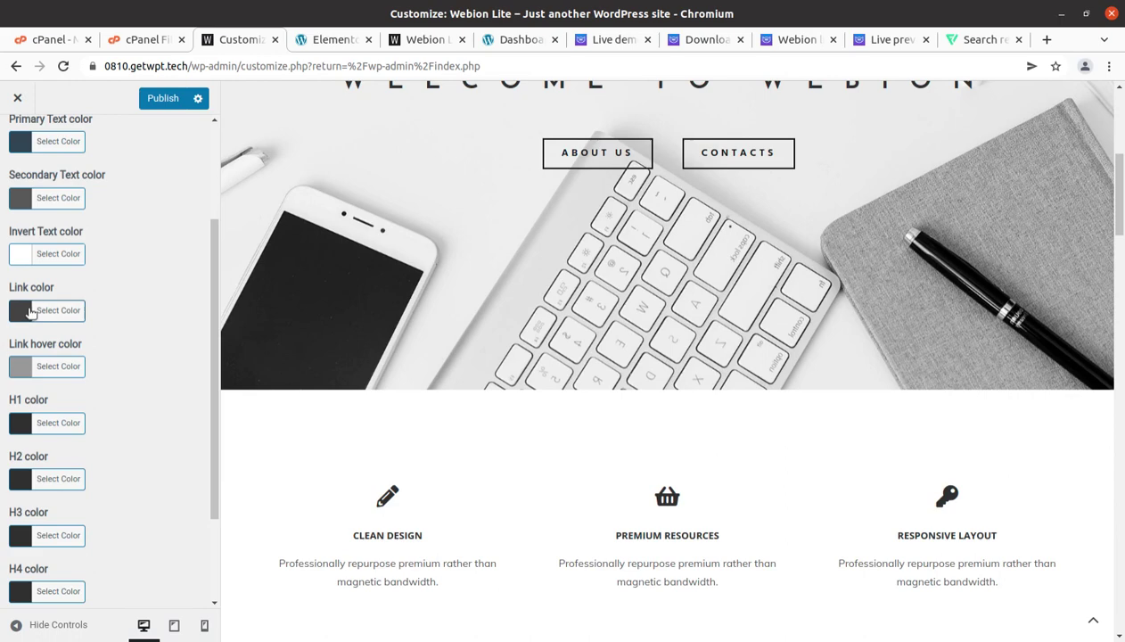
scroll(40, 320, down, 2)
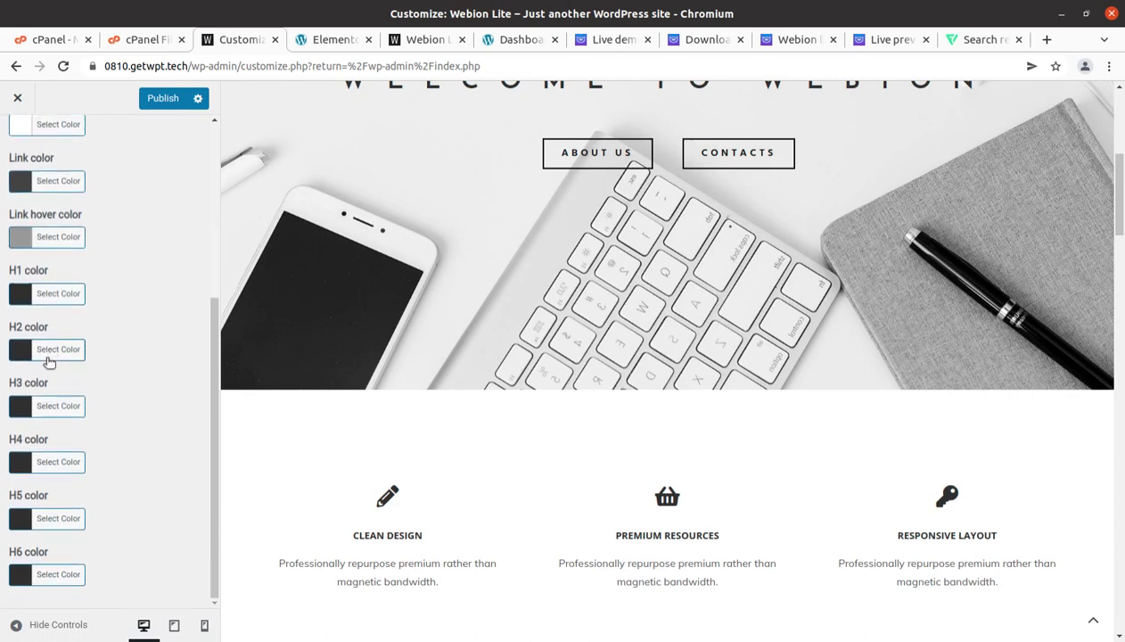
scroll(79, 477, up, 5)
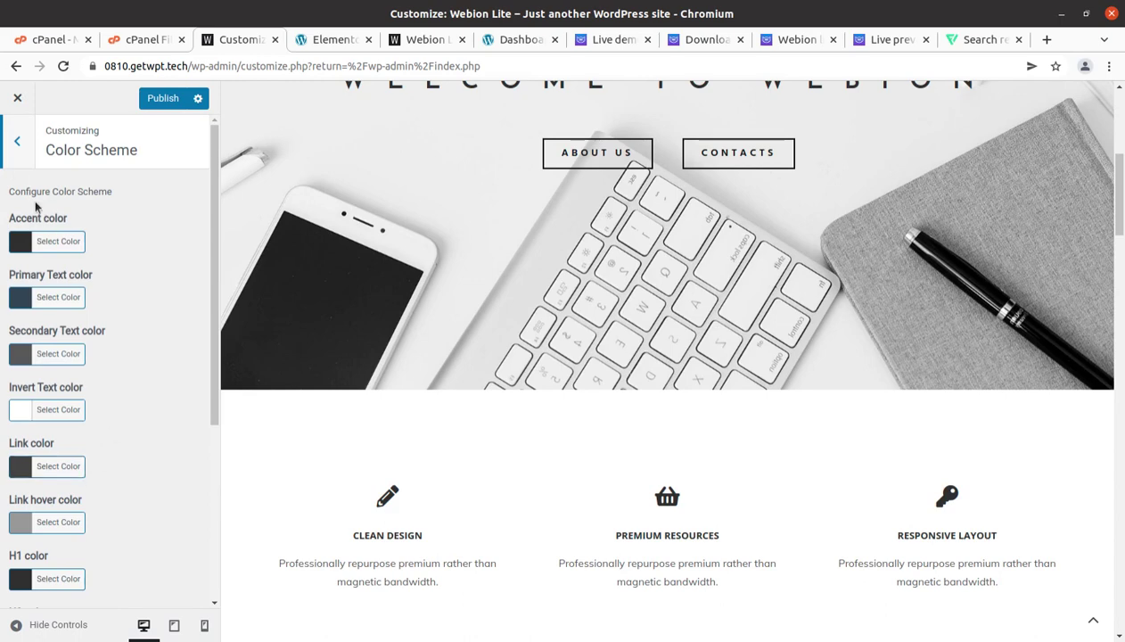
click(17, 144)
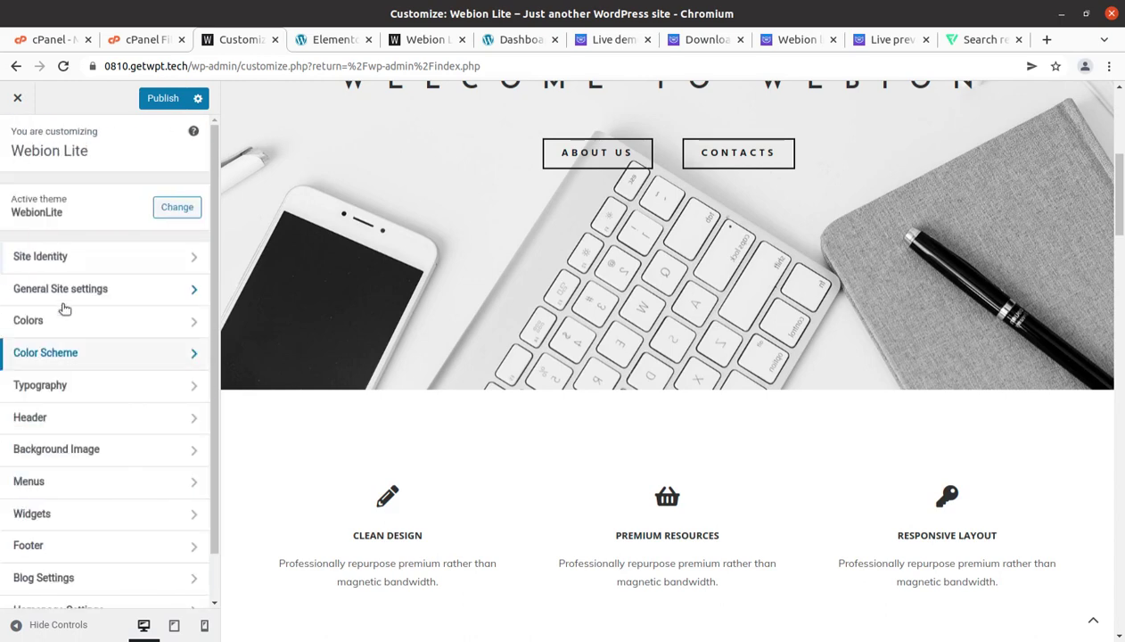
Look through the Typography settings for the body text, logo text and menu
click(83, 386)
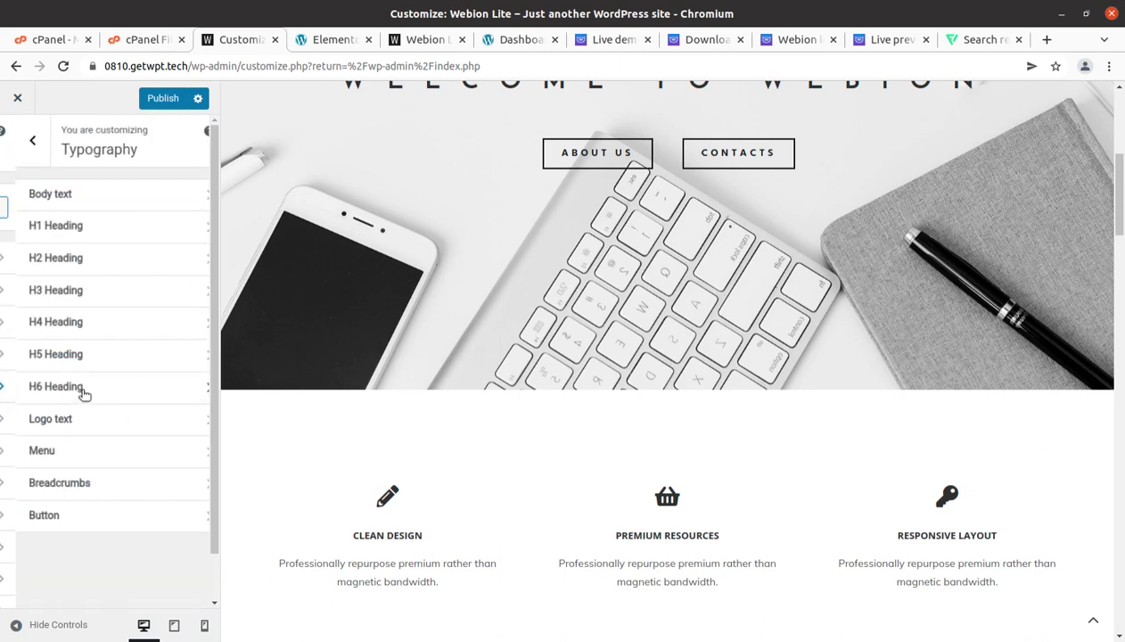
click(107, 202)
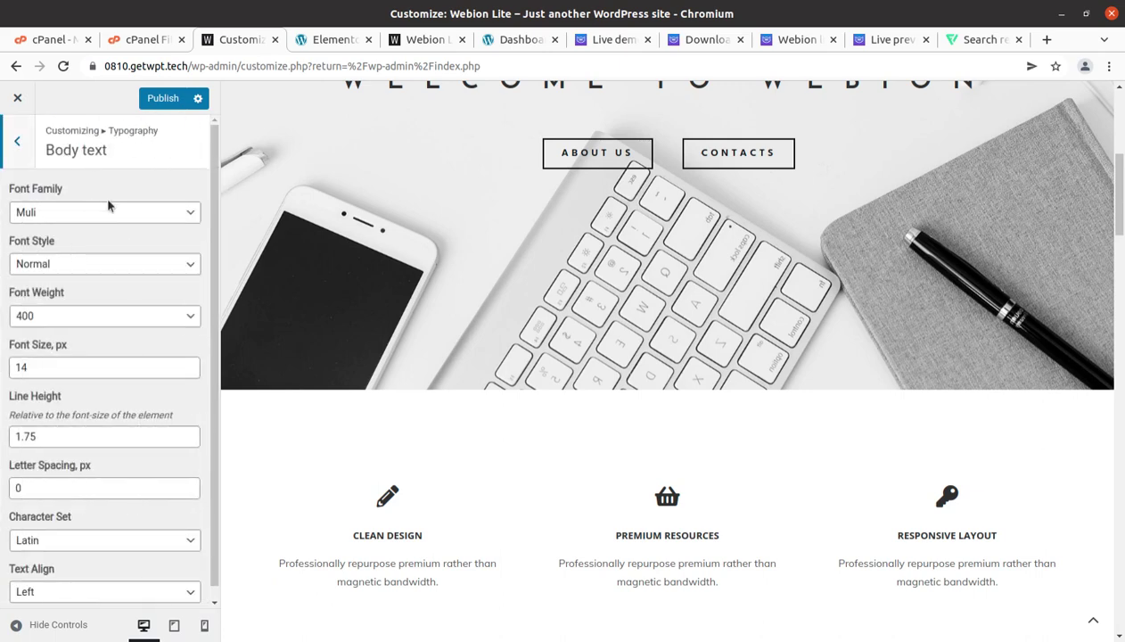
click(12, 141)
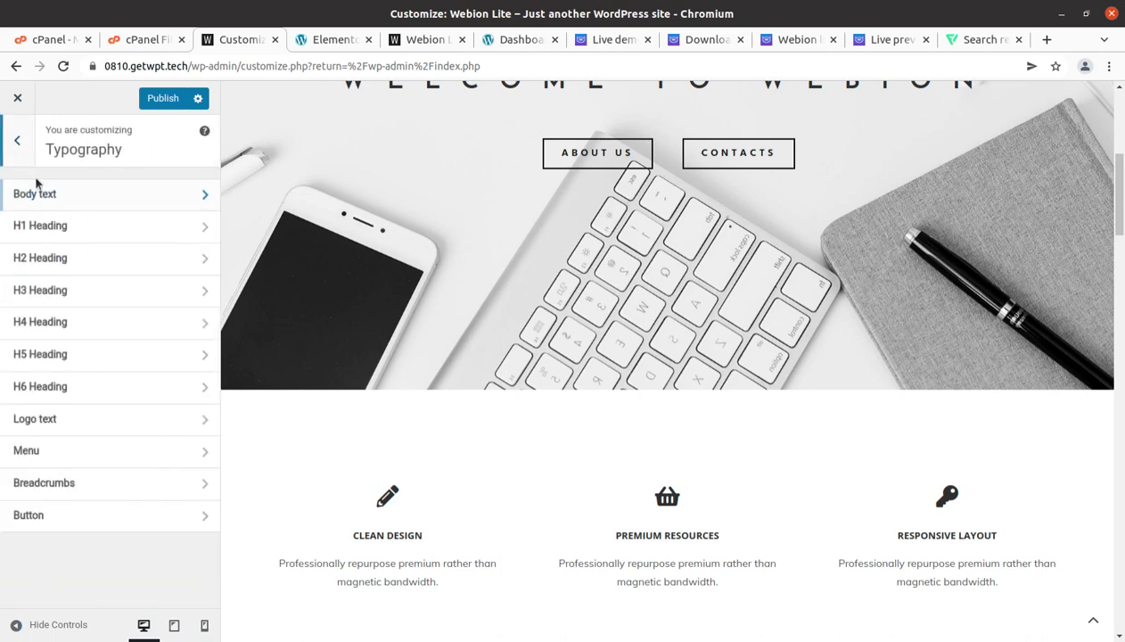
click(108, 422)
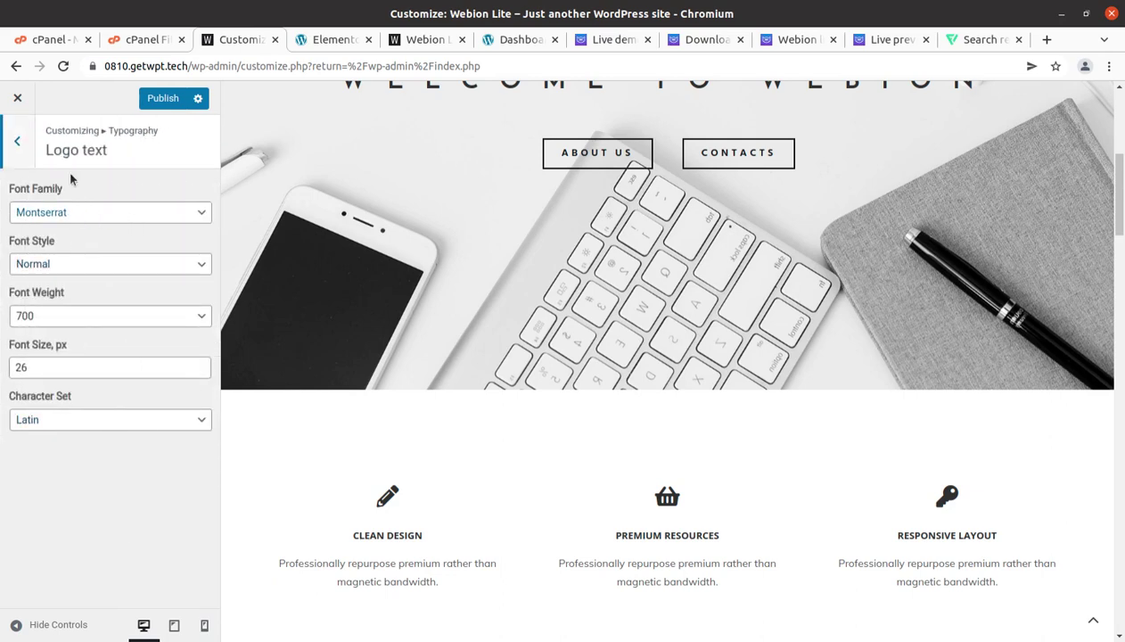
click(17, 144)
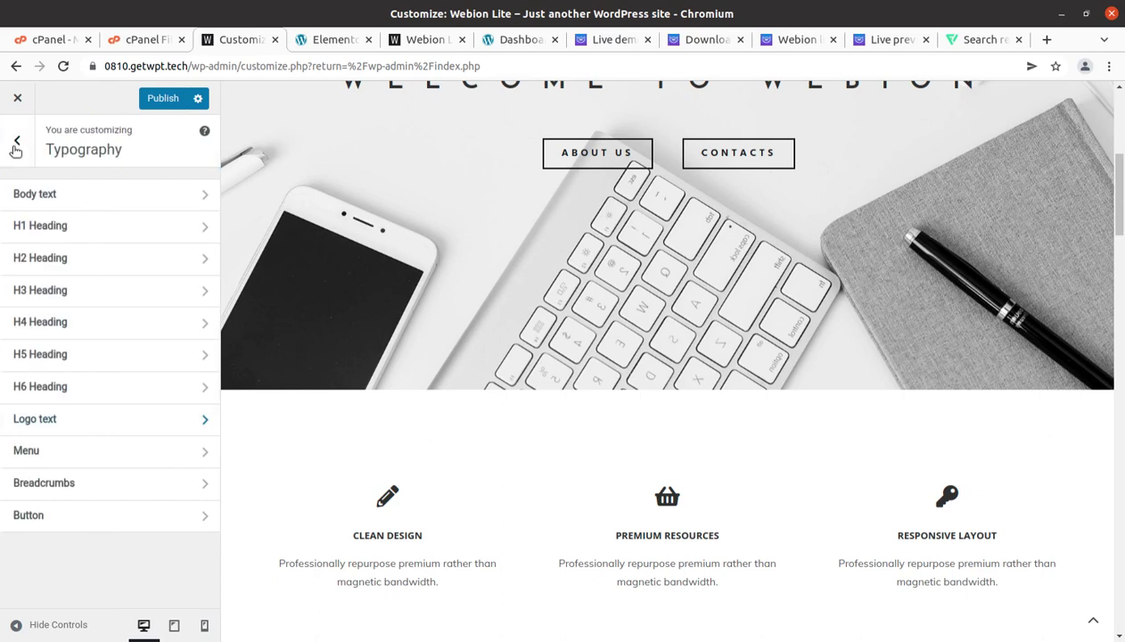
click(117, 450)
click(20, 144)
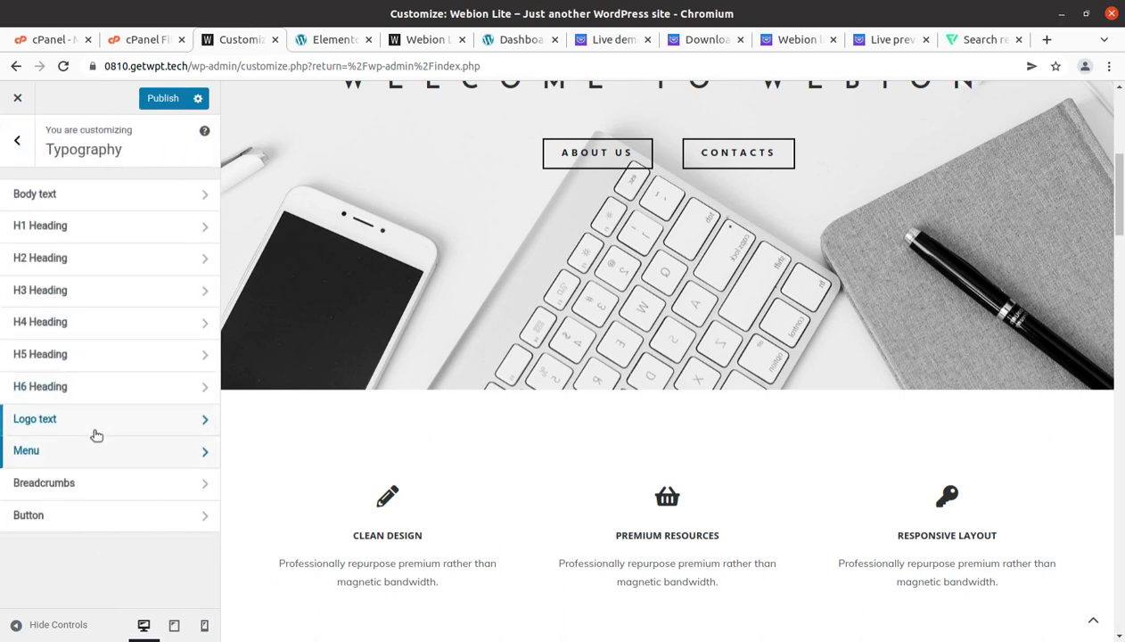
Look through the Typography settings for the breadcrumbs and buttons, and return to the main customization list
click(101, 486)
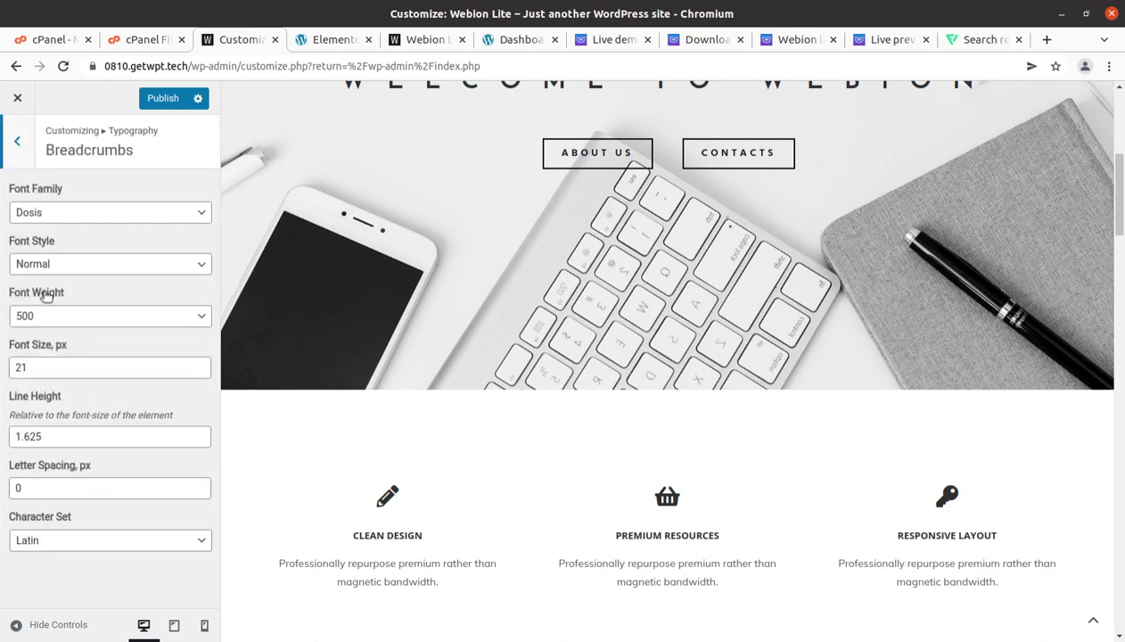
click(16, 144)
click(133, 514)
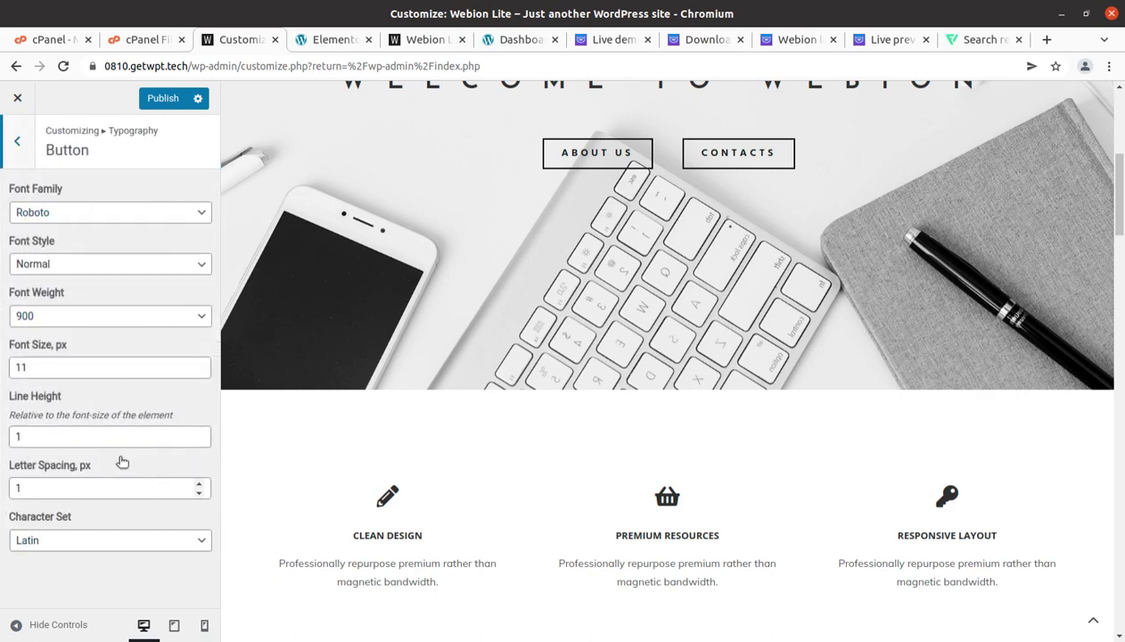
click(18, 144)
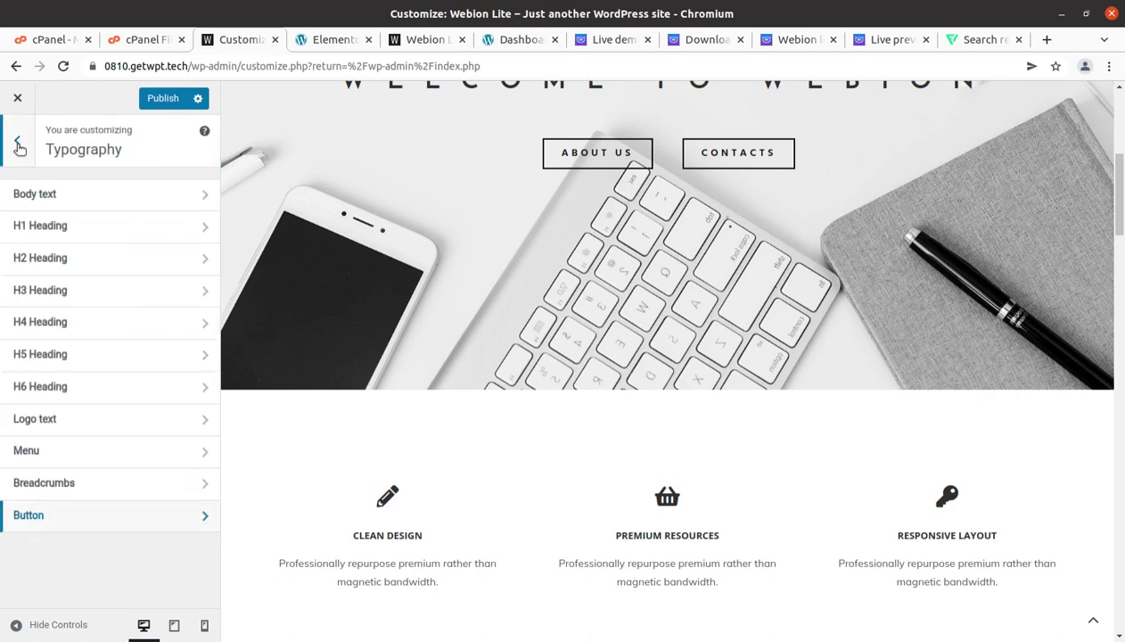
click(18, 146)
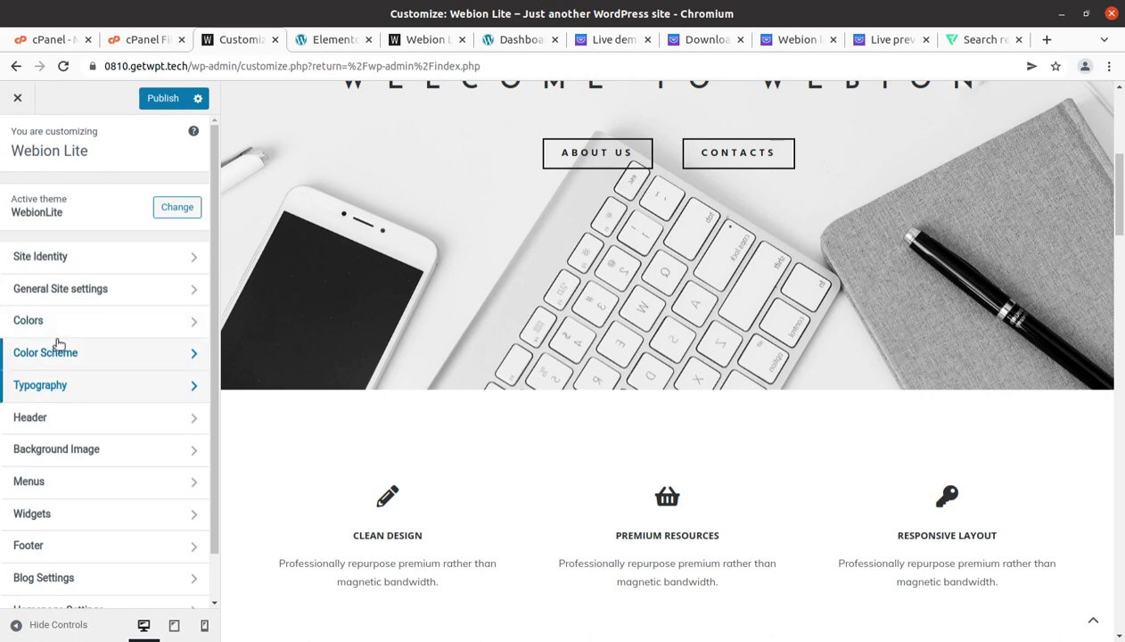
Check the Header section's Top Panel and Top Panel Banner Image settings
scroll(95, 446, down, 1)
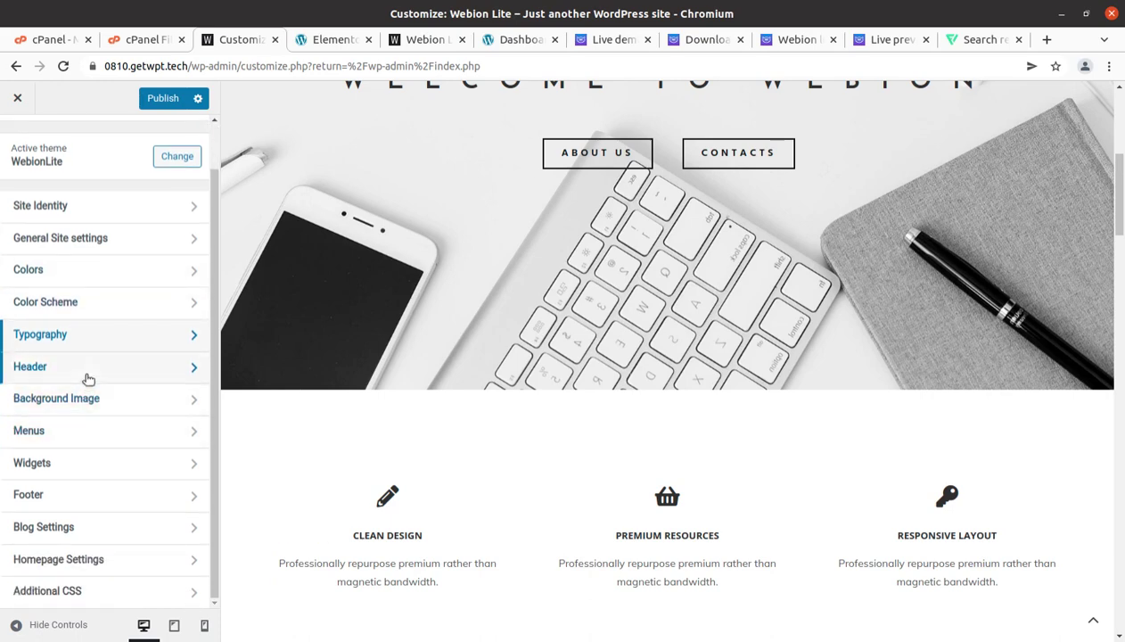
click(88, 372)
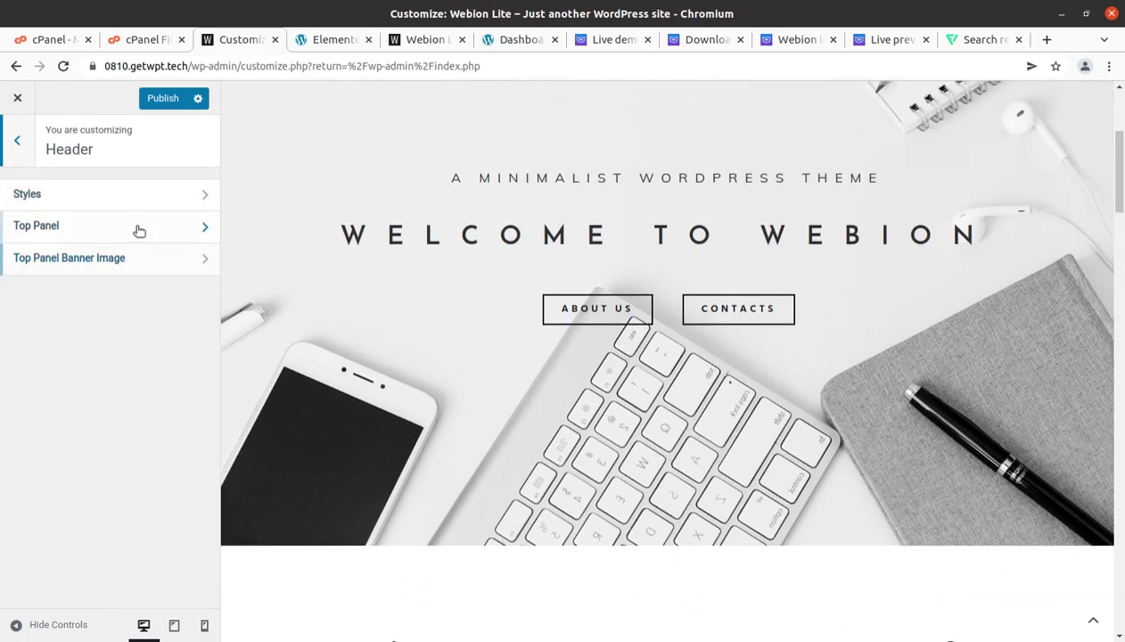
click(138, 228)
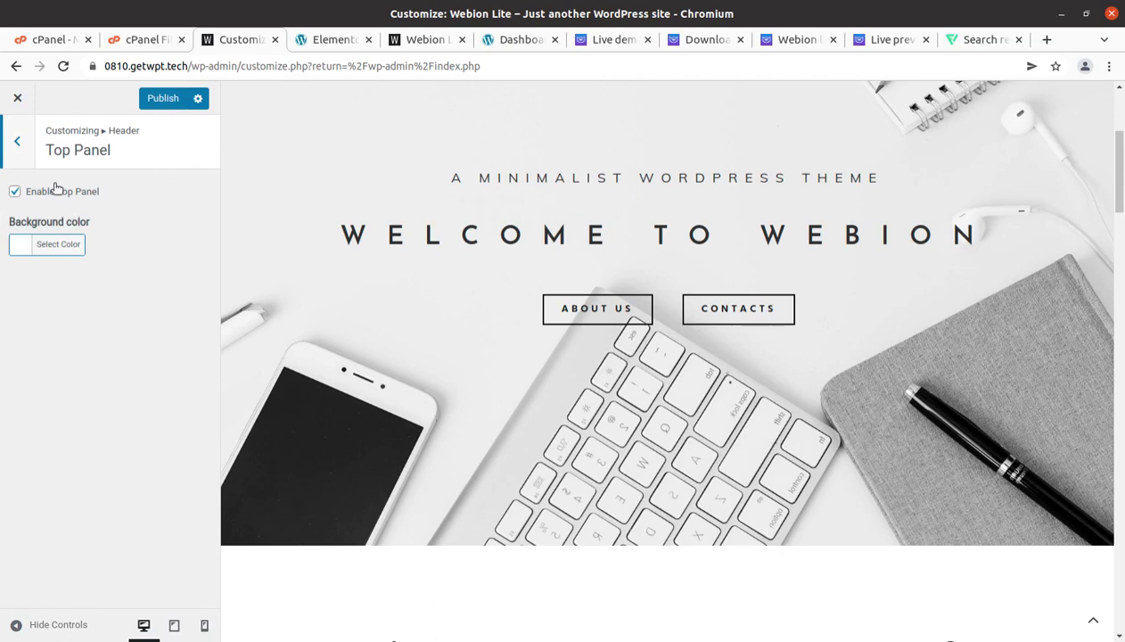
click(20, 147)
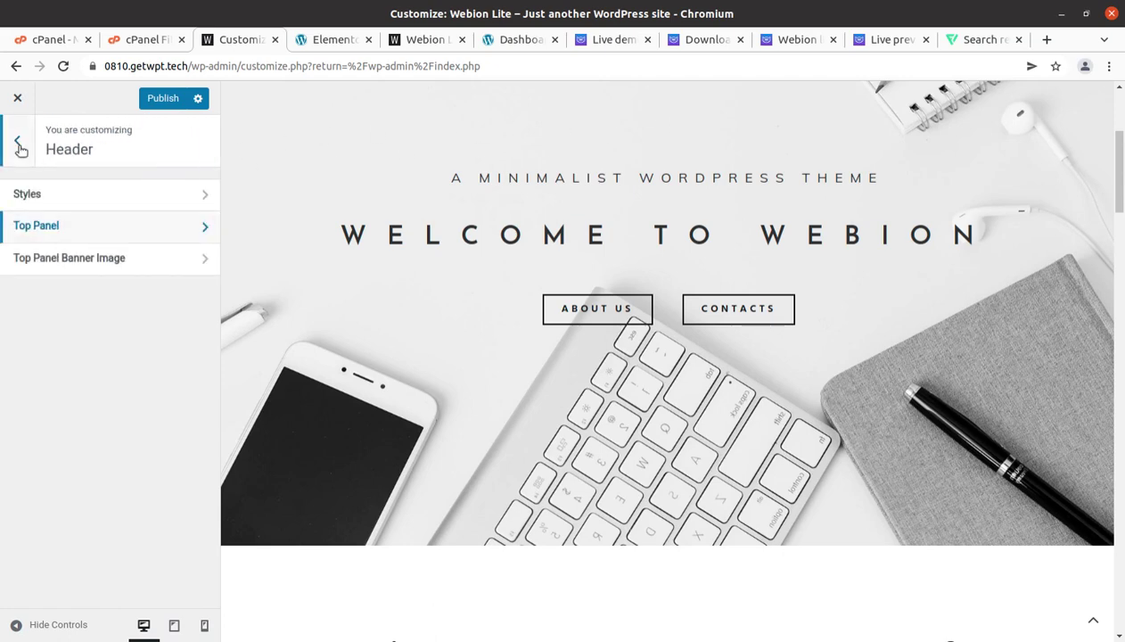
click(62, 260)
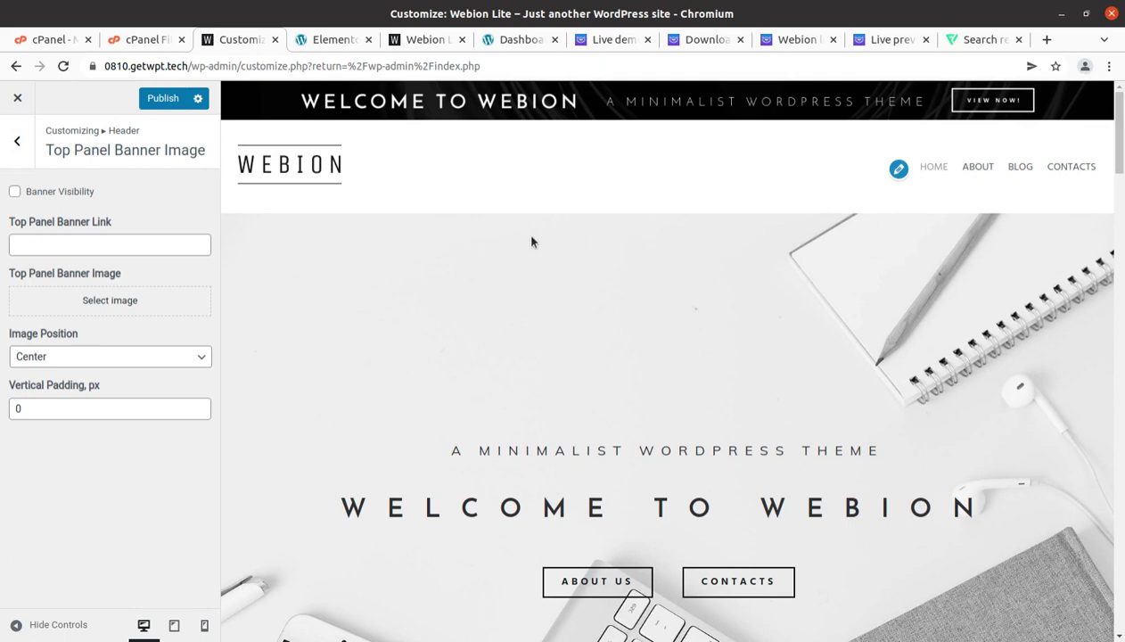
click(17, 140)
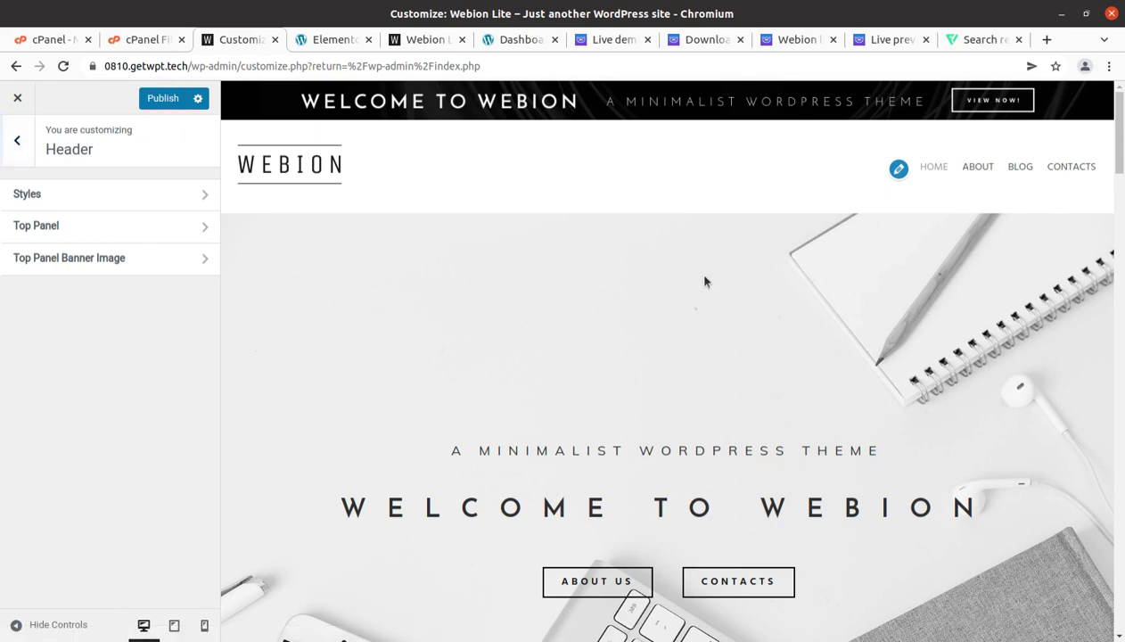
Inspect the site preview down to the footer, highlight its copyright line, and return to the header banner
scroll(636, 297, down, 5)
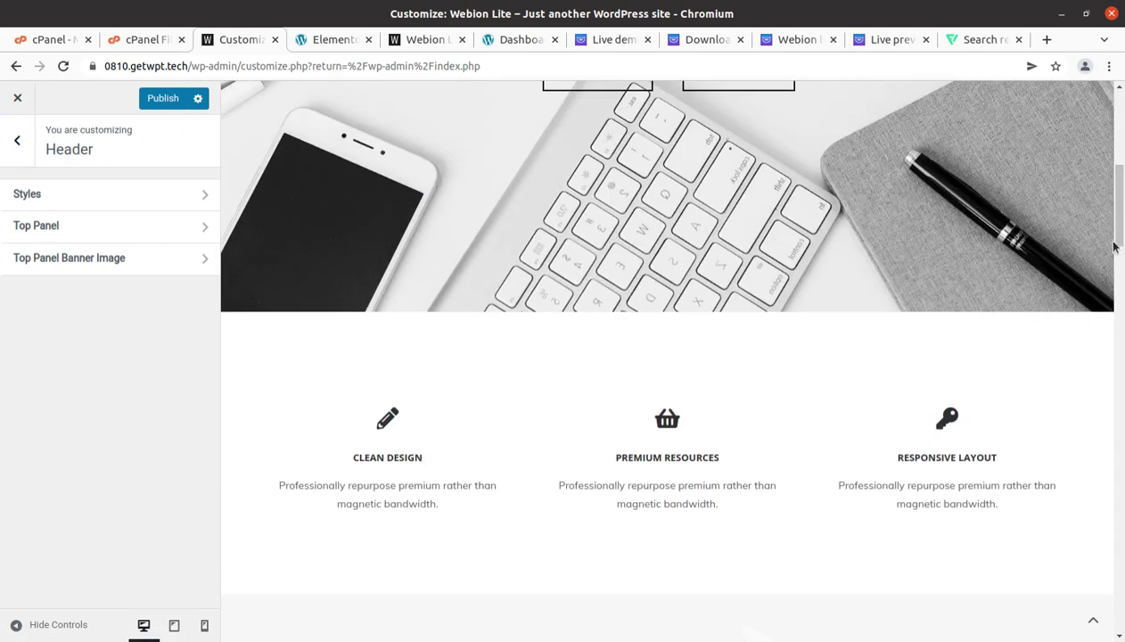
drag(1119, 205, 1059, 636)
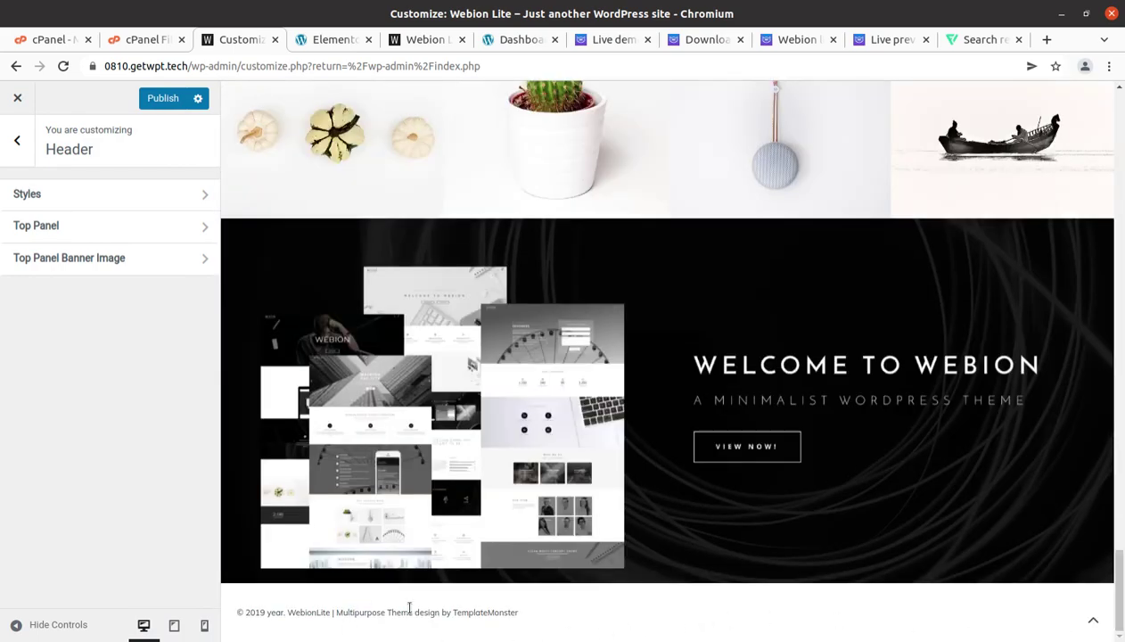
drag(535, 612, 255, 613)
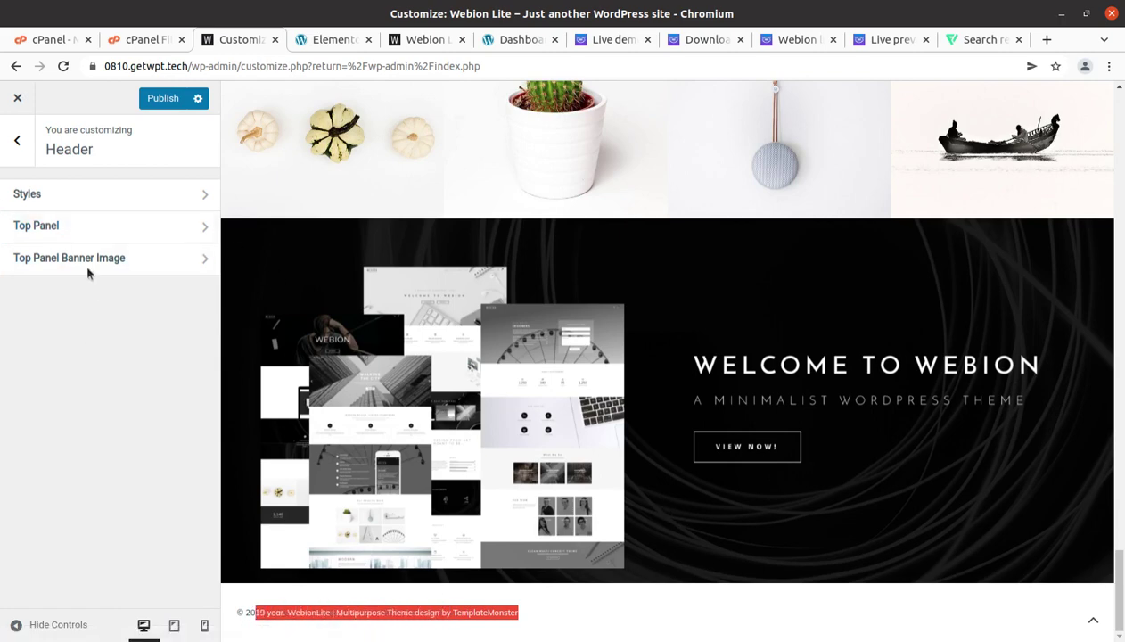
scroll(380, 234, up, 1)
scroll(381, 235, up, 3)
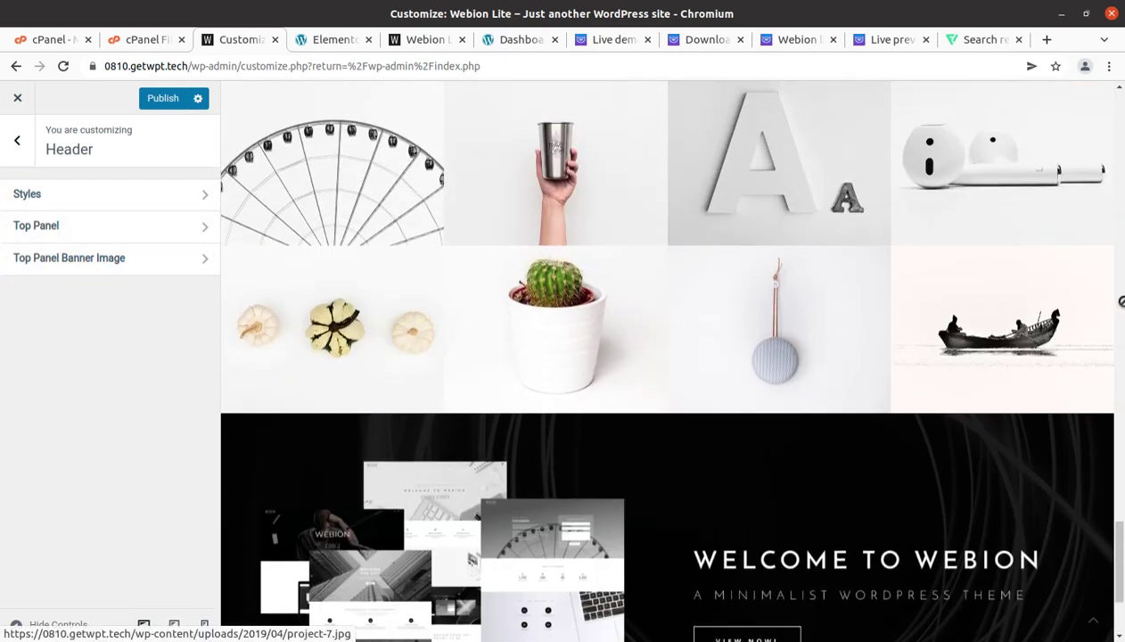
drag(1120, 553, 1120, 107)
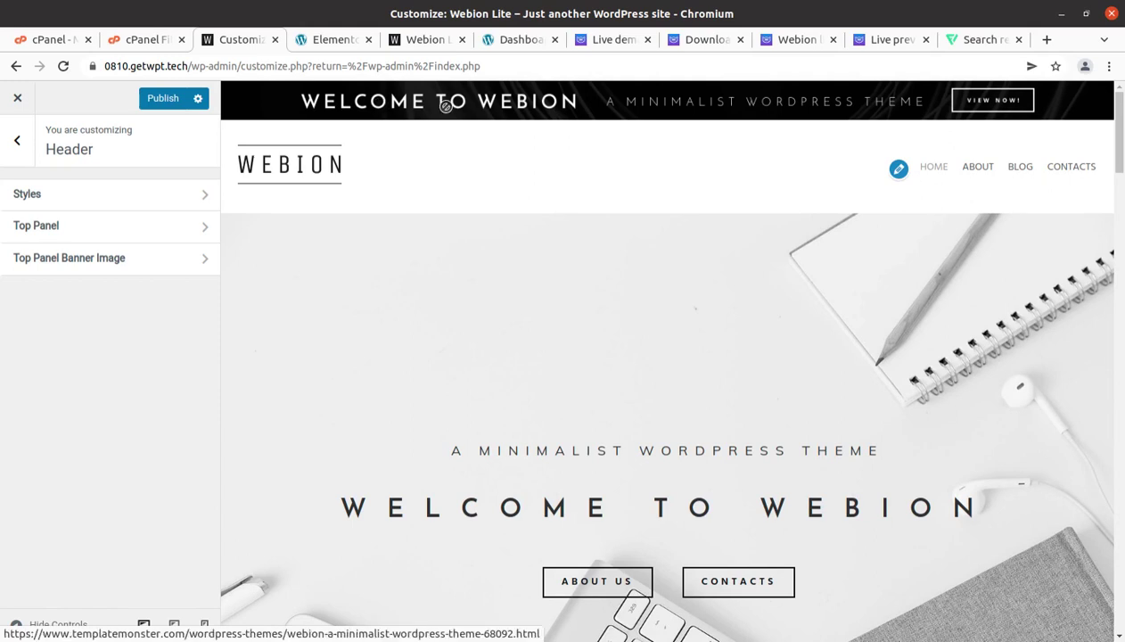
Recheck the Top Panel and banner image options against the previewed header banner, and leave the Header section
click(91, 230)
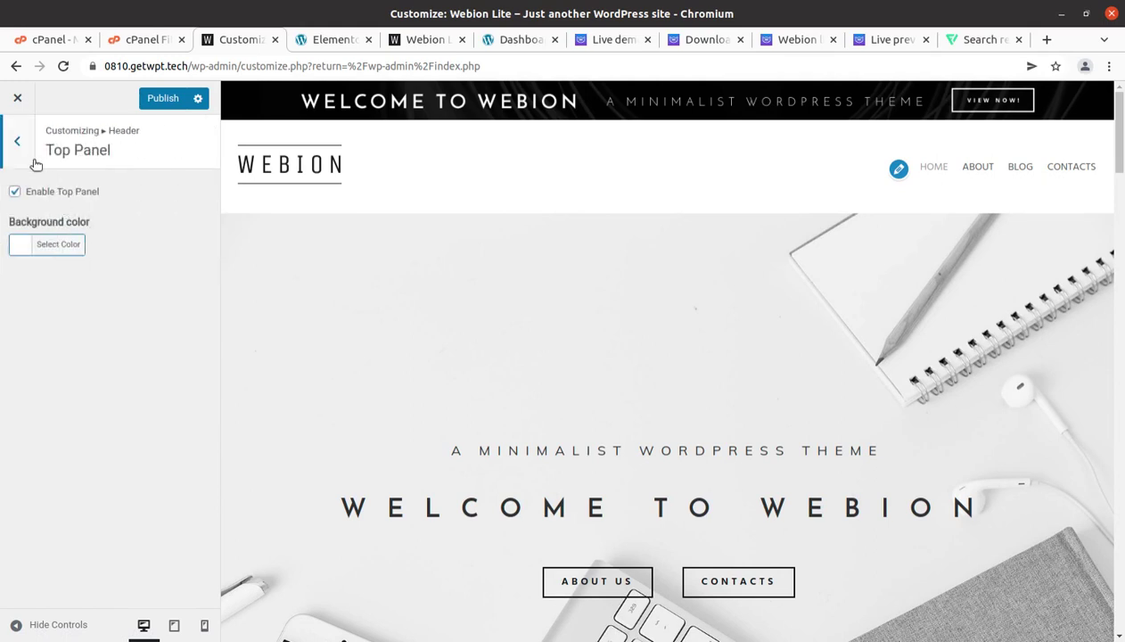
click(15, 145)
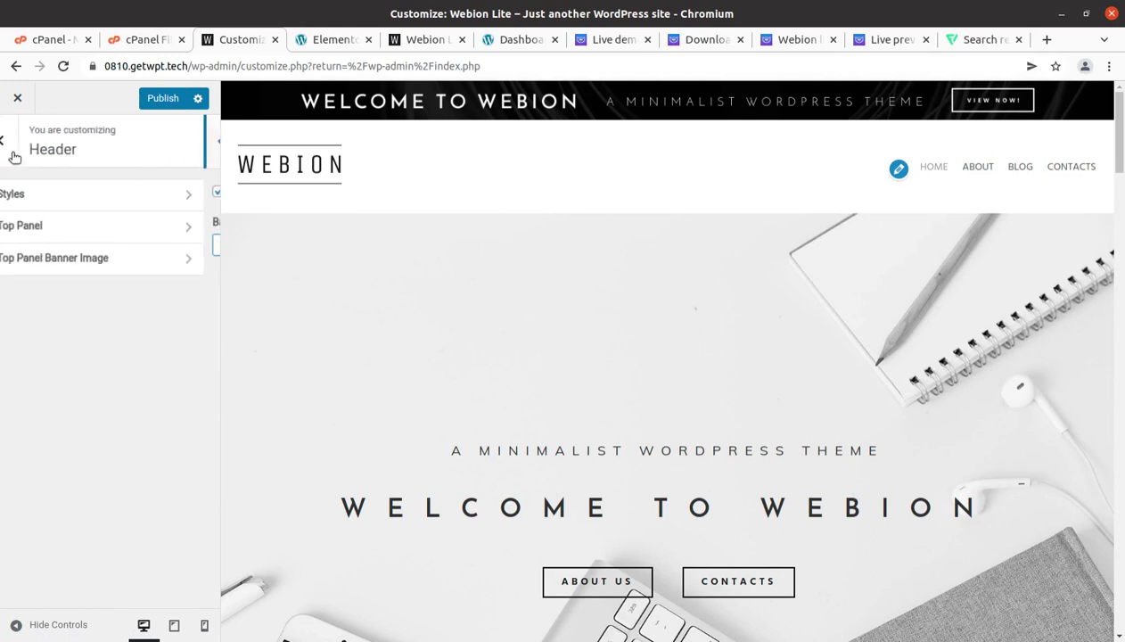
click(70, 259)
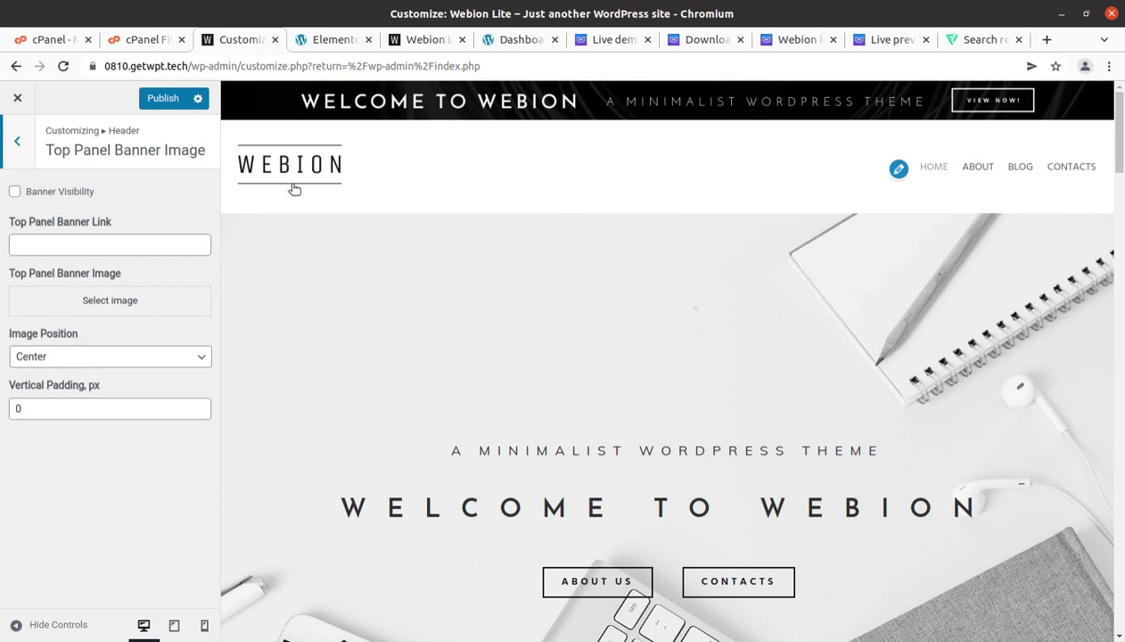
click(16, 143)
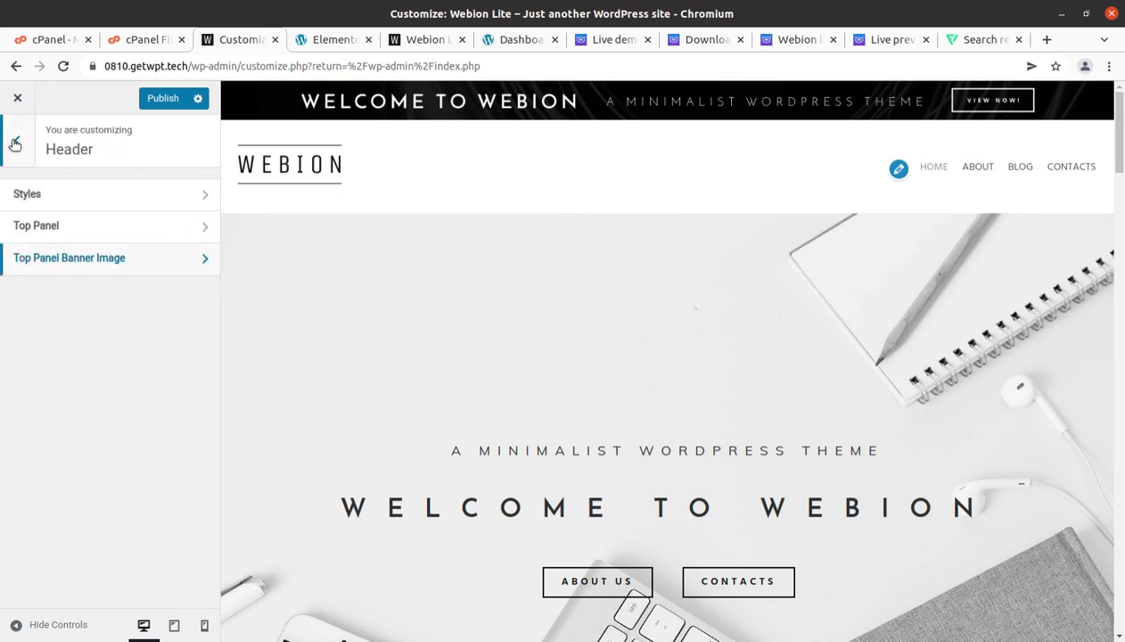
click(16, 143)
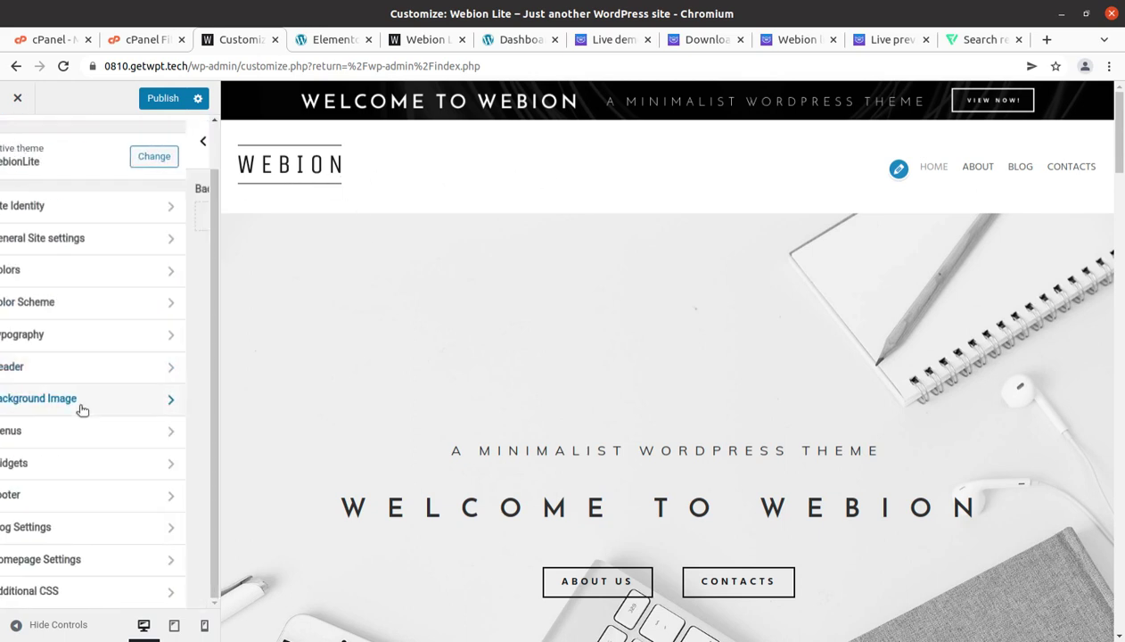
Look briefly at the Background Image, Menus and Widgets sections
click(80, 403)
click(24, 145)
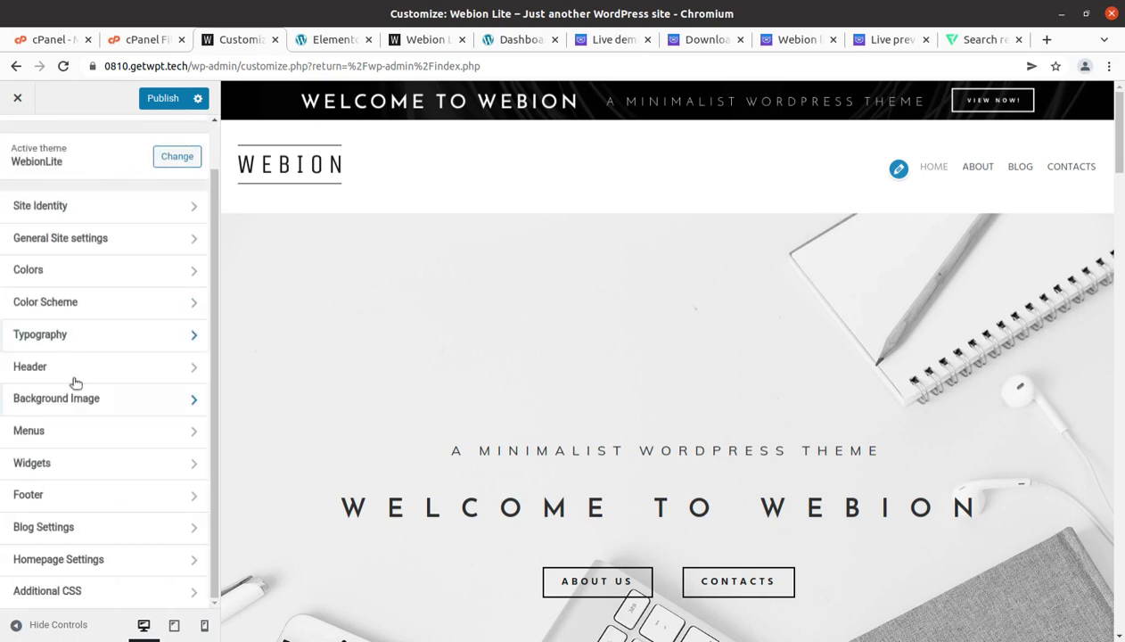
click(83, 430)
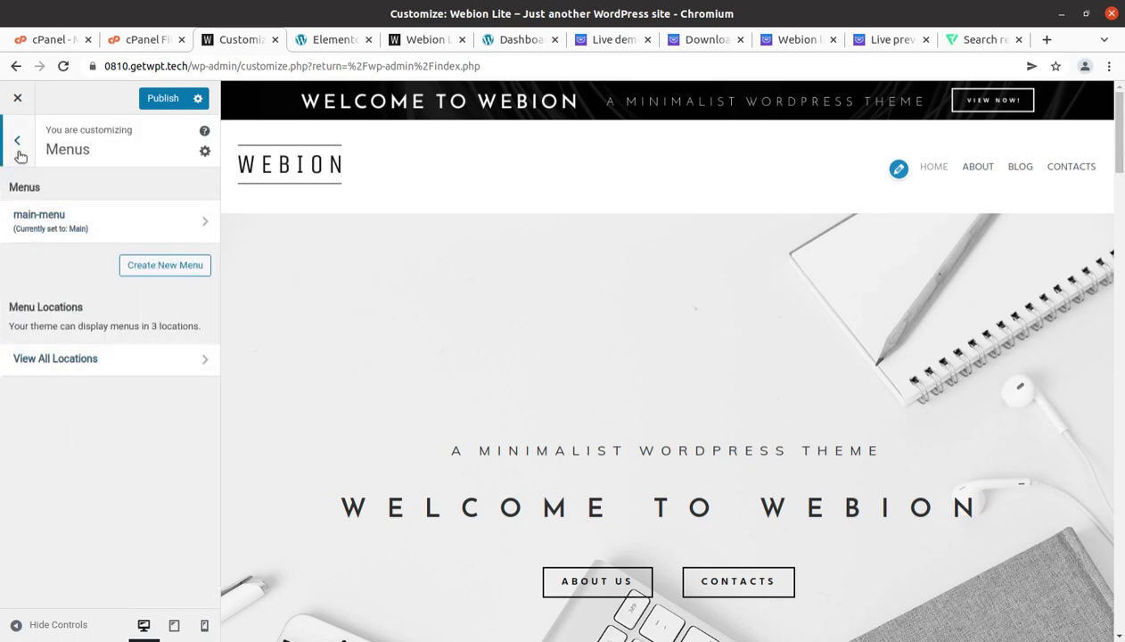
click(21, 150)
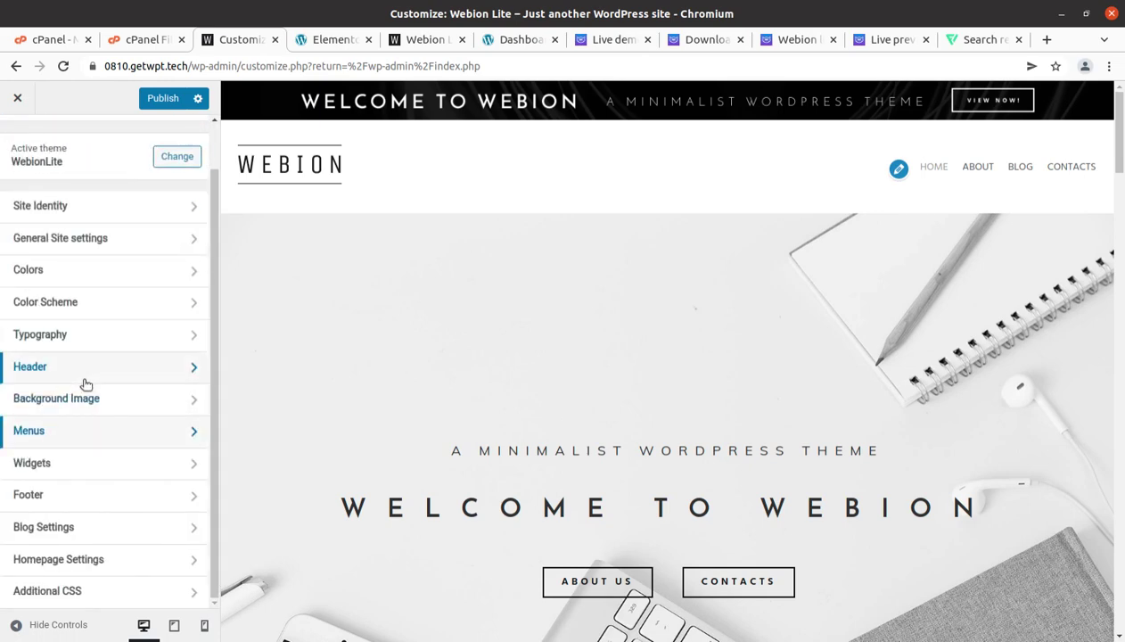
click(69, 469)
click(21, 144)
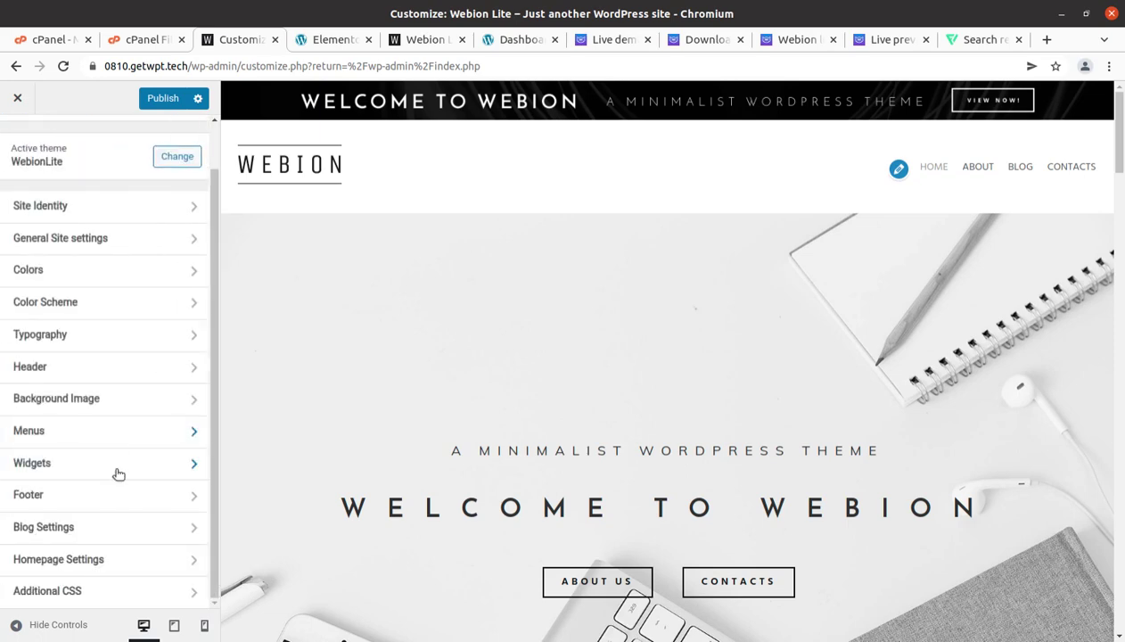
Examine the Footer section's copyright text and compare it with the copyright line at the end of the site preview
click(116, 499)
drag(144, 256, 6, 217)
click(137, 258)
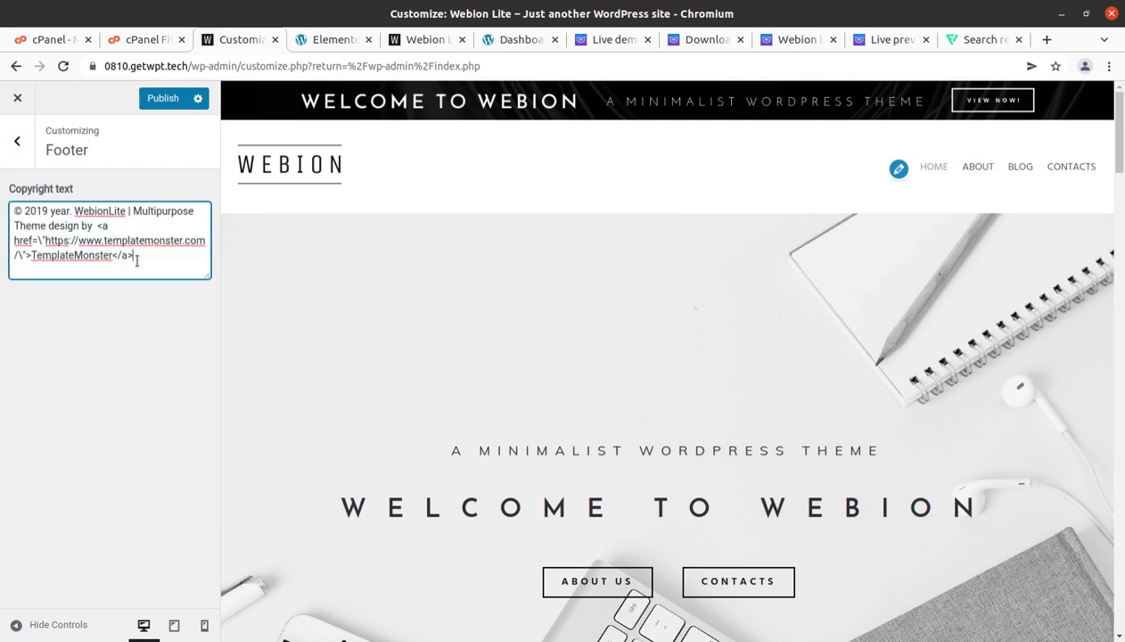
drag(136, 257, 9, 206)
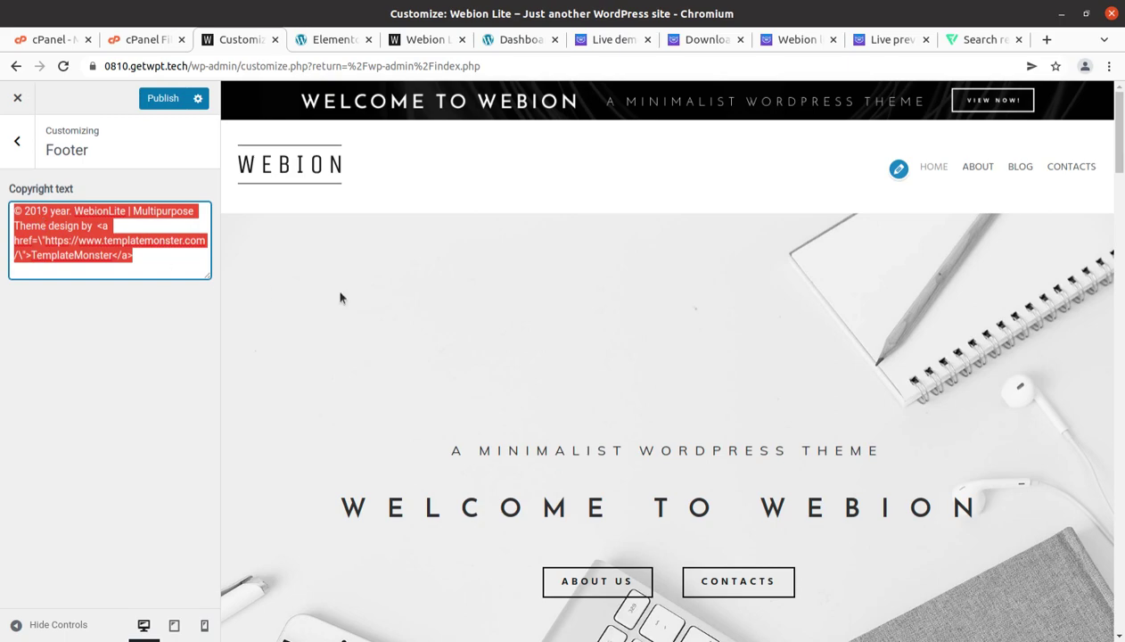
scroll(674, 328, down, 5)
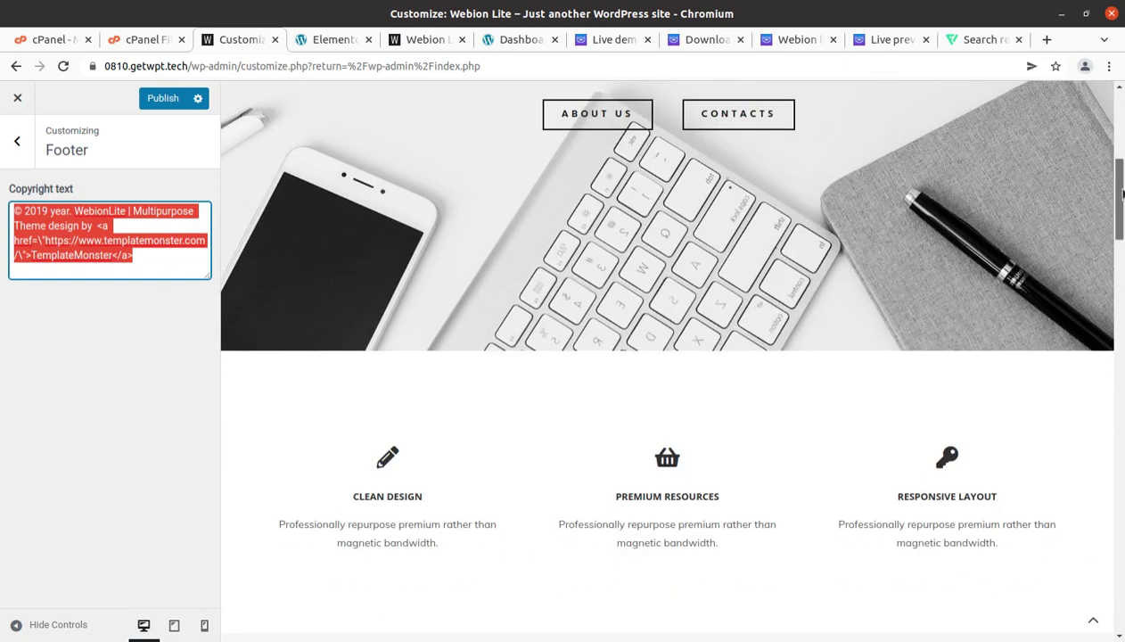
scroll(1122, 526, down, 5)
scroll(1122, 526, down, 5)
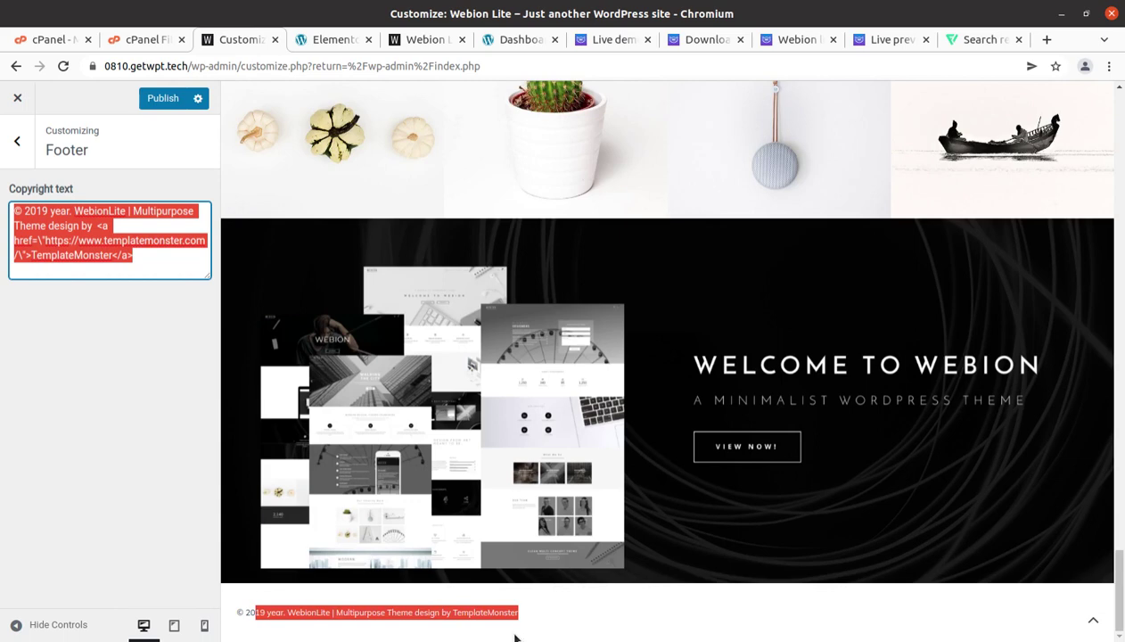
click(19, 145)
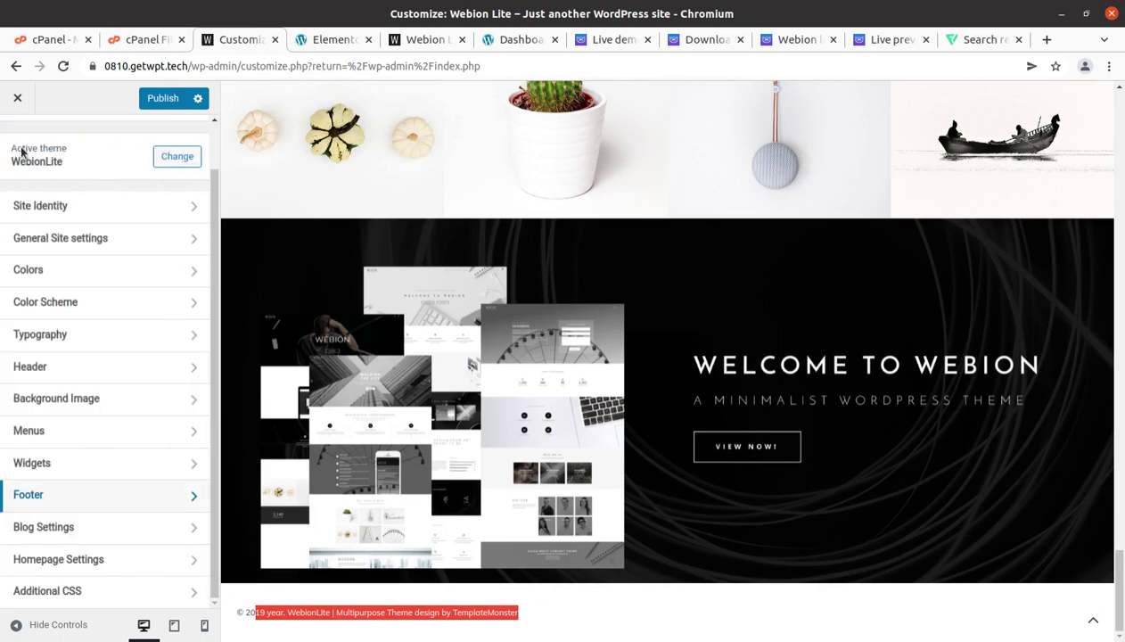
Review the Blog options for sidebar, post details, excerpt and read more button within Blog Settings
click(123, 528)
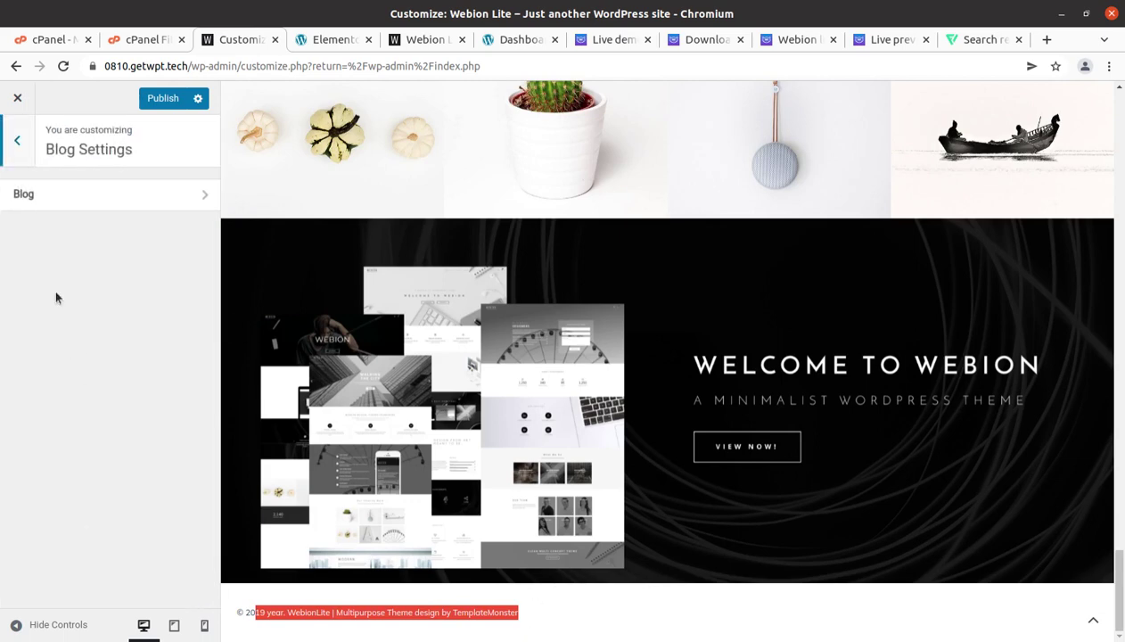
click(51, 194)
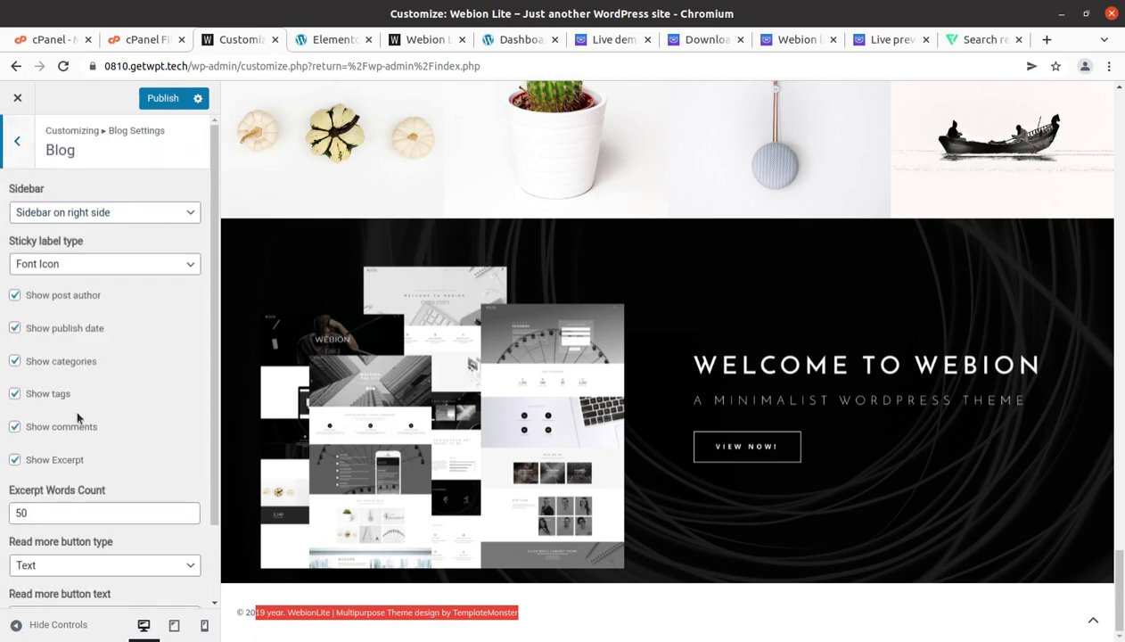
click(13, 144)
click(15, 143)
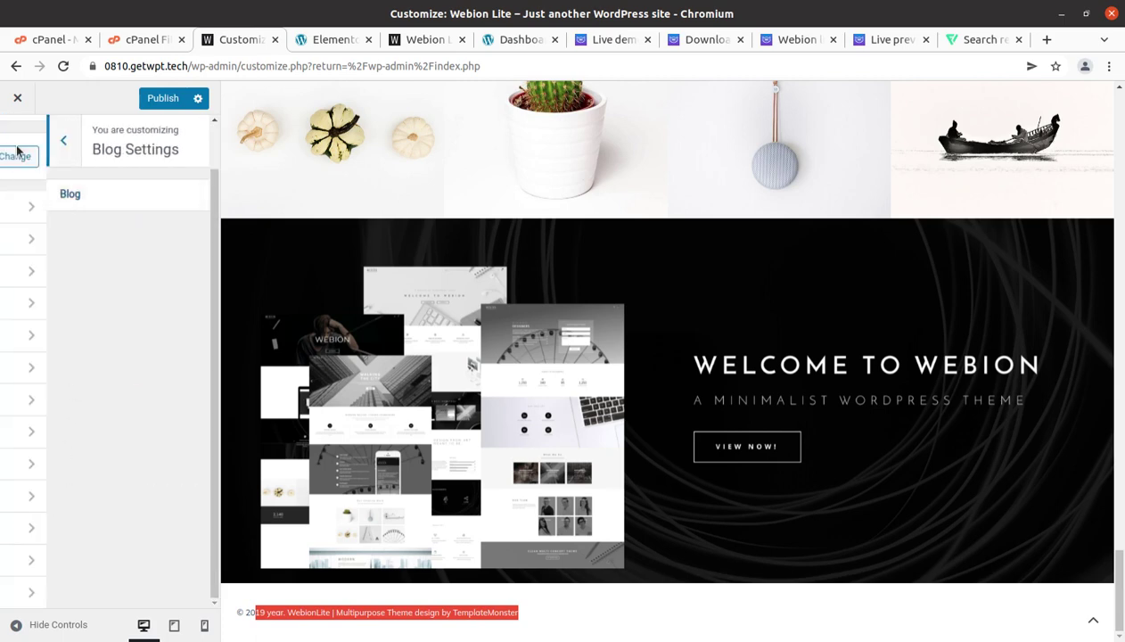
Review the Homepage Settings and the Additional CSS editor, and return to the main customization list
click(94, 562)
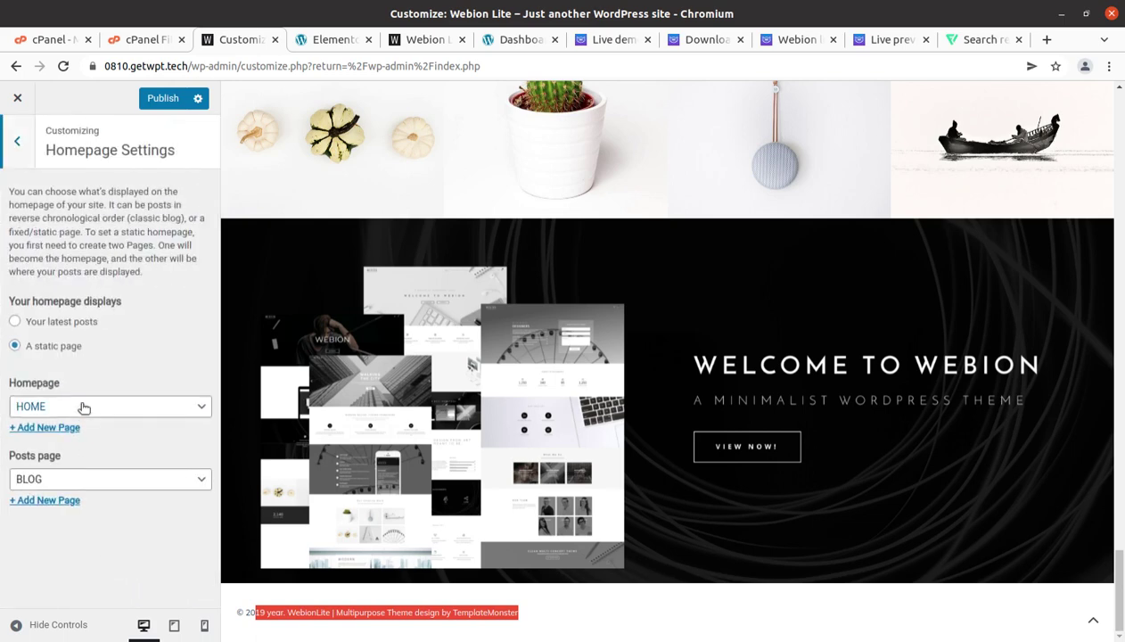
click(16, 142)
click(98, 591)
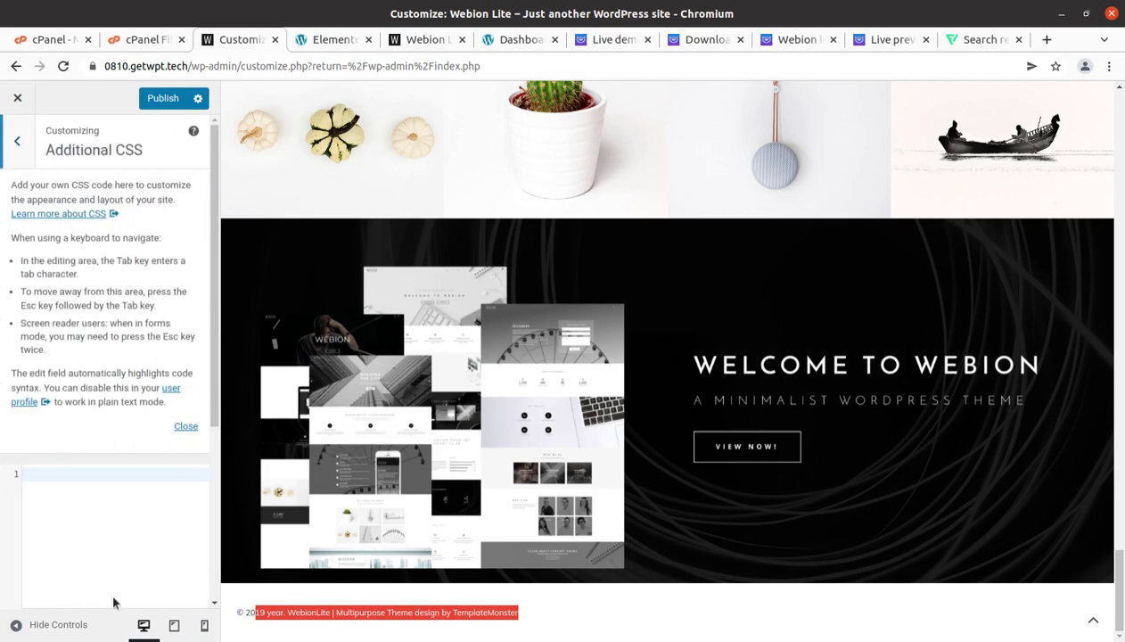
click(17, 141)
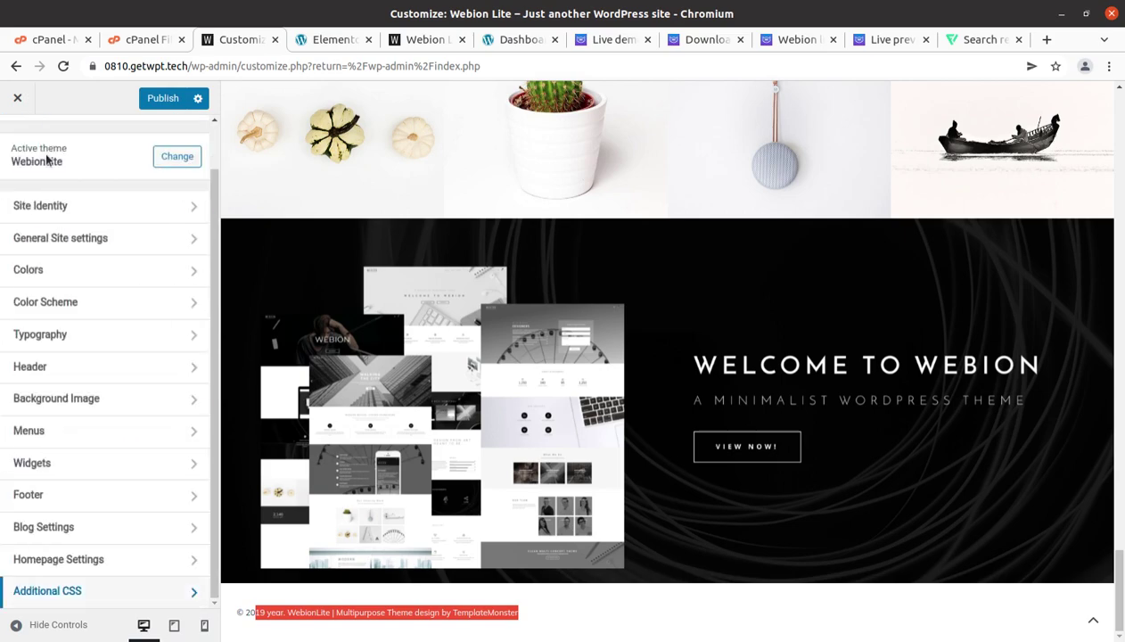
Review the Customizer's site preview from the footer back up to the banner above the site header
scroll(181, 402, up, 1)
scroll(720, 502, up, 15)
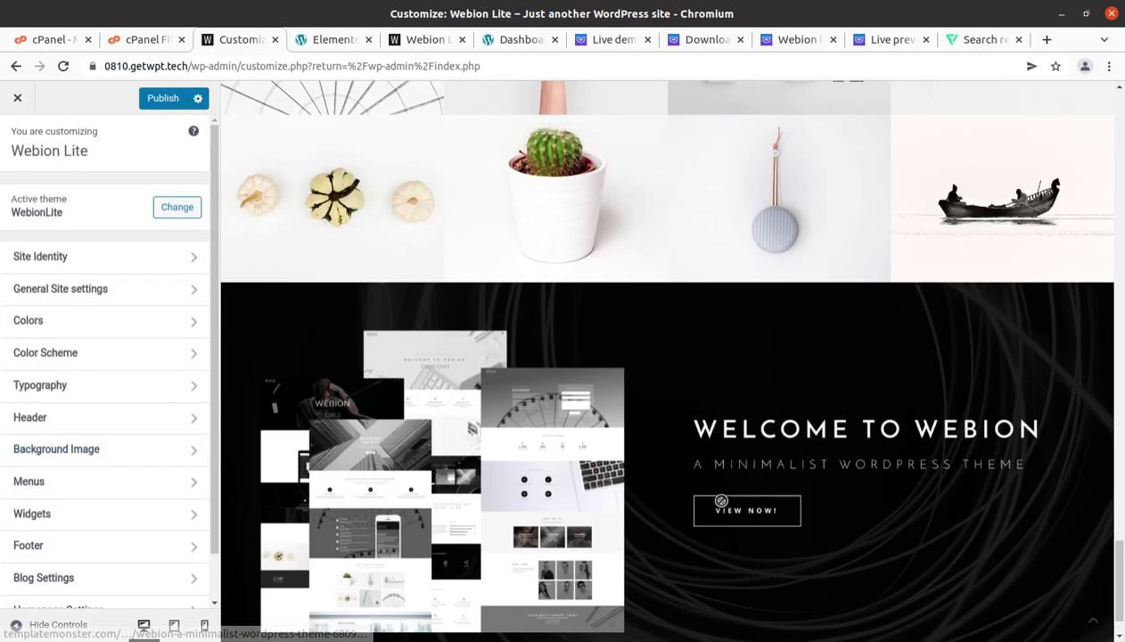
scroll(721, 500, up, 15)
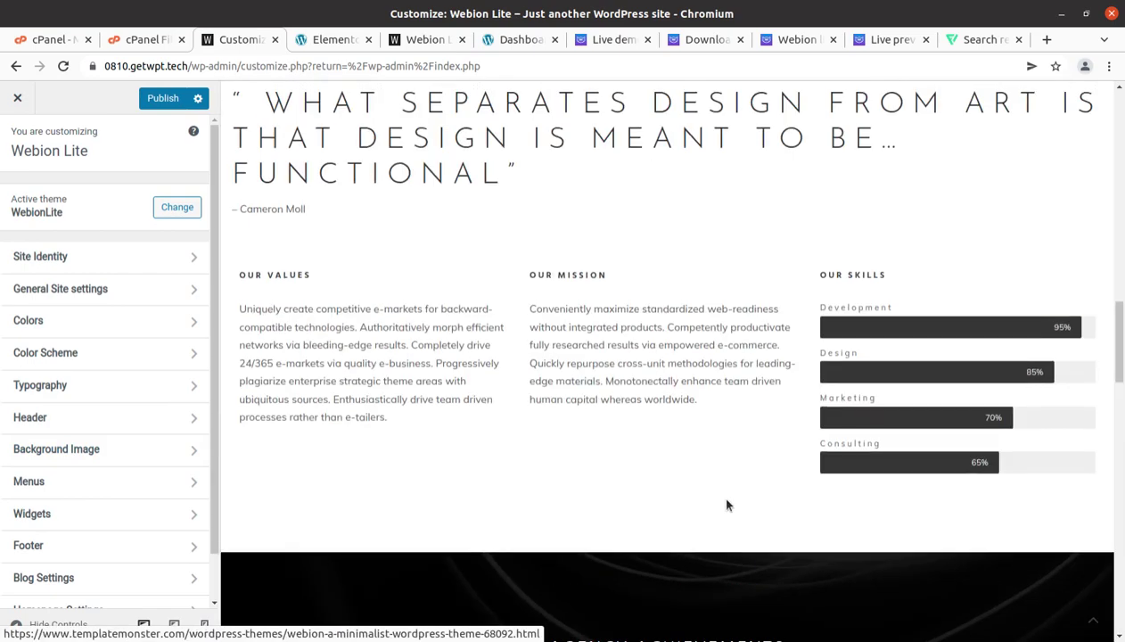
scroll(1053, 402, up, 6)
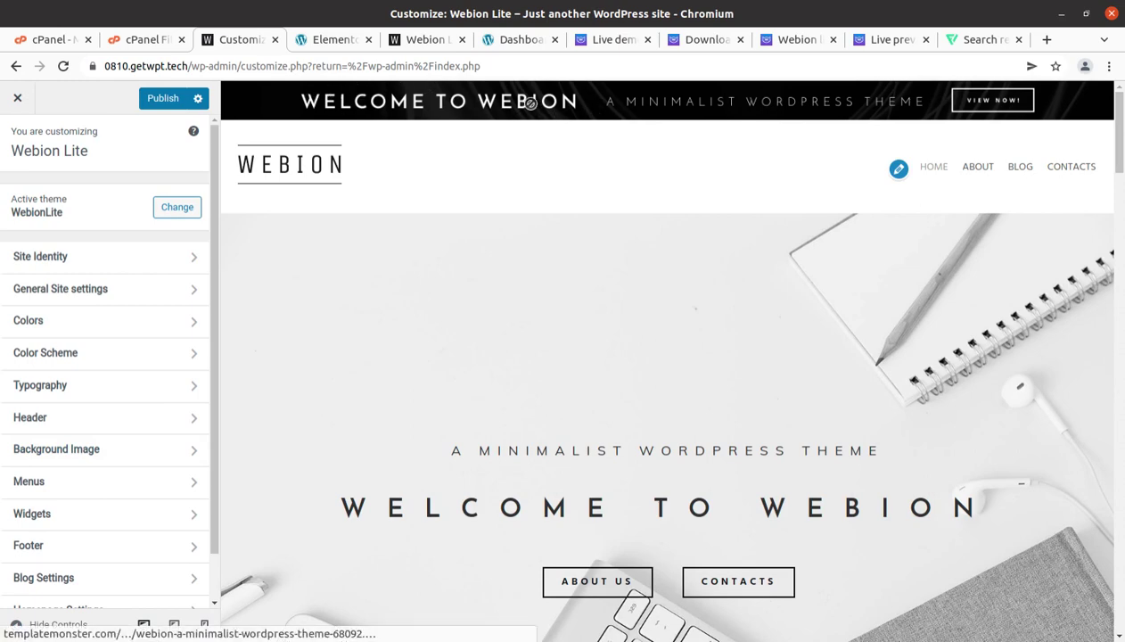
View the live home page from the Elementor editor, check where its header banner links, and return to the page
click(331, 40)
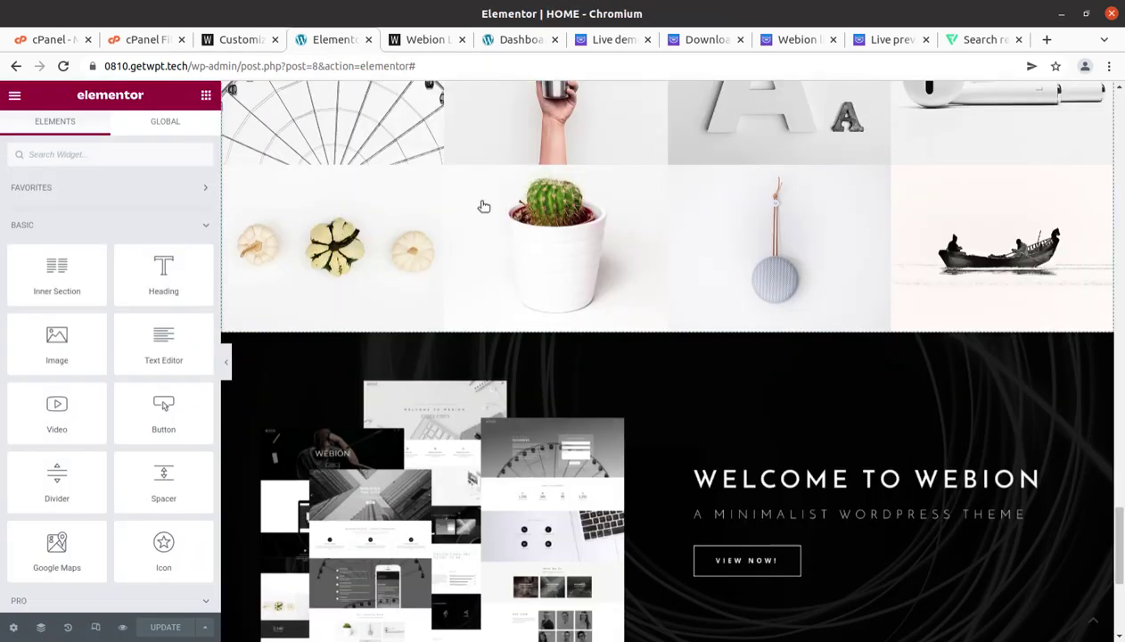
click(13, 94)
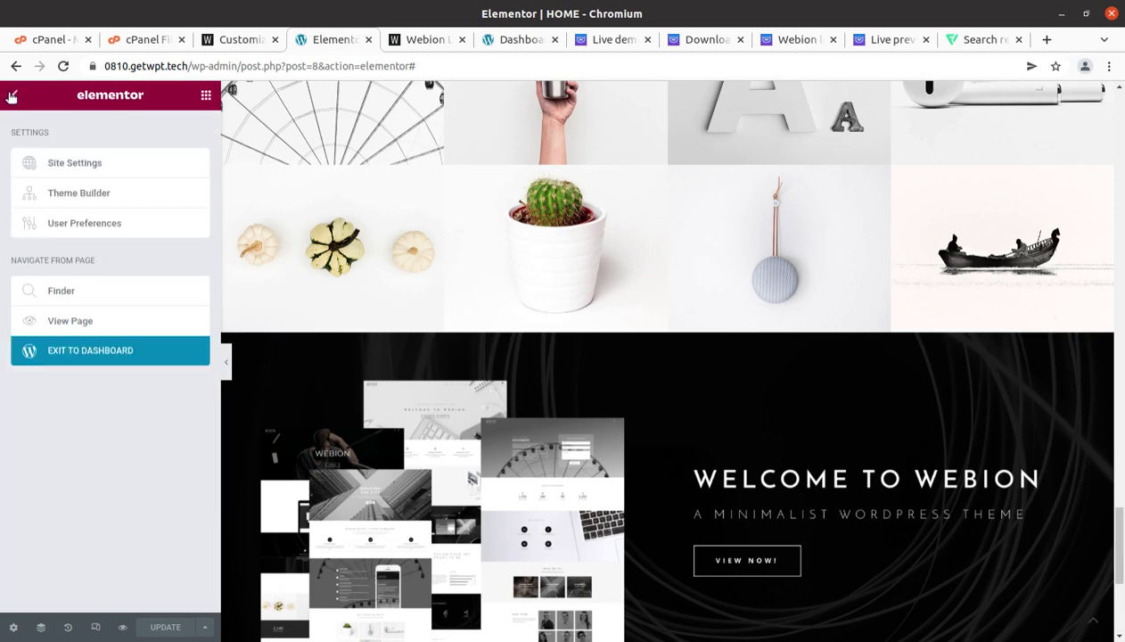
click(67, 323)
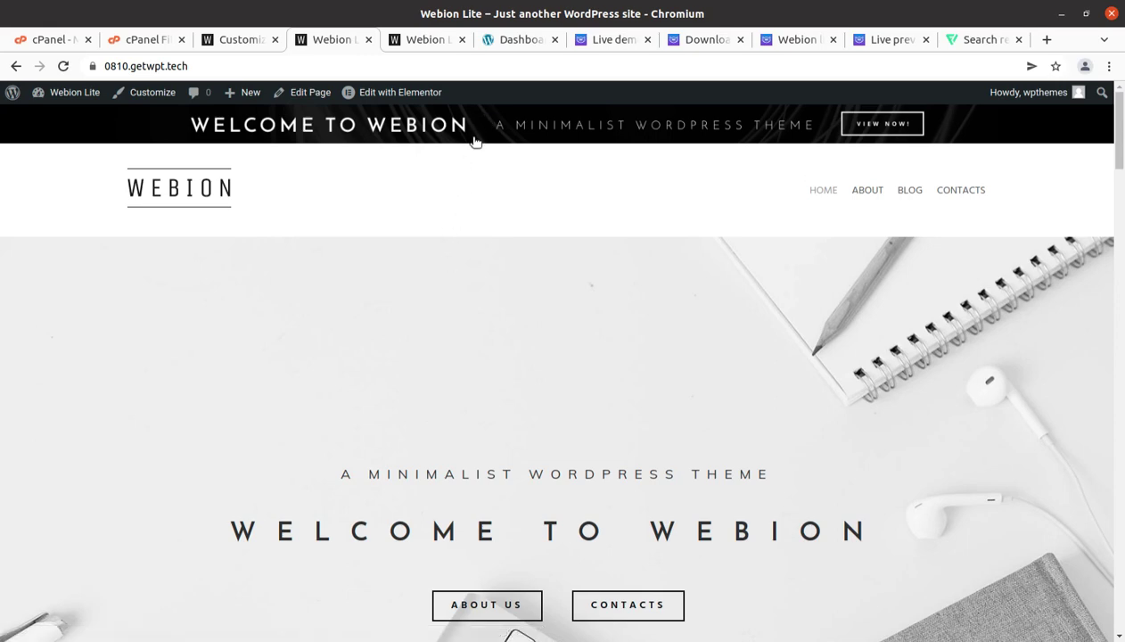
click(474, 142)
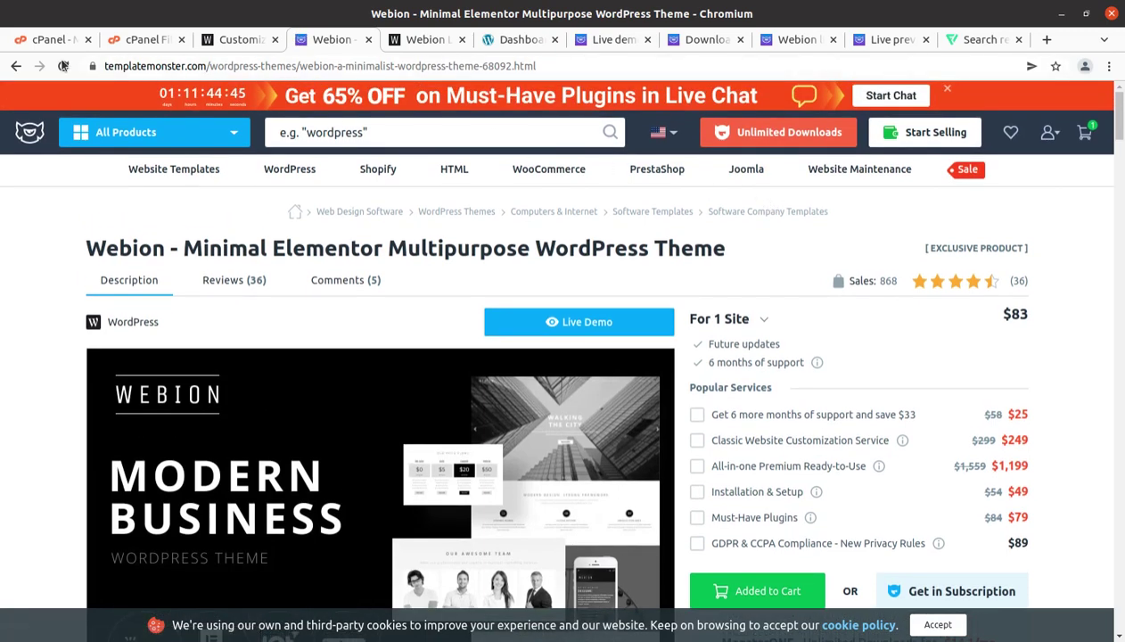
click(16, 66)
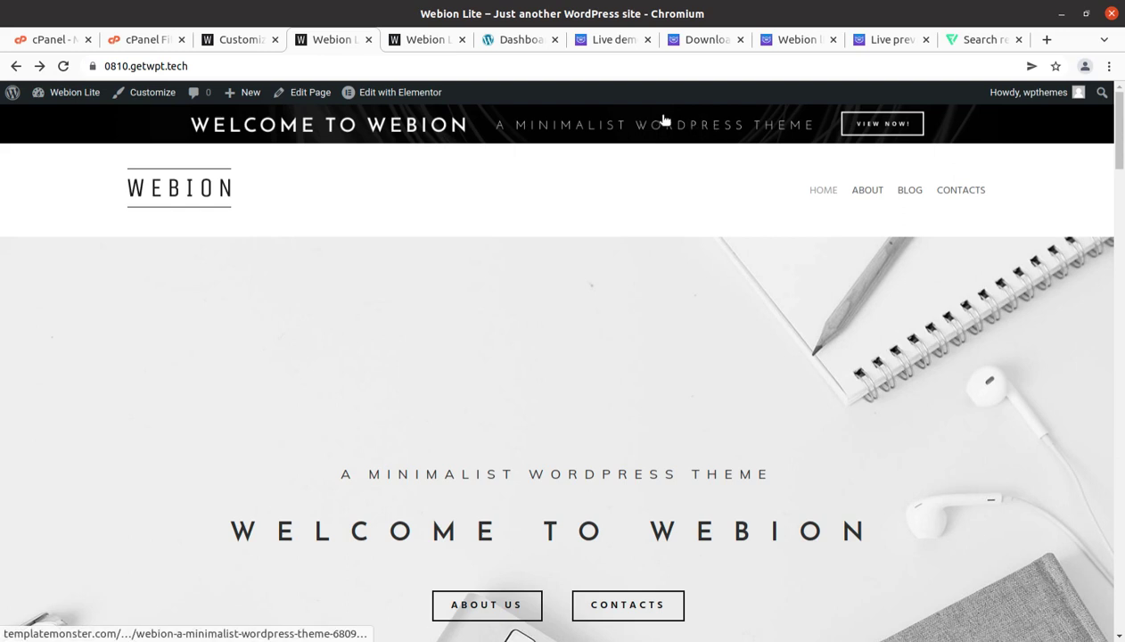
Inspect the header banner's code to identify its big and small image files and their location, and close the inspector
right_click(539, 132)
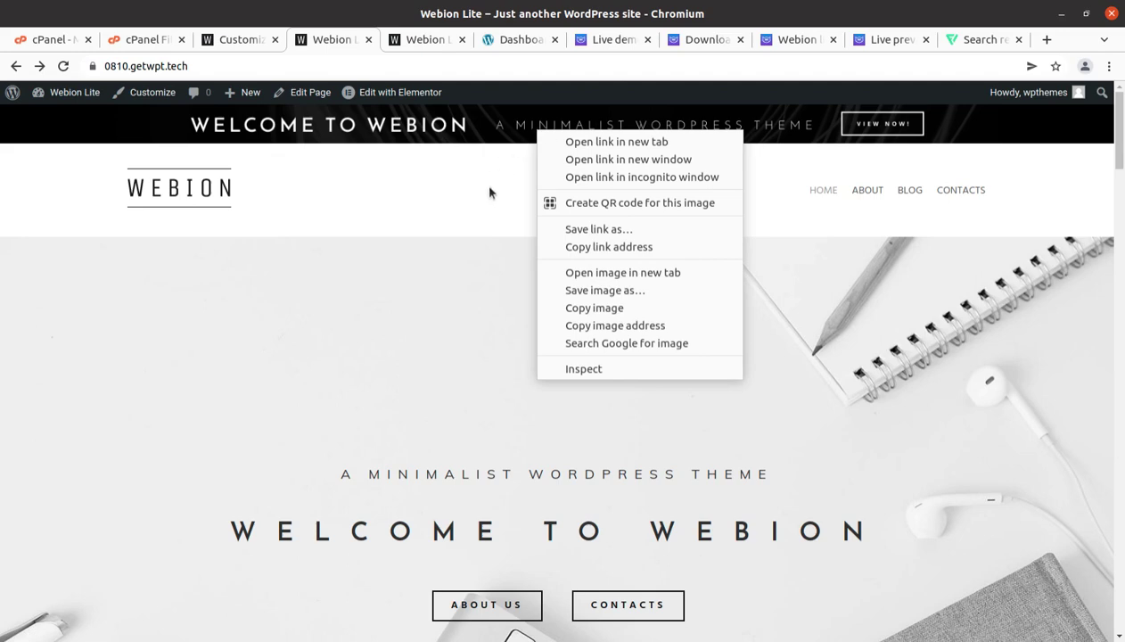
click(588, 368)
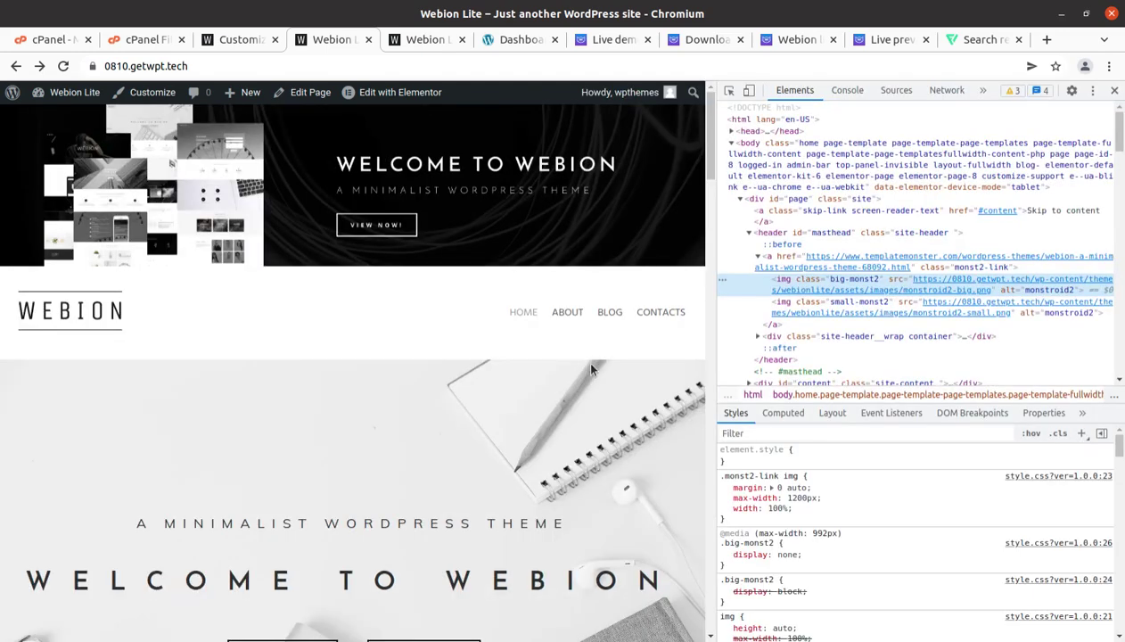
mouse_move(885, 292)
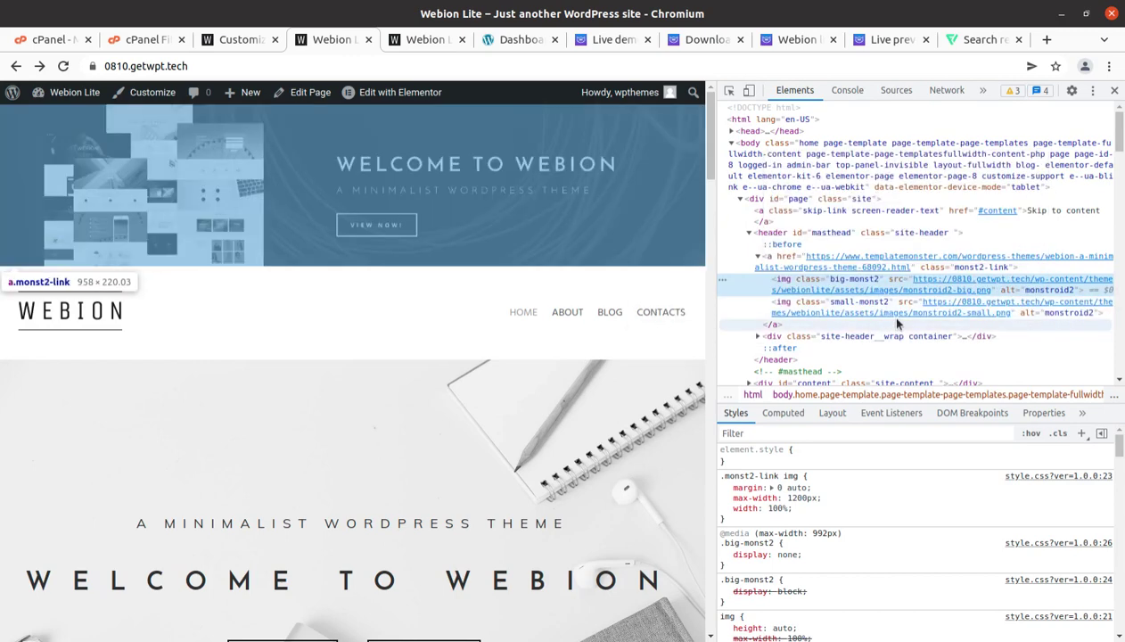
mouse_move(950, 292)
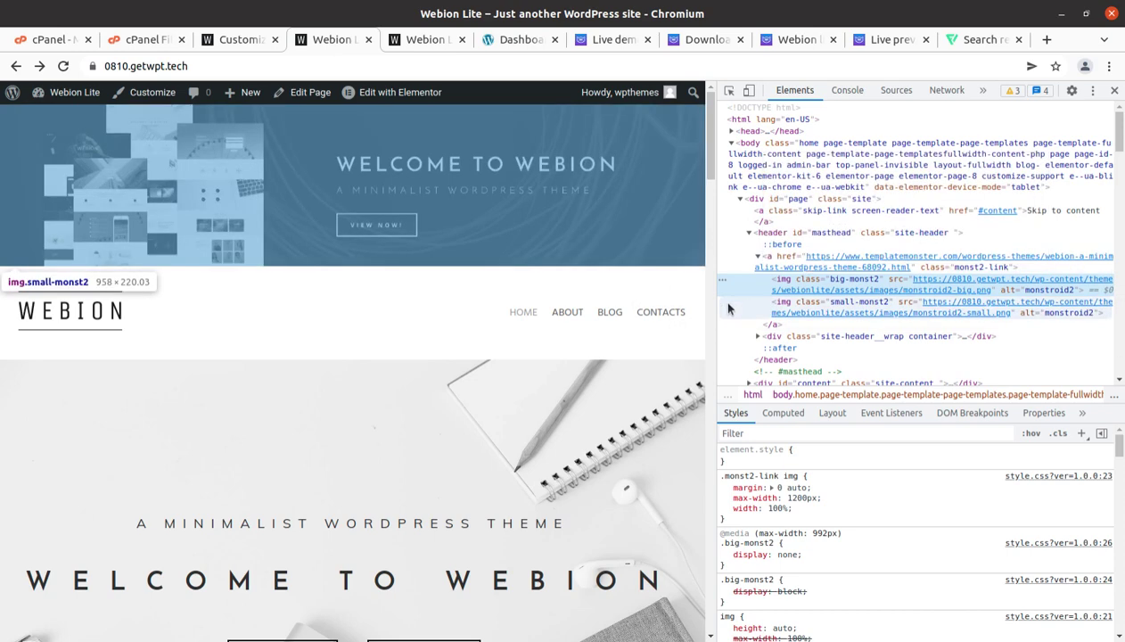
mouse_move(838, 285)
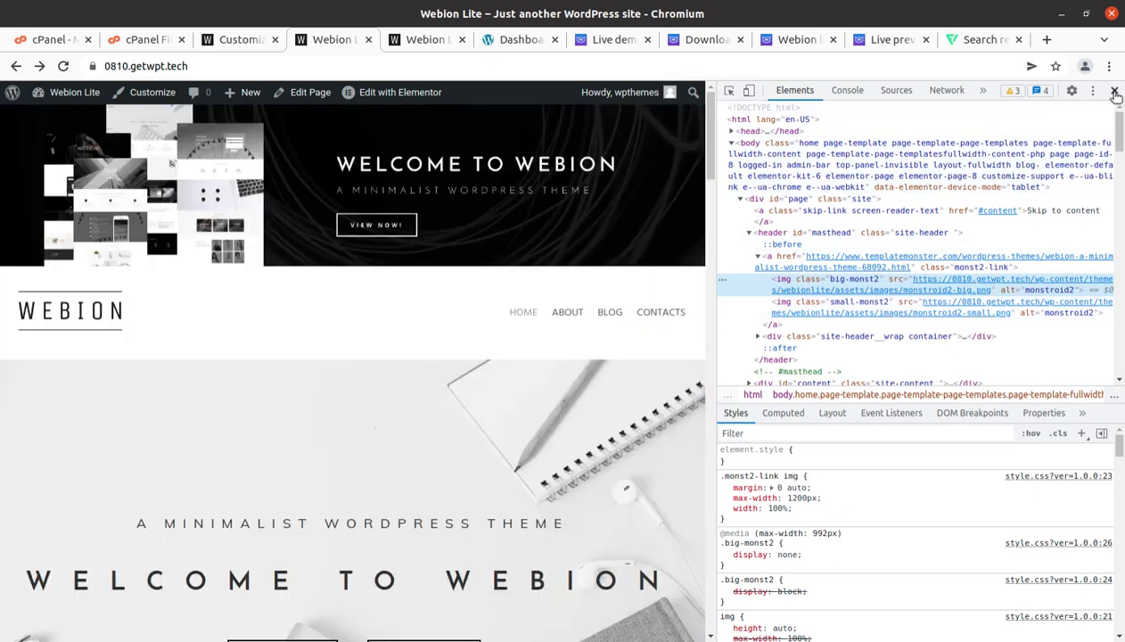
click(1114, 93)
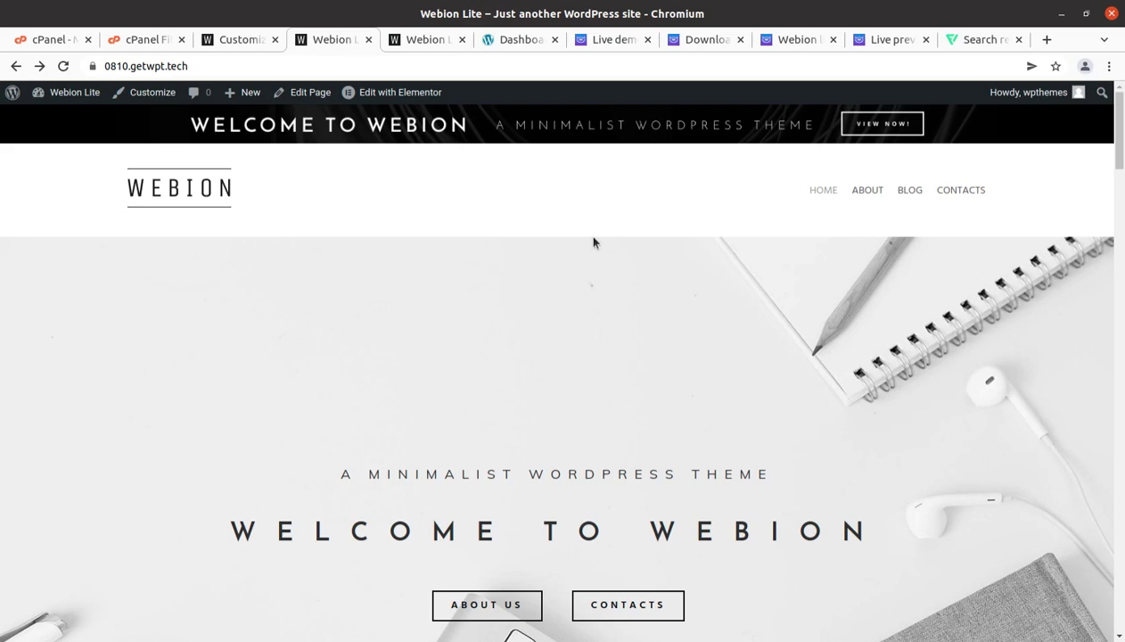
scroll(594, 242, down, 5)
scroll(595, 241, up, 3)
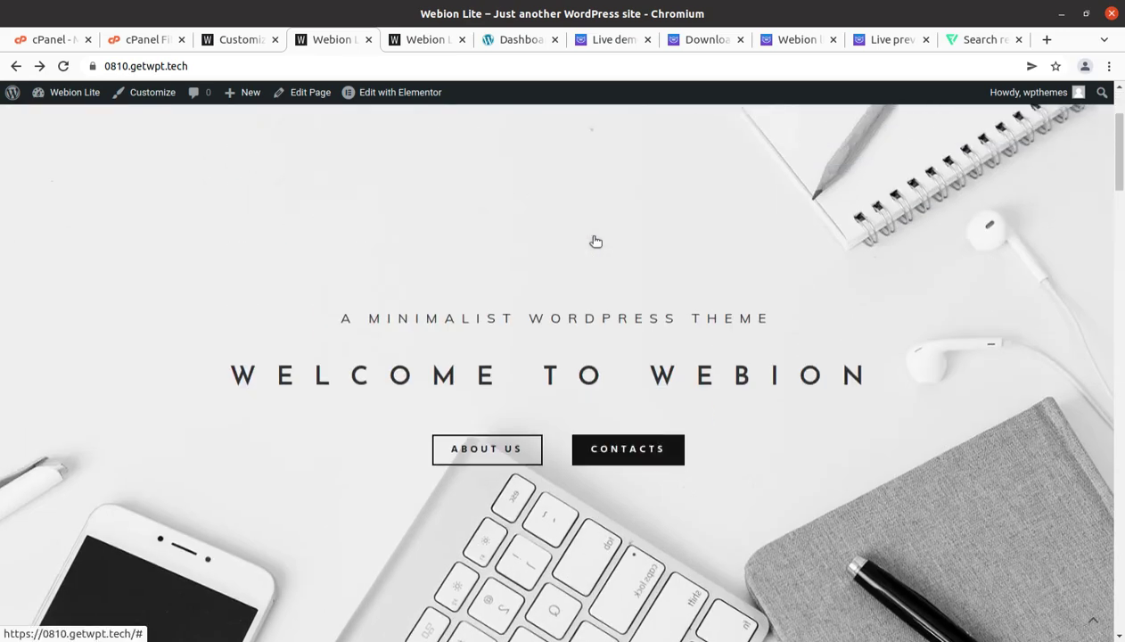
scroll(596, 242, up, 2)
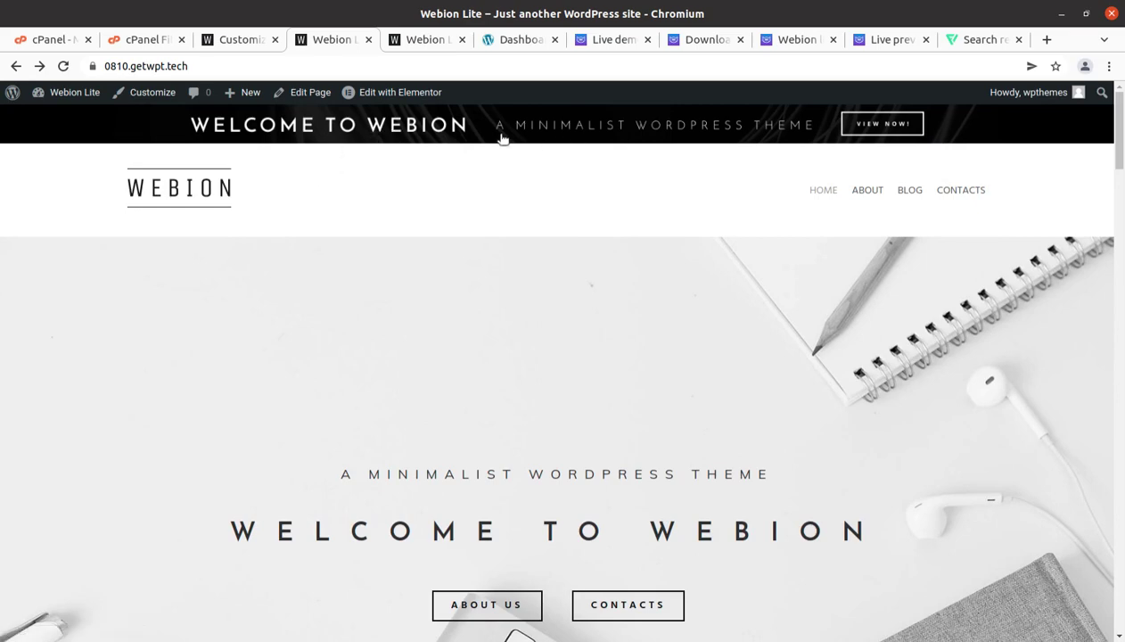
Leave the Customizer without publishing, accepting the loss of unsaved changes
click(237, 43)
click(17, 101)
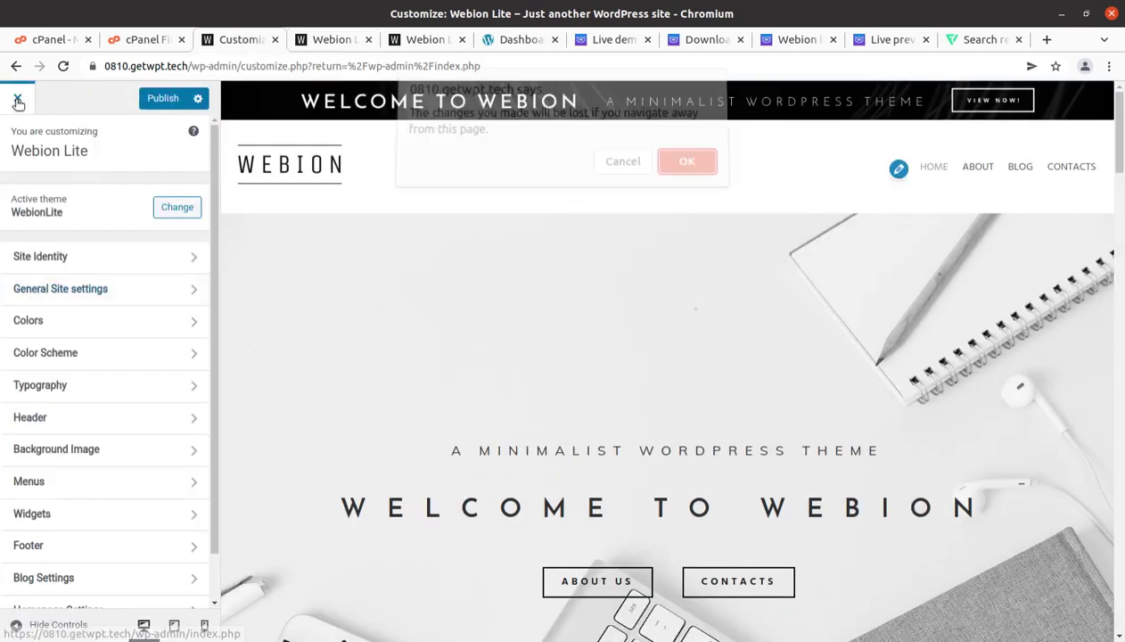
click(683, 169)
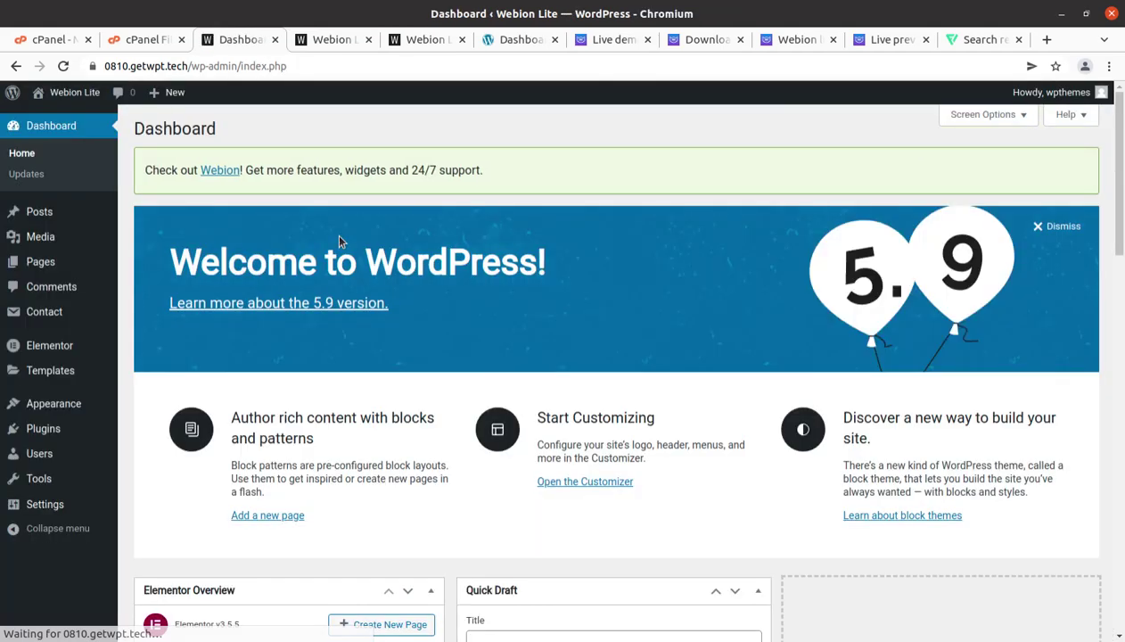
click(134, 39)
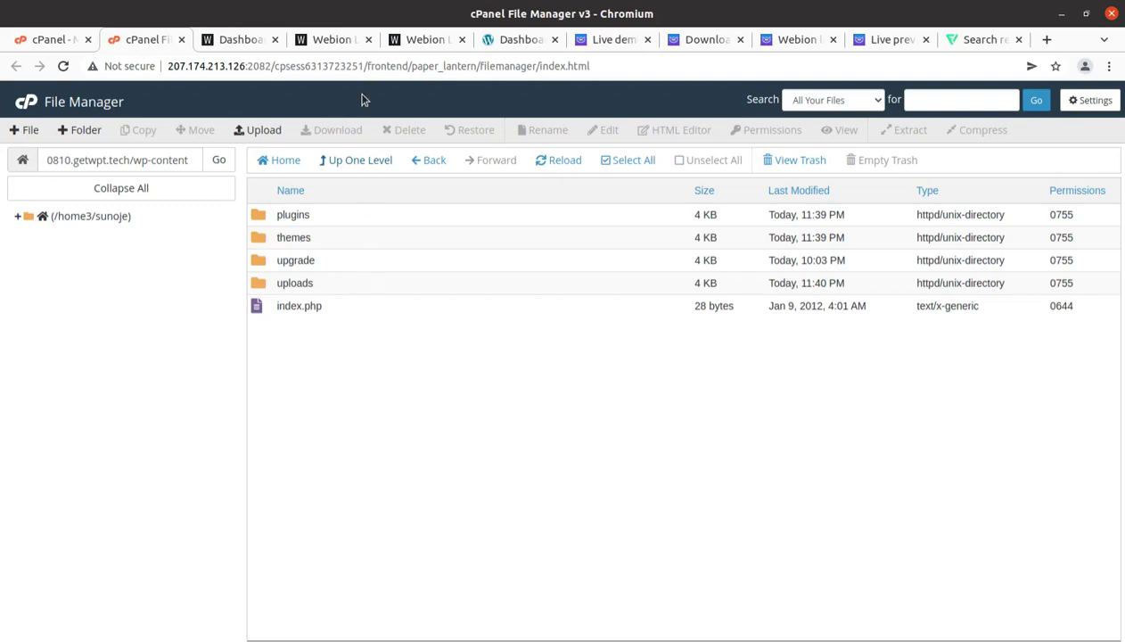
click(424, 41)
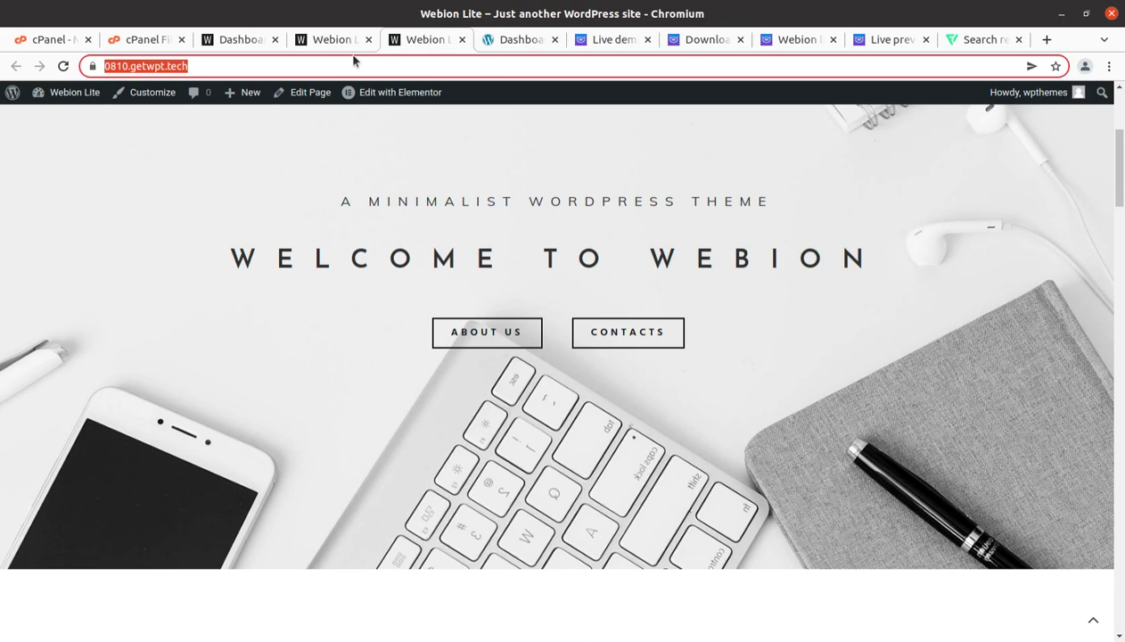
click(244, 41)
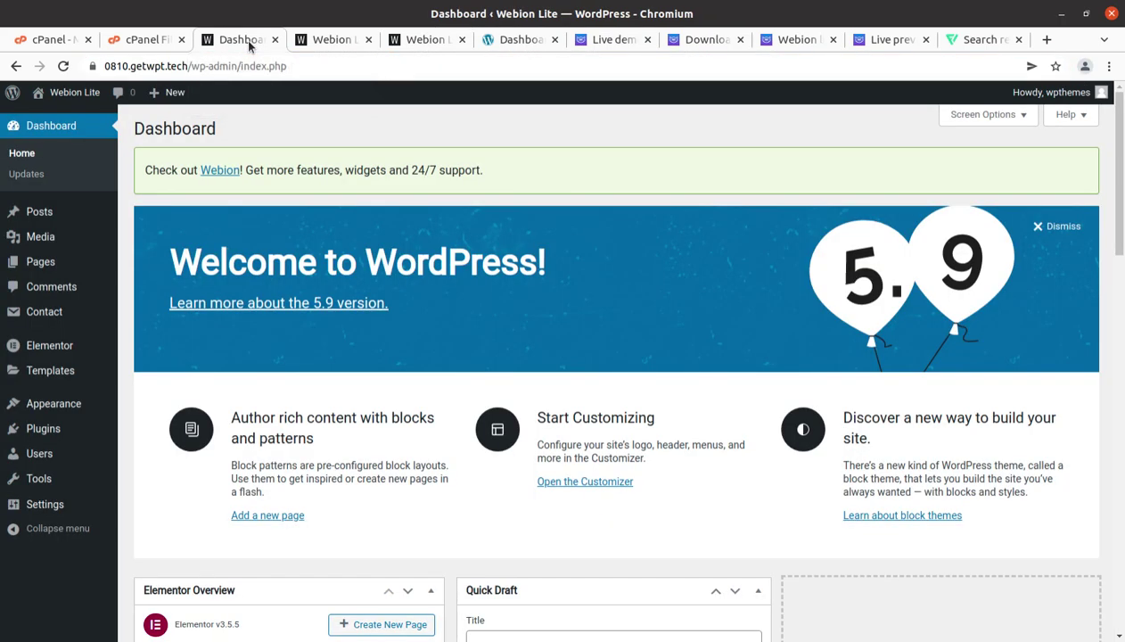
click(335, 42)
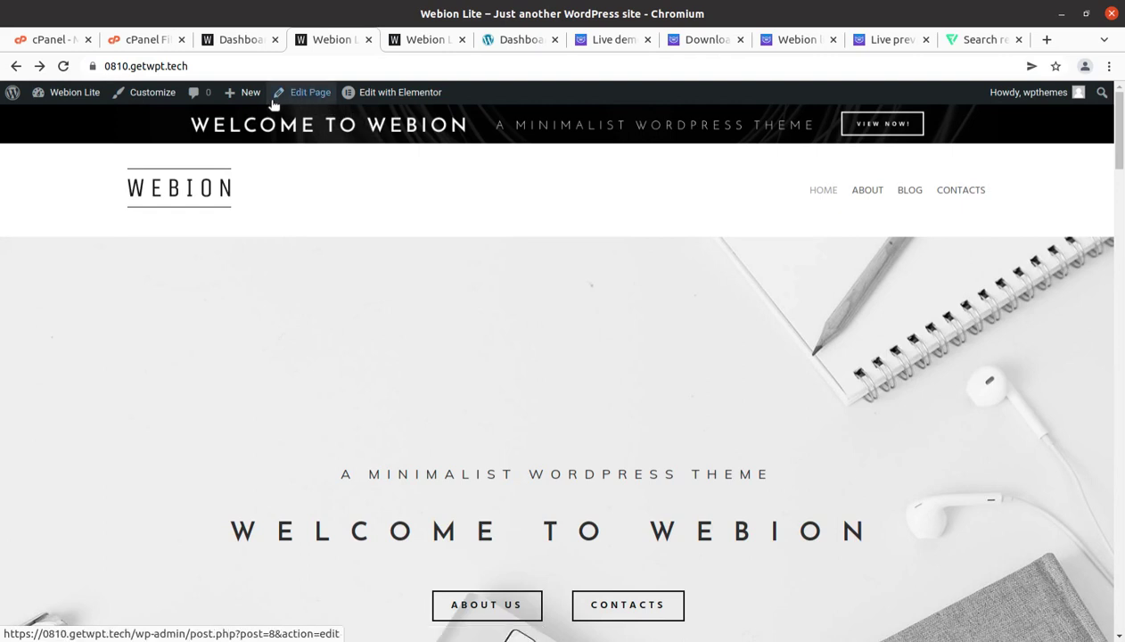
click(227, 40)
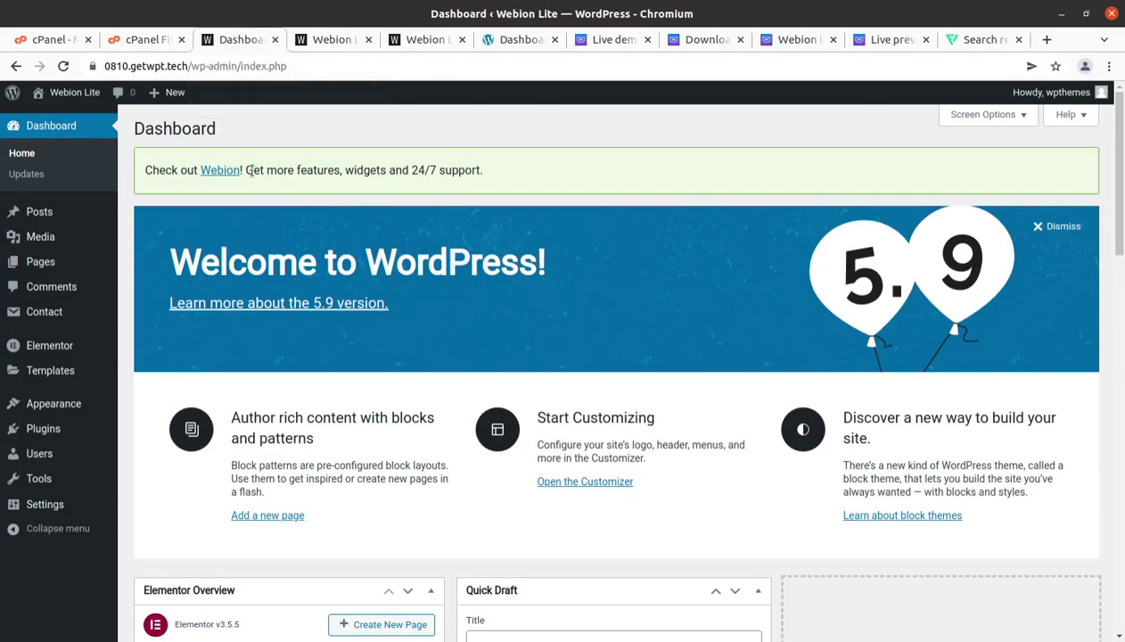
click(313, 47)
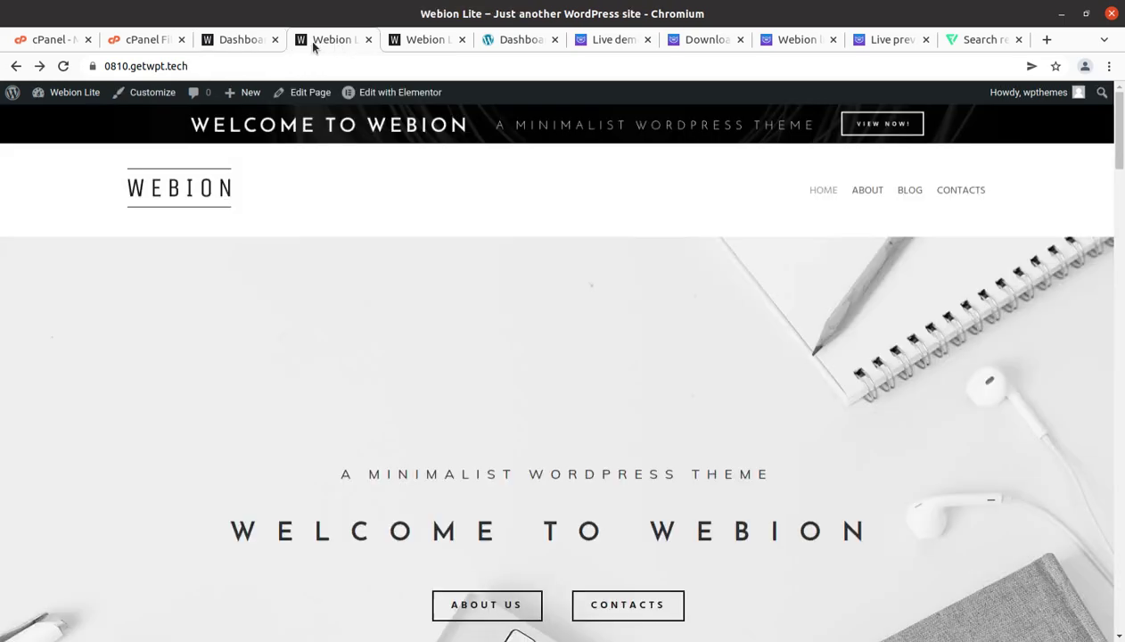
Switch to cPanel File Manager and open the images folder inside themes/webionlite/assets
click(157, 42)
double_click(346, 238)
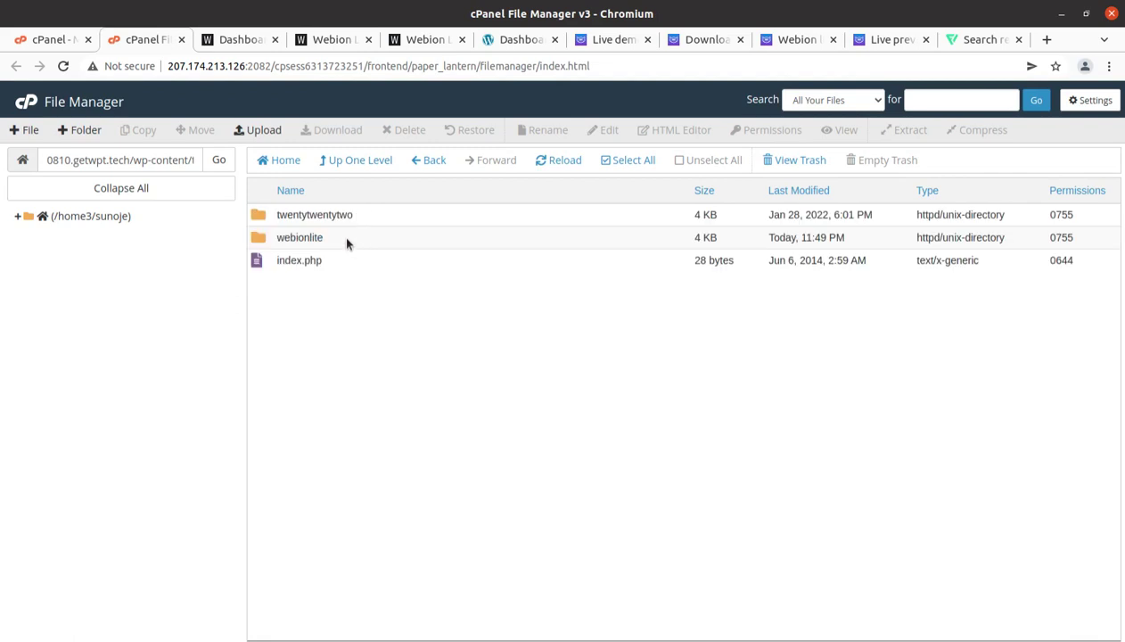
double_click(347, 240)
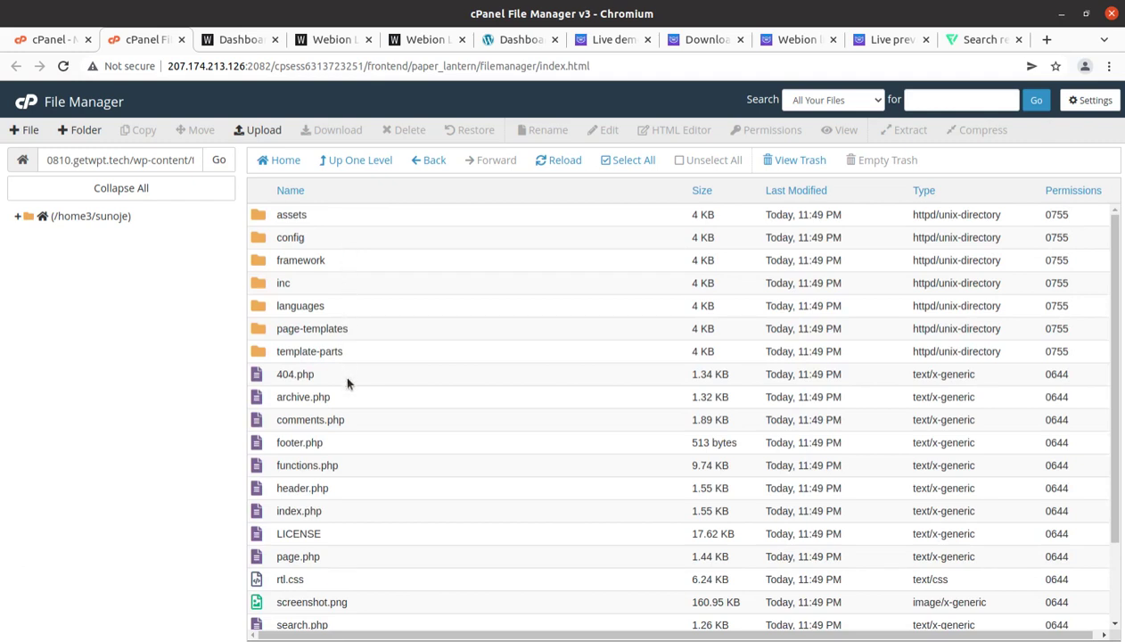
double_click(346, 214)
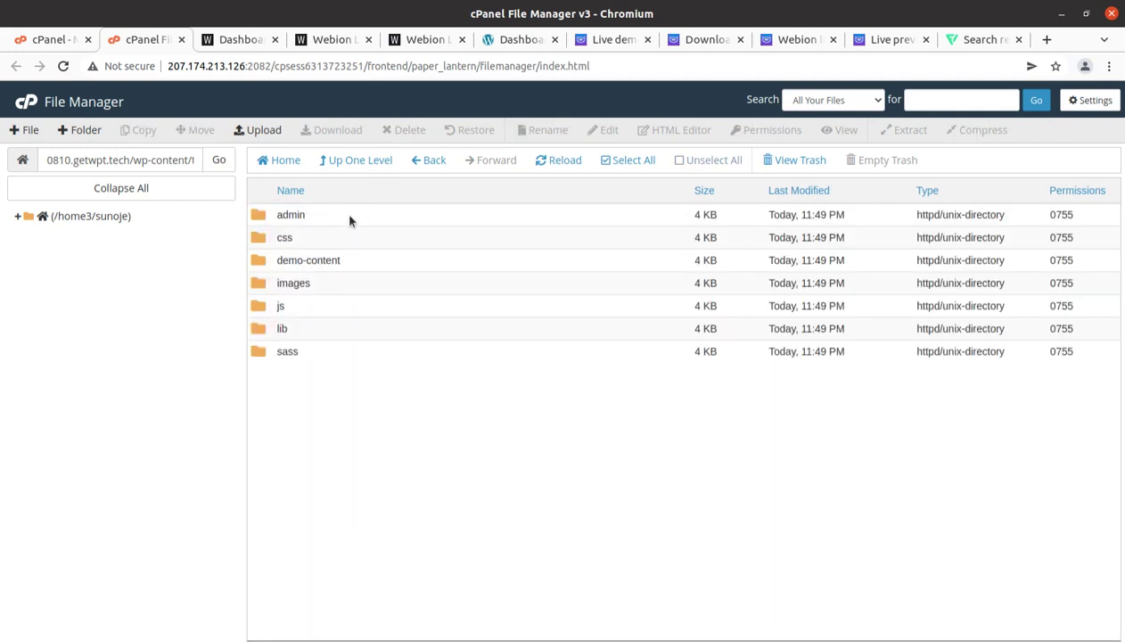
double_click(333, 285)
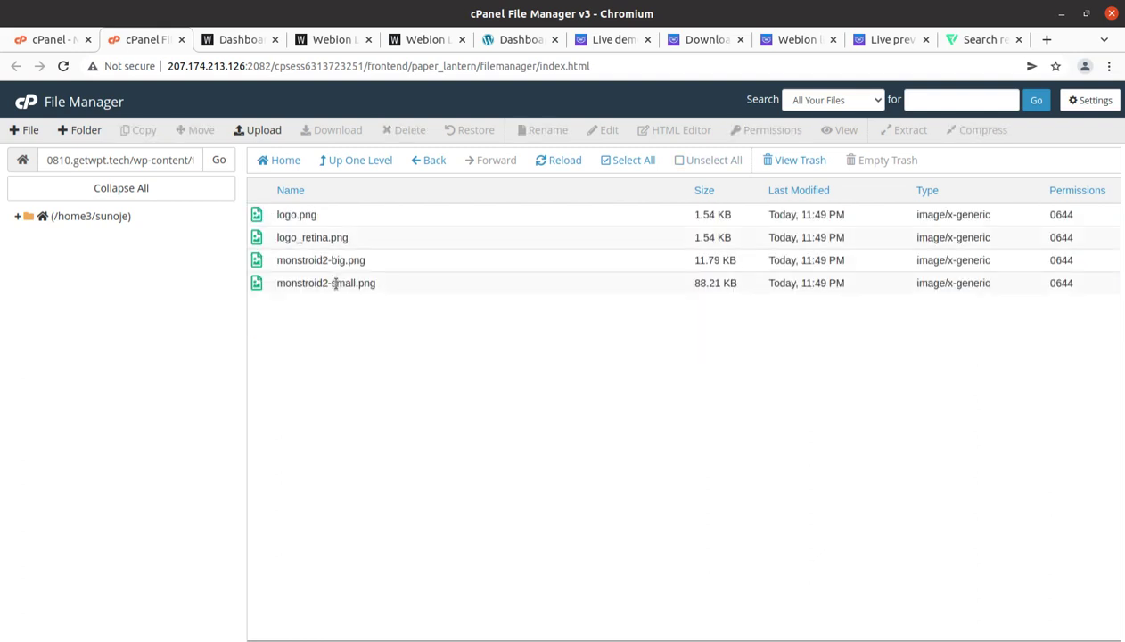
Examine the two banner files, monstroid2-big.png and monstroid2-small.png, in the images folder by selecting each in turn
click(376, 263)
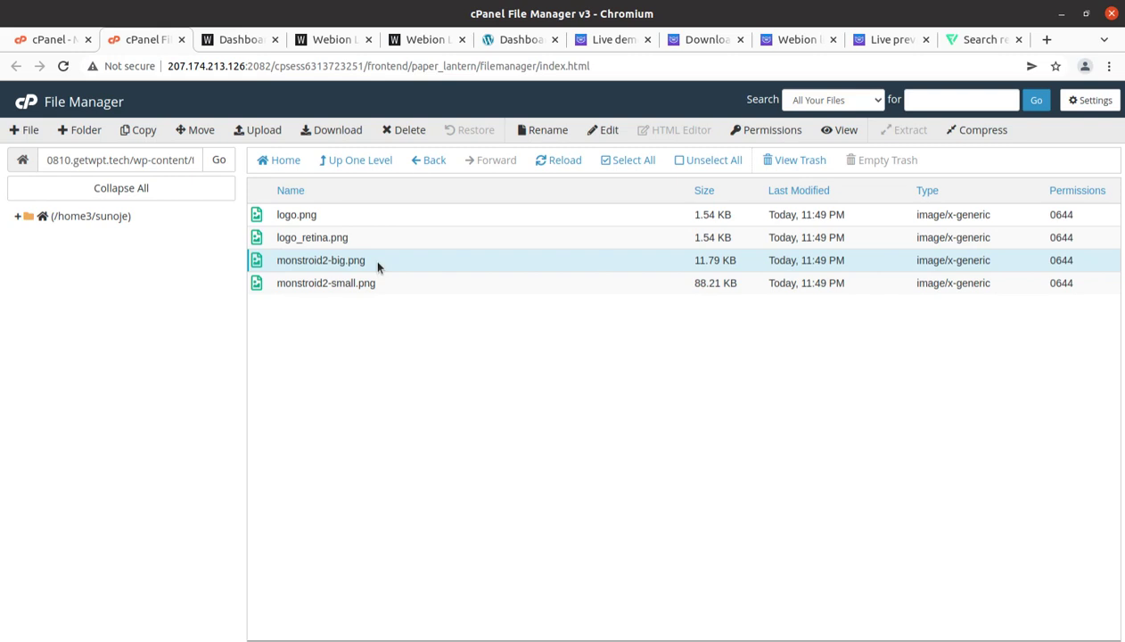
click(376, 264)
click(379, 286)
click(390, 263)
click(392, 278)
click(396, 261)
click(385, 285)
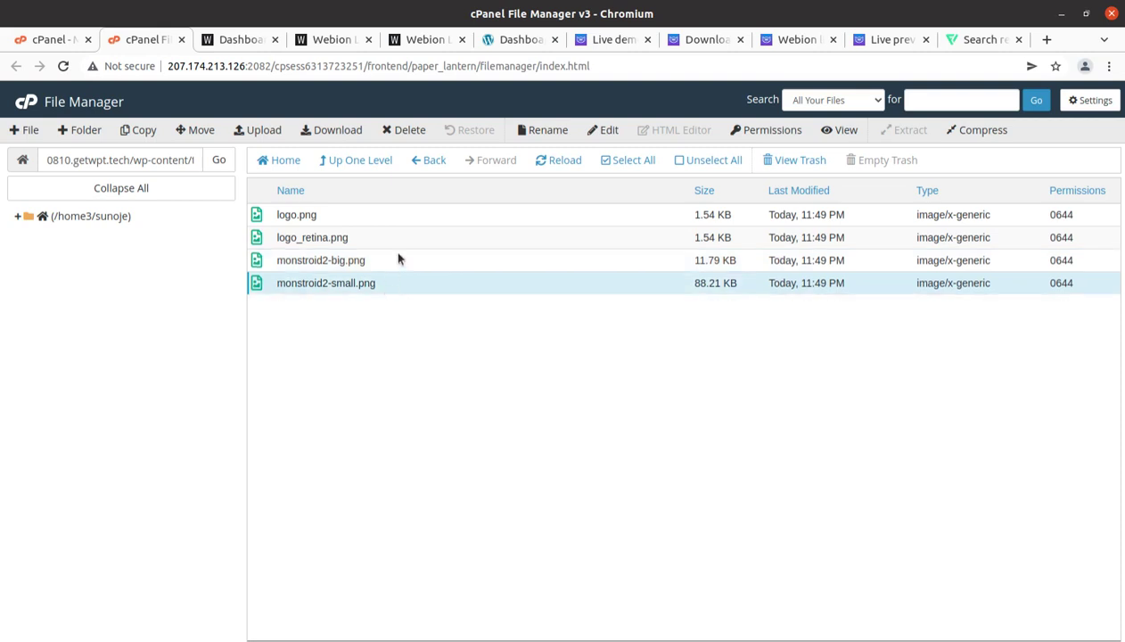
click(397, 260)
click(395, 284)
click(395, 260)
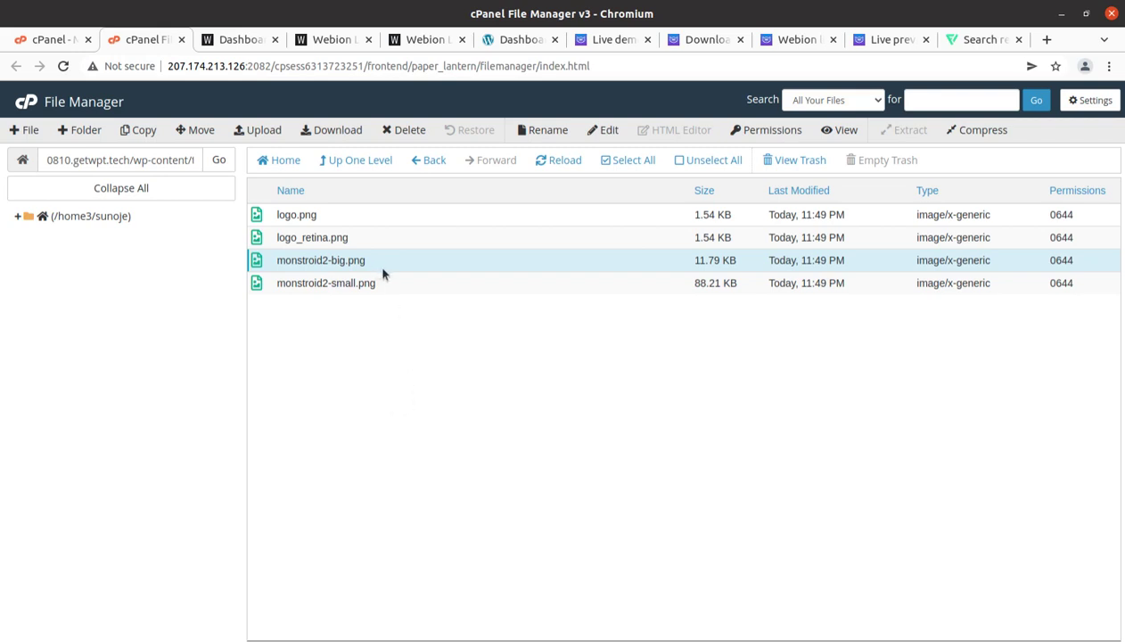
Open the home page's header banner image in its own tab, check its file name and dimensions, and return to File Manager
click(328, 41)
right_click(407, 125)
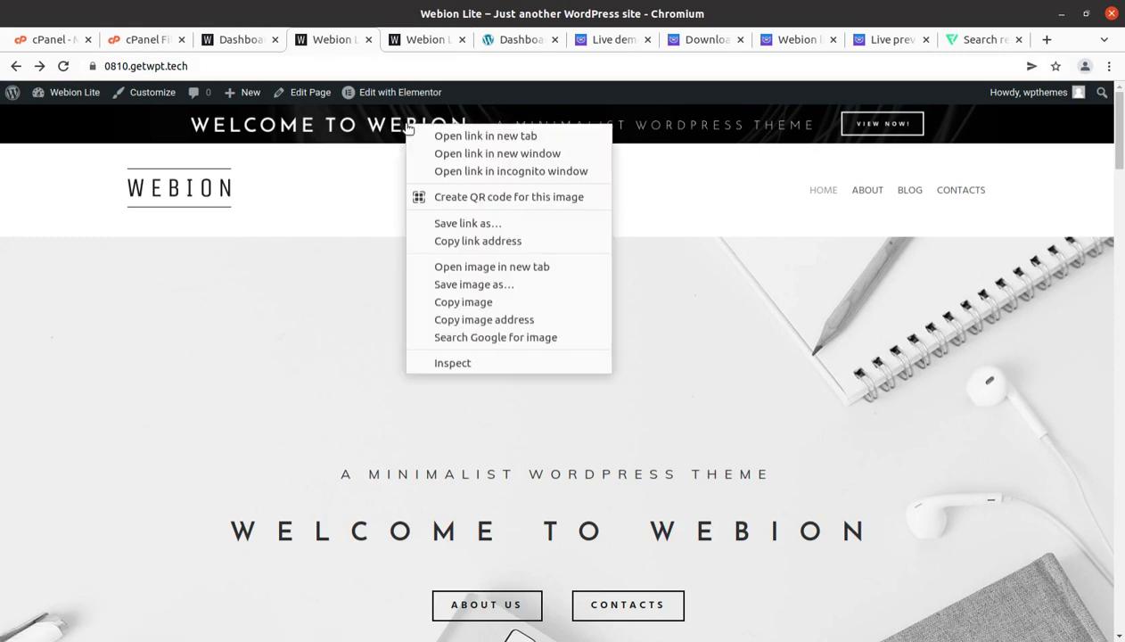
click(470, 266)
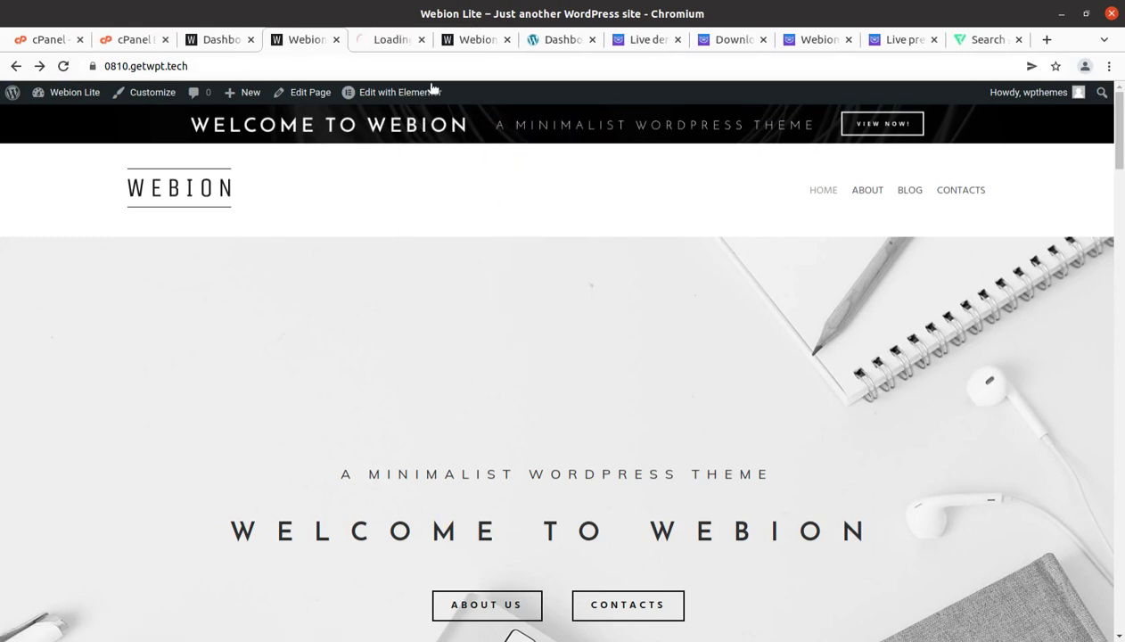
click(378, 39)
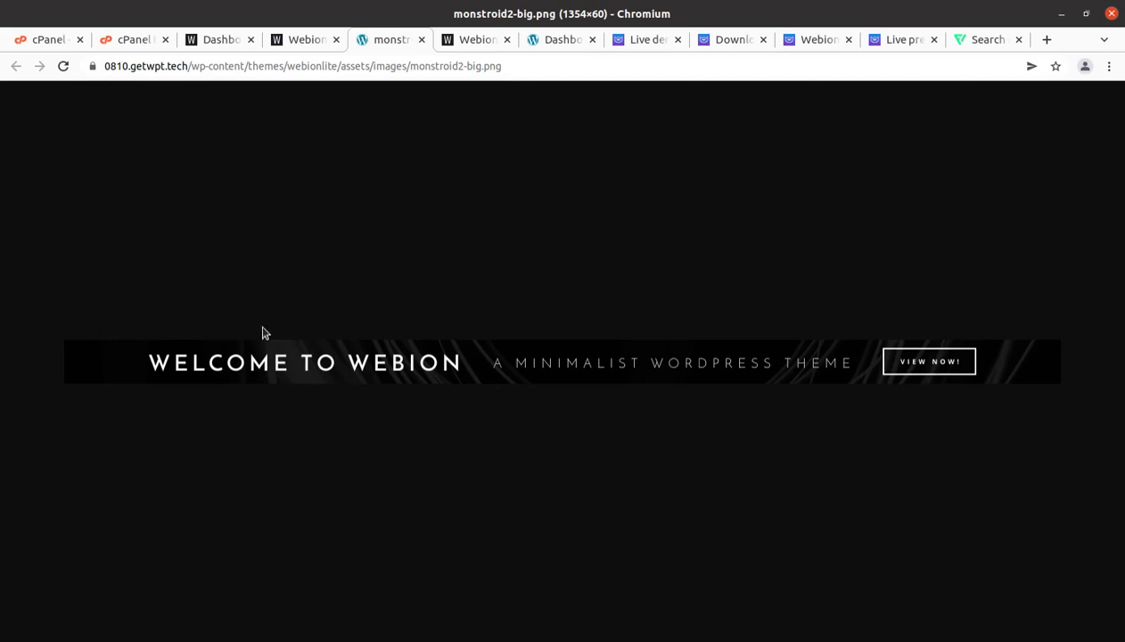
click(315, 42)
click(134, 40)
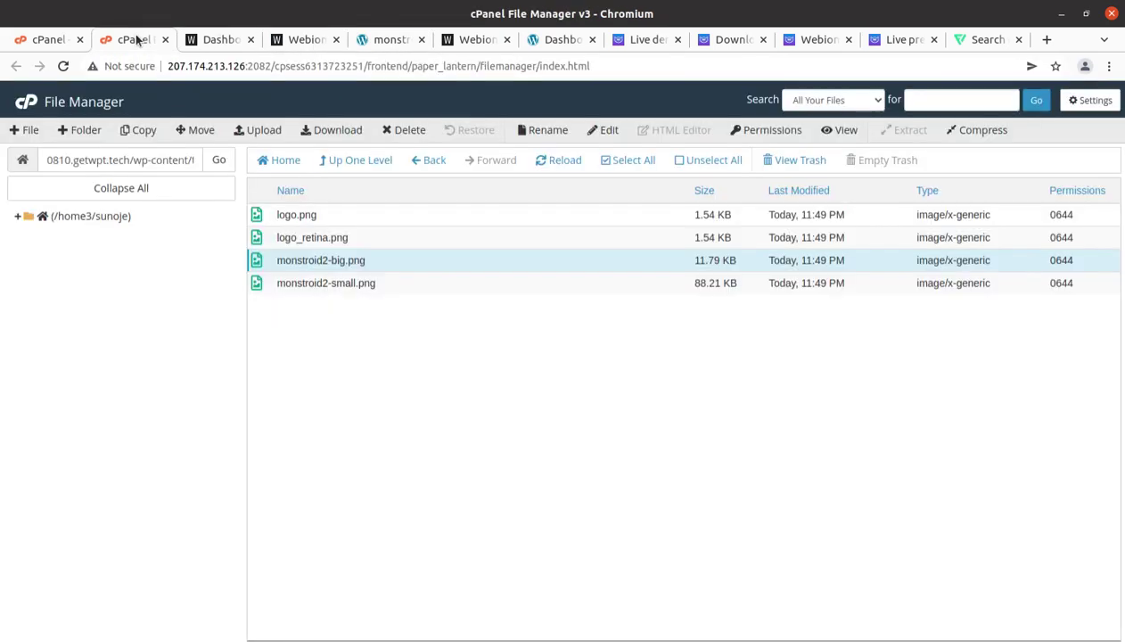
Compare the monstroid2-big.png and monstroid2-small.png entries in the images folder by selecting them alternately
click(347, 261)
click(345, 260)
click(365, 323)
click(335, 282)
click(327, 256)
click(332, 281)
click(328, 259)
click(332, 280)
click(340, 262)
click(346, 281)
click(342, 259)
click(351, 281)
click(357, 262)
click(358, 283)
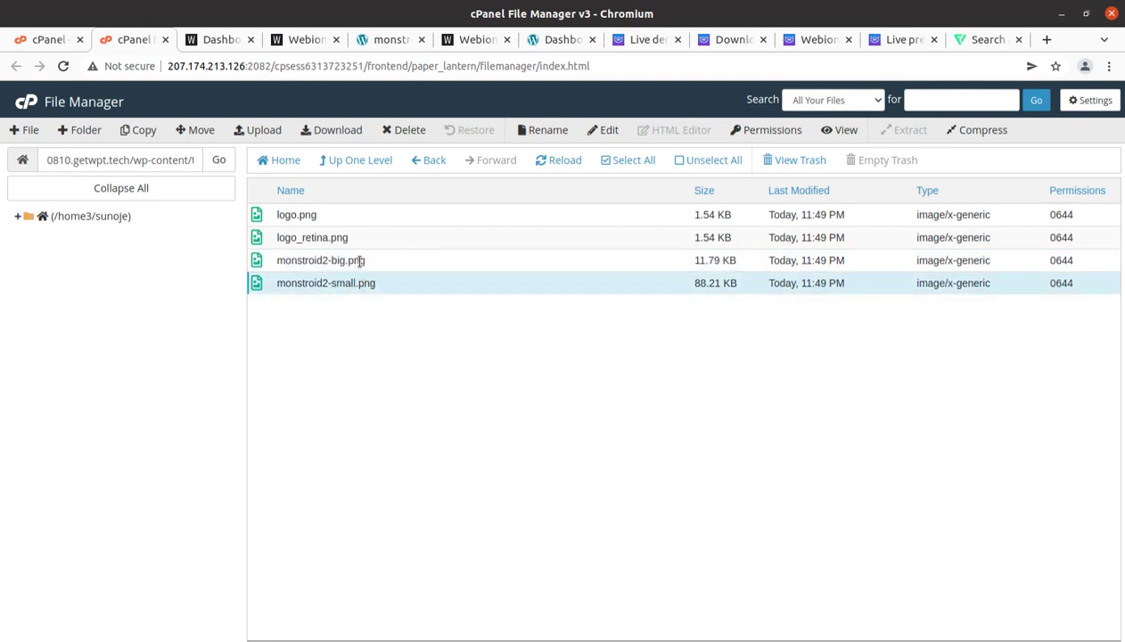
click(359, 260)
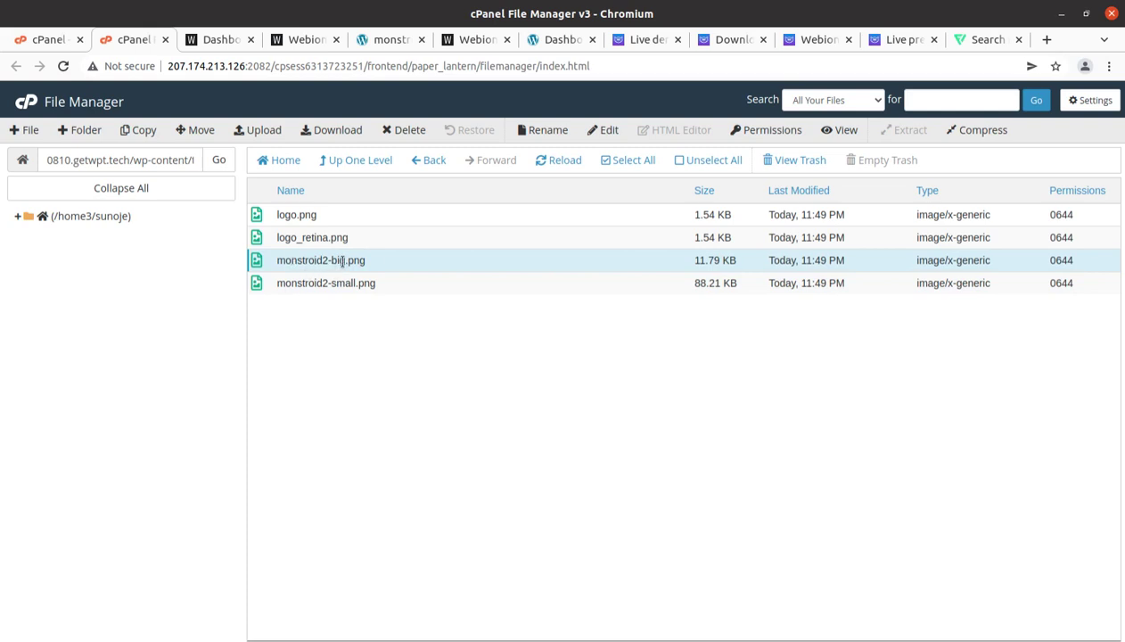
drag(332, 260, 327, 263)
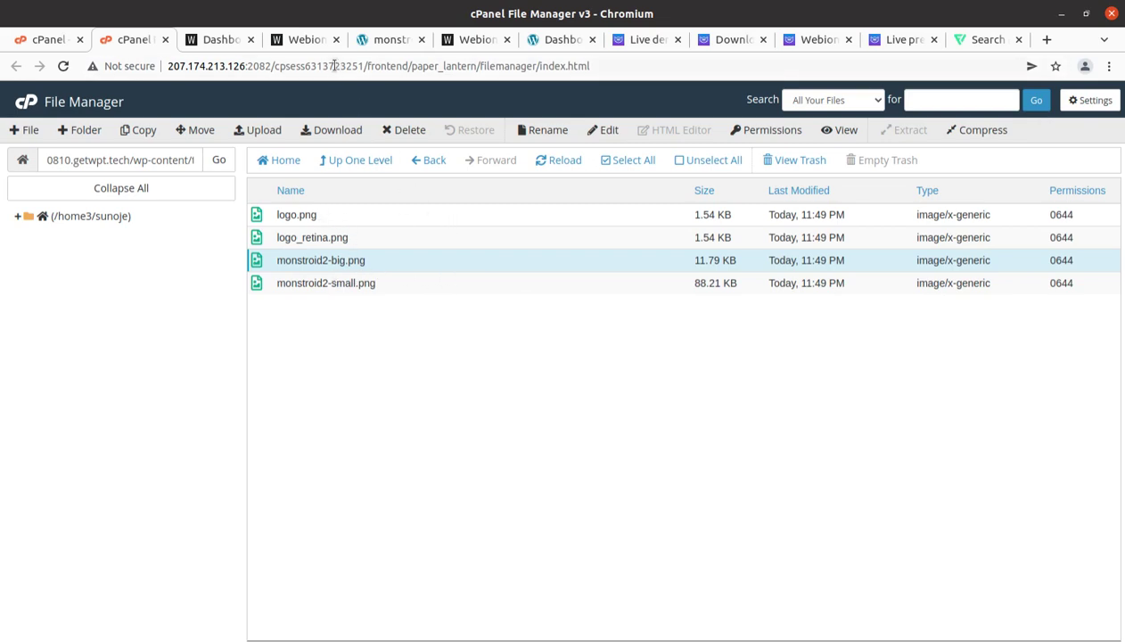
Switch to the WordPress dashboard and open the Theme File Editor for WebionLite, acknowledging the warning about direct edits
click(303, 41)
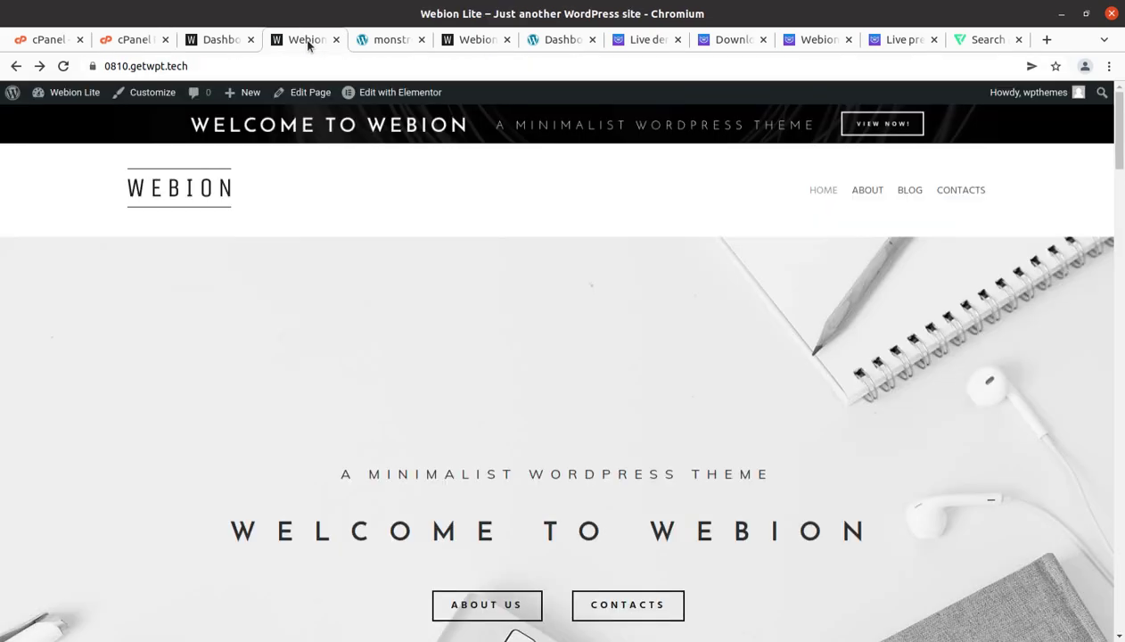
click(223, 41)
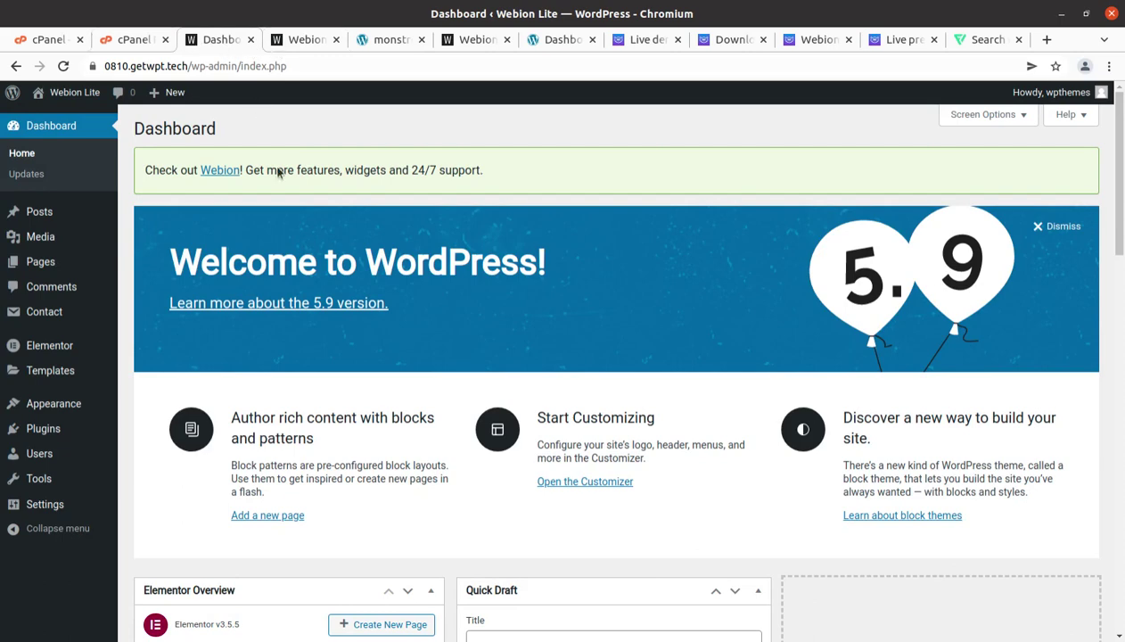
mouse_move(42, 422)
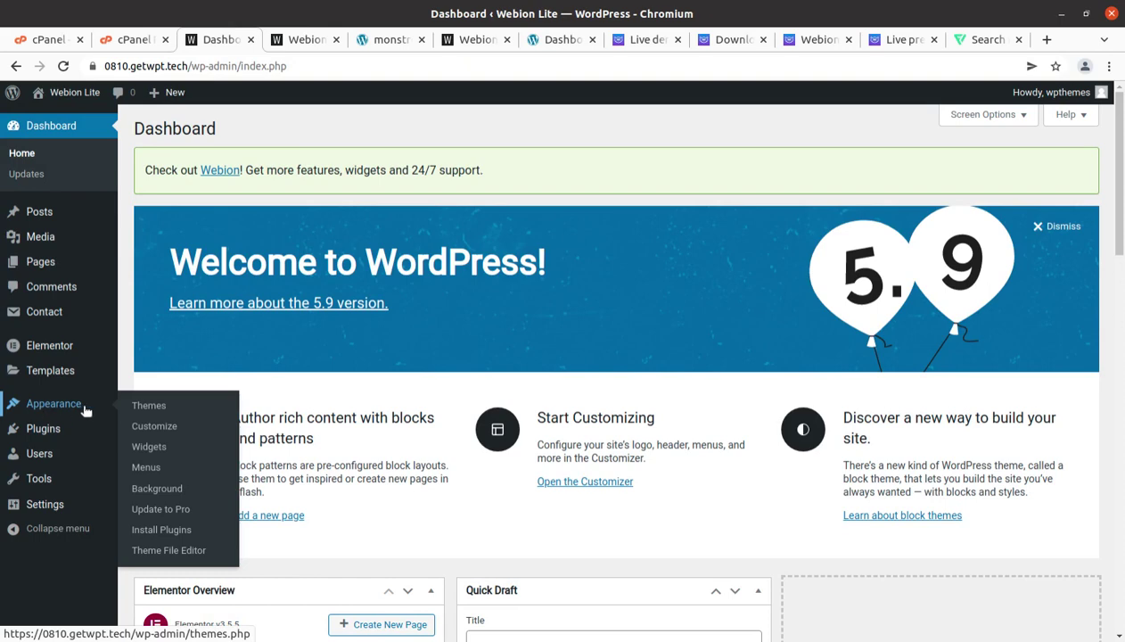
click(86, 411)
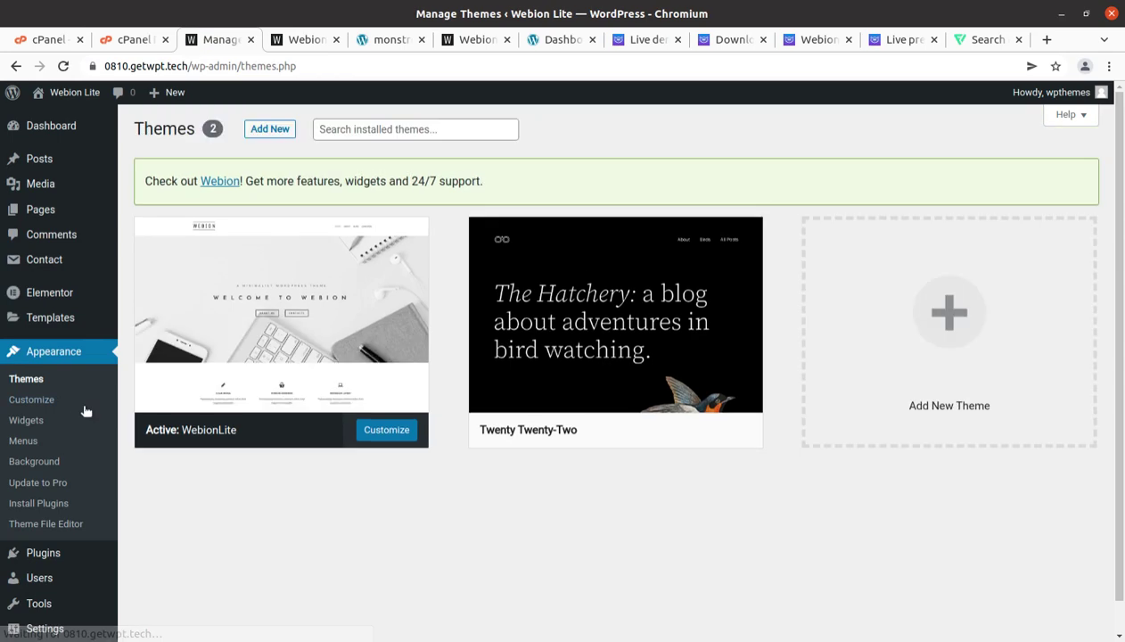
click(42, 526)
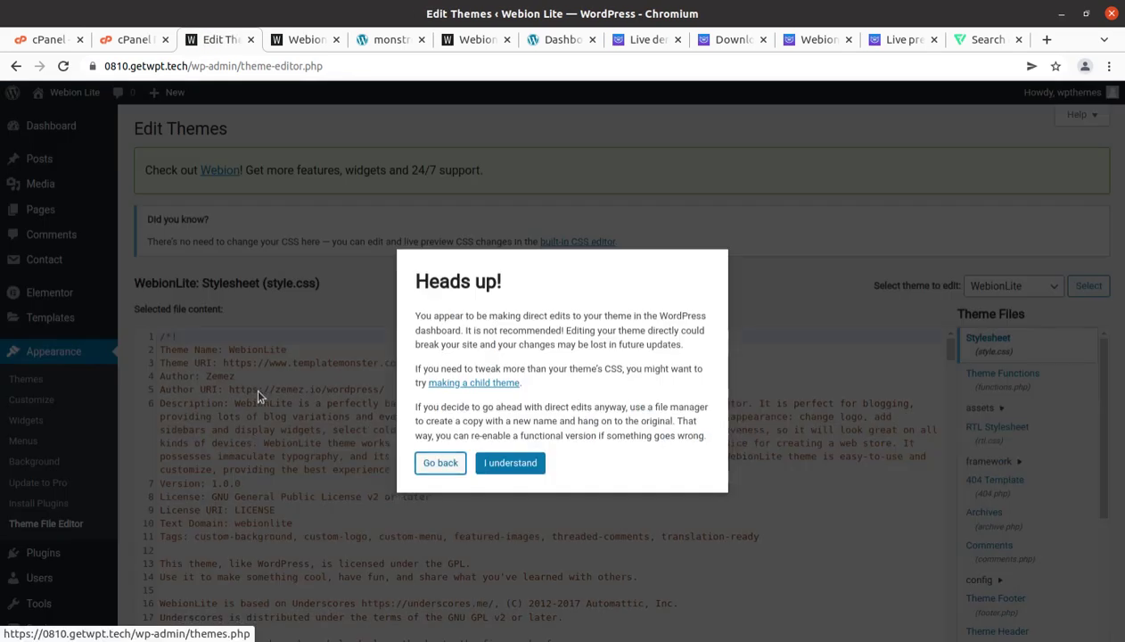
click(489, 462)
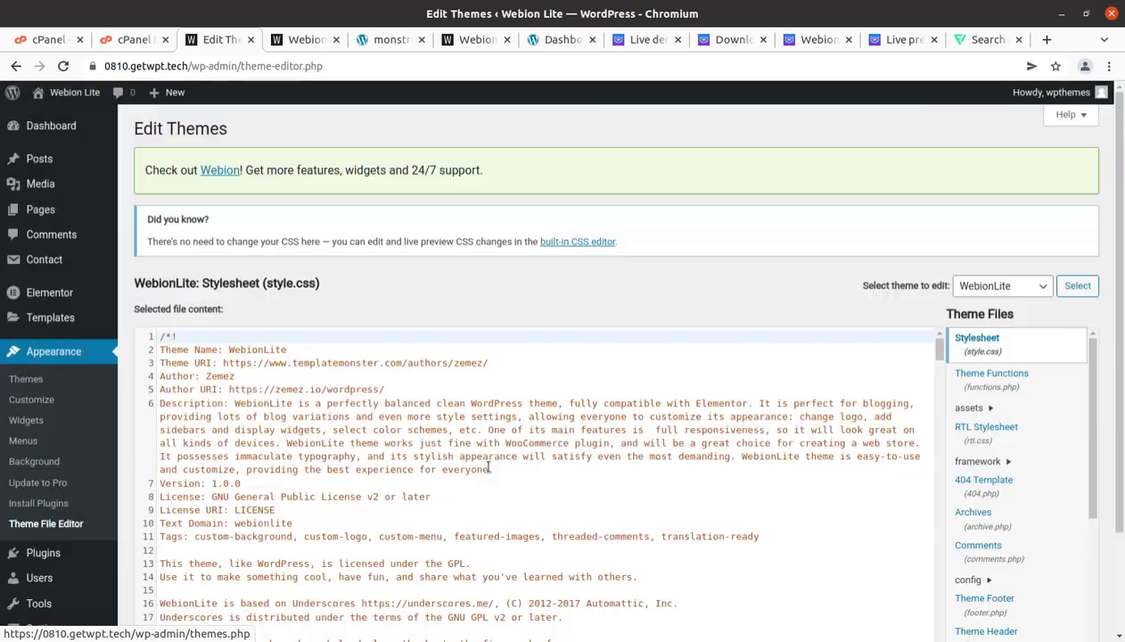
scroll(1024, 463, down, 5)
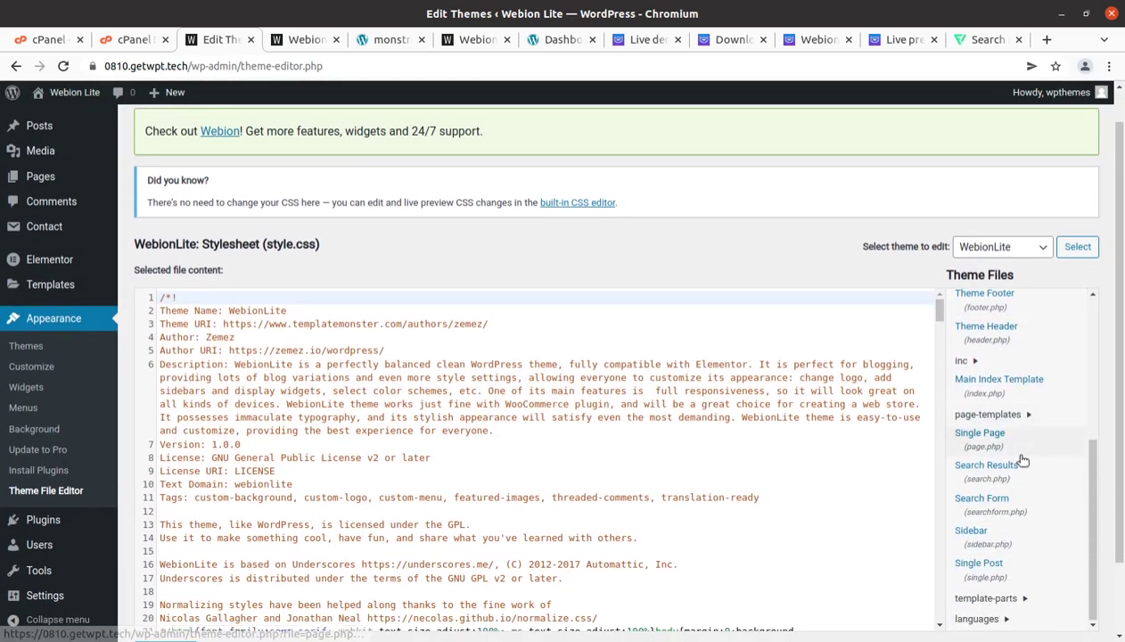
scroll(1026, 457, up, 3)
scroll(1022, 460, up, 2)
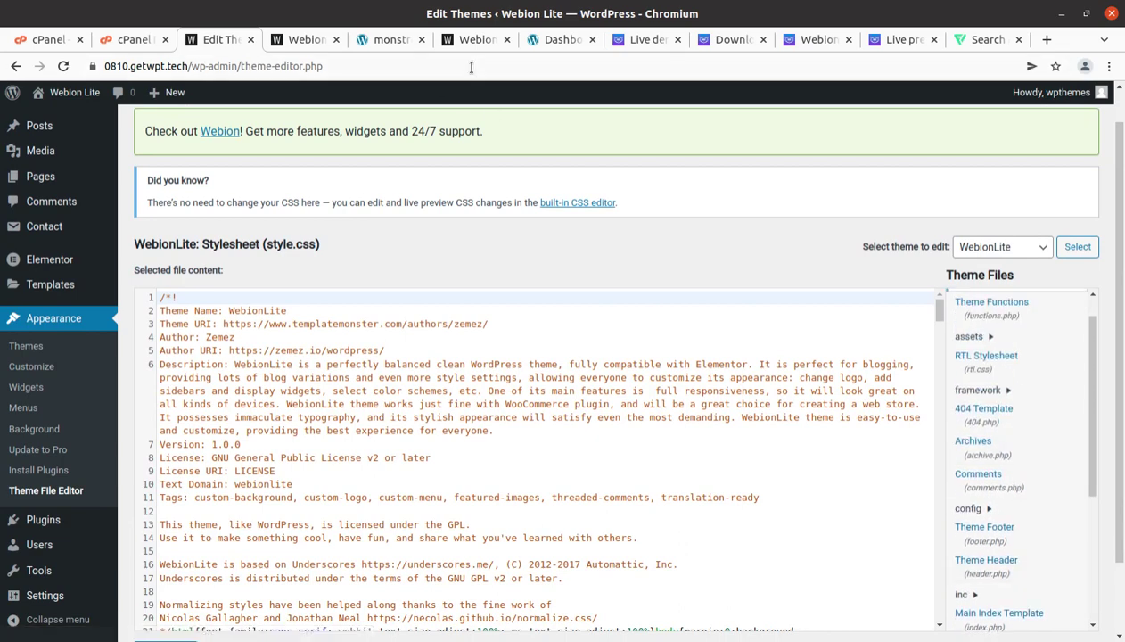
Follow the header banner's link on the home page to check its destination, and return to the home page
click(303, 39)
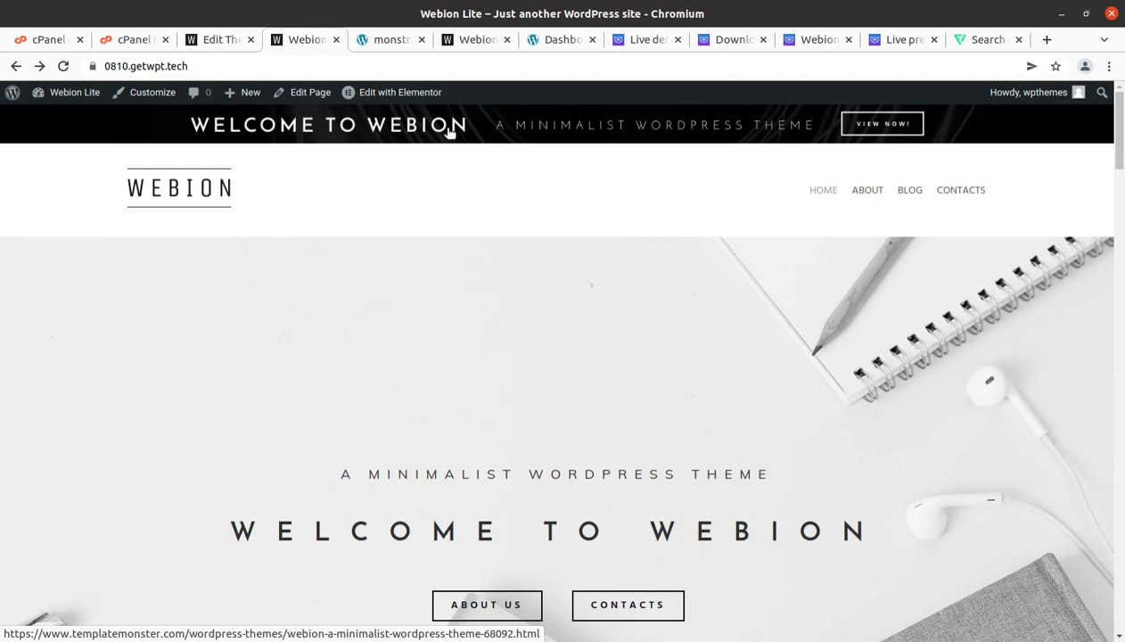
key(F5)
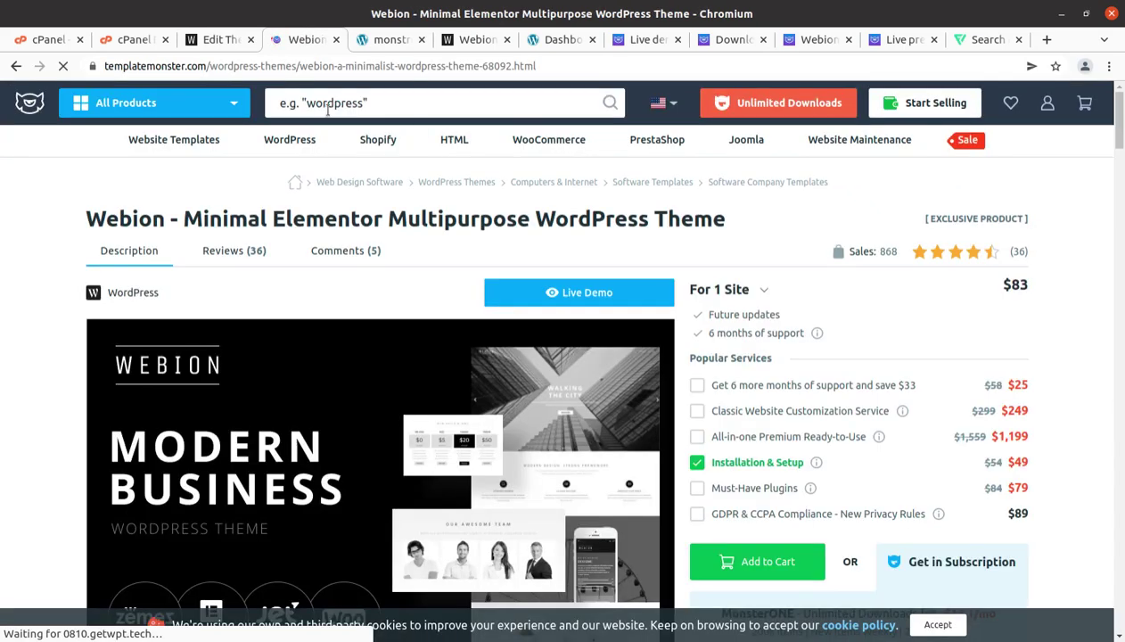
click(16, 67)
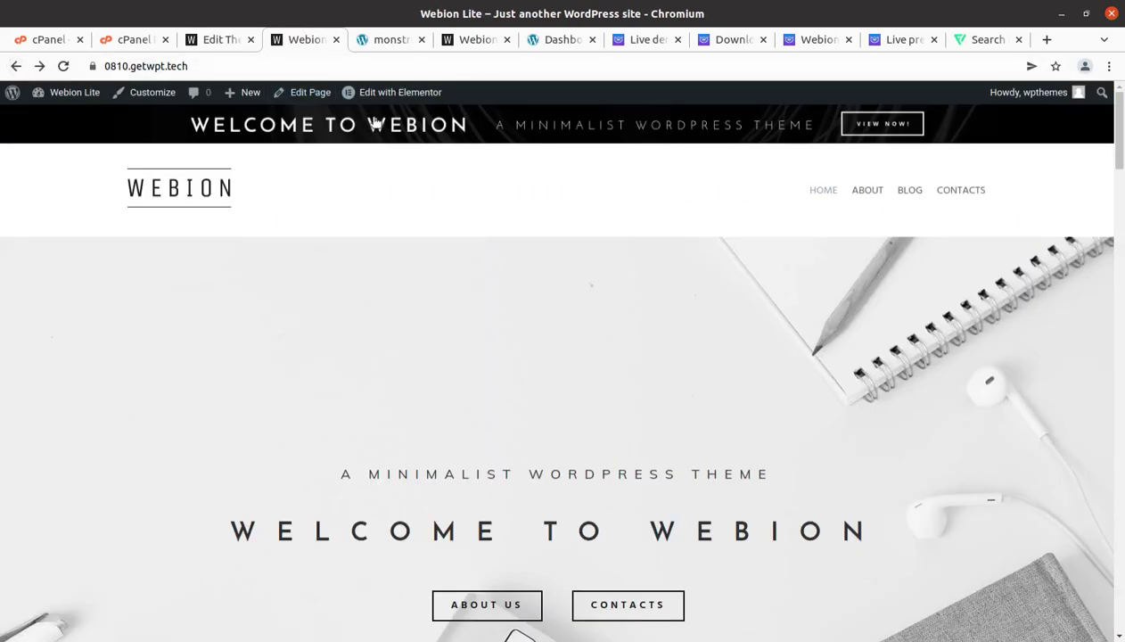
Return to the theme editor and open the WebionLite Theme Header file, header.php
click(220, 43)
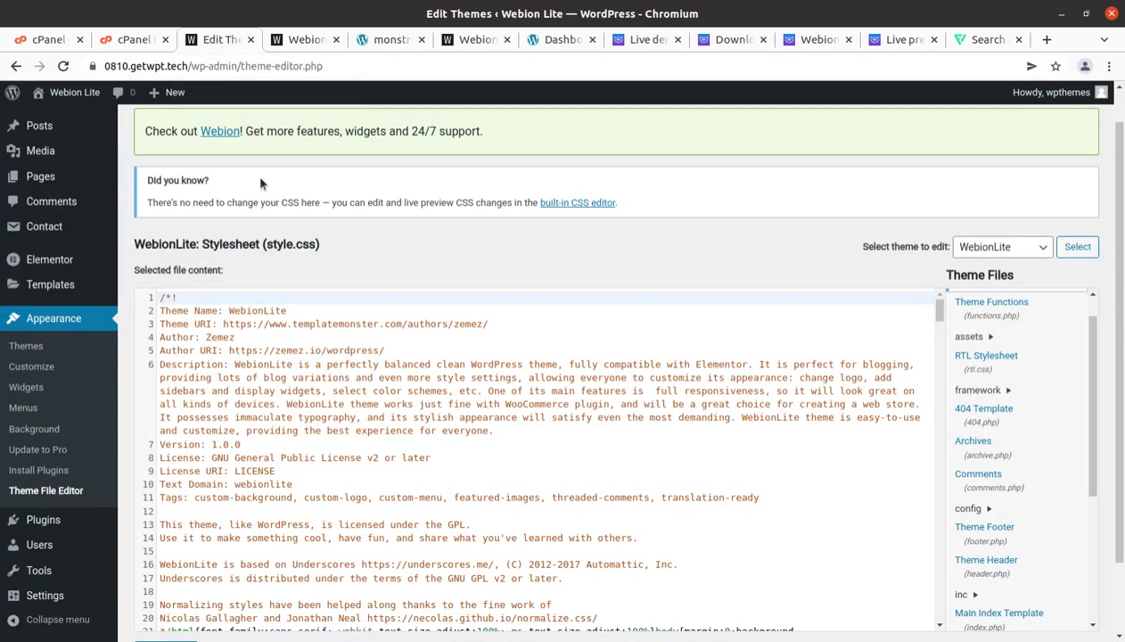
scroll(1025, 495, down, 5)
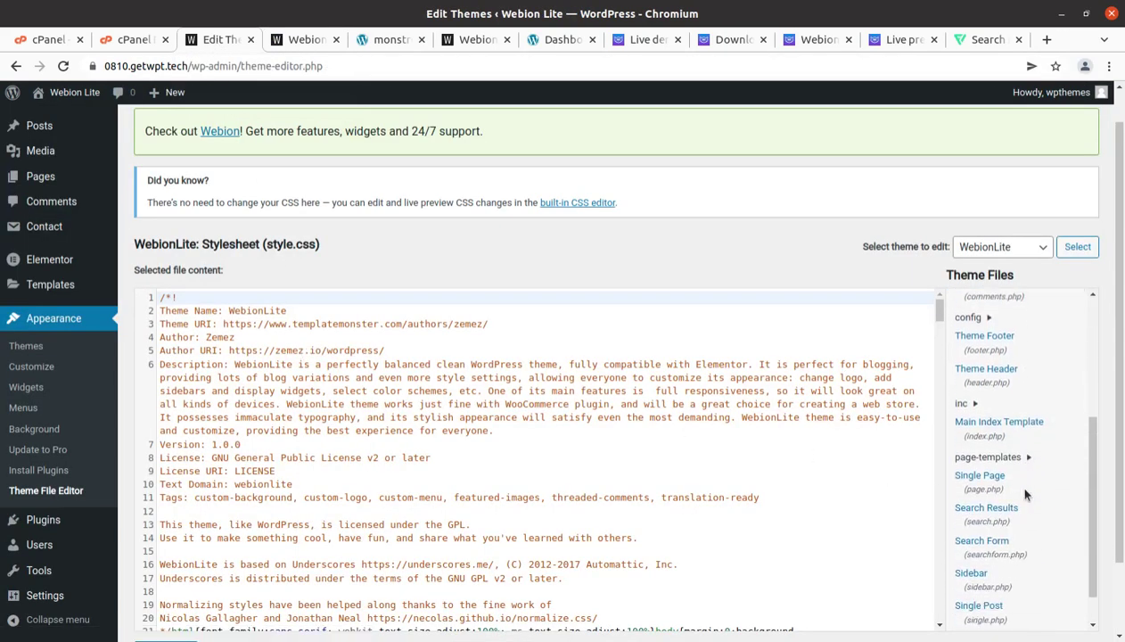
scroll(1025, 495, up, 5)
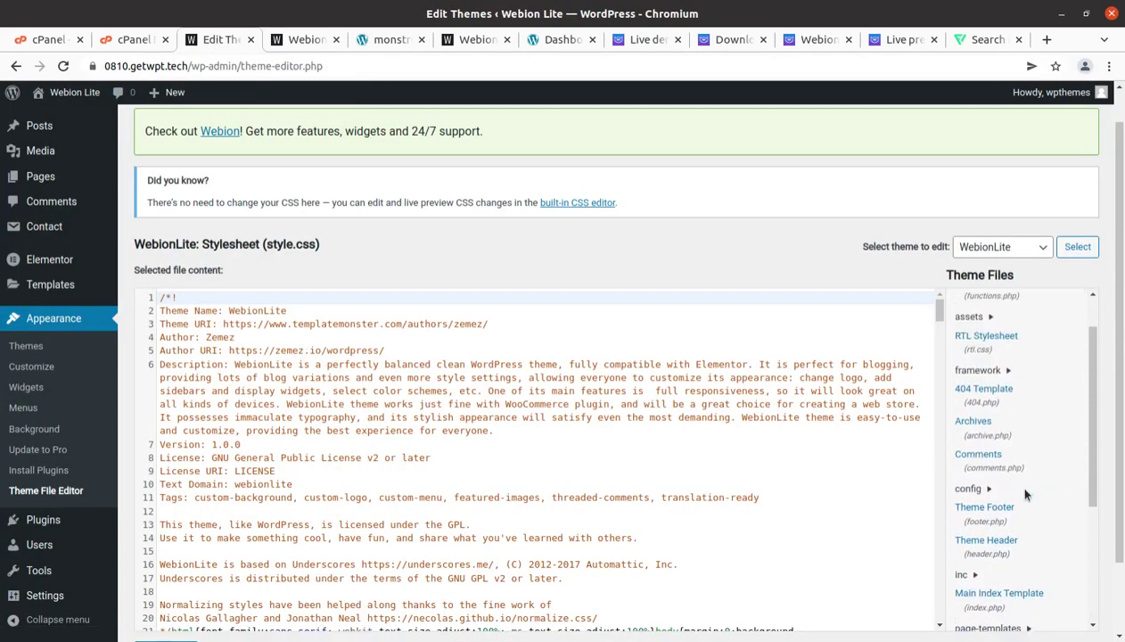
scroll(1025, 492, down, 5)
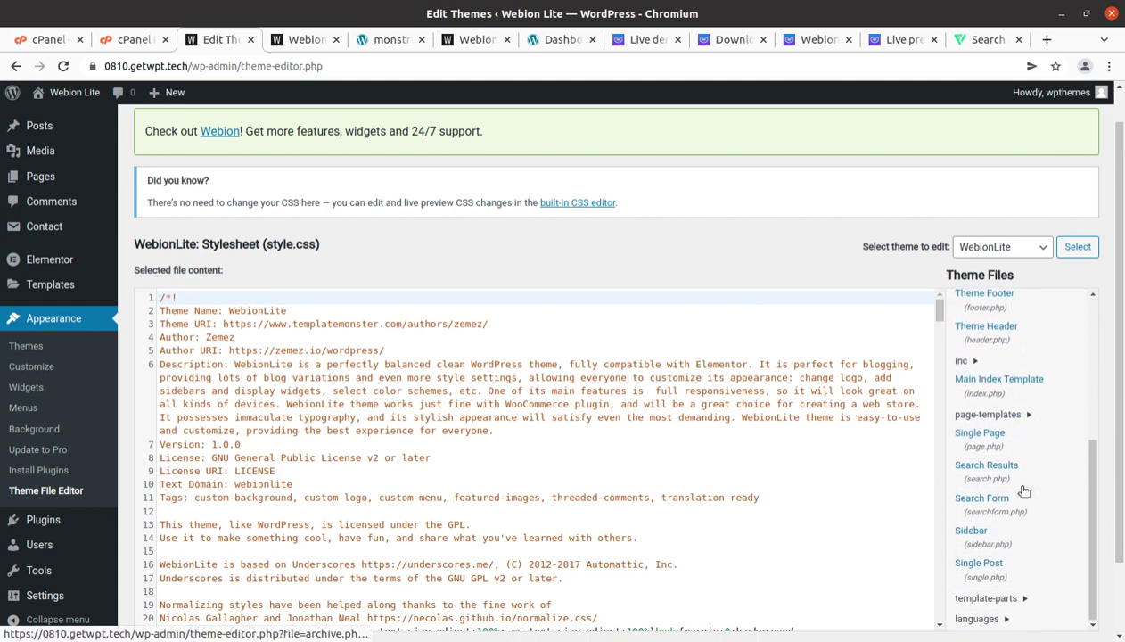
scroll(976, 468, down, 2)
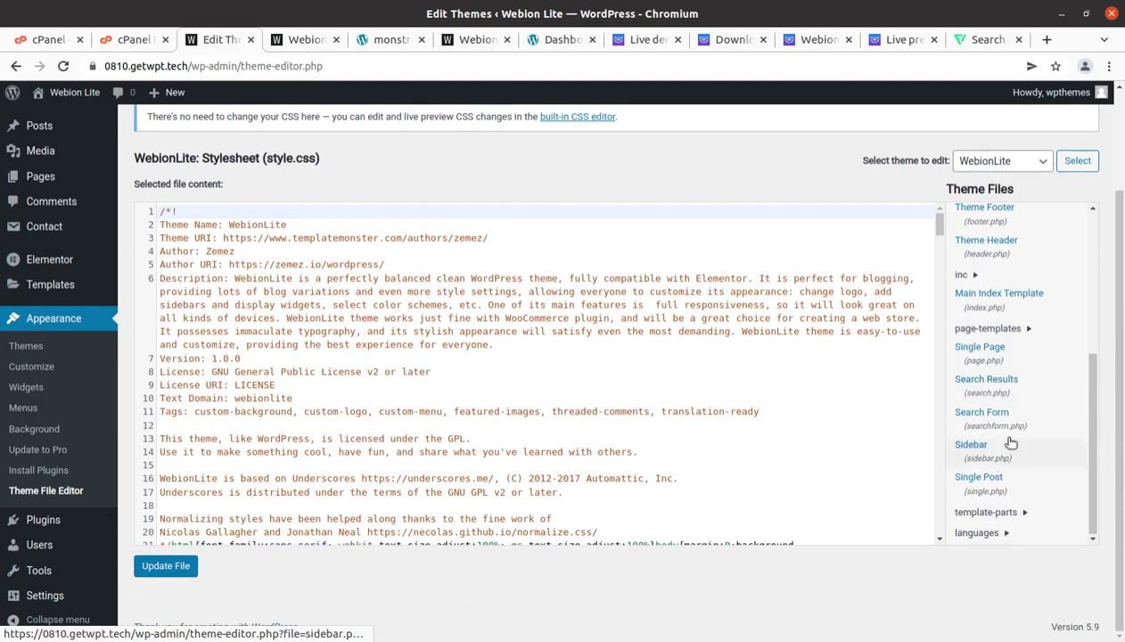
scroll(1030, 435, up, 5)
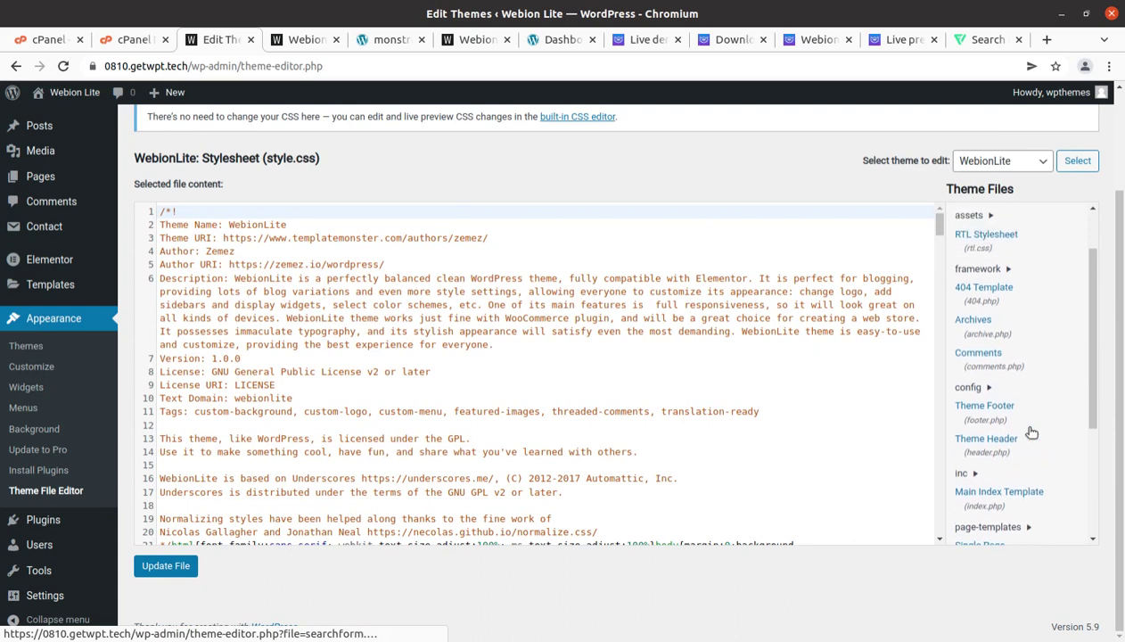
scroll(1031, 432, up, 1)
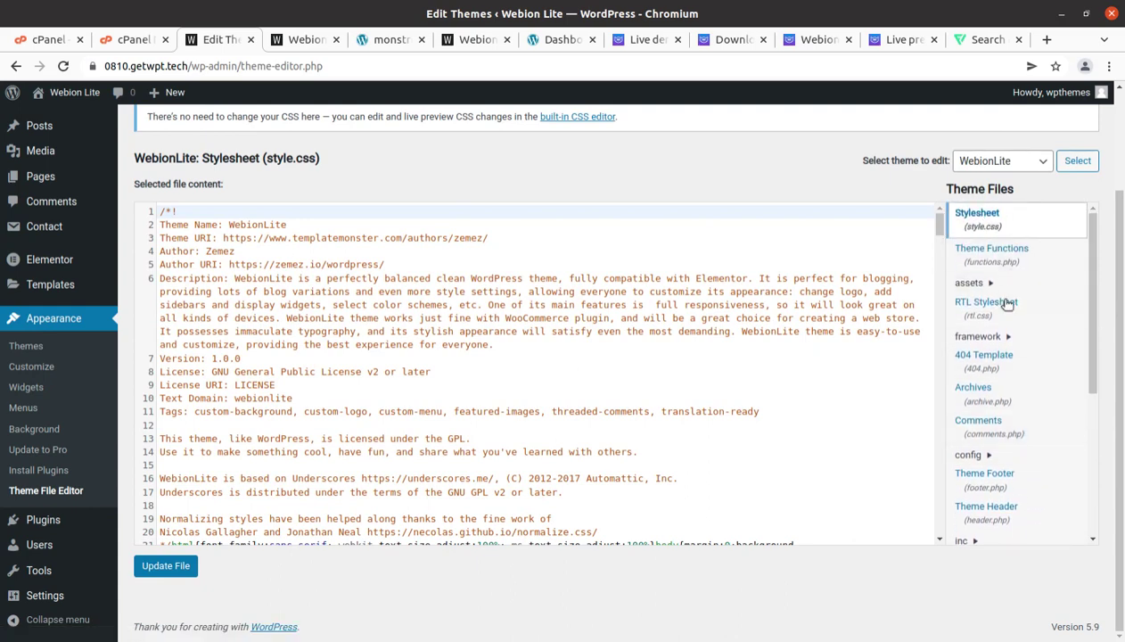
scroll(1081, 339, down, 3)
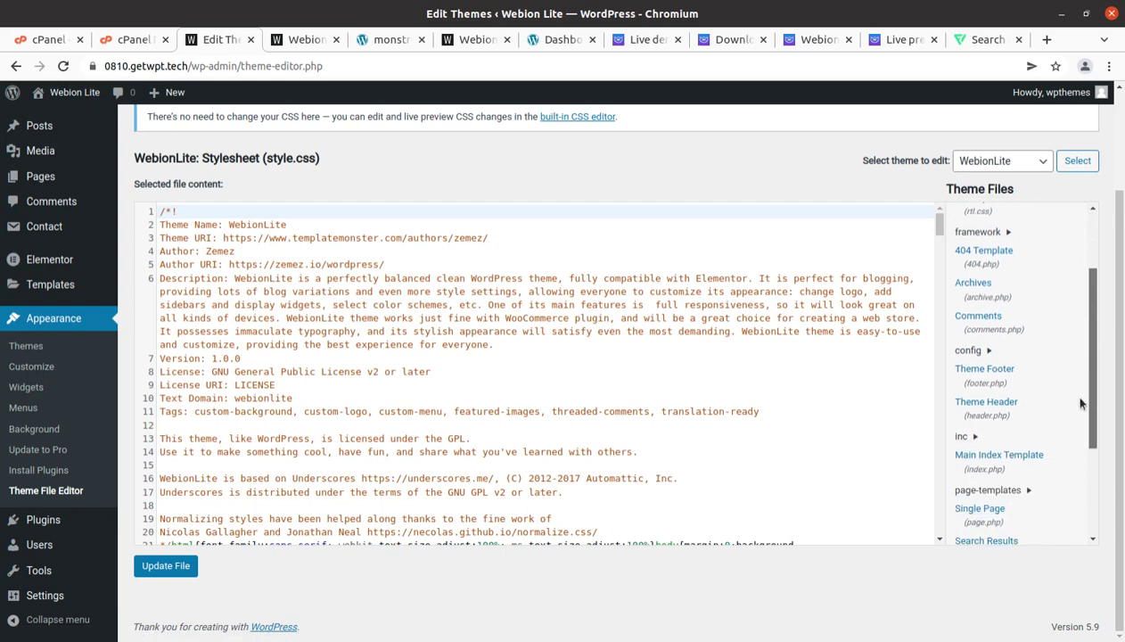
click(970, 382)
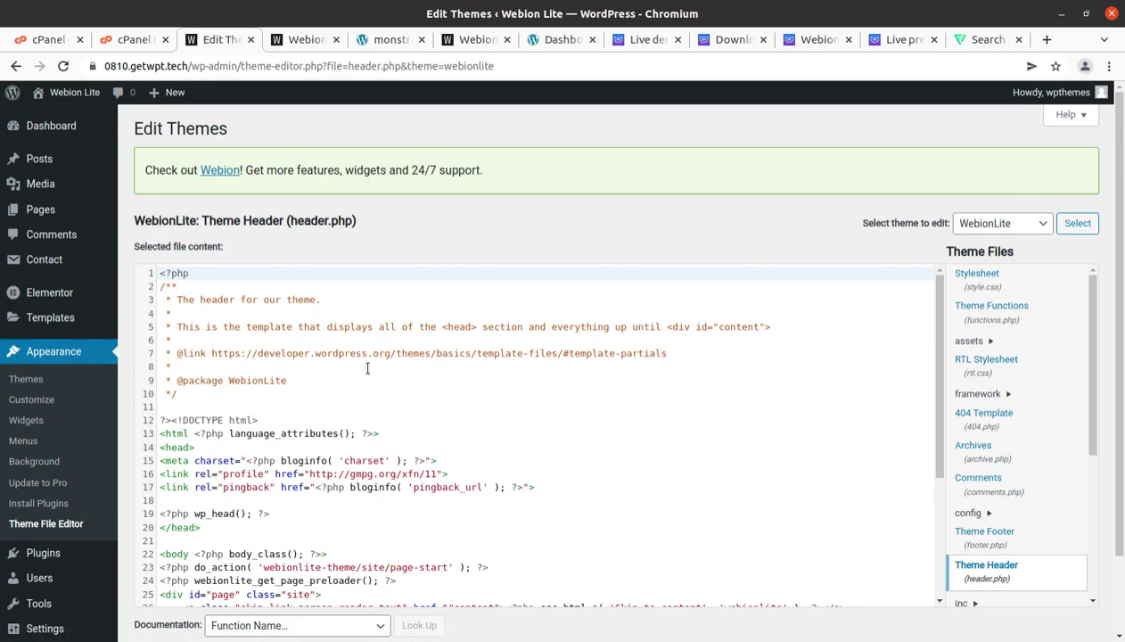
Examine the header.php lines that load the monstroid2-big.png and monstroid2-small.png banner images
scroll(366, 368, down, 5)
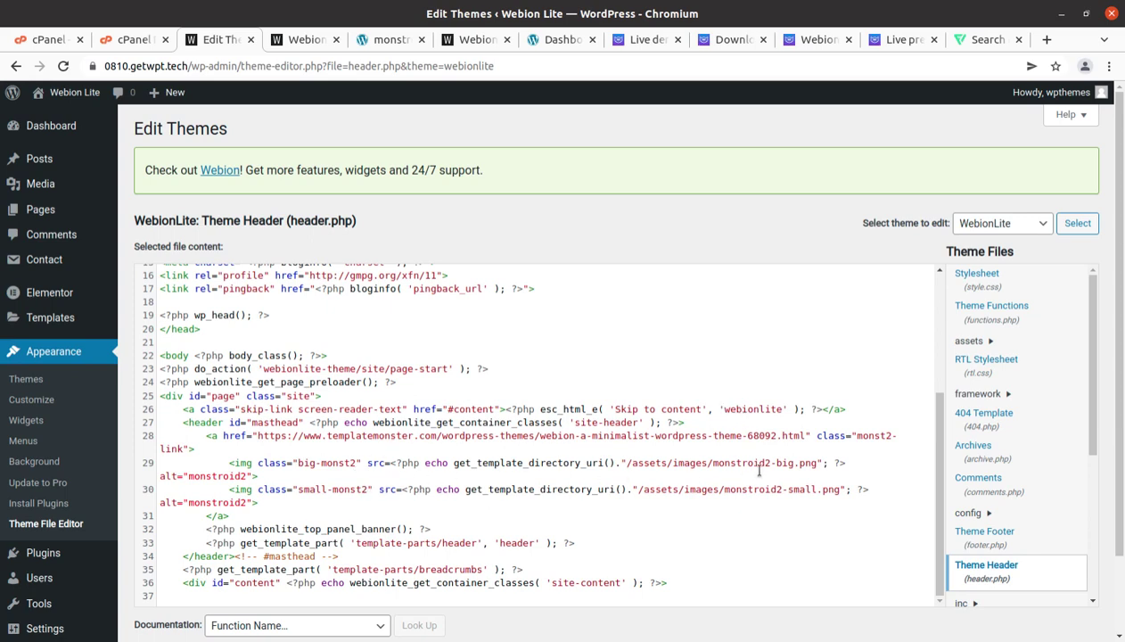
drag(229, 462, 823, 462)
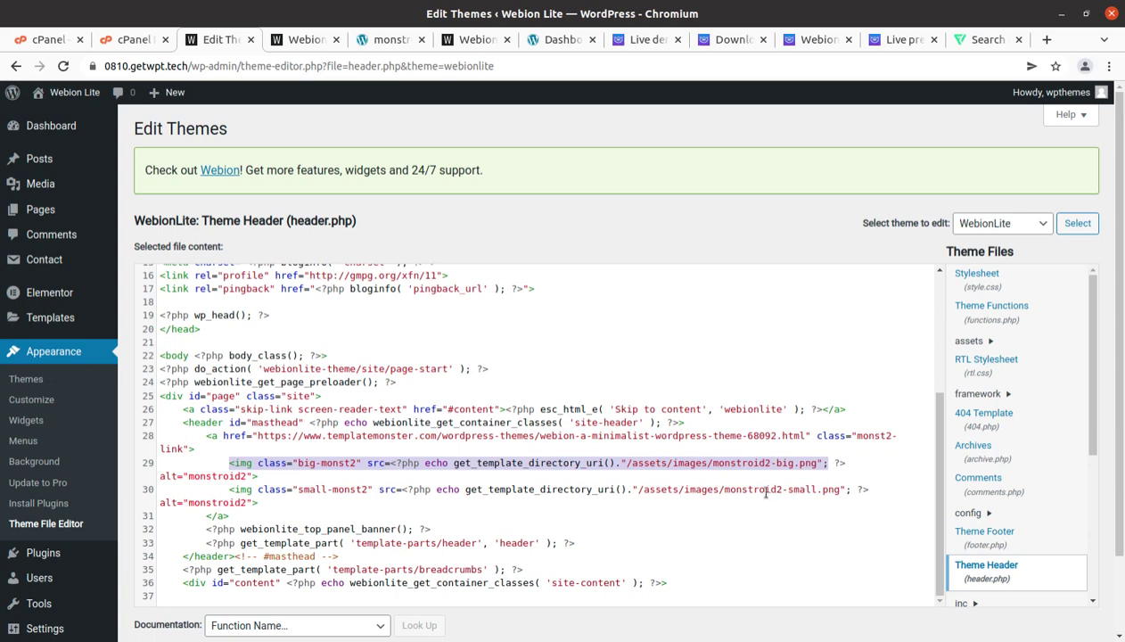
drag(724, 489, 811, 490)
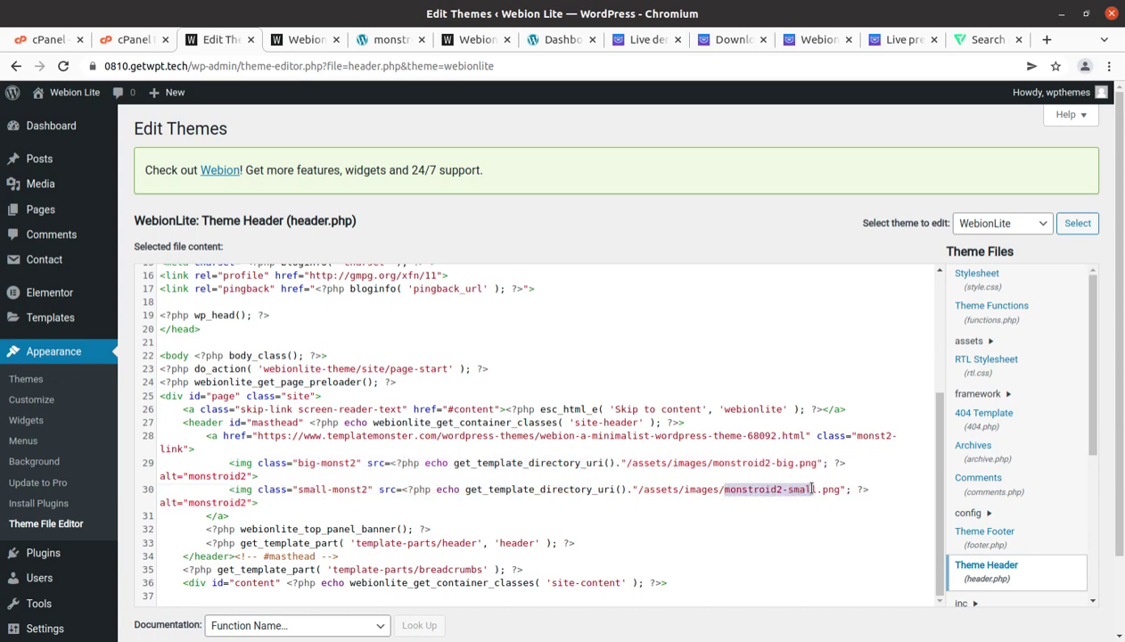
click(763, 525)
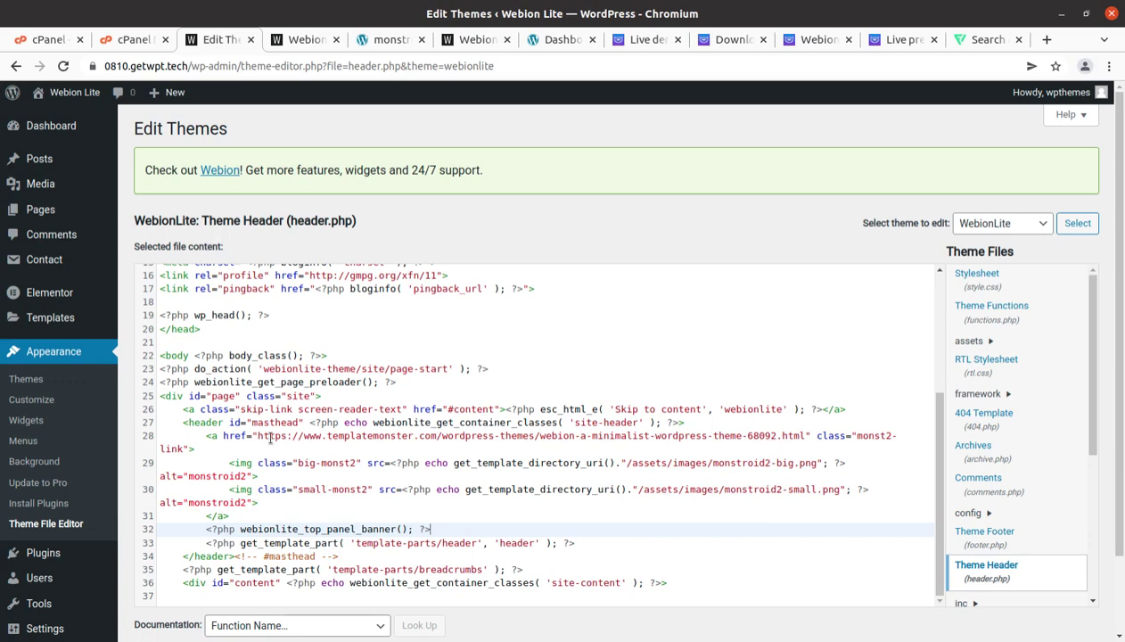
Replace the templatemonster.com address in the banner link's href in header.php with # and update the file
drag(259, 435, 803, 436)
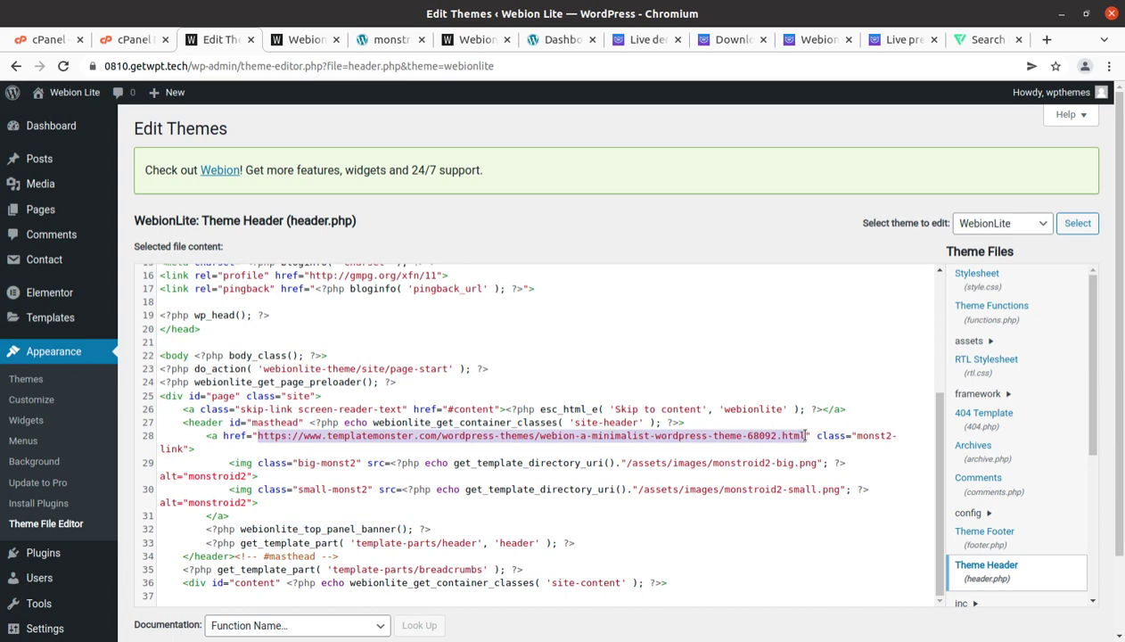
text(#)
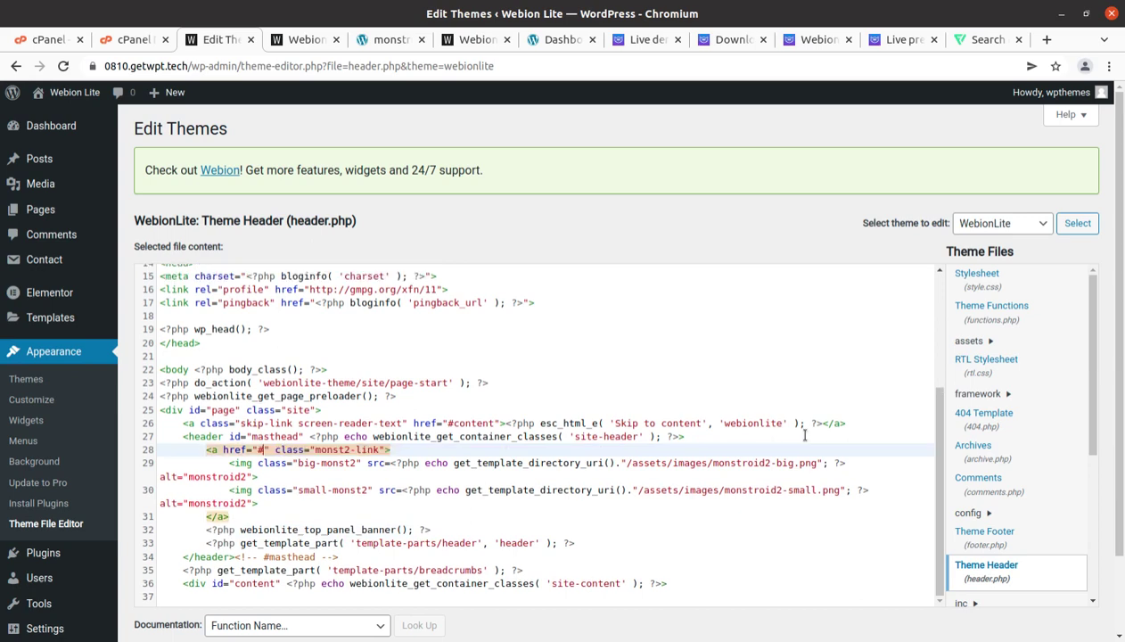
scroll(411, 527, down, 2)
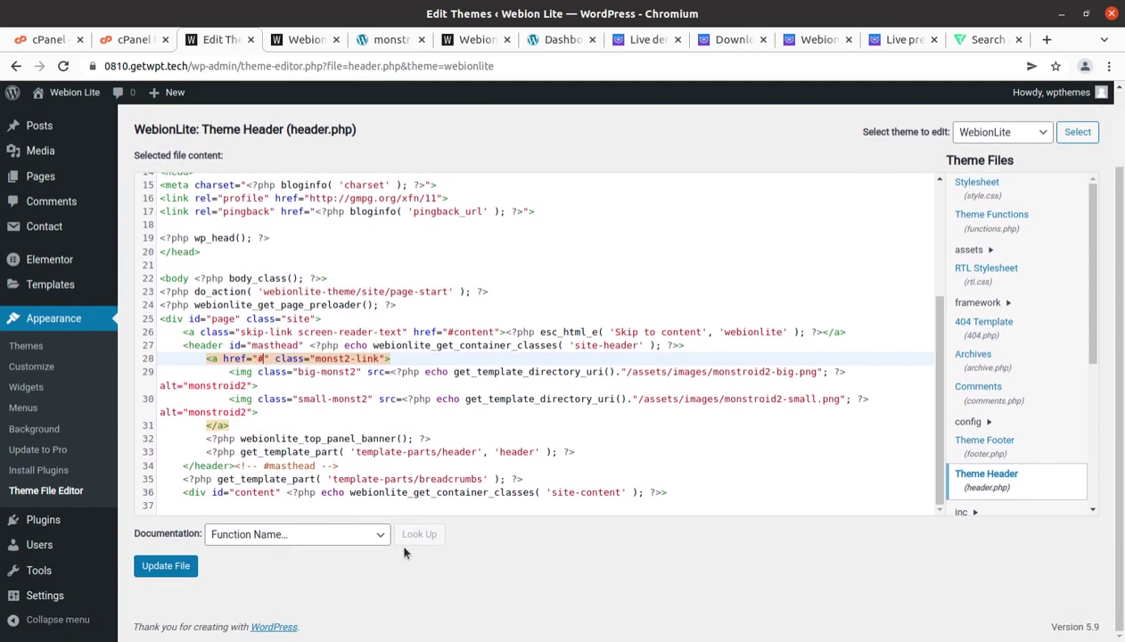
click(165, 568)
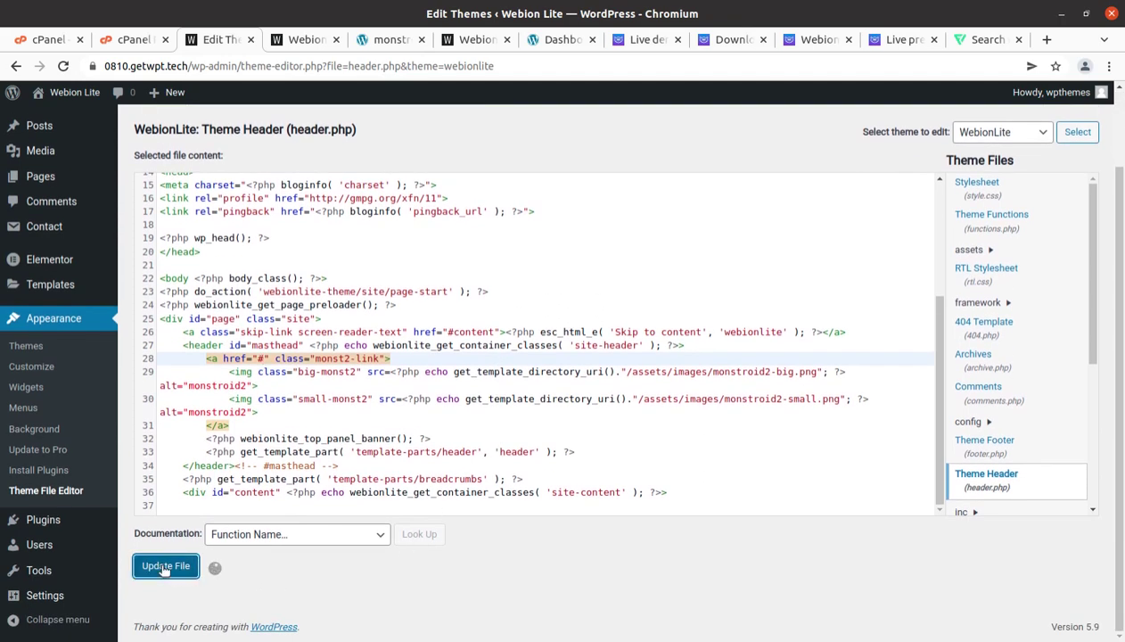
Reload the home page and test where the header banner's link leads
click(303, 39)
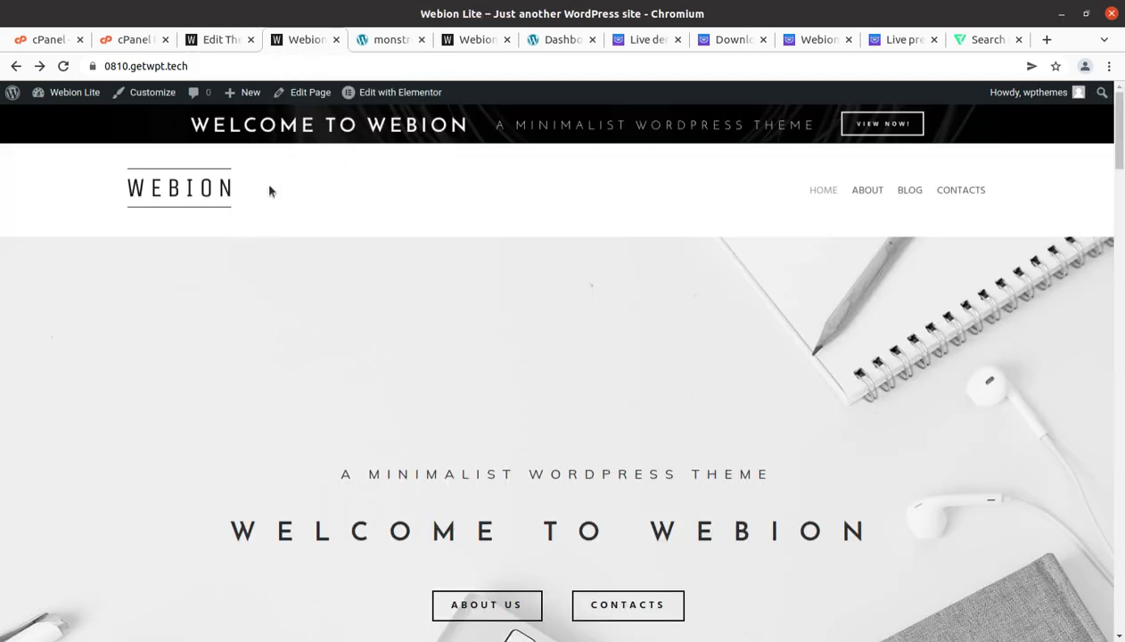
click(64, 68)
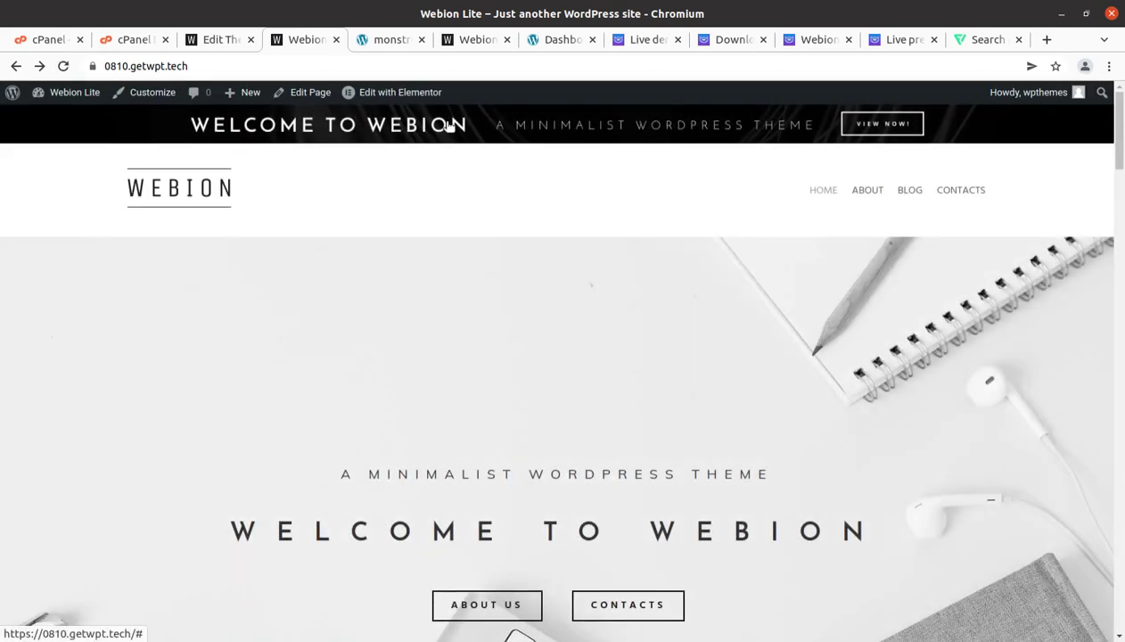
click(499, 130)
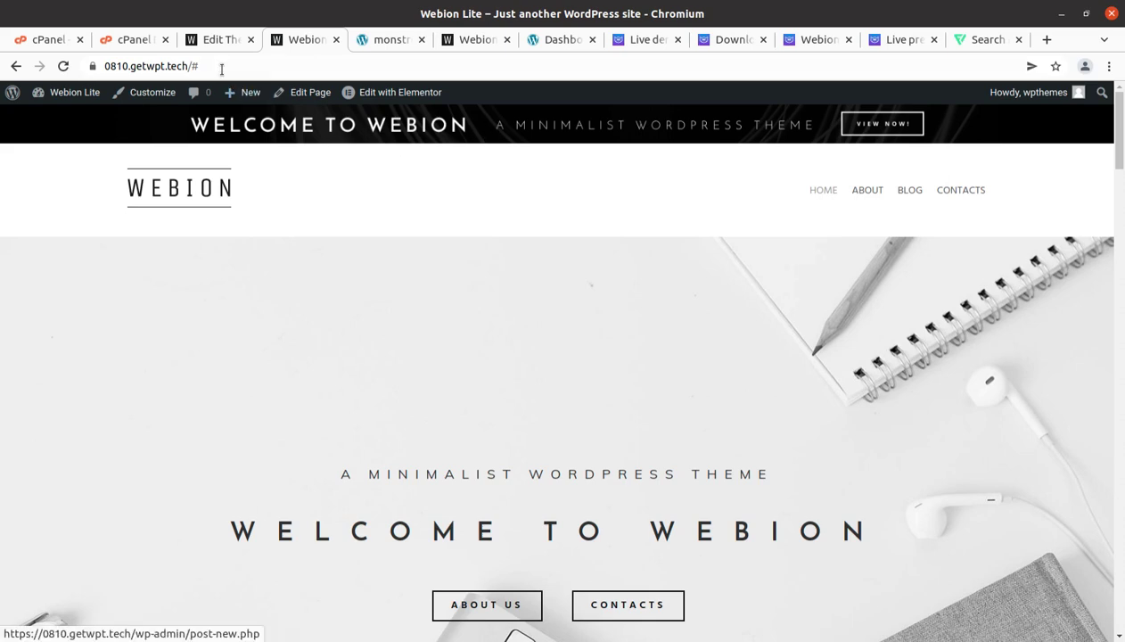
click(190, 66)
click(506, 133)
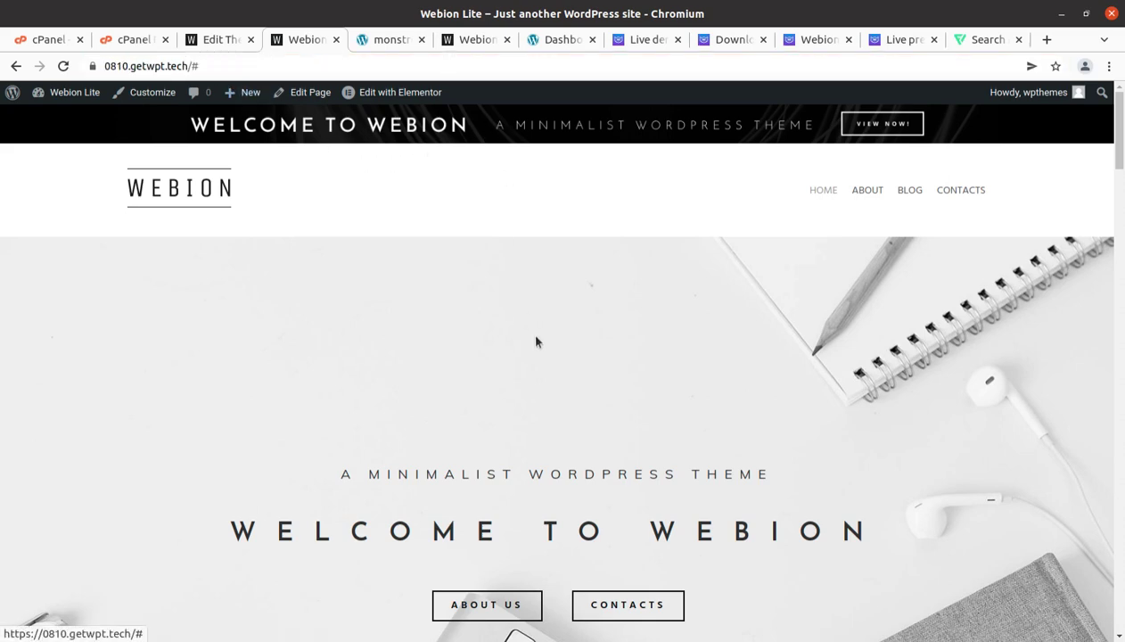
Review the home page's sections from the welcome banner through skills, Agency Achievements and Our Services to the Outstanding Features call to action
scroll(536, 340, down, 8)
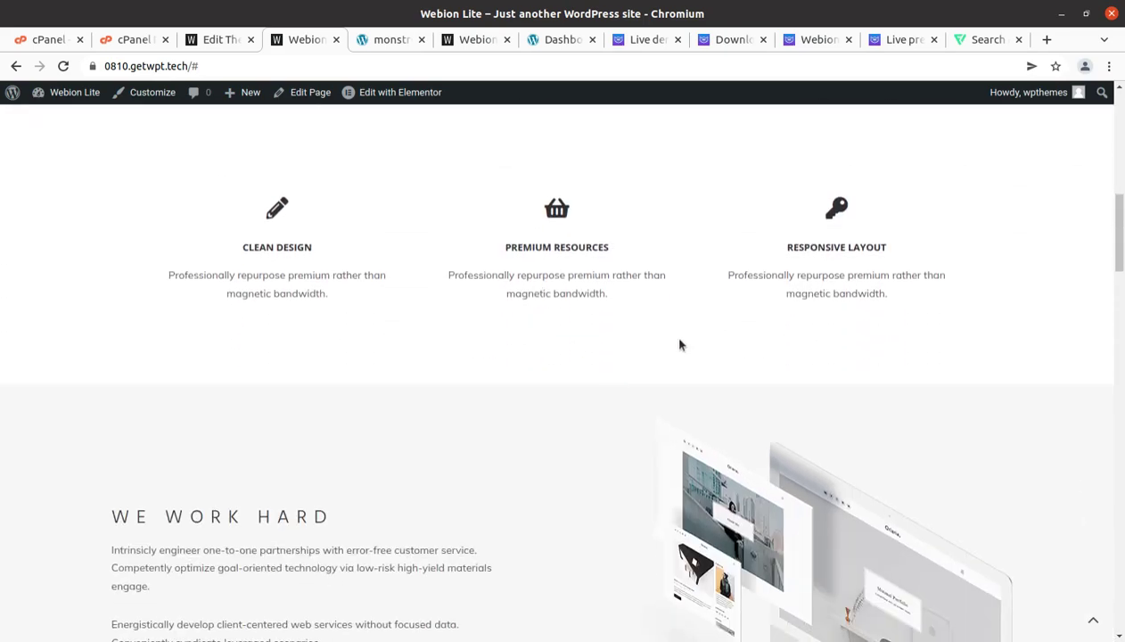
scroll(680, 345, down, 8)
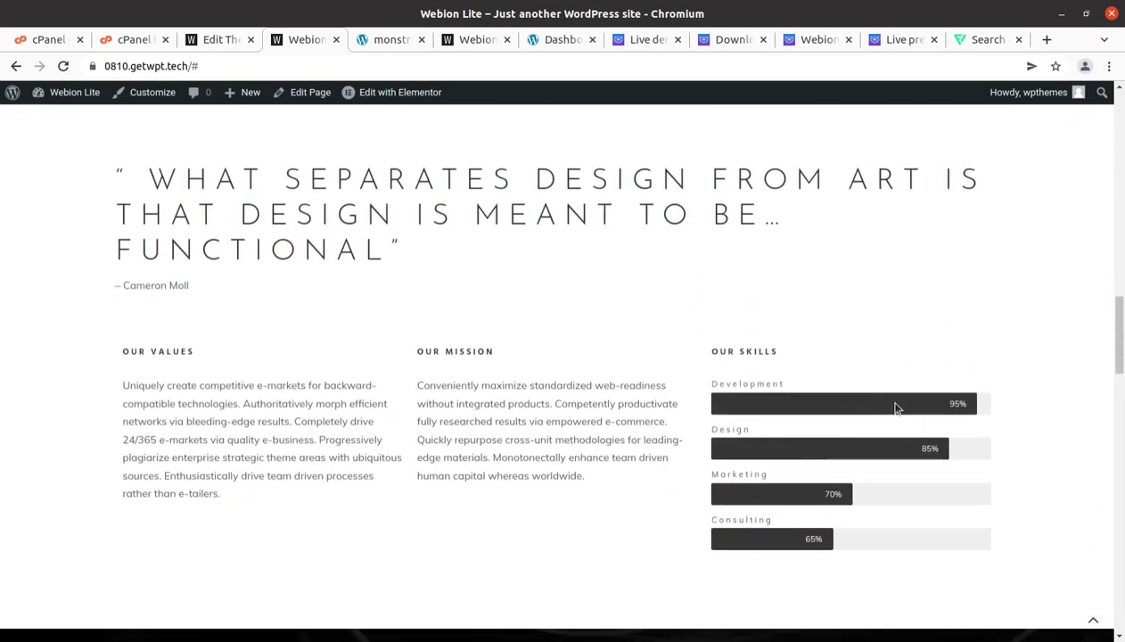
scroll(477, 341, down, 6)
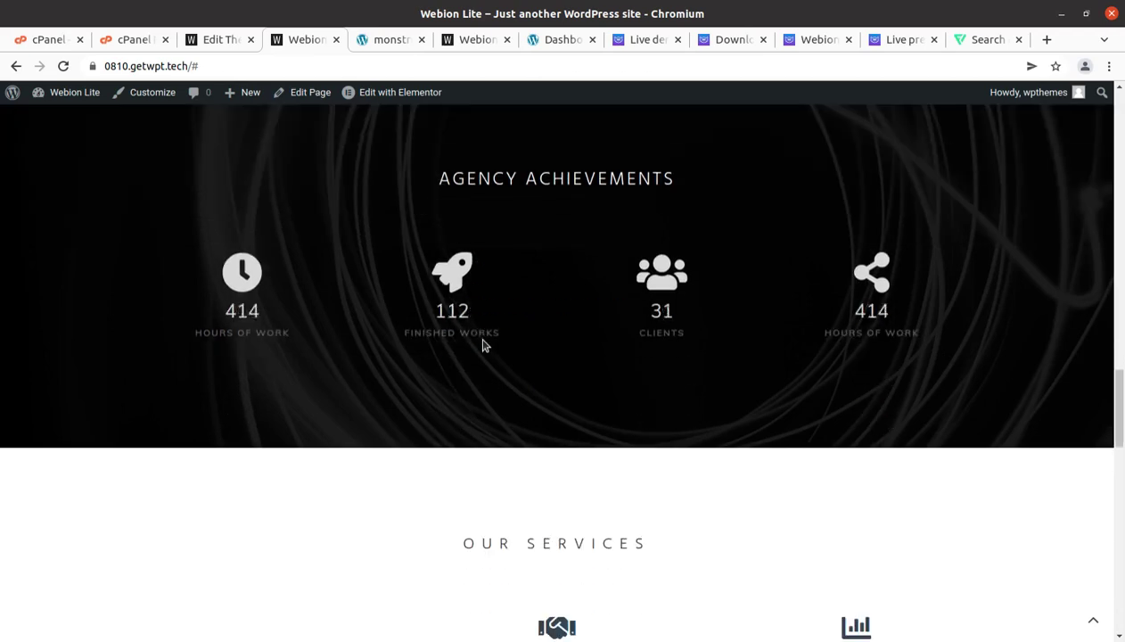
scroll(483, 345, down, 2)
scroll(482, 345, down, 3)
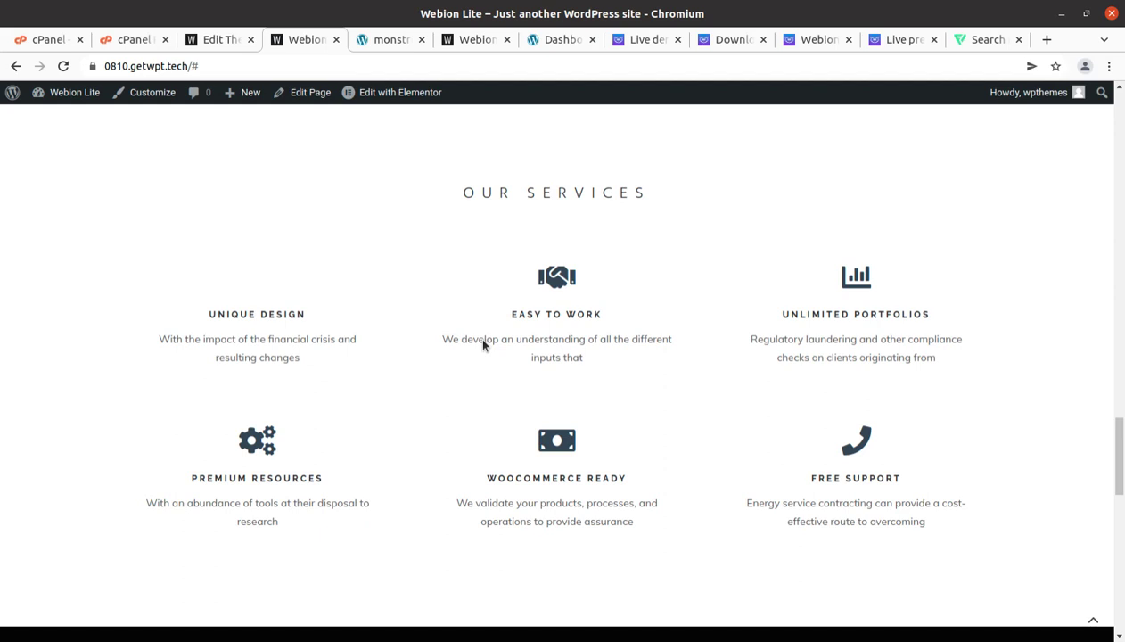
scroll(483, 345, down, 2)
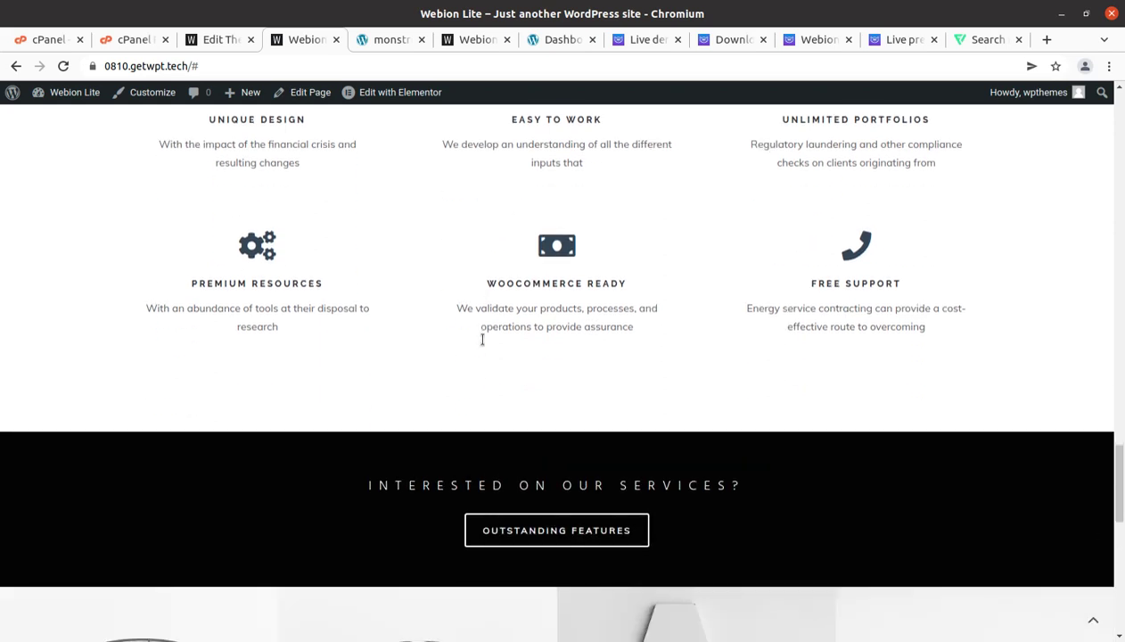
scroll(482, 344, down, 2)
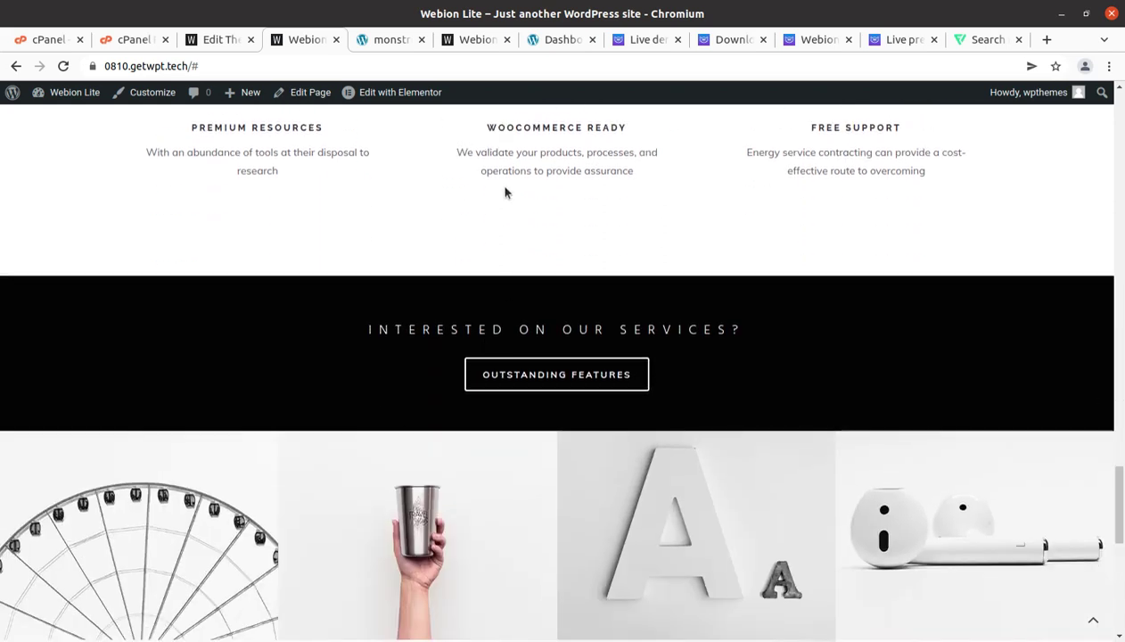
Switch to the other open copy of the Webion home page and look over its layout from the header banner to Our Services and back
click(476, 40)
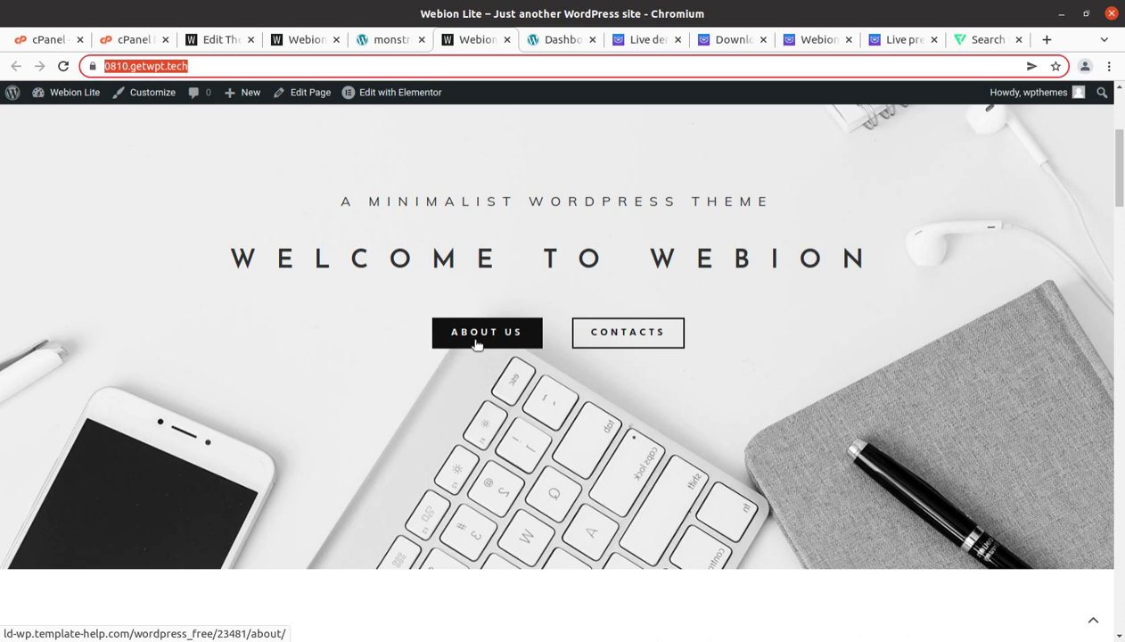
scroll(477, 344, down, 4)
scroll(477, 344, up, 5)
scroll(477, 344, up, 3)
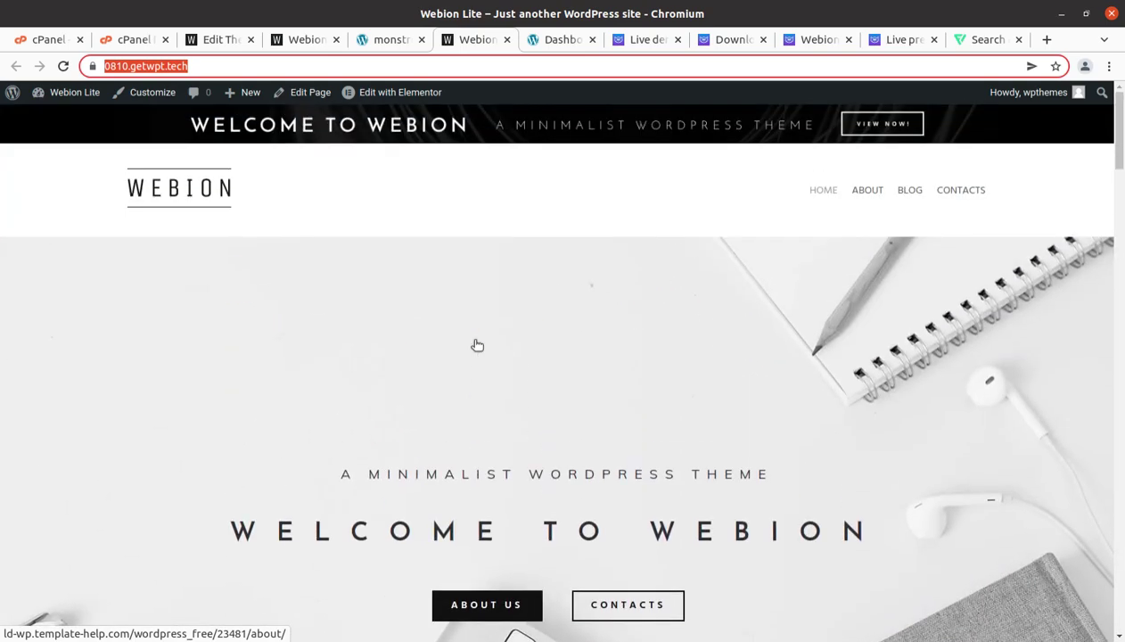
scroll(477, 344, down, 8)
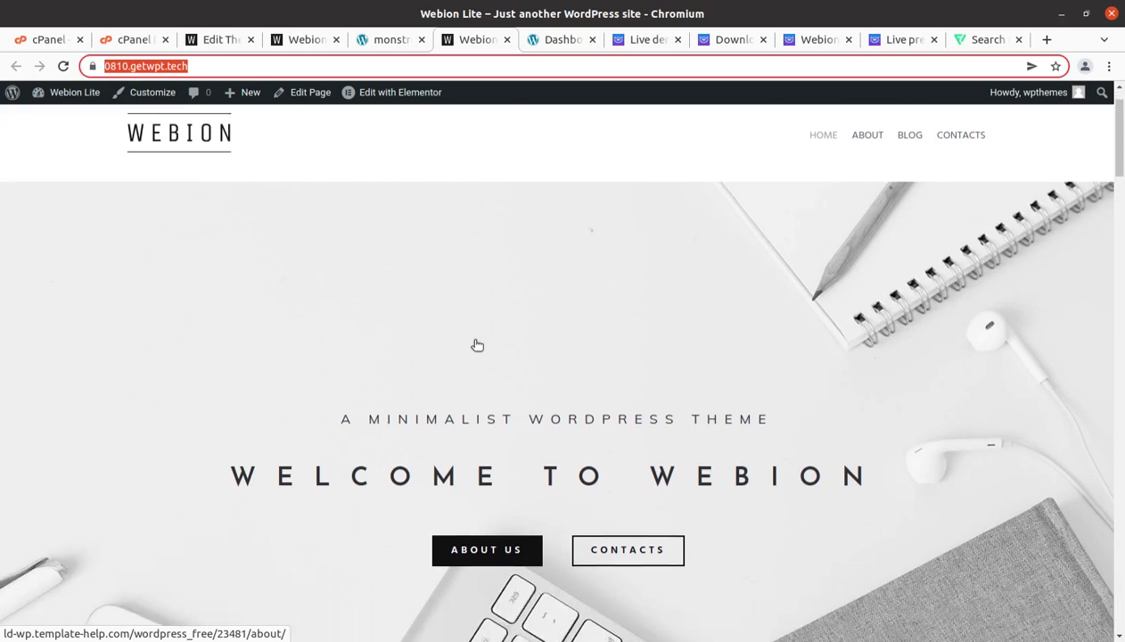
scroll(477, 344, down, 5)
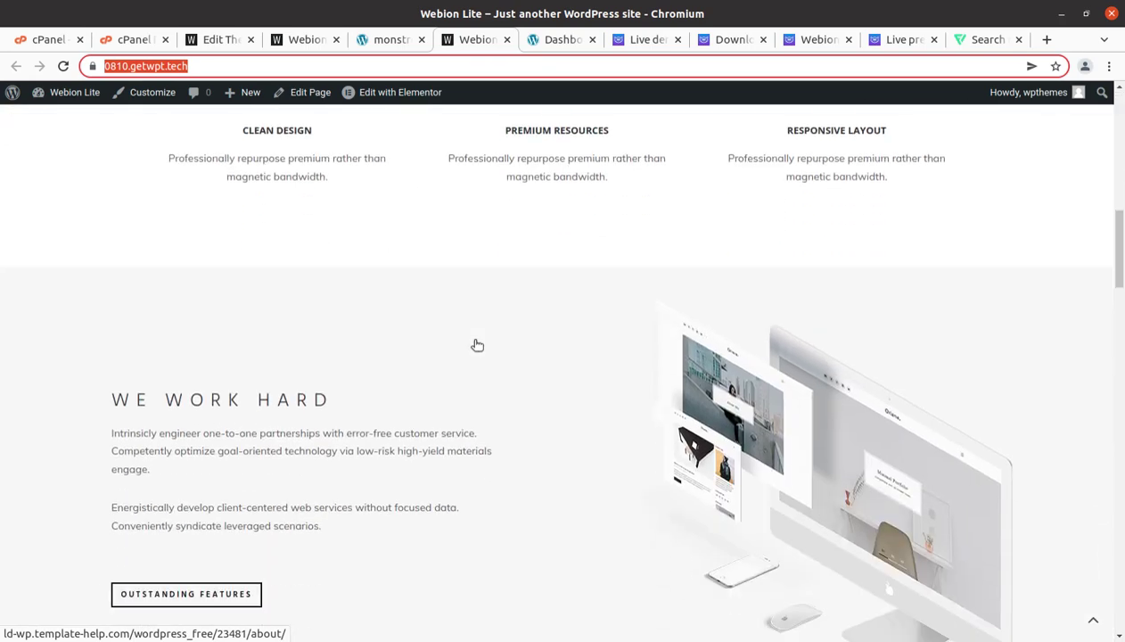
scroll(477, 344, down, 5)
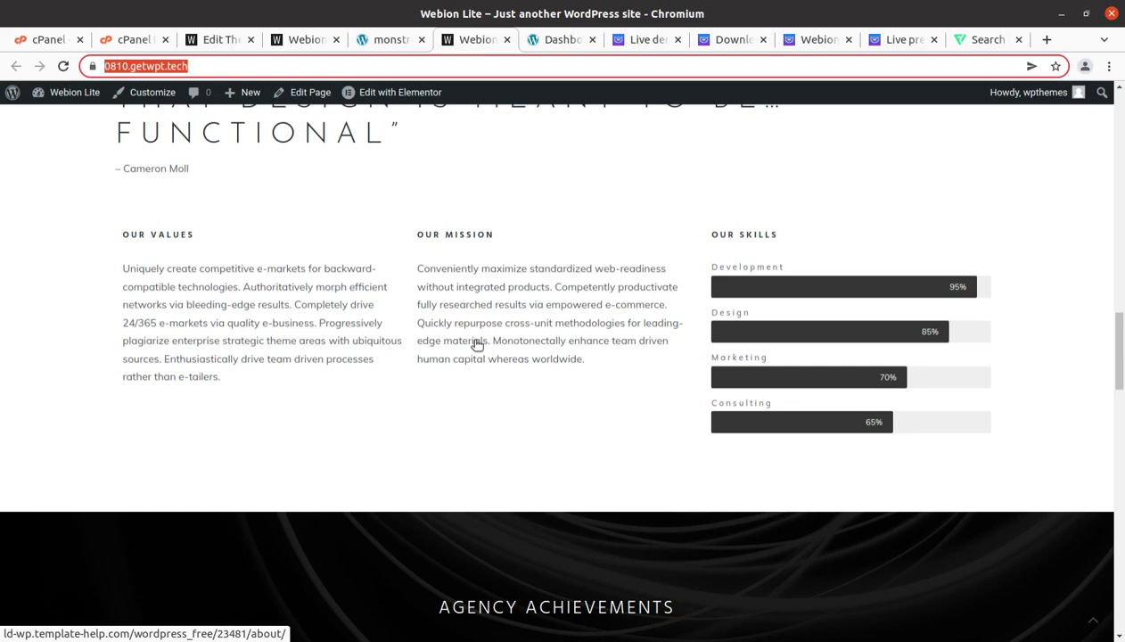
scroll(477, 344, down, 10)
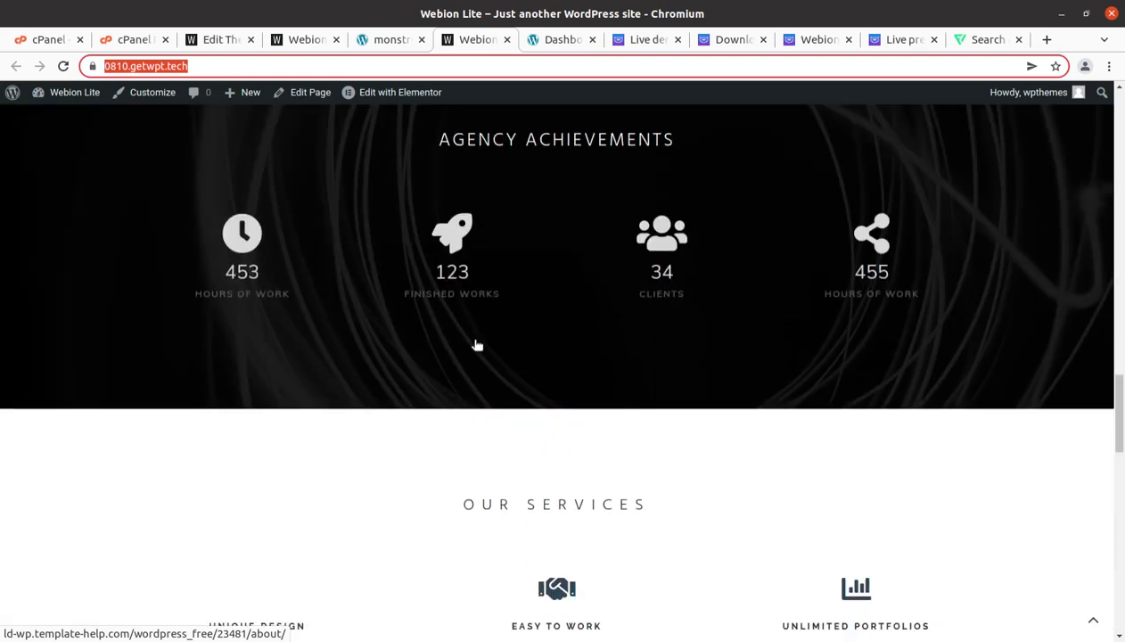
scroll(477, 345, down, 3)
scroll(477, 344, up, 10)
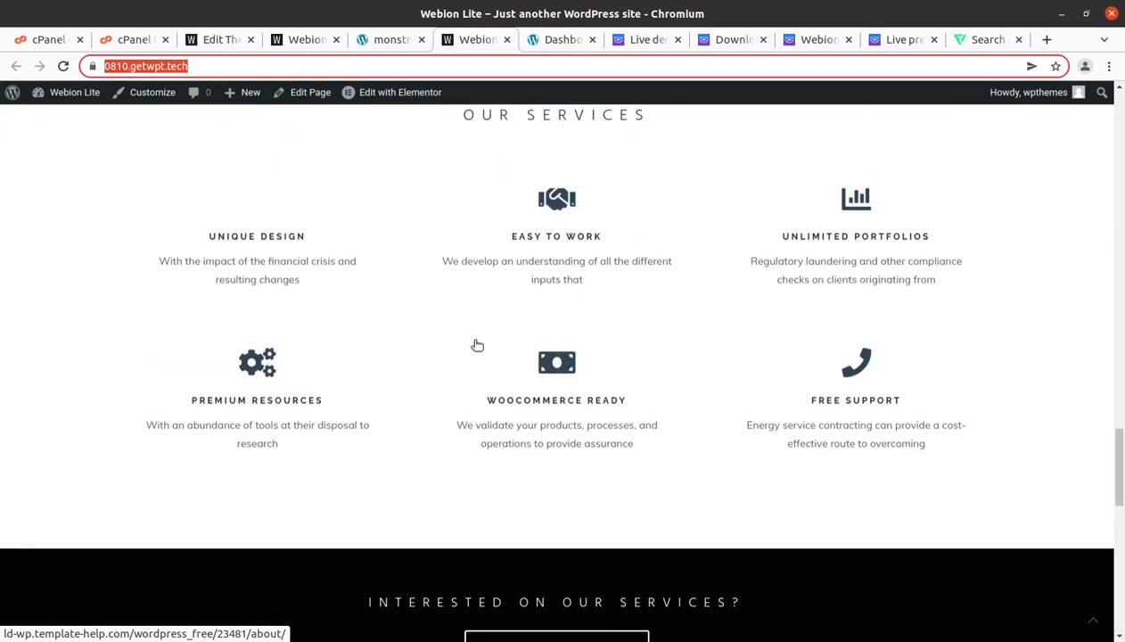
scroll(477, 345, up, 15)
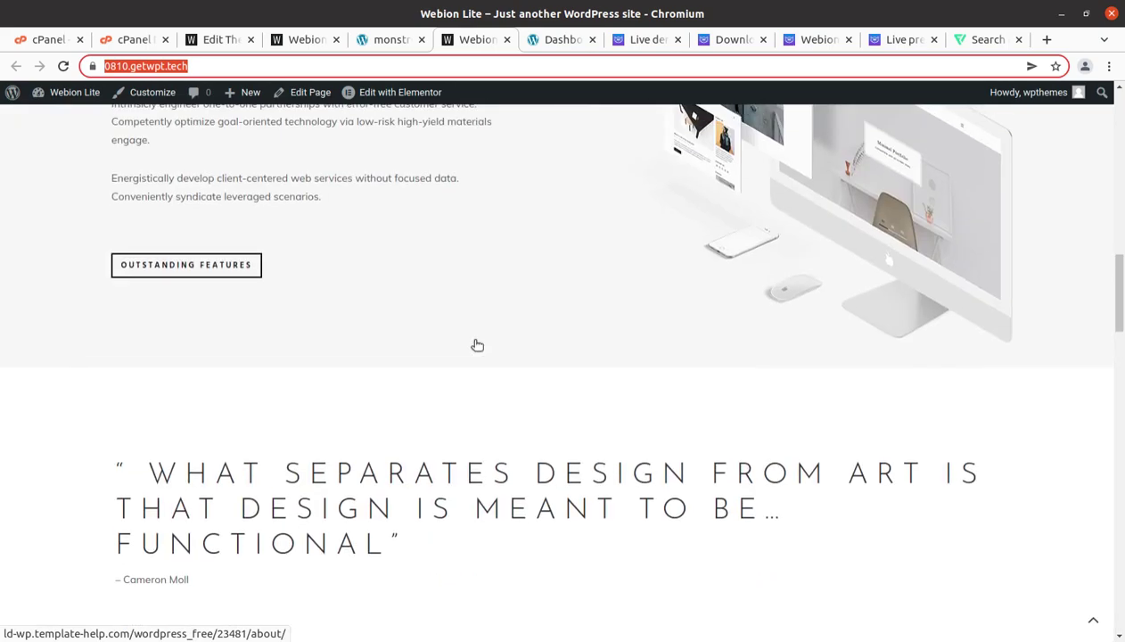
scroll(477, 345, up, 10)
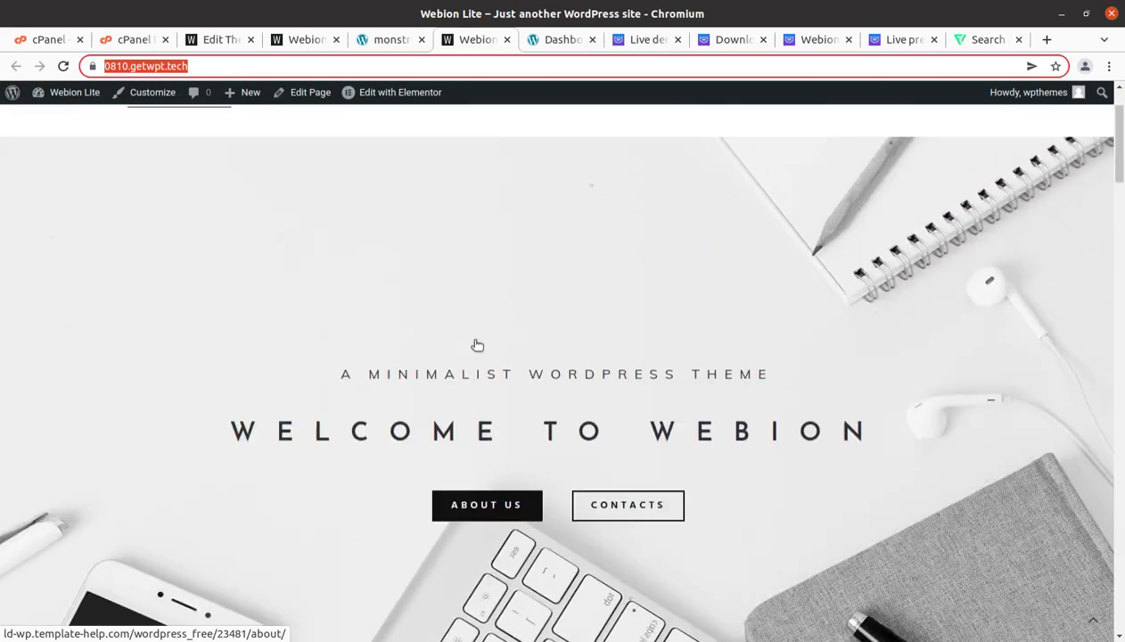